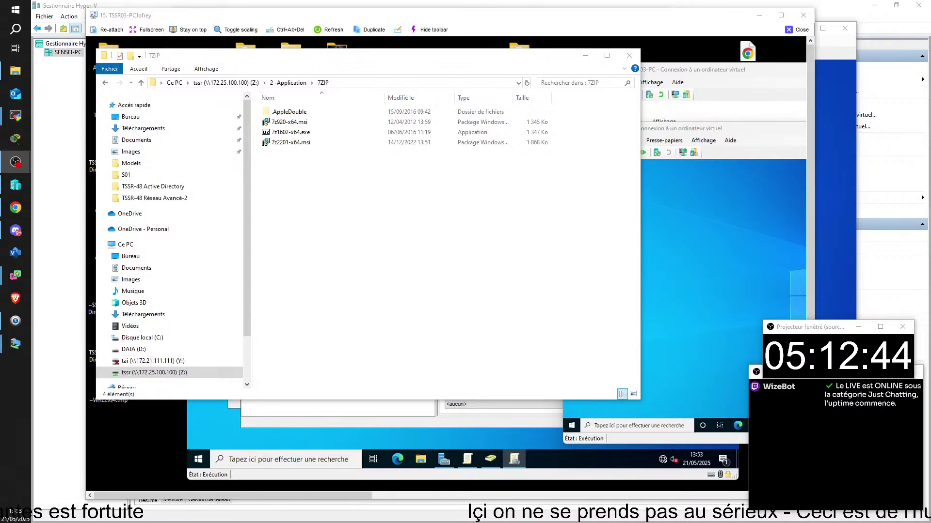
# - Close the '15. TSSR03-PCJofrey' remote session and keep the Z: 7ZIP installer folder in front
pyautogui.click(374, 234)
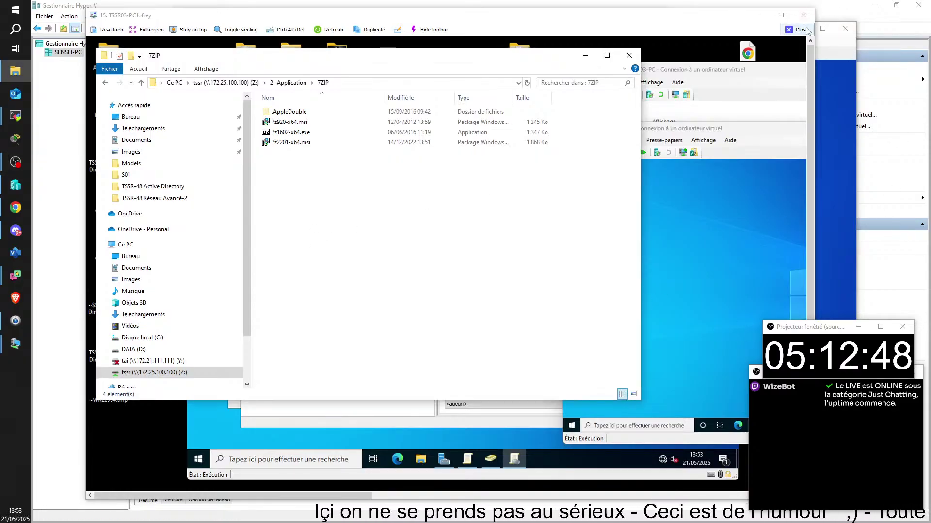
pyautogui.click(793, 29)
pyautogui.click(400, 209)
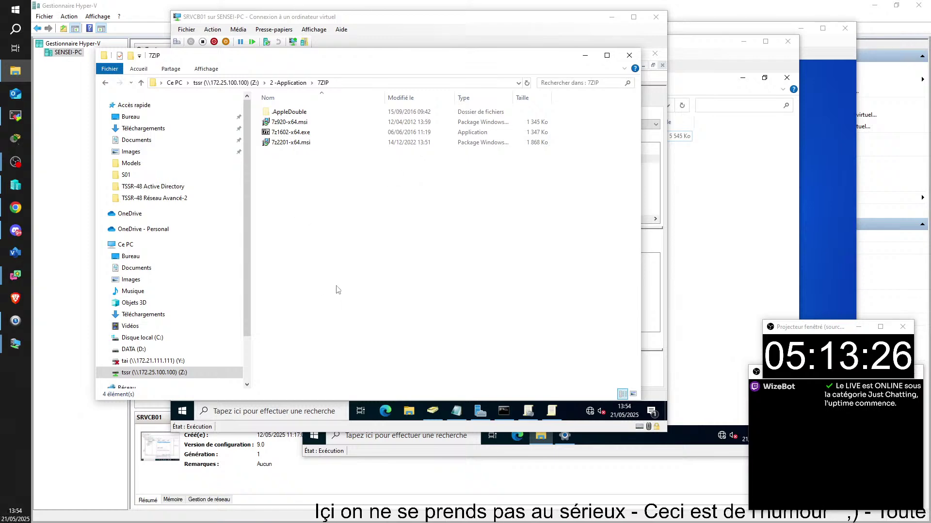
# - Minimize Explorer, cancel the Notepa 8 properties, maximize TSSR03 and select 'Installation de logiciels 2'
pyautogui.click(585, 57)
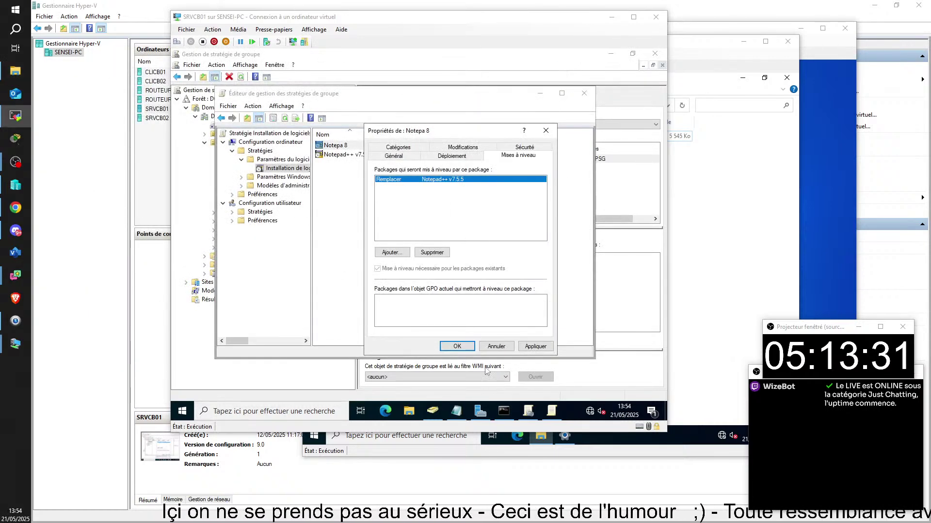
pyautogui.click(493, 347)
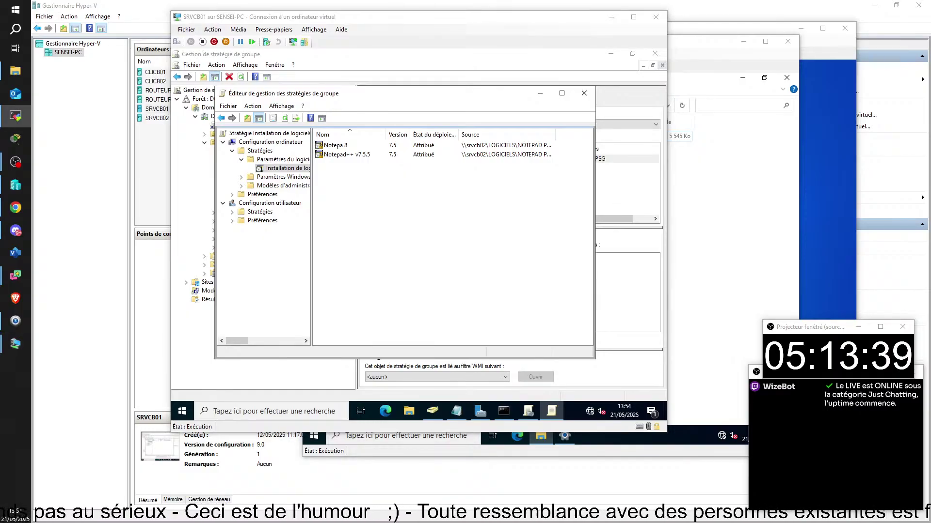
pyautogui.moveTo(789, 521); pyautogui.dragTo(667, 22)
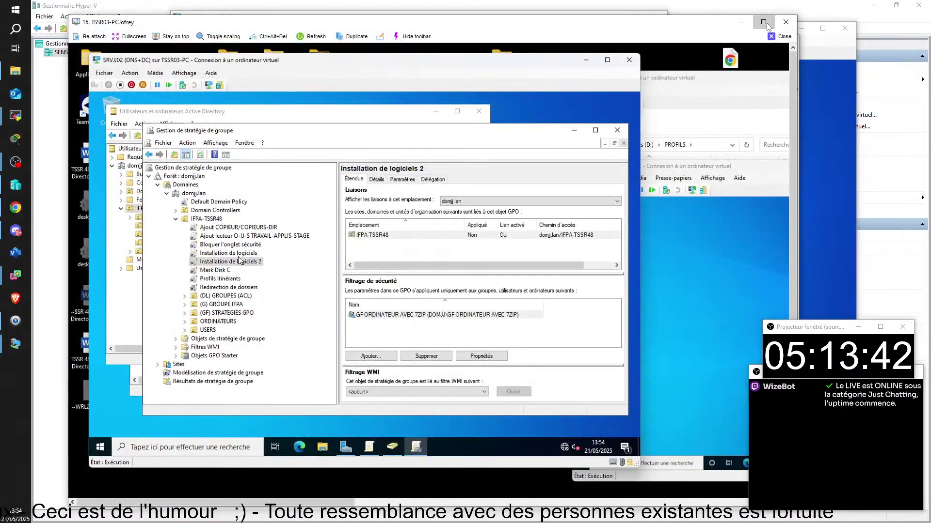
pyautogui.click(764, 22)
pyautogui.click(202, 237)
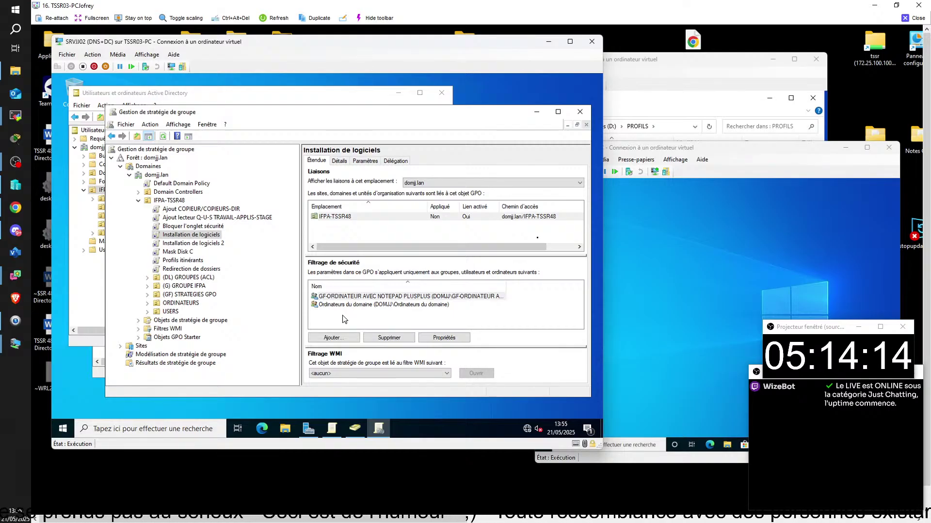
pyautogui.click(173, 244)
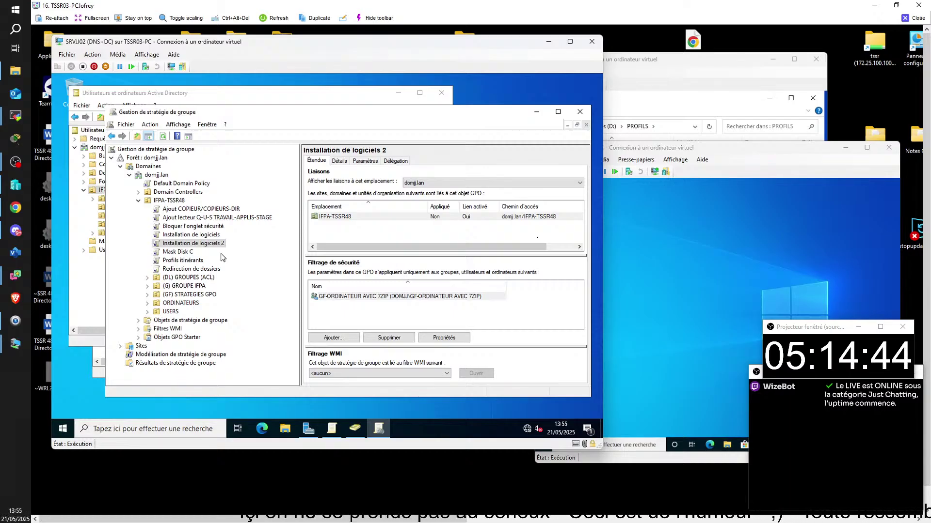
pyautogui.doubleClick(342, 298)
pyautogui.click(358, 222)
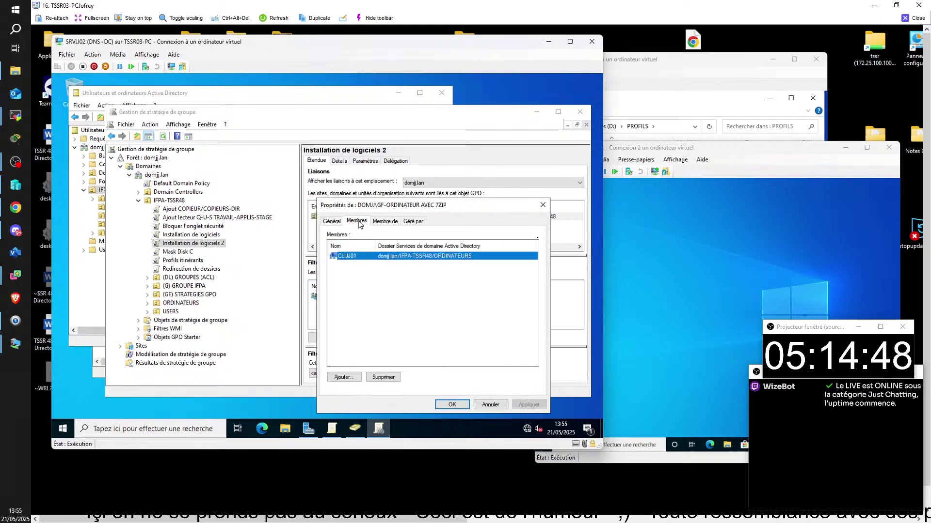
pyautogui.click(359, 314)
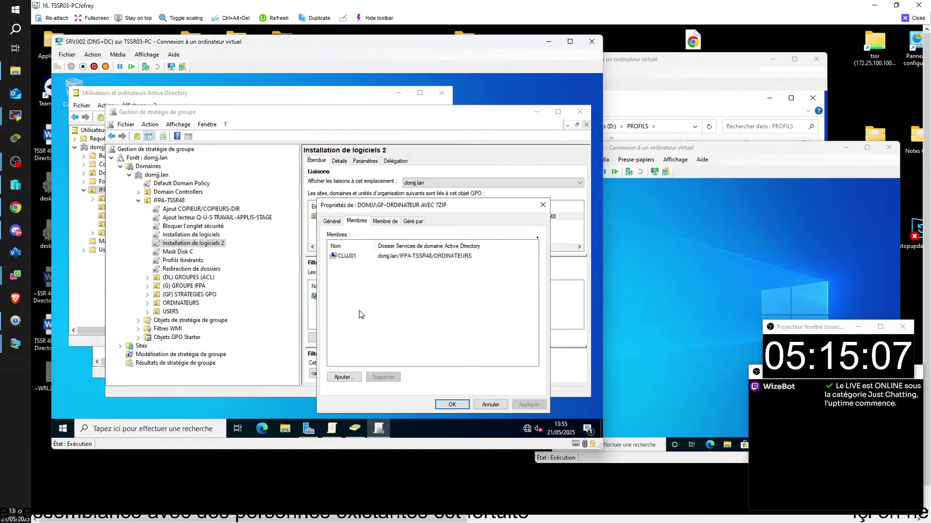
pyautogui.click(539, 211)
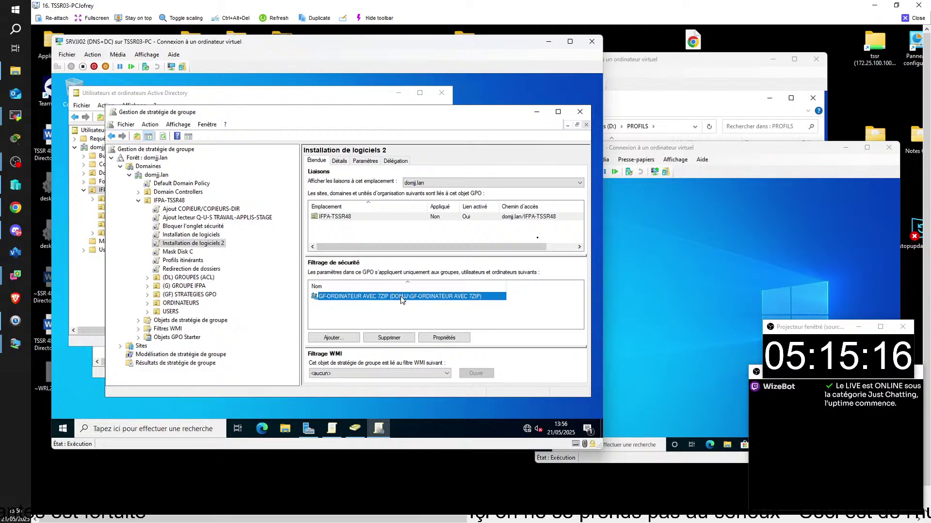
pyautogui.doubleClick(383, 302)
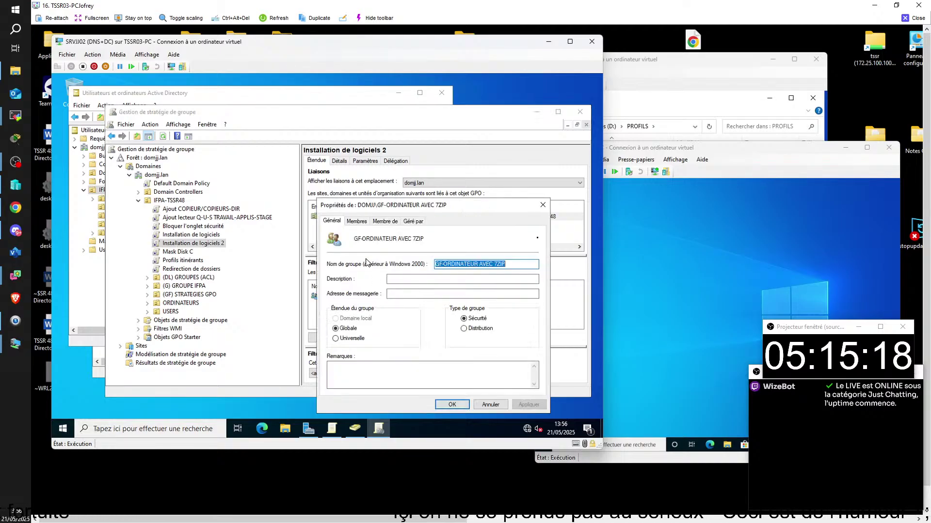
pyautogui.click(356, 221)
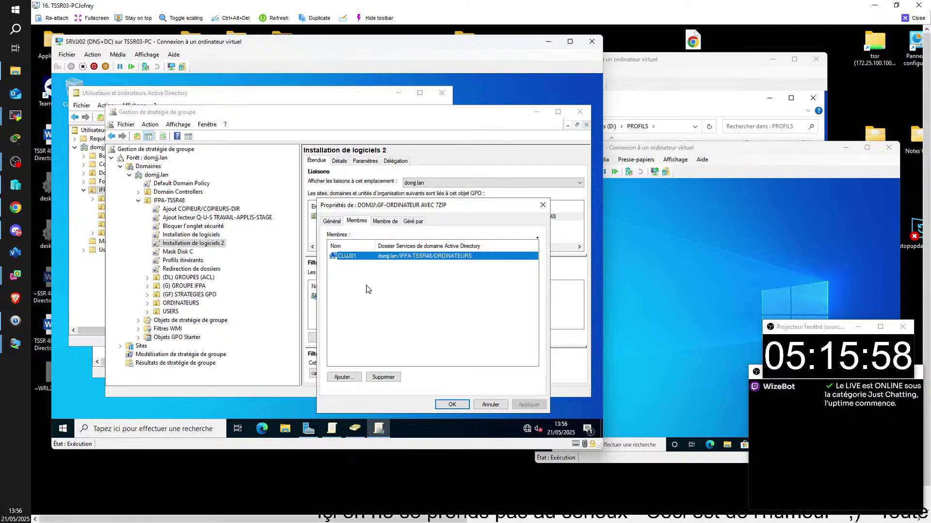
pyautogui.click(382, 380)
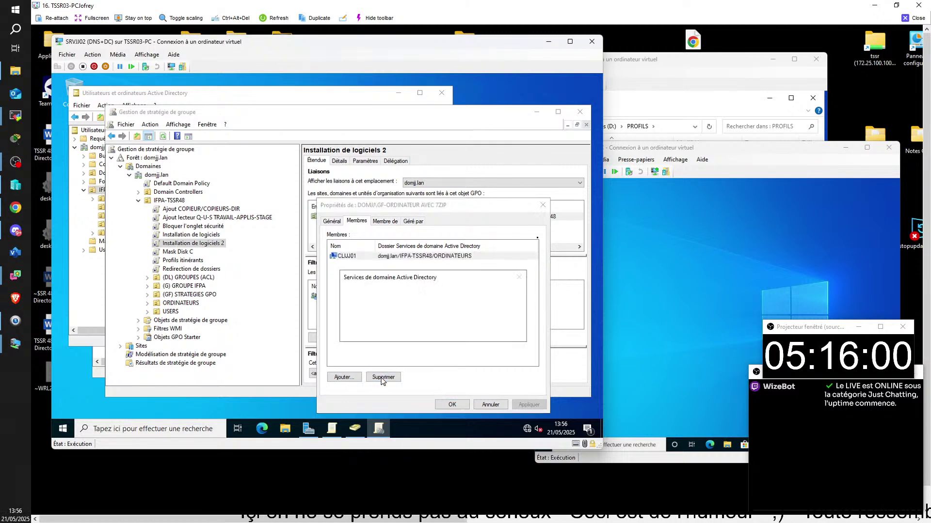
pyautogui.click(456, 332)
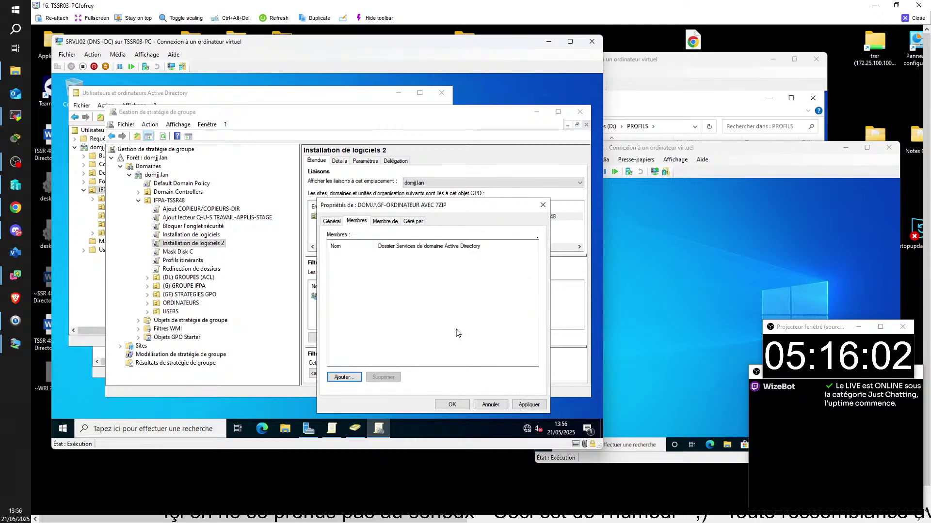
pyautogui.click(451, 404)
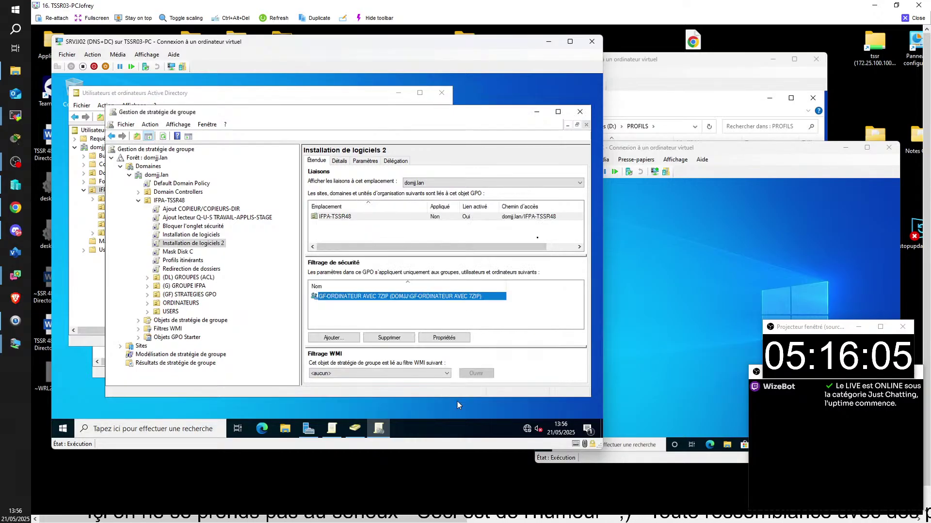
# - Bring the CLIJJ01 VM forward and run gpupdate in Command Prompt
pyautogui.click(687, 255)
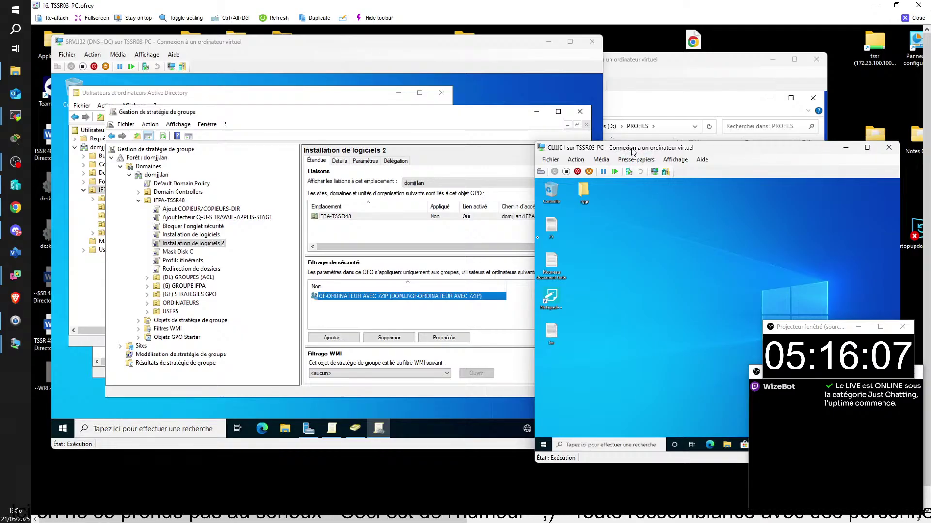
pyautogui.moveTo(630, 147); pyautogui.dragTo(577, 133)
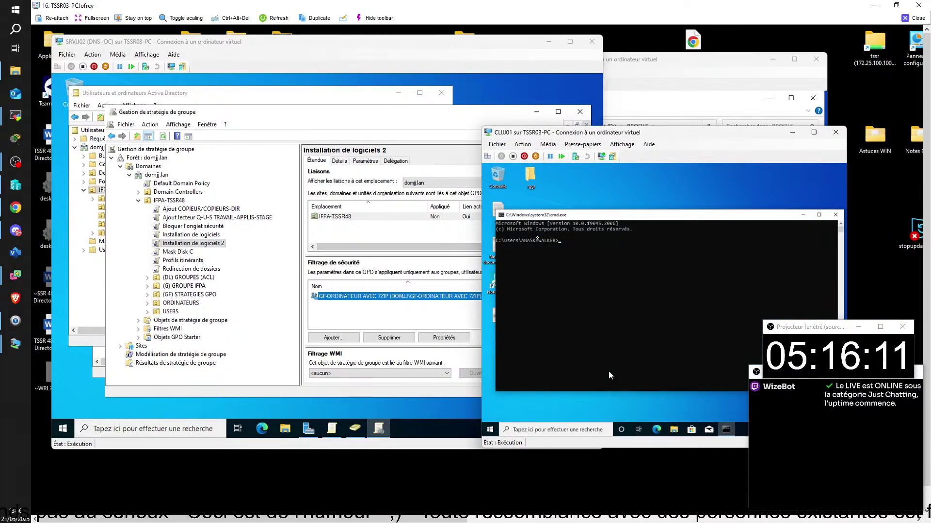
pyautogui.write('gpupd')
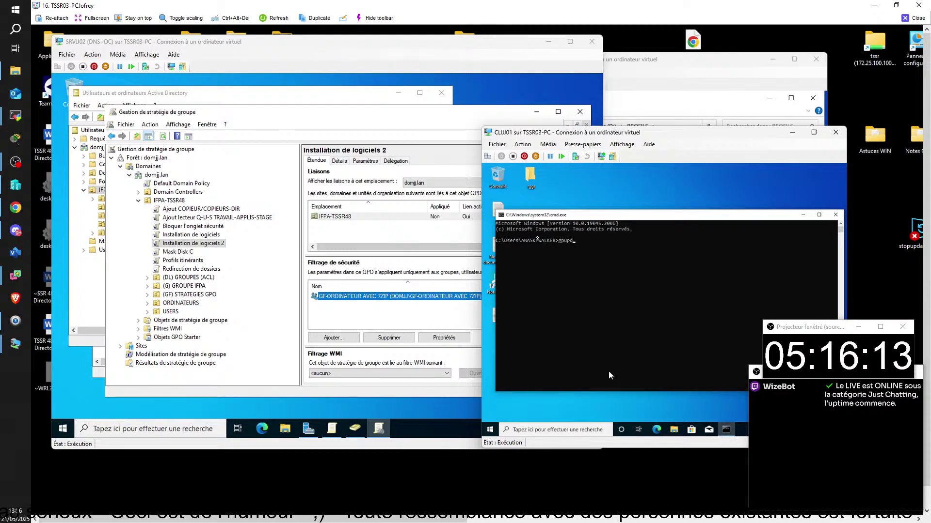
pyautogui.write('ate')
pyautogui.press('Return')
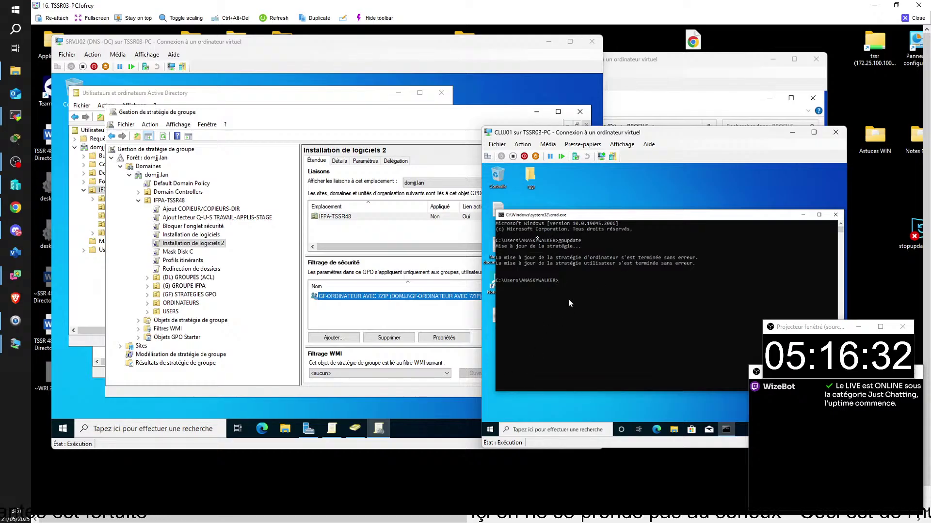
# - Switch the CLIJJ01 client to its desktop from the Start right-click menu
pyautogui.rightClick(493, 429)
pyautogui.click(491, 435)
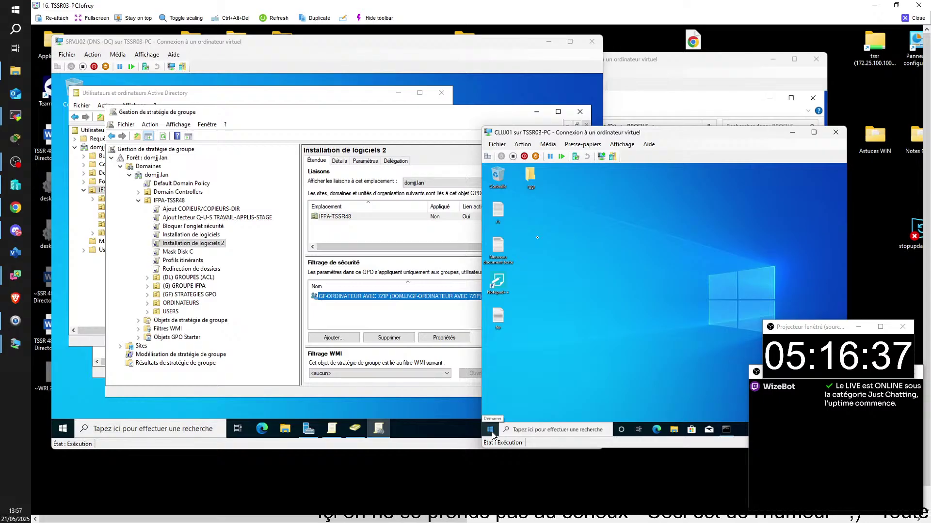
pyautogui.rightClick(492, 433)
pyautogui.moveTo(584, 411)
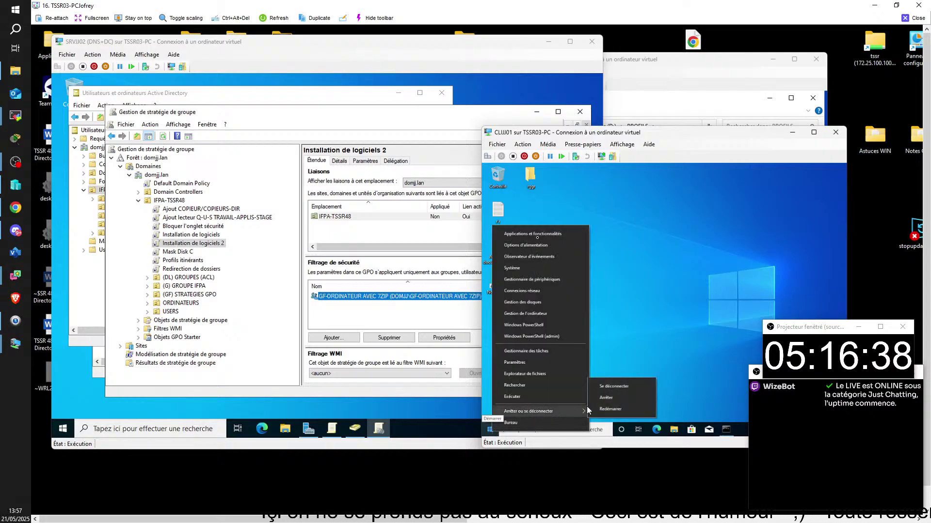
pyautogui.click(612, 409)
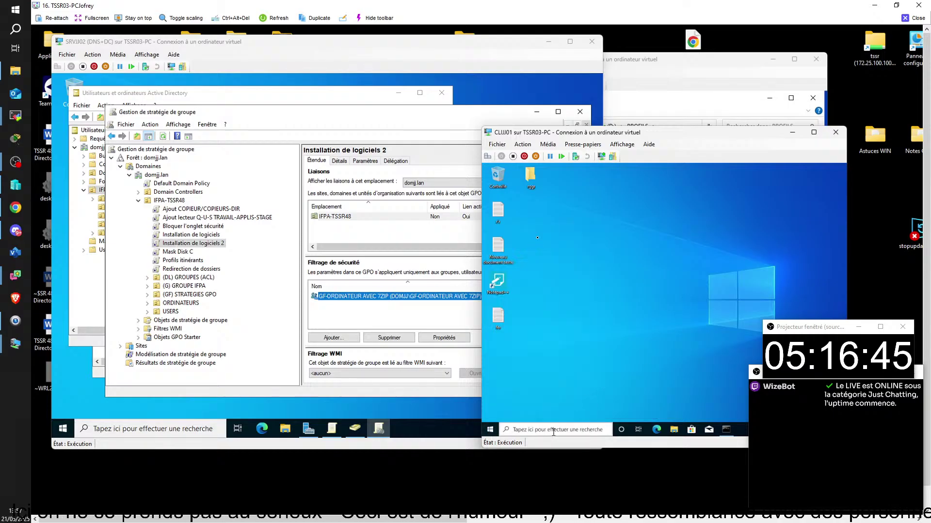
# - Search '7z' and open 7-Zip File Manager to confirm it is installed, then close it
pyautogui.click(552, 430)
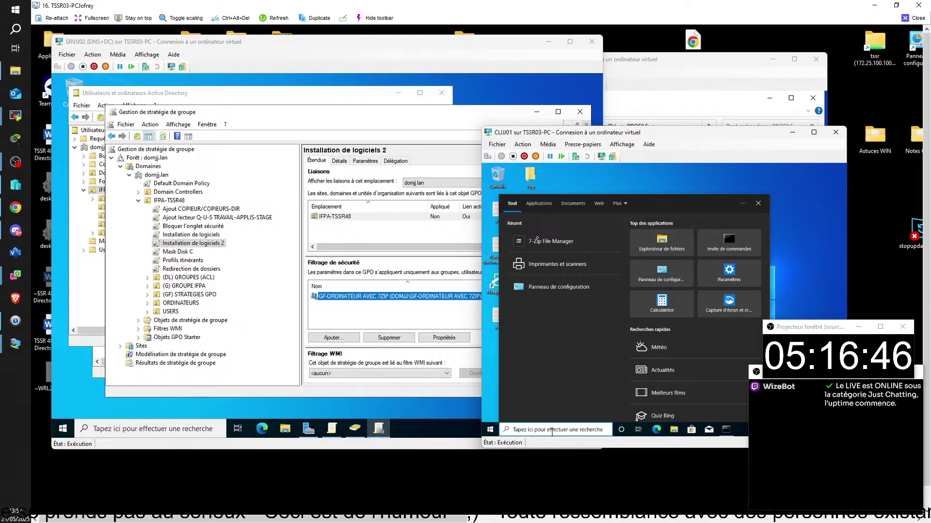
pyautogui.write('7z')
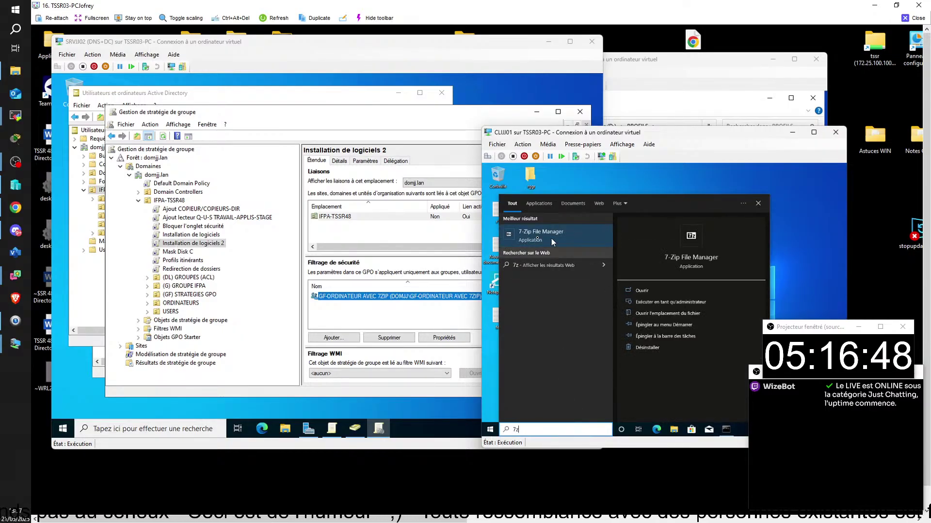
pyautogui.click(554, 240)
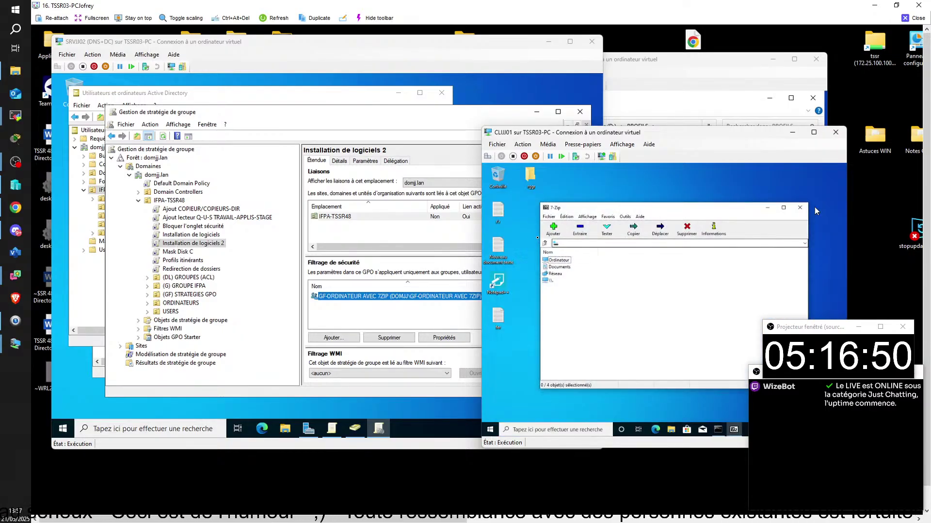
pyautogui.click(800, 207)
# - Restart the client via Start > Arrêter ou se déconnecter > Redémarrer
pyautogui.rightClick(490, 433)
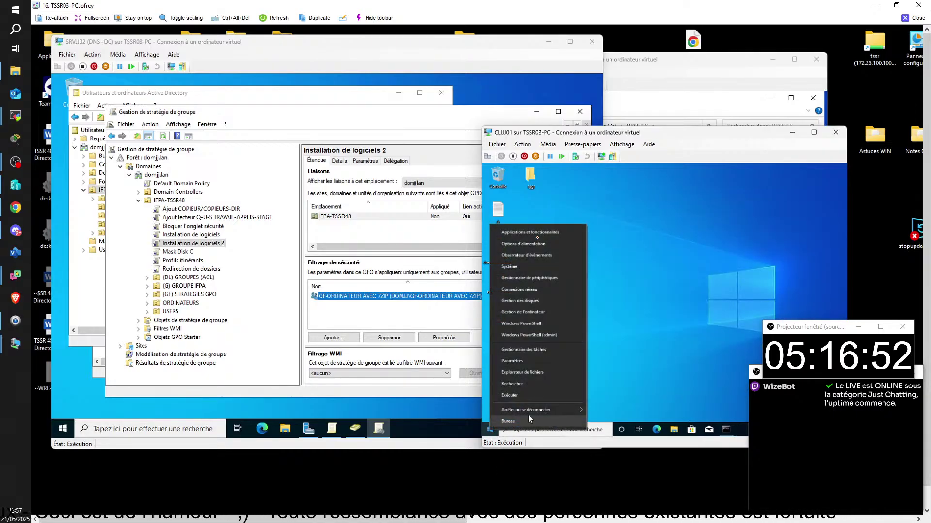
pyautogui.moveTo(539, 412)
pyautogui.click(606, 407)
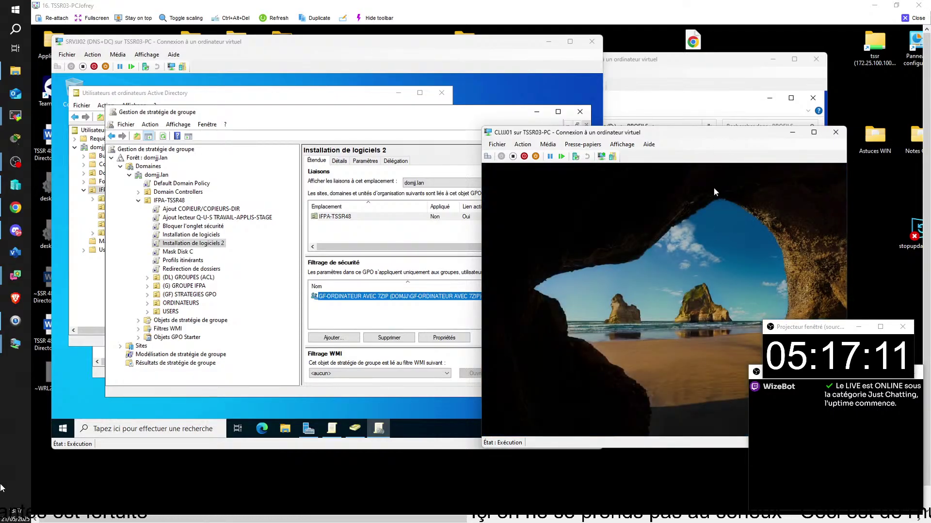
# - Sign in to the client with the account password
pyautogui.click(694, 353)
pyautogui.write('******')
pyautogui.press('Return')
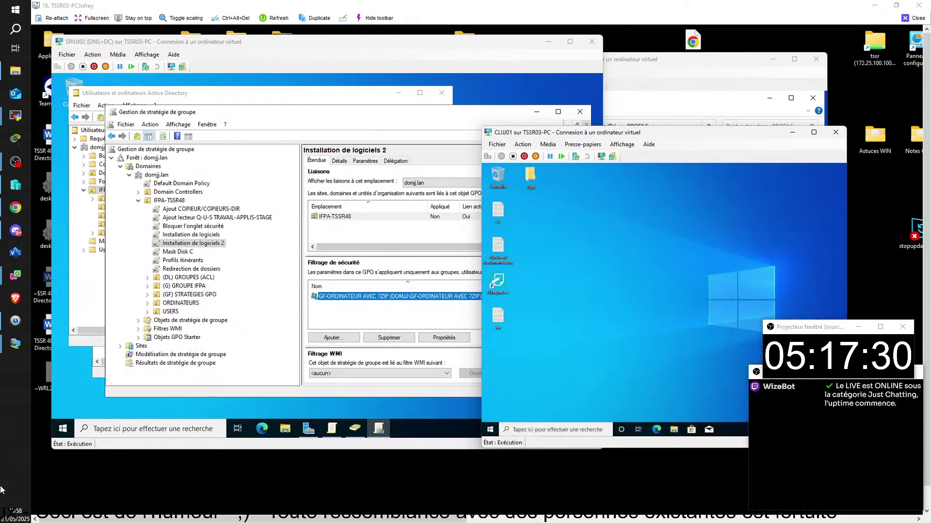
# - Search '7z', open 7-Zip File Manager to verify the install, then close it
pyautogui.click(515, 430)
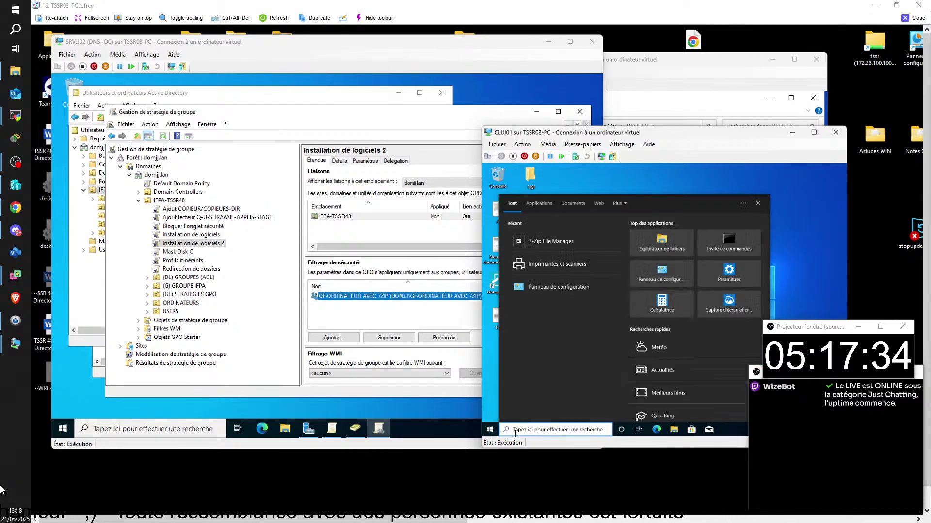
pyautogui.write('7z')
pyautogui.click(557, 242)
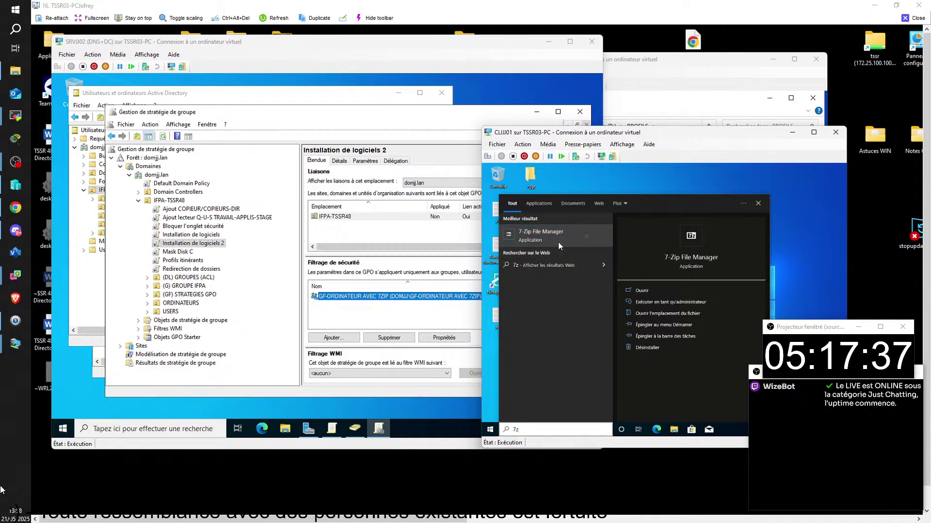
pyautogui.click(800, 209)
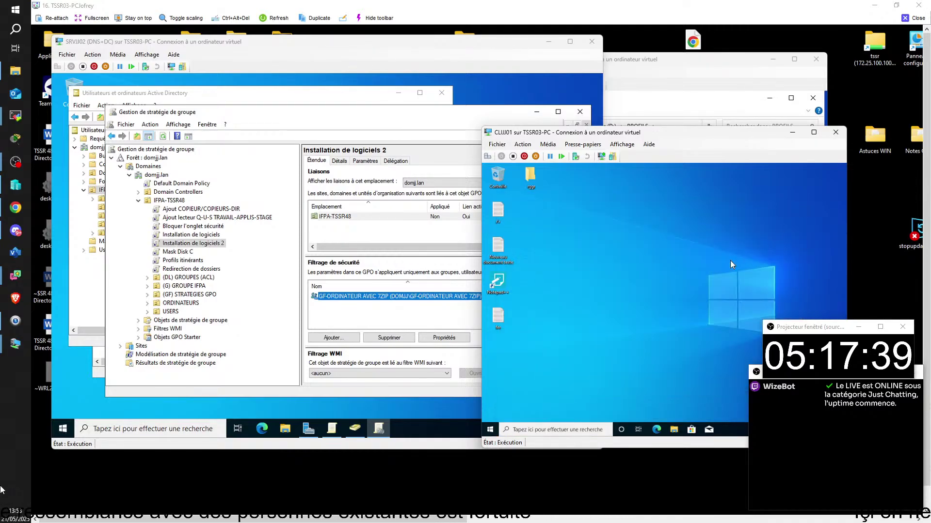
# - Restart the client via Start > Arrêter ou se déconnecter > Redémarrer
pyautogui.rightClick(492, 430)
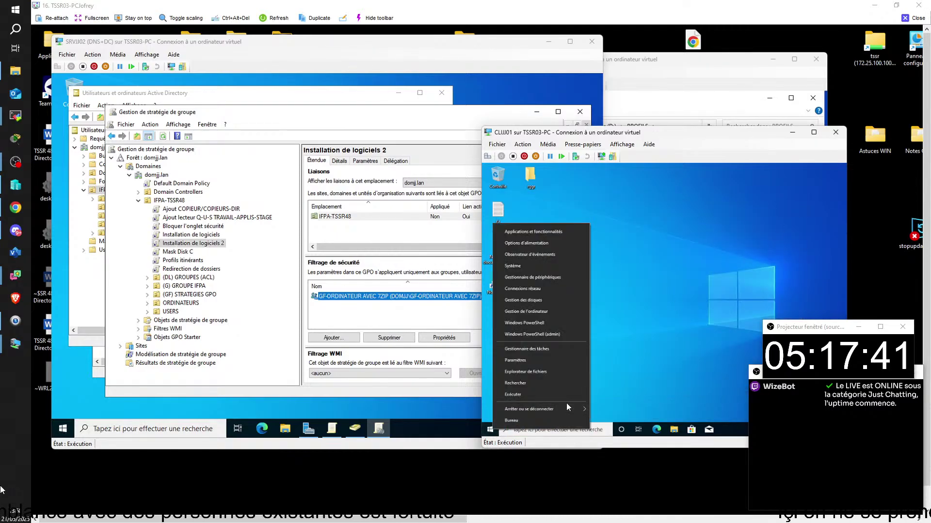
pyautogui.moveTo(584, 409)
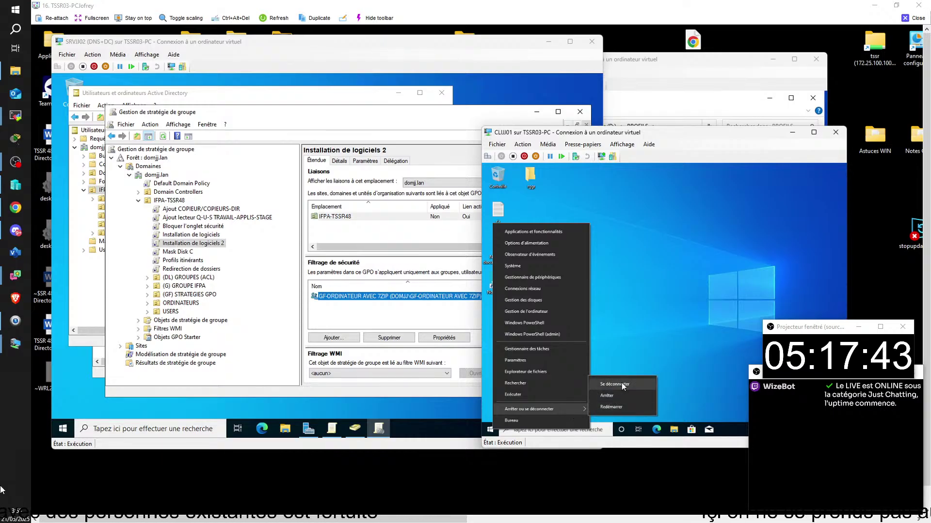
pyautogui.click(614, 407)
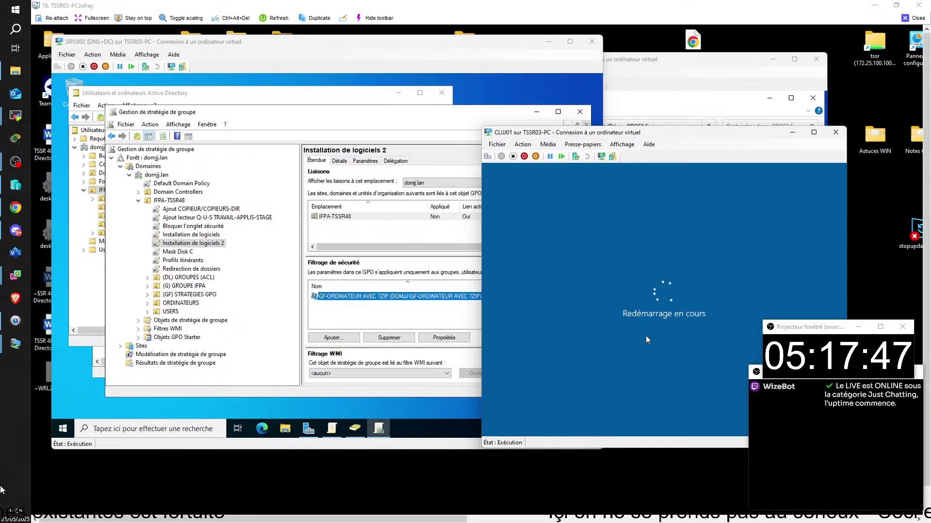
# - Force the restart with 'Redémarrer quand même', then sign back in with the account password
pyautogui.moveTo(3, 348)
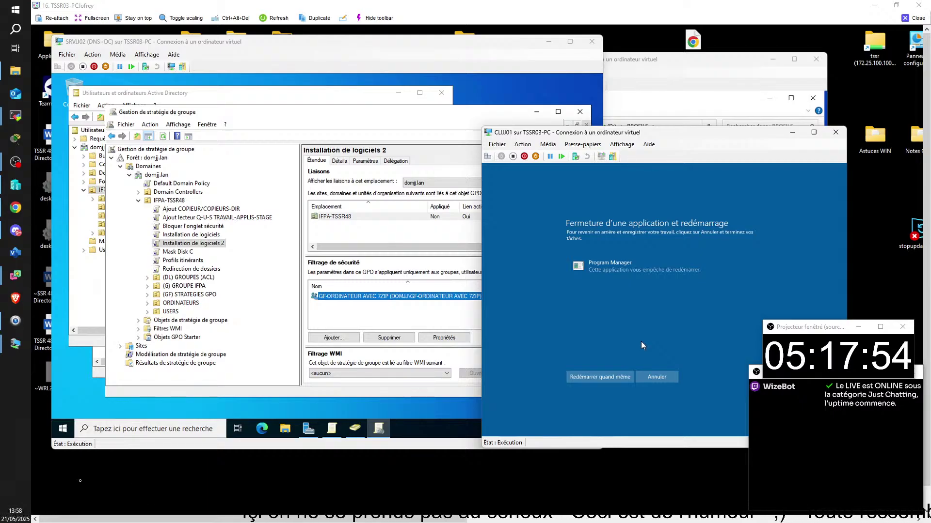
pyautogui.click(613, 380)
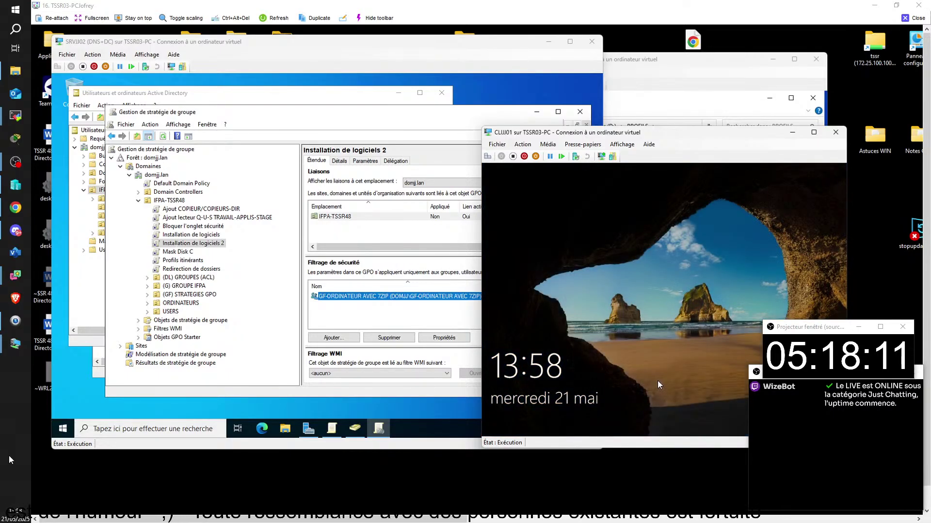
pyautogui.moveTo(657, 382); pyautogui.dragTo(702, 137)
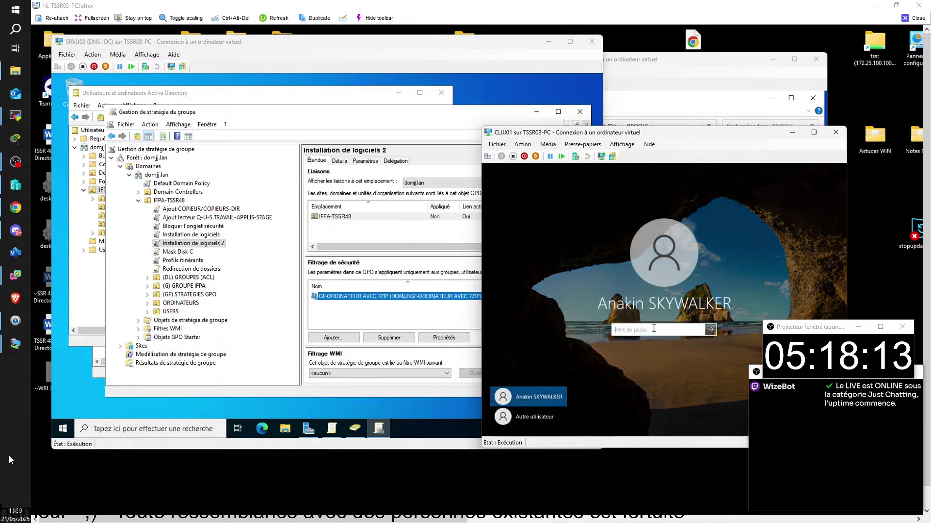
pyautogui.write('••••')
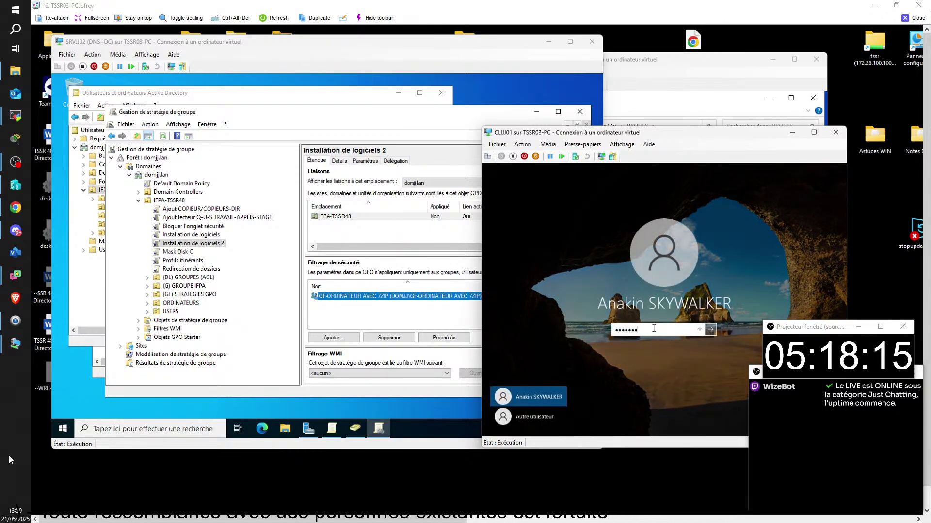
pyautogui.press('Return')
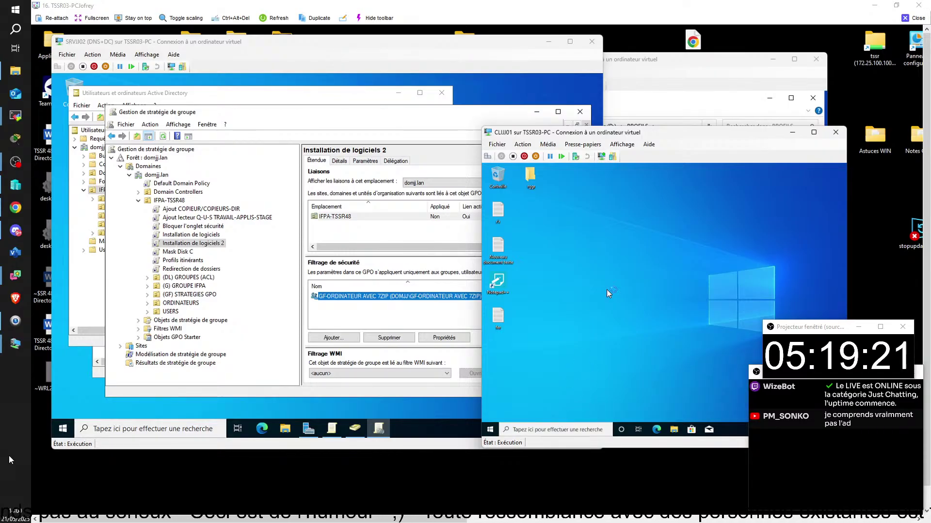
# - Dismiss the client's '7z' search and bring the server's Group Policy Management window forward
pyautogui.click(522, 429)
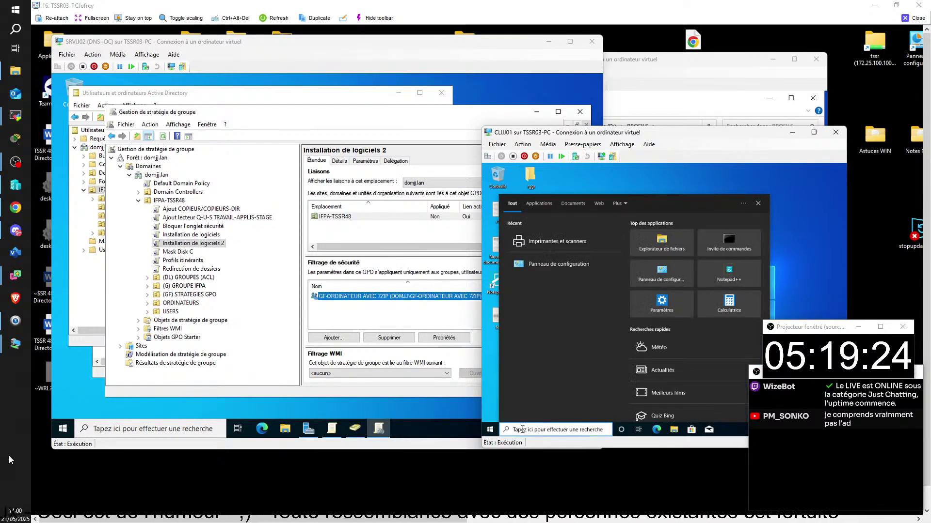
pyautogui.write('7')
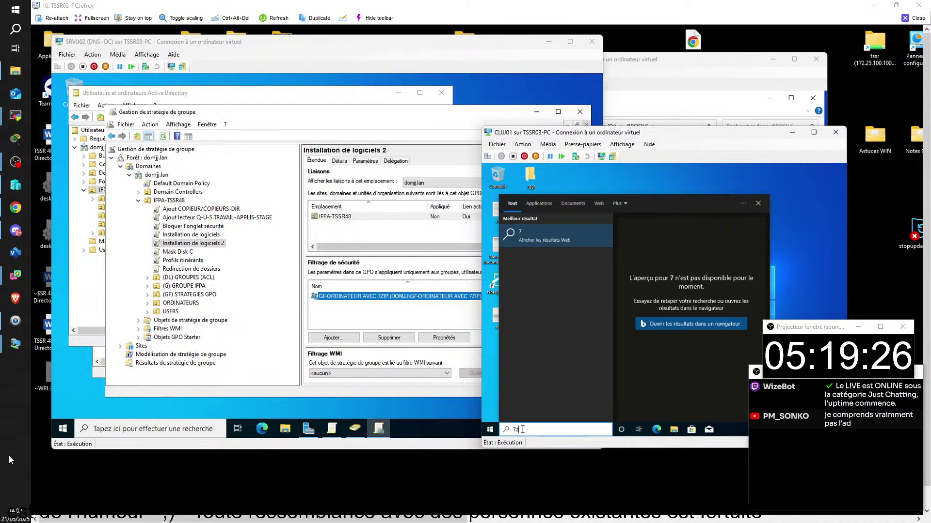
pyautogui.write('z')
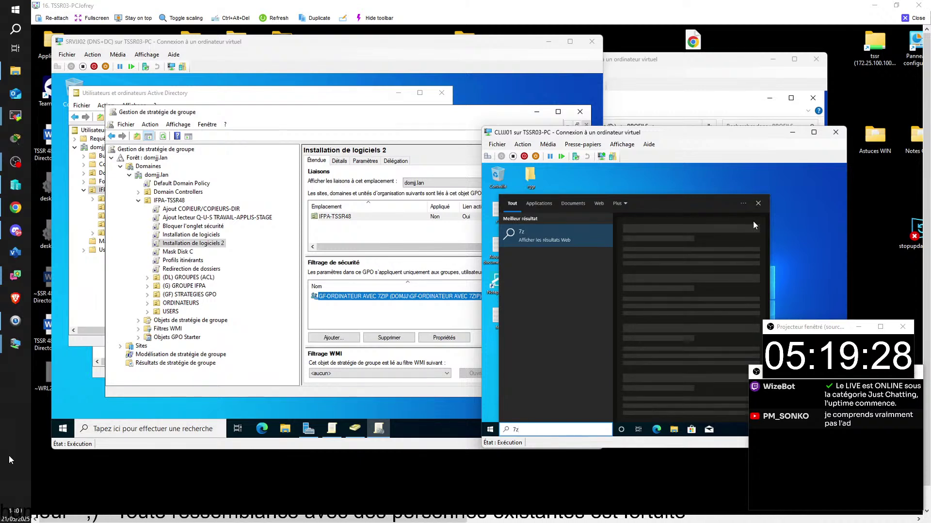
pyautogui.click(757, 203)
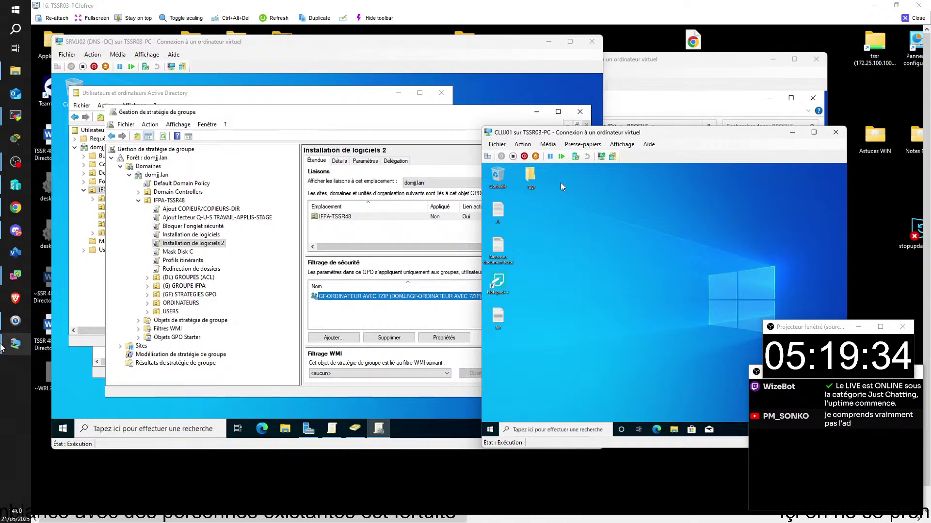
pyautogui.moveTo(2, 347)
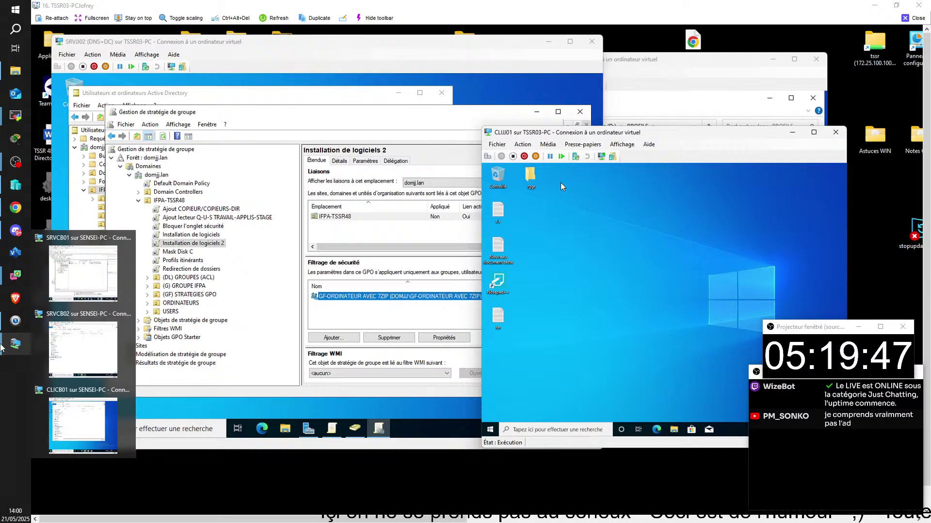
pyautogui.click(220, 242)
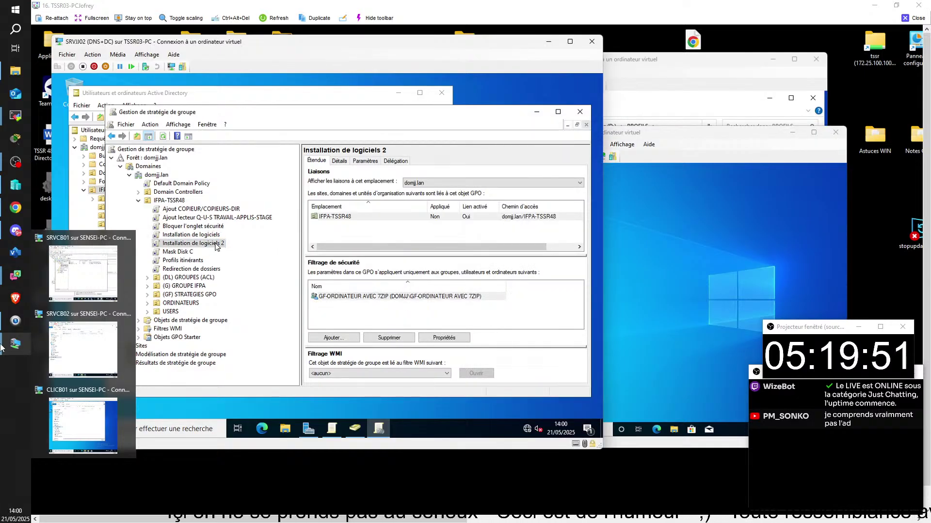
# - Rename the 'Installation de logiciels 2' GPO to 'Installation de 7ZIP'
pyautogui.click(217, 244)
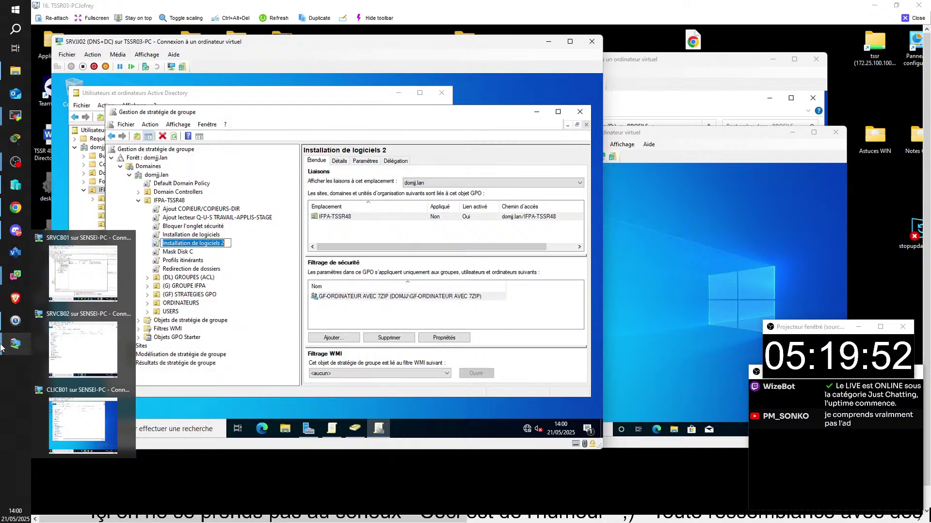
pyautogui.moveTo(226, 243); pyautogui.dragTo(201, 243)
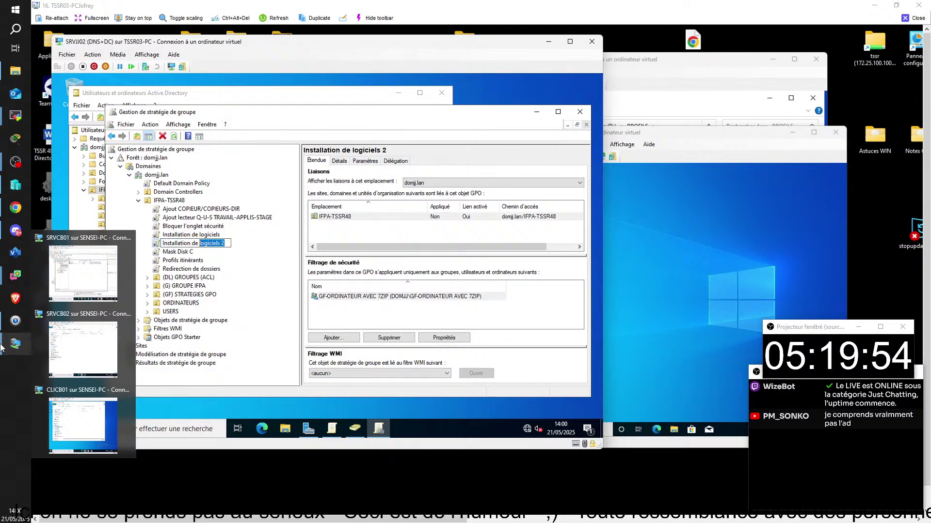
pyautogui.write('7ZIP')
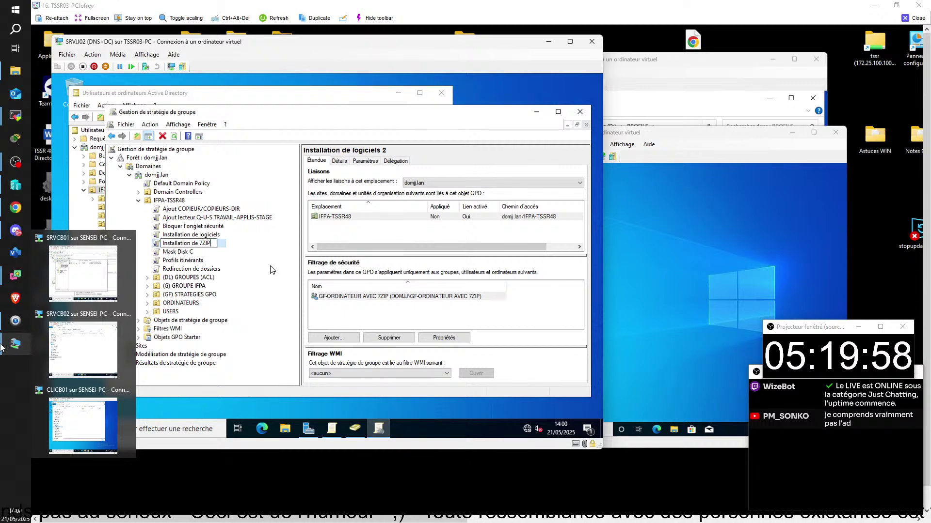
pyautogui.press('Return')
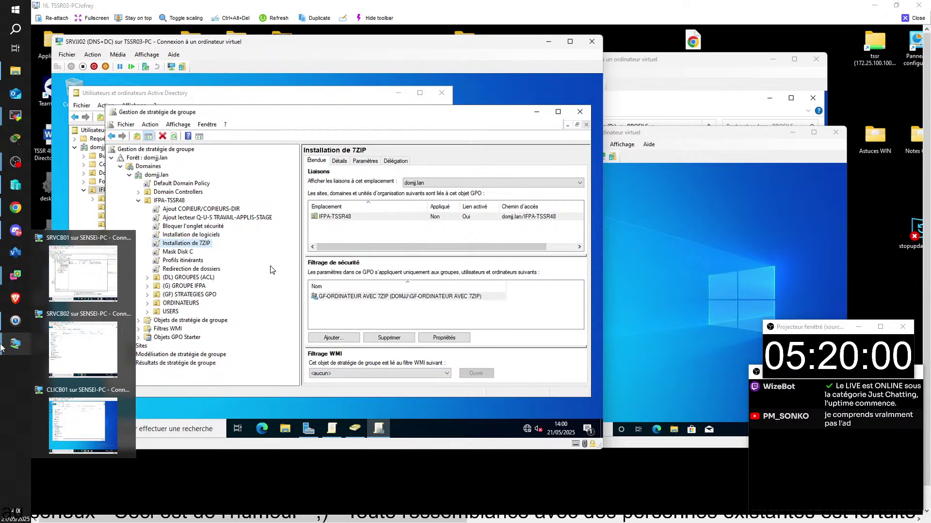
# - Rename the 'Installation de logiciels' GPO to 'Installation de NOTEPAD++'
pyautogui.click(198, 236)
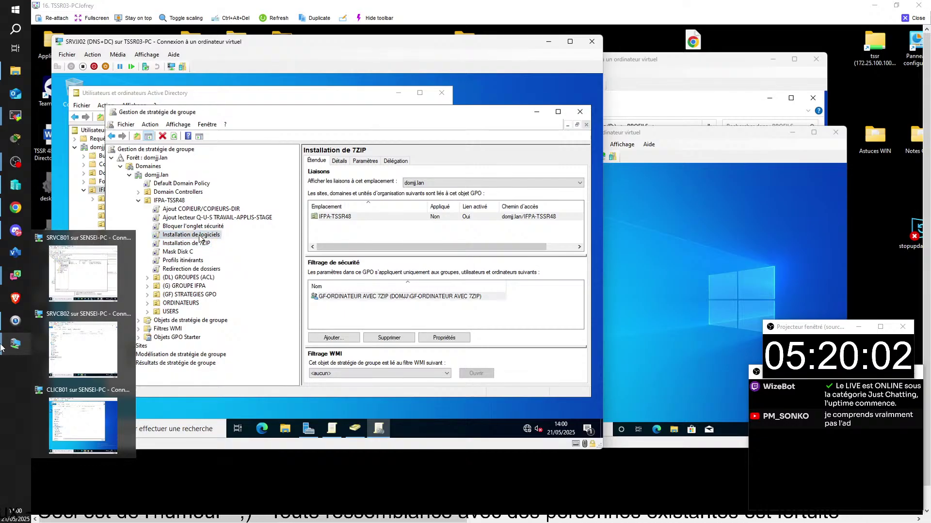
pyautogui.click(203, 236)
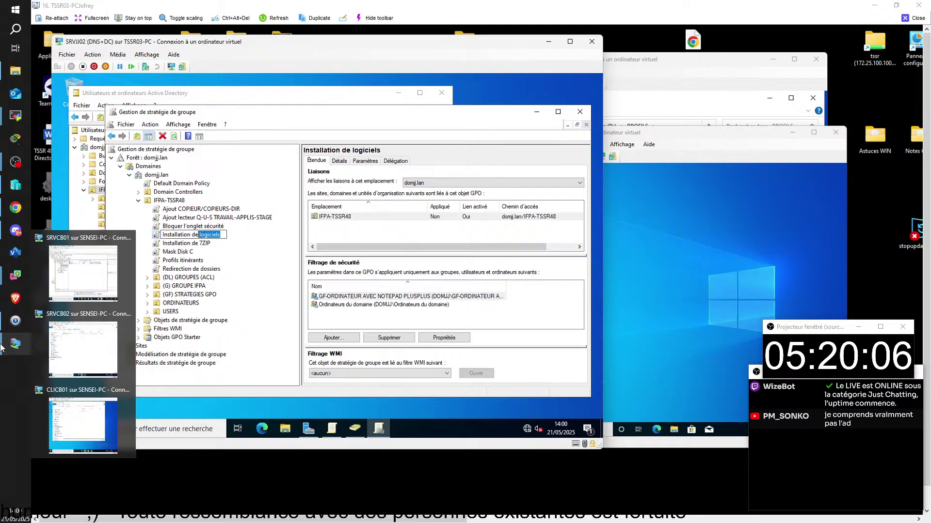
pyautogui.hotkey('shift', 'Left')
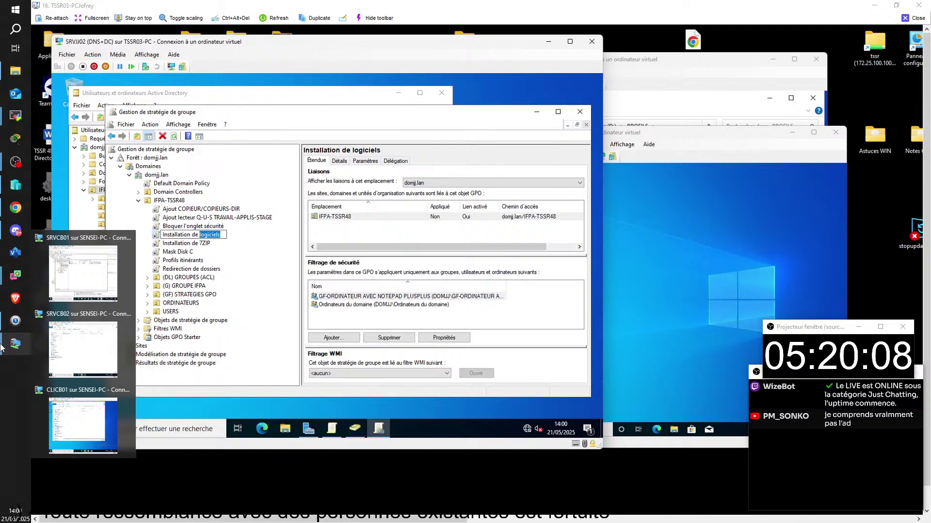
pyautogui.write('NOT')
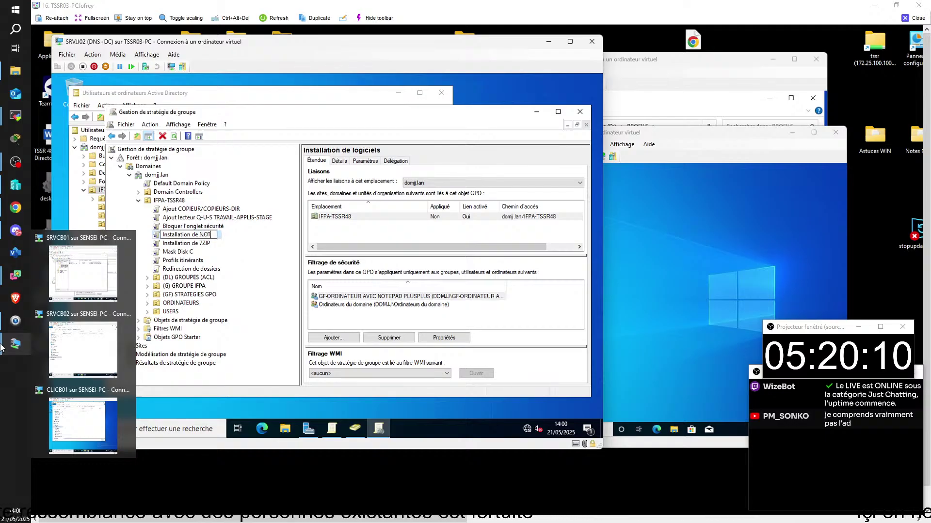
pyautogui.write('EPAD')
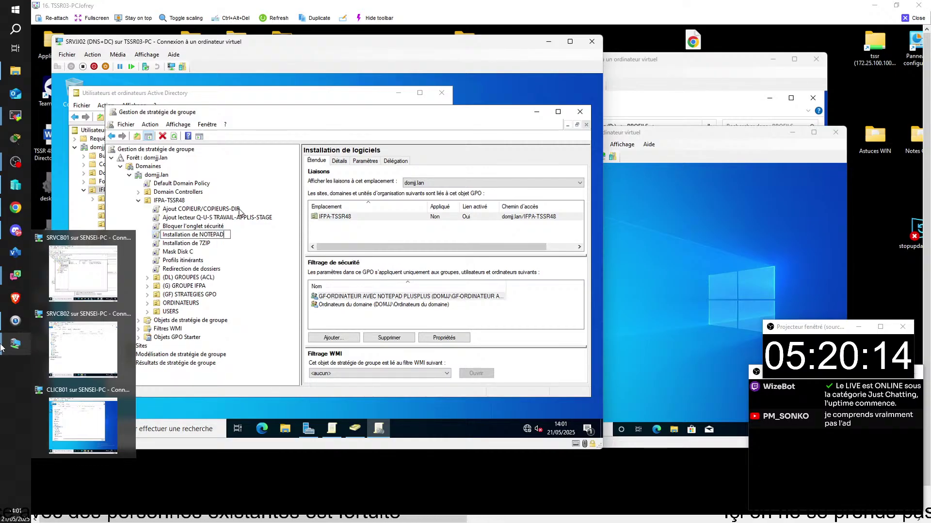
pyautogui.press('Return')
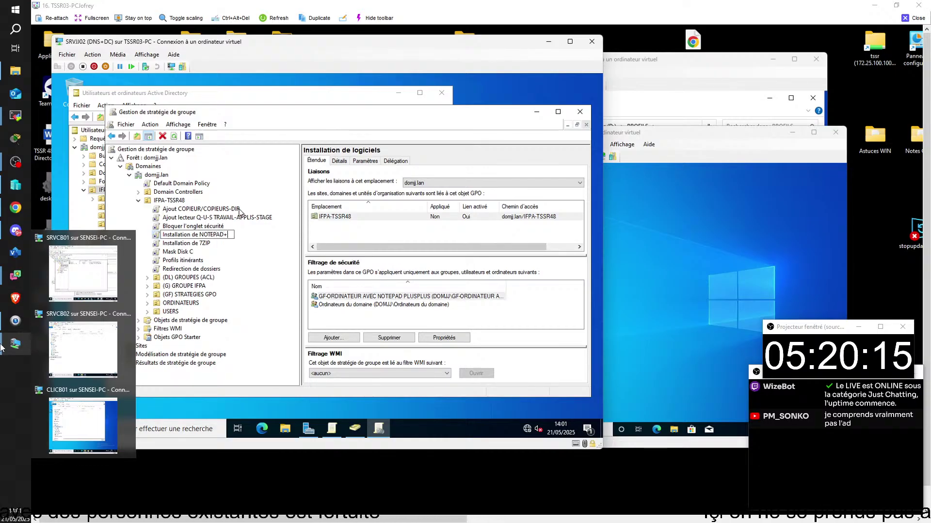
pyautogui.click(256, 217)
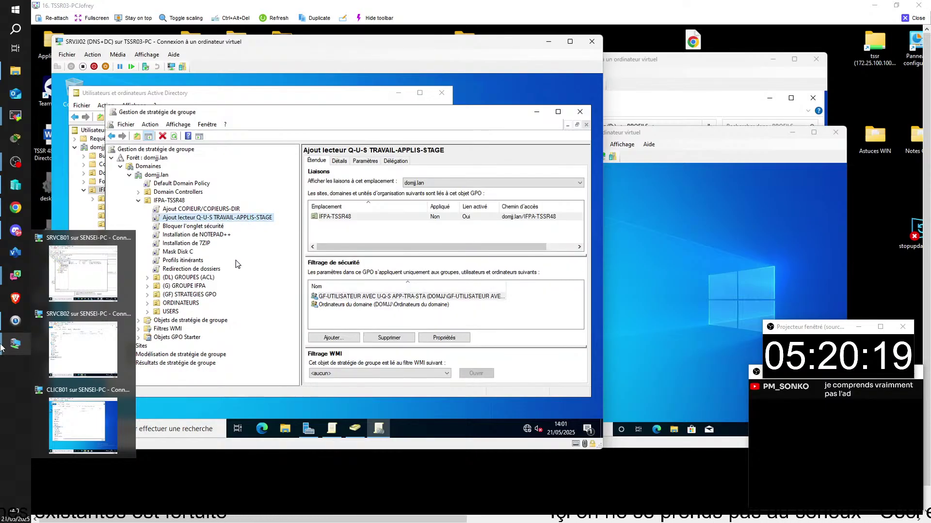
# - Close the TSSR03 remote session and bring the TSSR09-PC lab session into view
pyautogui.moveTo(513, 44); pyautogui.dragTo(541, 79)
pyautogui.click(716, 63)
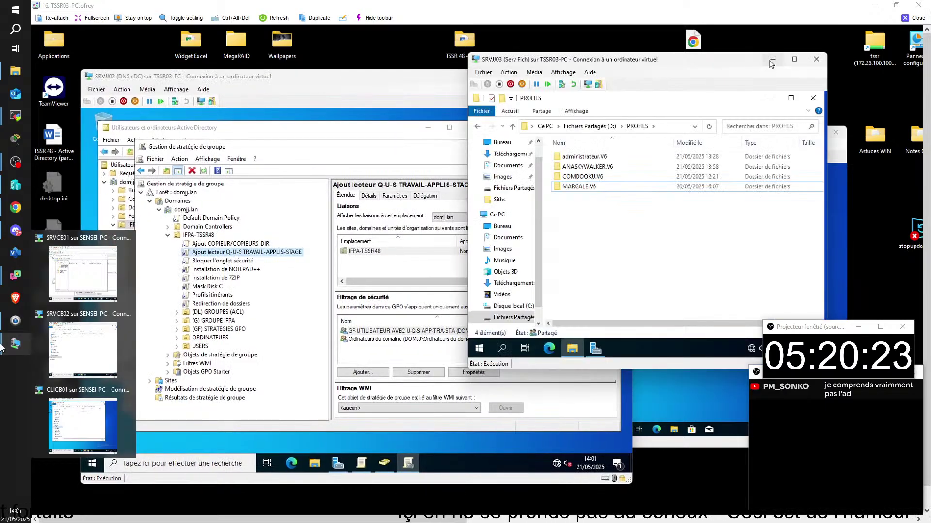
pyautogui.click(773, 59)
pyautogui.moveTo(754, 135); pyautogui.dragTo(770, 114)
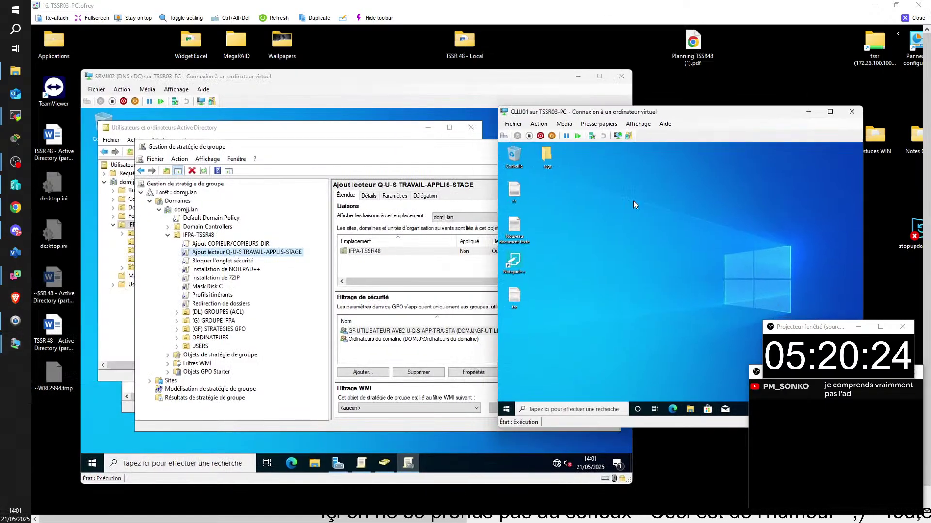
pyautogui.click(911, 18)
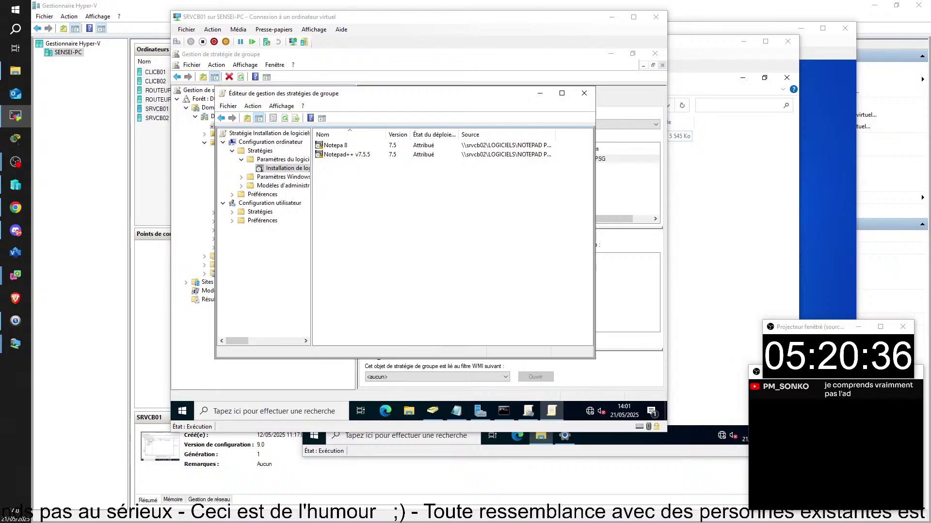
pyautogui.moveTo(475, 522); pyautogui.dragTo(360, 7)
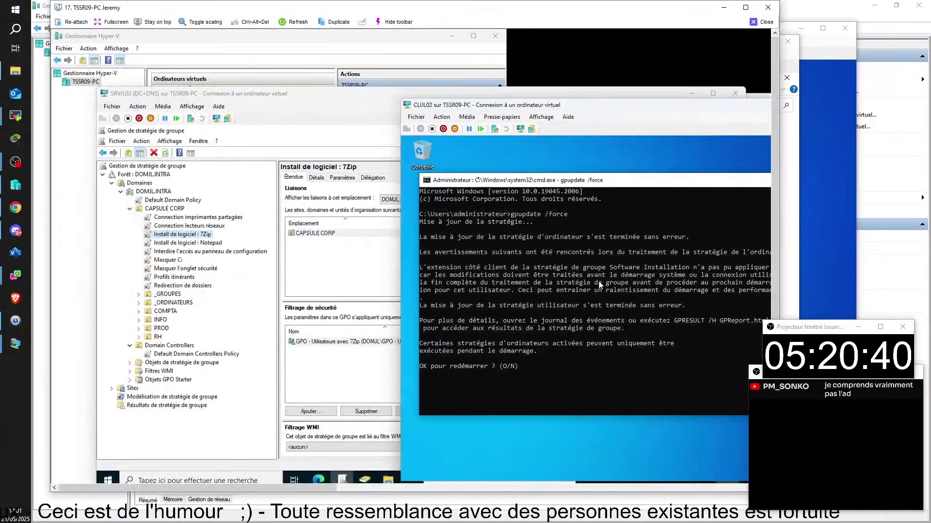
# - Maximise the TSSR09-PC session and bring SRVJL02's Group Policy Management for the 7Zip GPO forward
pyautogui.click(745, 7)
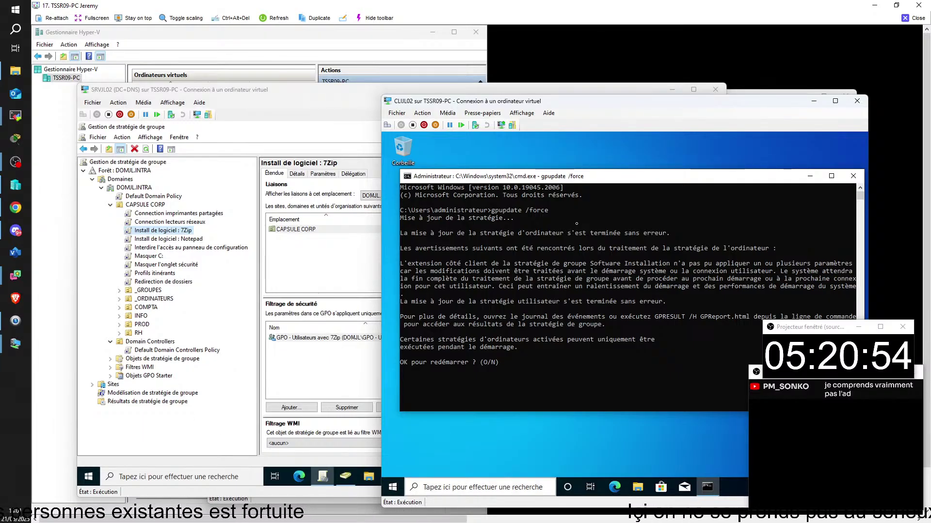
pyautogui.moveTo(582, 513)
pyautogui.click(468, 478)
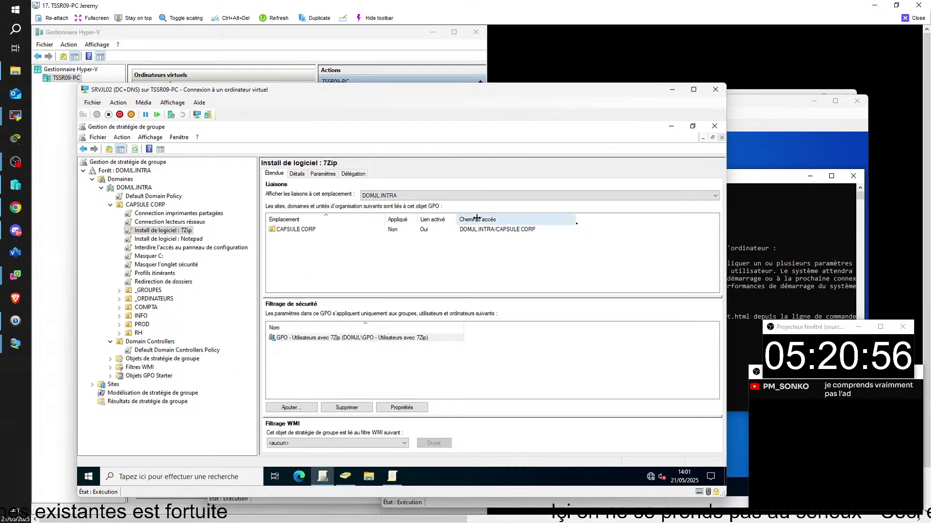
pyautogui.doubleClick(307, 338)
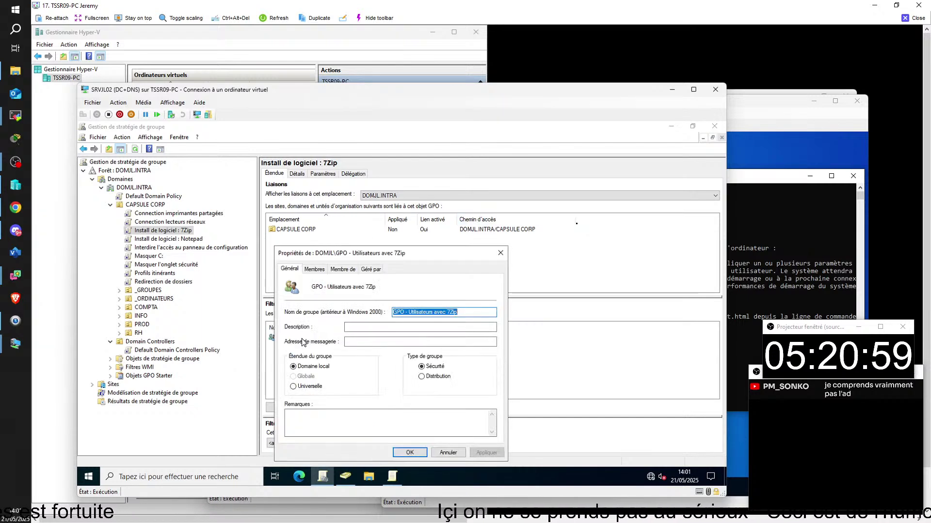
pyautogui.click(318, 272)
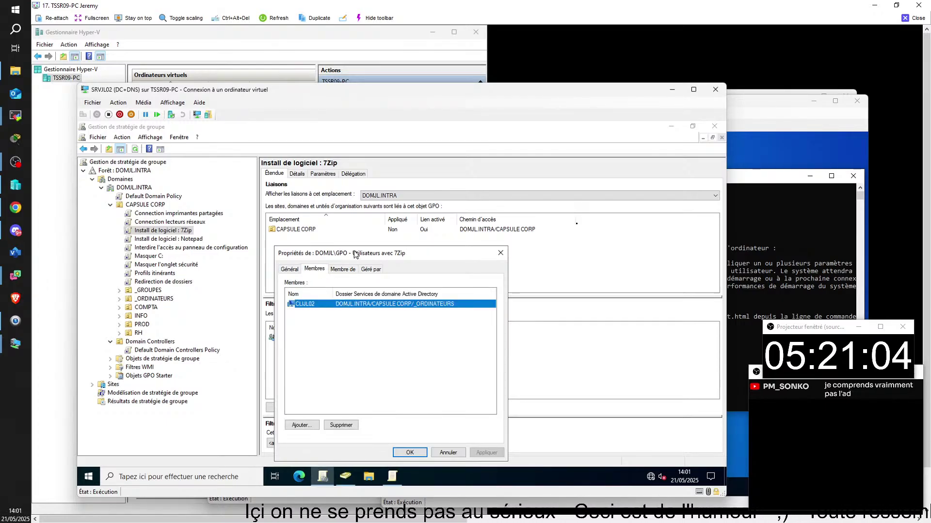
pyautogui.click(500, 253)
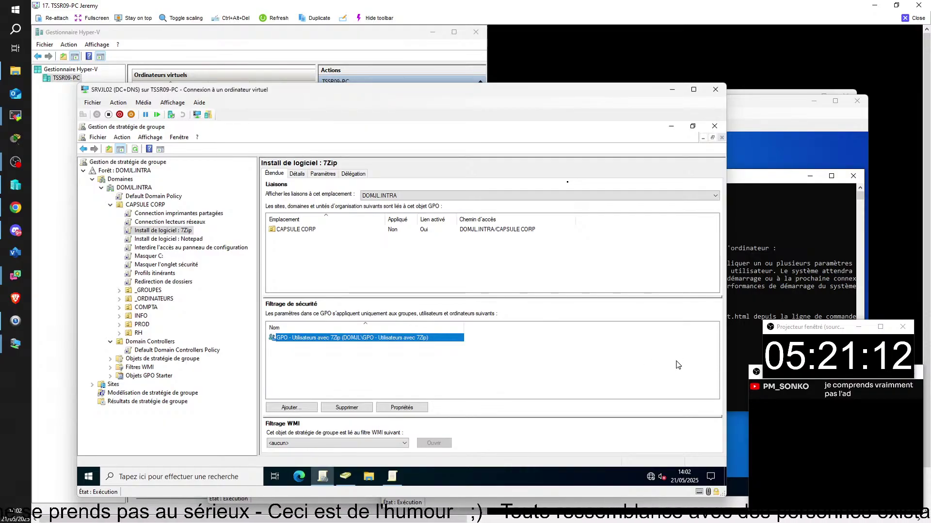
# - Expand the 7Zip GPO's Paramètres to the 7-Zip 22.01 deployment information, then return to CLIJL02
pyautogui.click(321, 174)
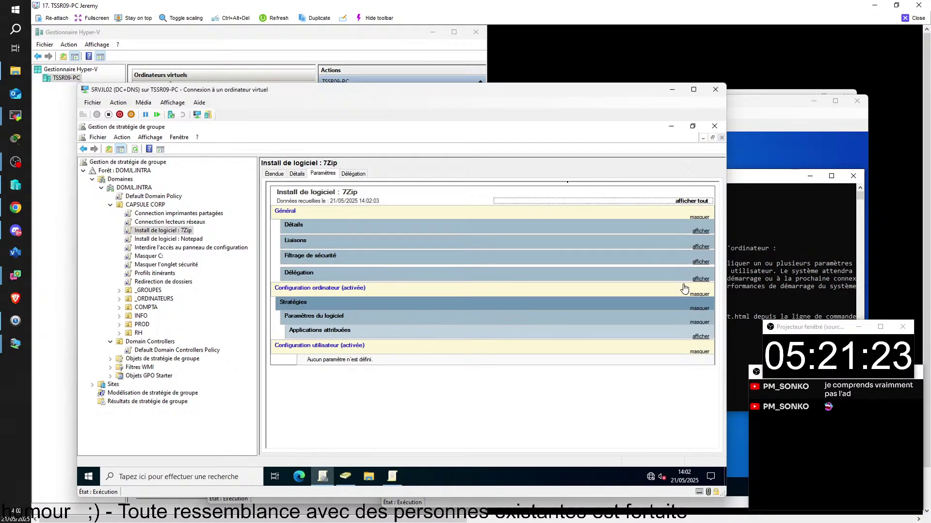
pyautogui.click(701, 337)
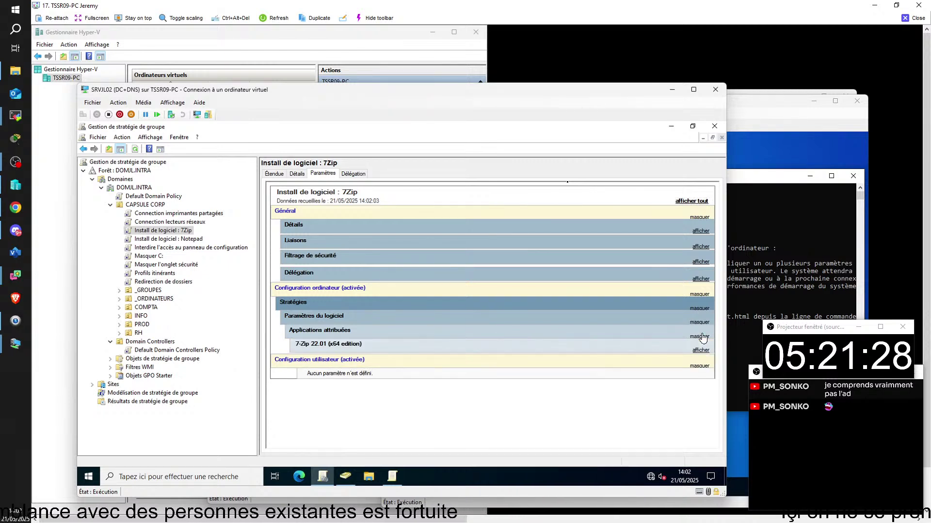
pyautogui.click(701, 351)
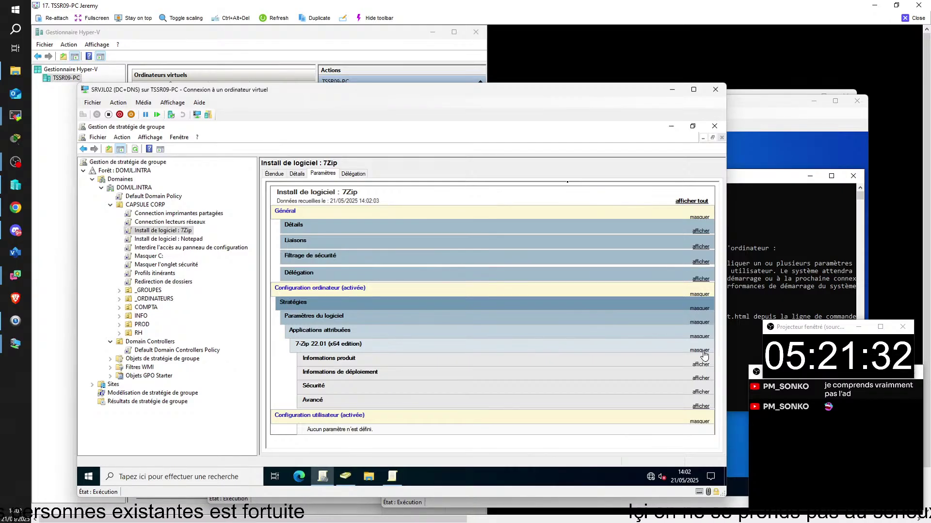
pyautogui.click(701, 379)
pyautogui.scroll(-1, 700, 380)
pyautogui.scroll(-2, 625, 391)
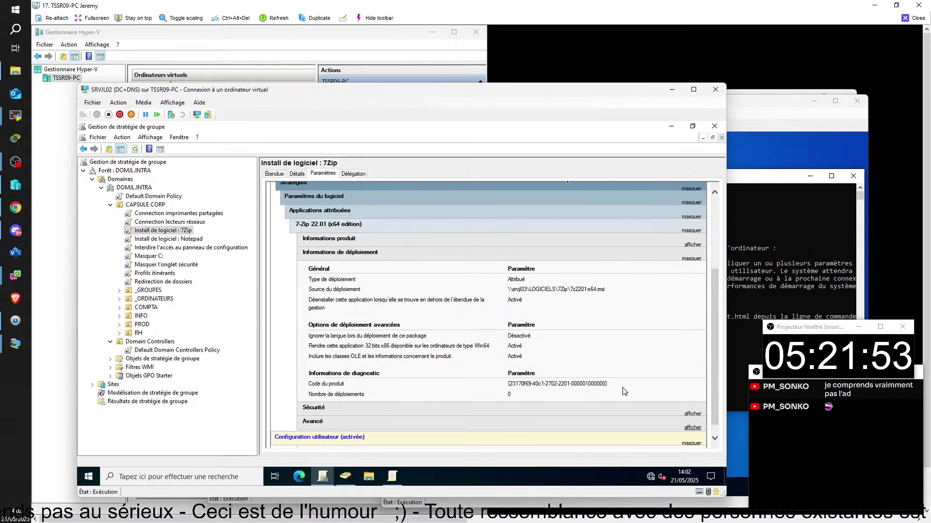
pyautogui.click(743, 448)
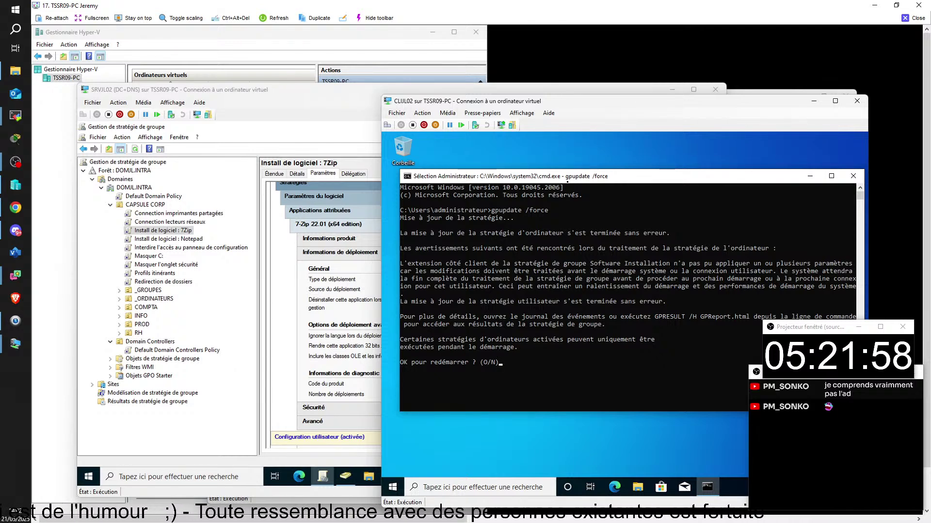
# - Answer O to the gpupdate restart prompt and dismiss the sign-out notice so CLIJL02 reboots
pyautogui.write('o')
pyautogui.press('Return')
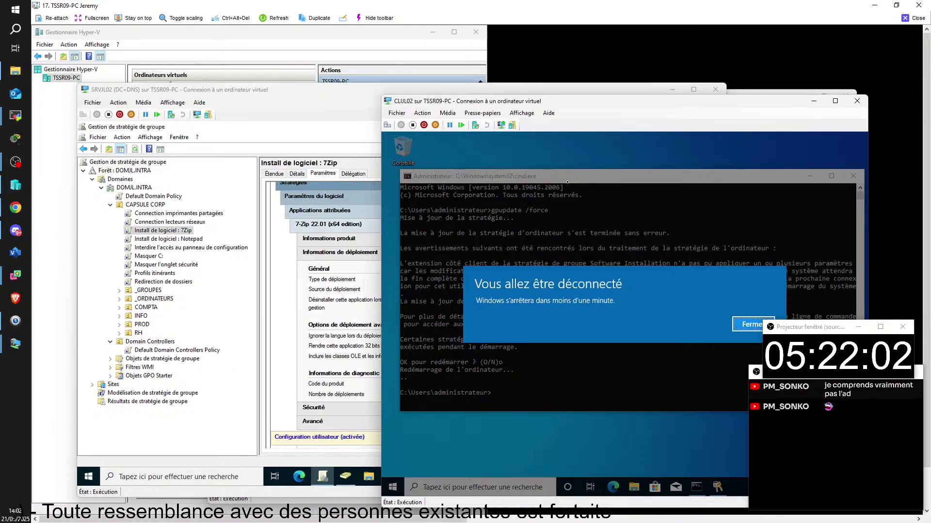
pyautogui.press('Return')
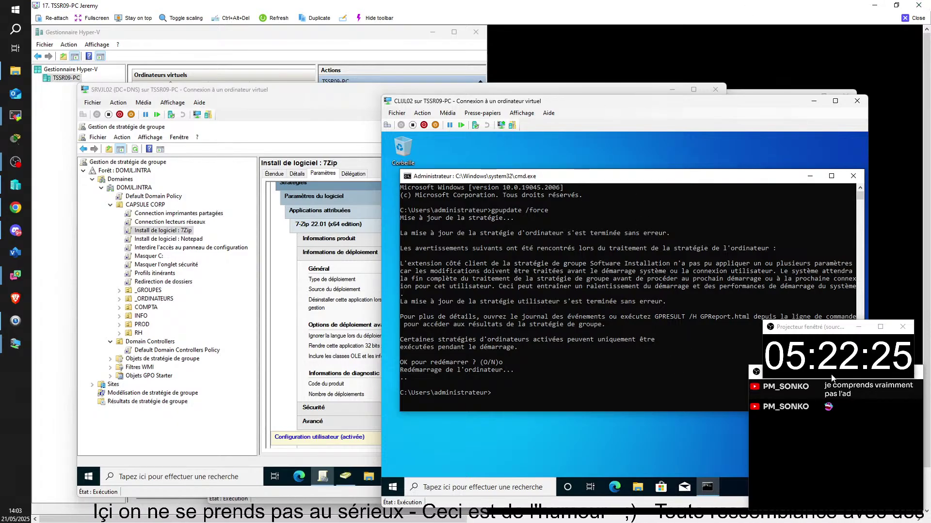
pyautogui.moveTo(809, 334); pyautogui.dragTo(87, 407)
pyautogui.moveTo(797, 381); pyautogui.dragTo(83, 273)
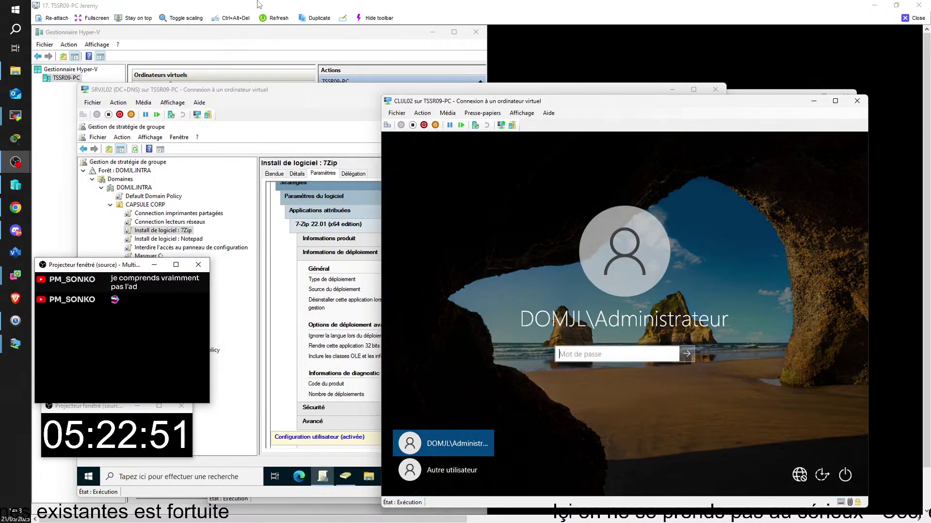
# - Enter the domain administrator's password on CLIJL02's sign-in screen and submit it
pyautogui.write('••')
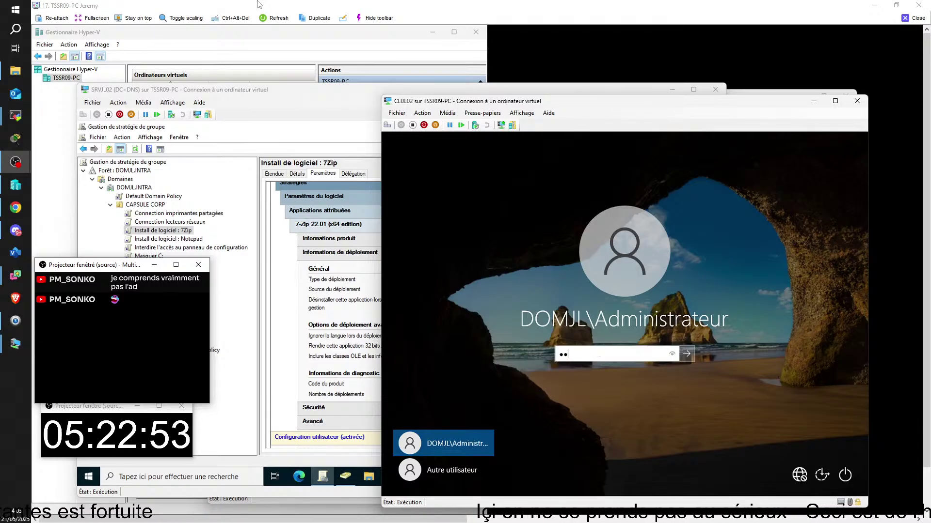
pyautogui.write('••••••')
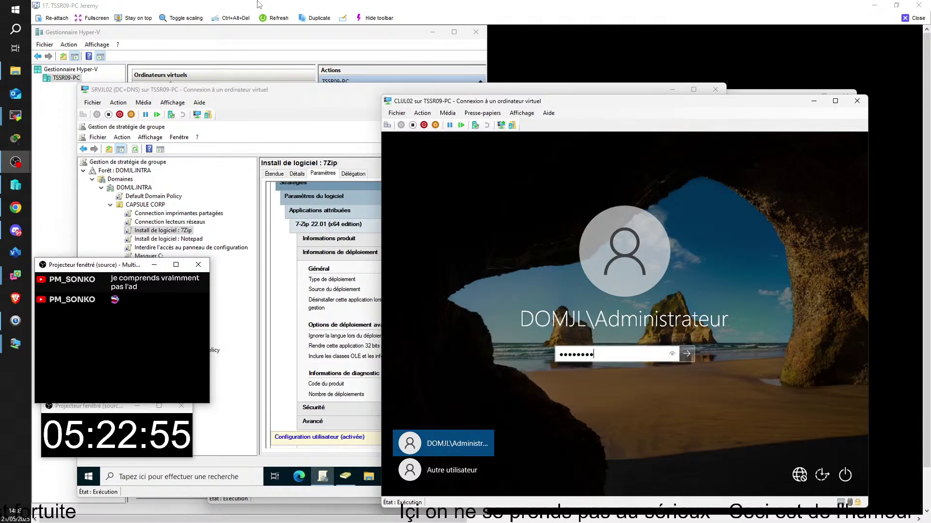
pyautogui.press('Return')
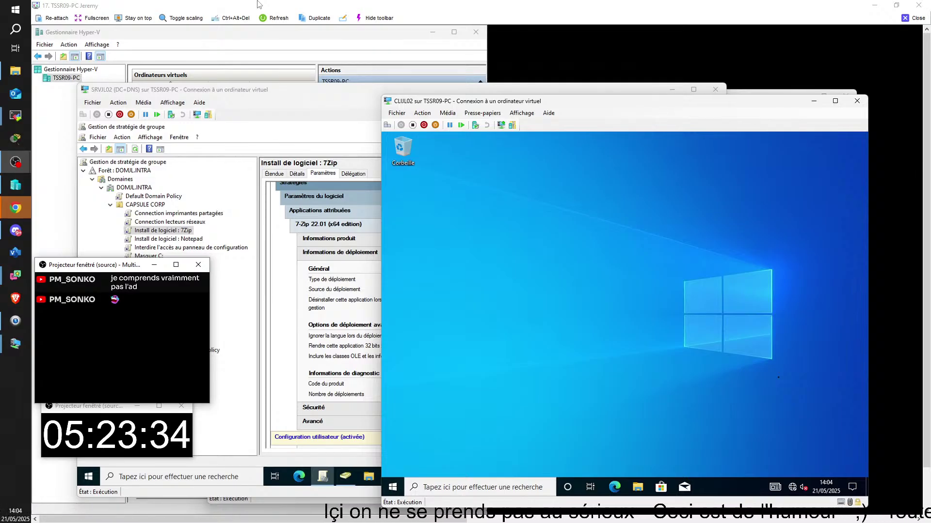
# - Cancel the Start search on CLIJL02, clearing the typed text
pyautogui.press('super')
pyautogui.write('7')
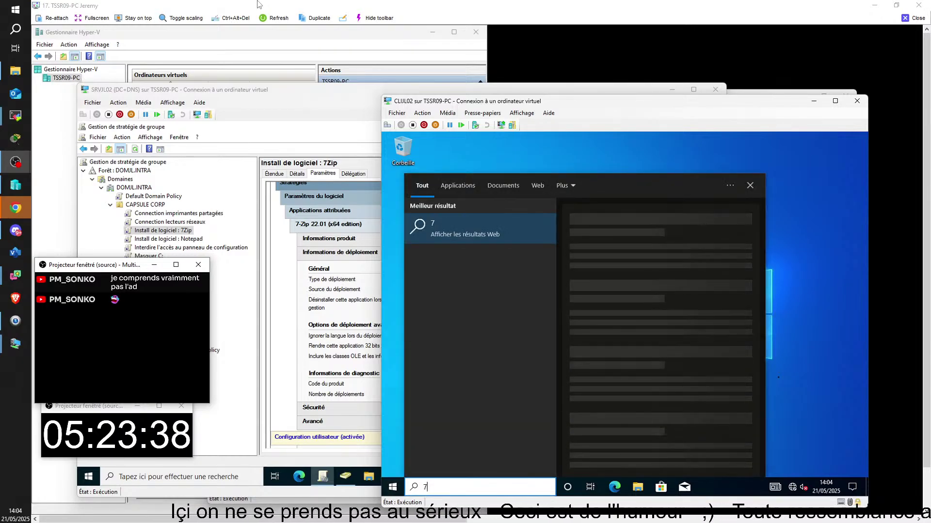
pyautogui.press('BackSpace')
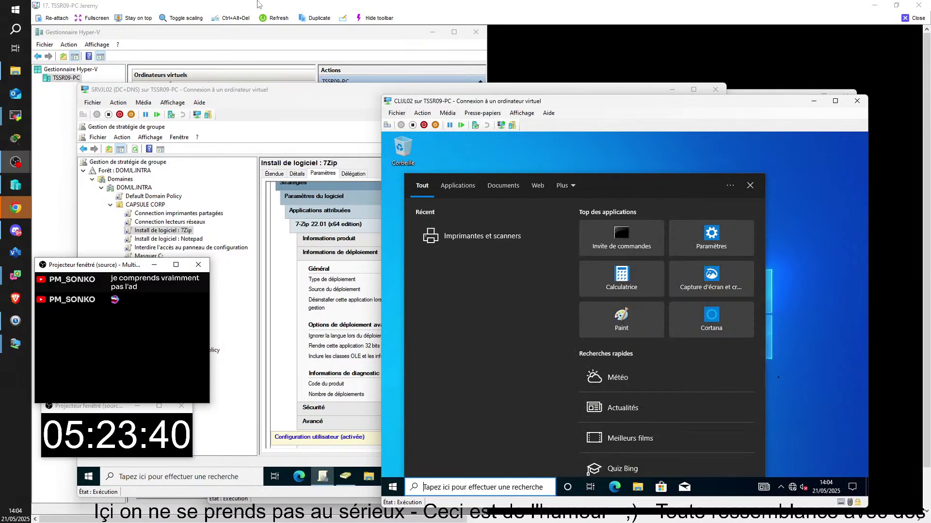
pyautogui.click(801, 268)
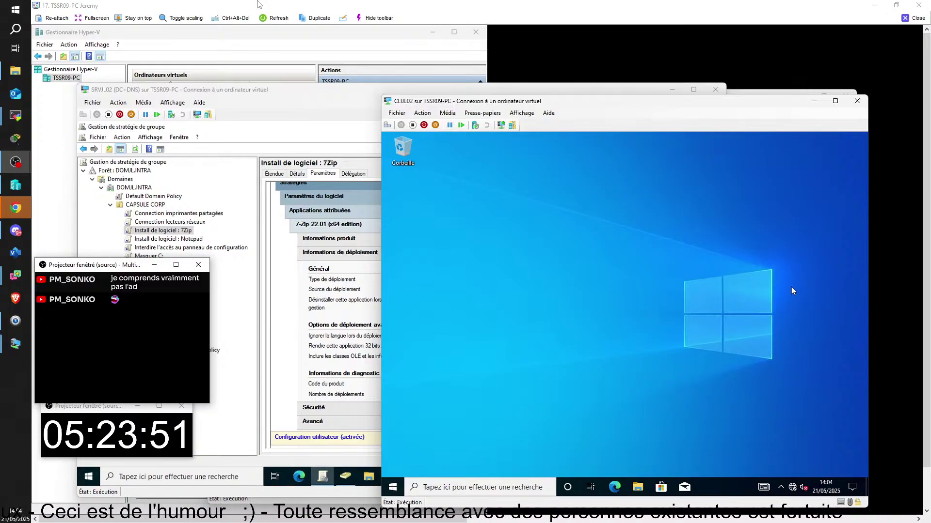
# - Launch an administrator cmd through Win+R and type gpresult -r
pyautogui.press('super+r')
pyautogui.press('Return')
pyautogui.write('gpresult ')
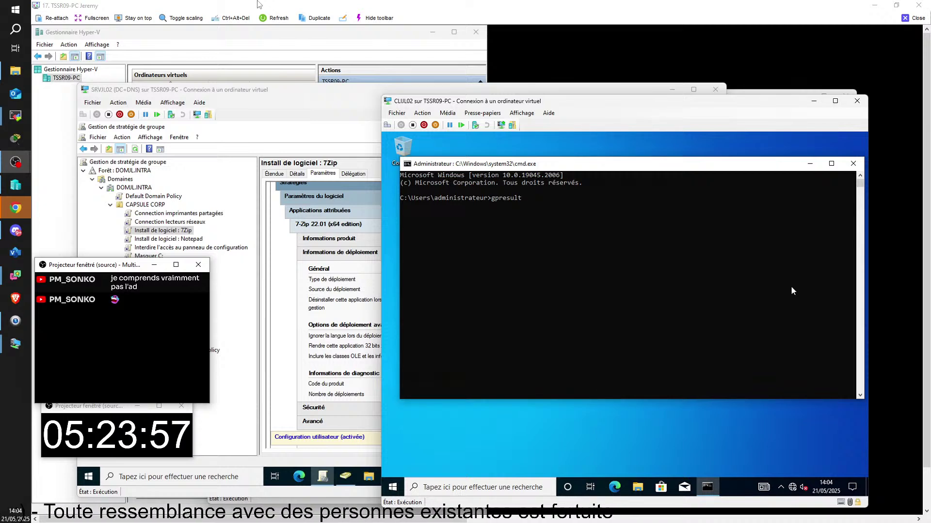
pyautogui.write('-r')
# - Run gpresult -r to confirm Install de logiciel : 7Zip applies, then select that GPO on SRVJL02
pyautogui.press('Return')
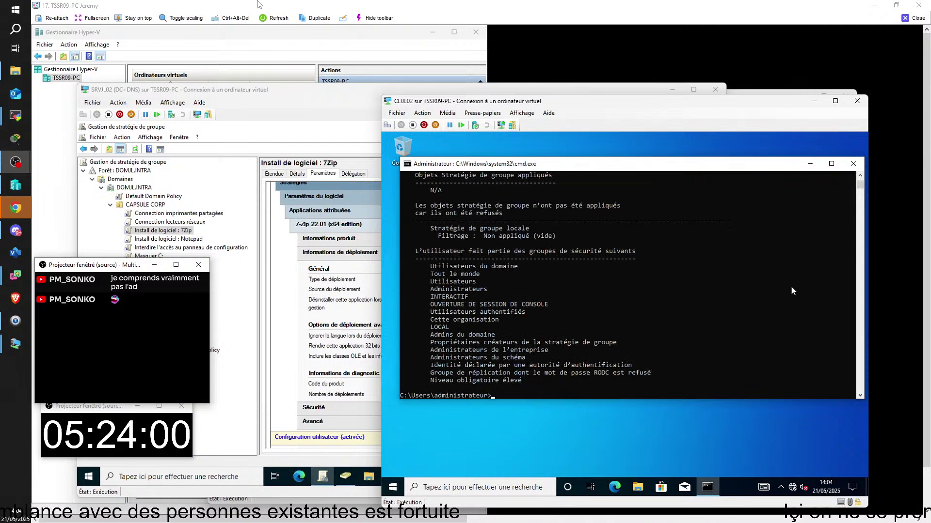
pyautogui.scroll(12, 724, 316)
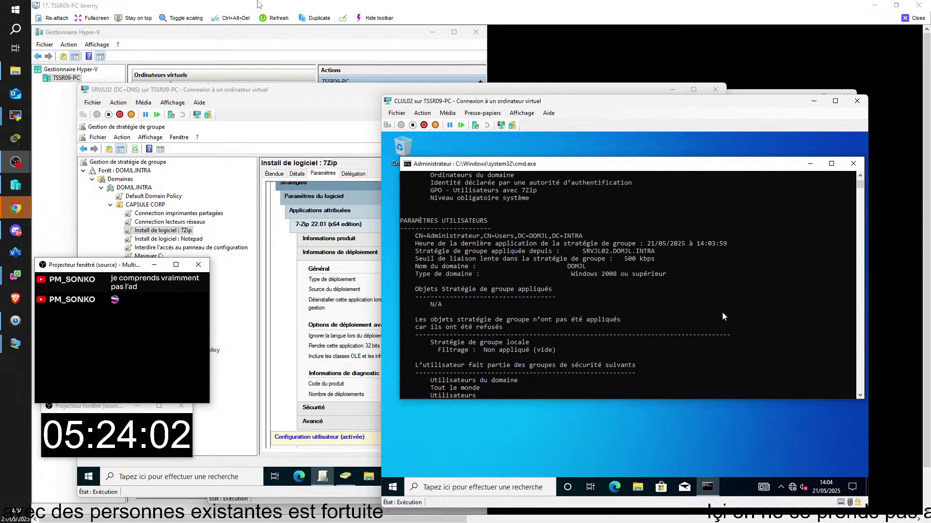
pyautogui.scroll(2, 722, 317)
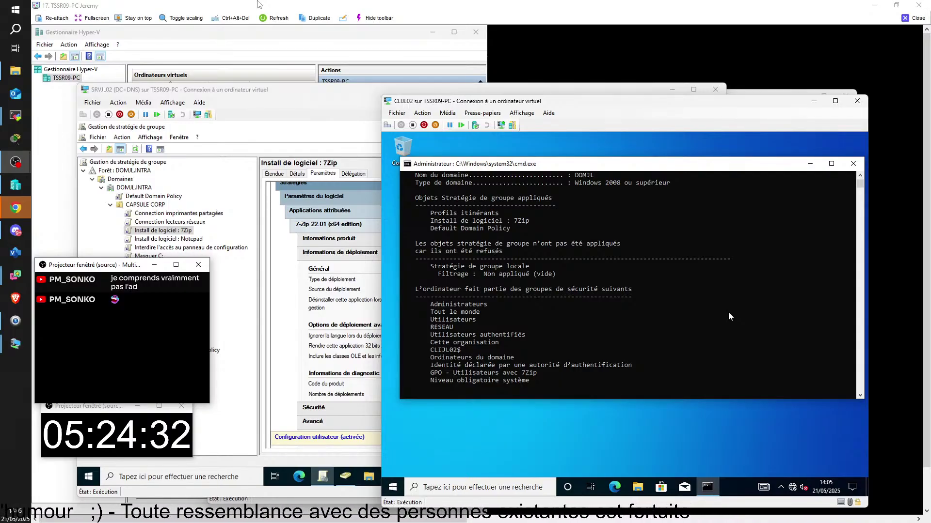
pyautogui.click(176, 232)
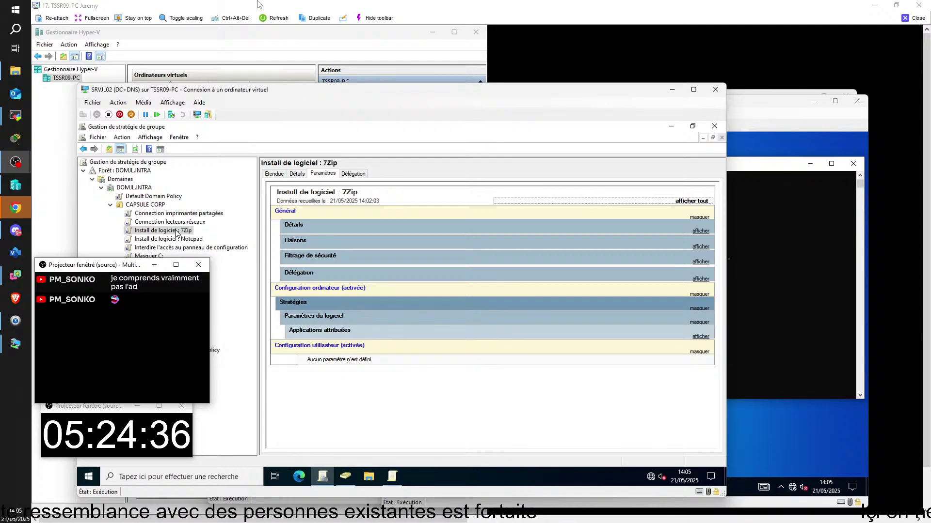
# - Rename the GPO to 'Install de logiciel 7Zip' by removing the colon, then return to CLIJL02's gpresult output
pyautogui.click(179, 232)
pyautogui.click(180, 231)
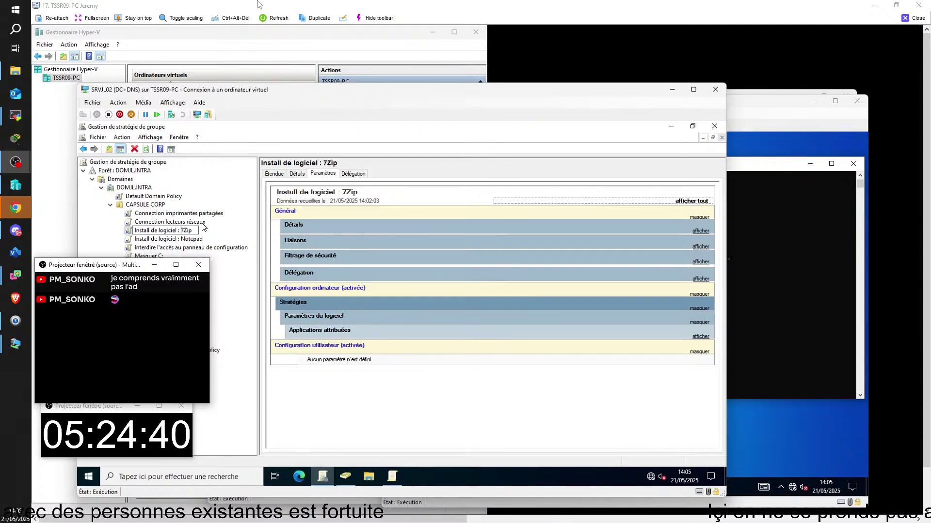
pyautogui.press('BackSpace')
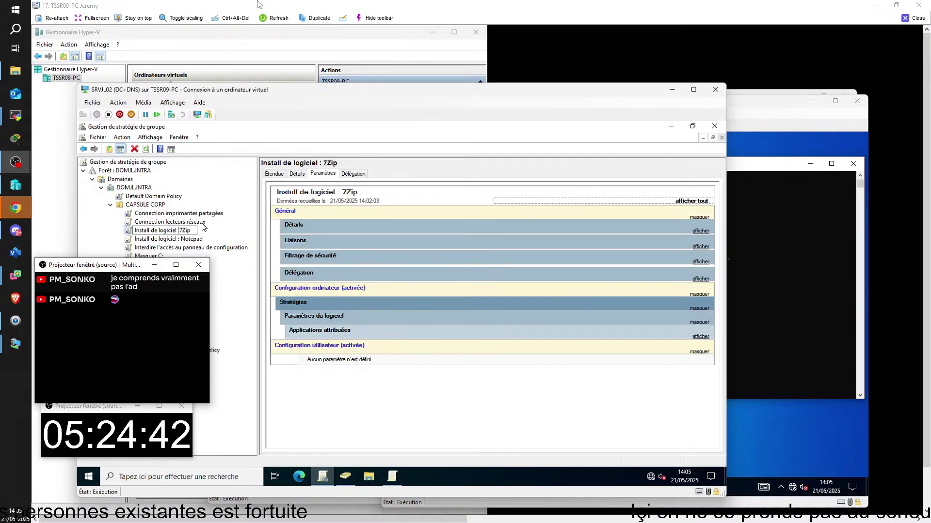
pyautogui.click(189, 239)
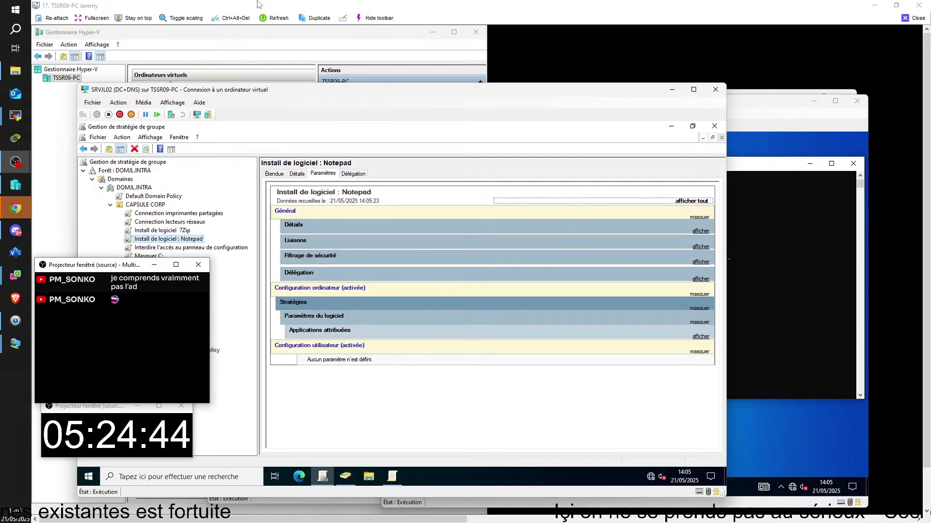
pyautogui.click(767, 413)
pyautogui.scroll(-16, 689, 365)
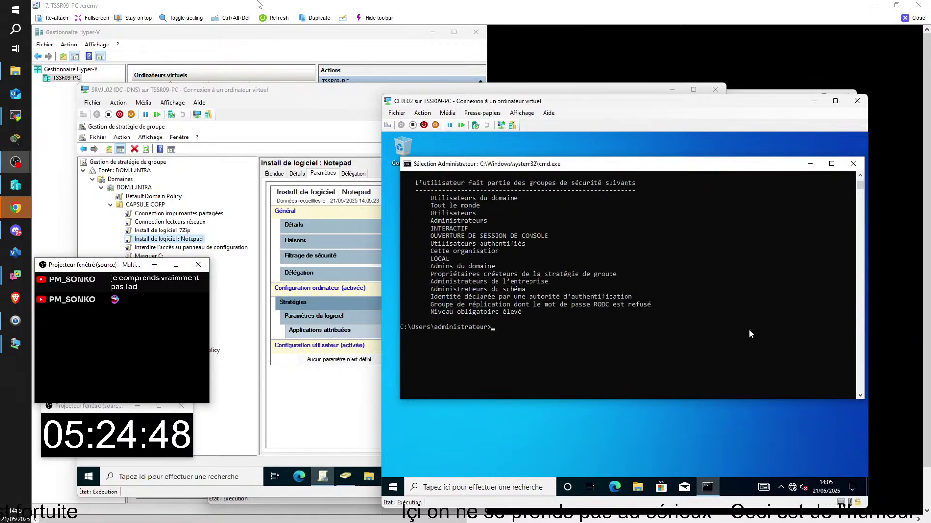
# - Run gpresult /force, which fails, then gpupdate /force on CLIJL02
pyautogui.write('gpresult /force')
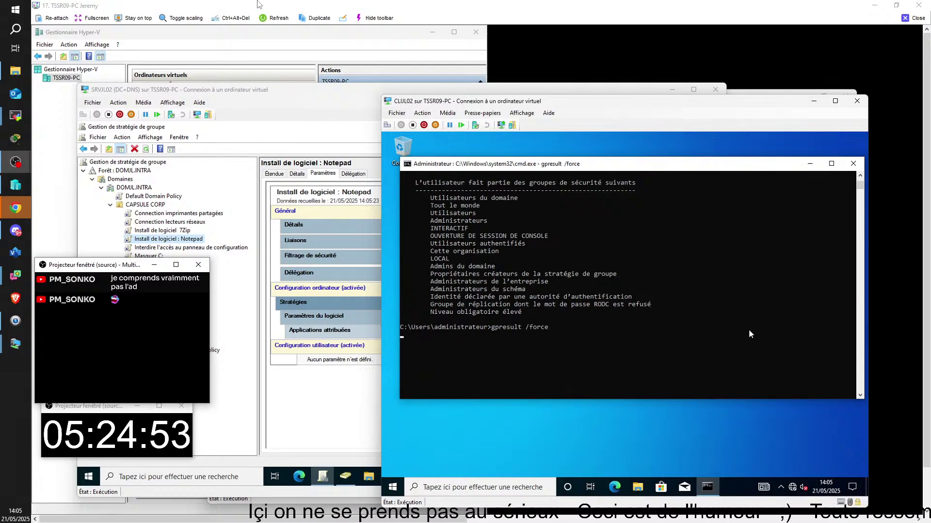
pyautogui.press('Return')
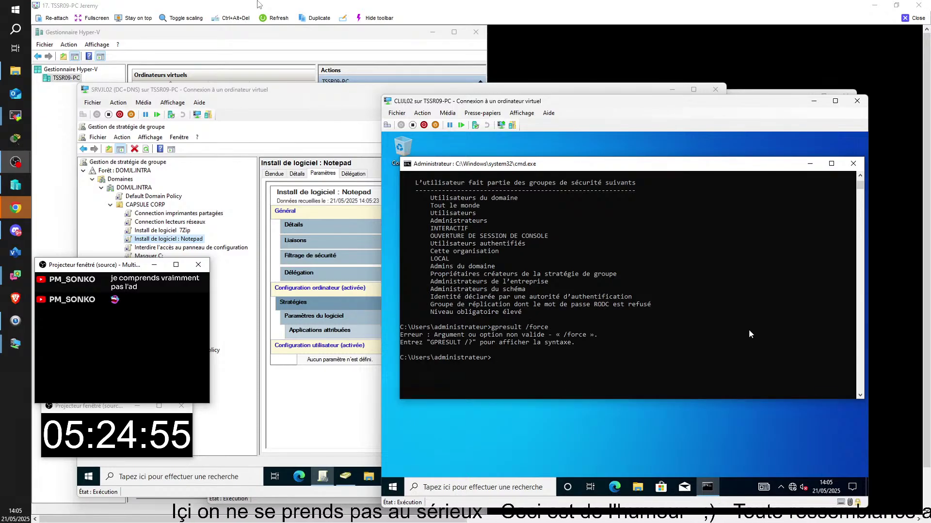
pyautogui.write('gpupdate /force')
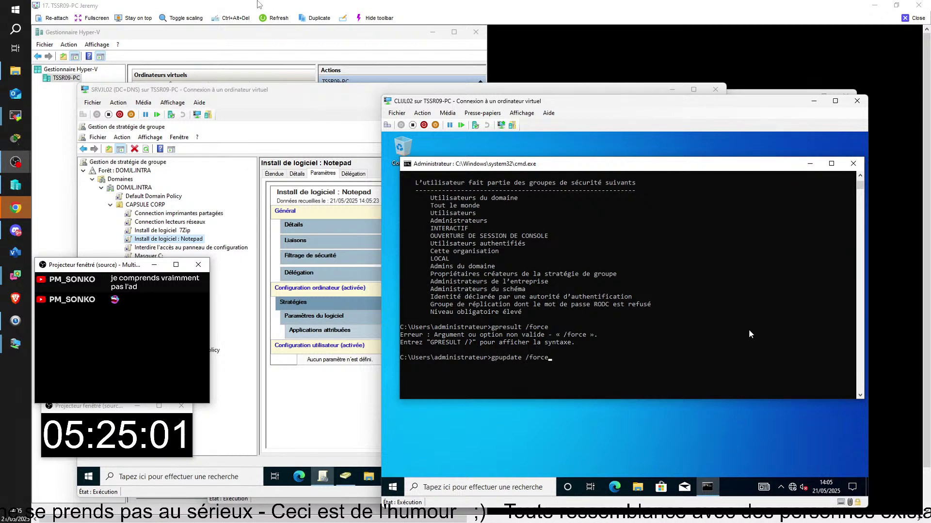
pyautogui.press('Return')
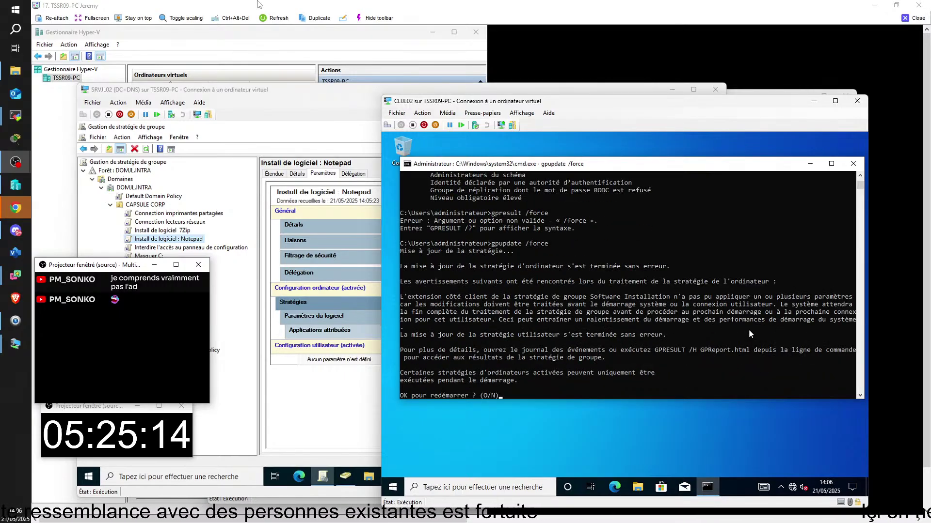
# - Answer O to accept the client restart, then select the Notepad GPO on the server
pyautogui.write('o')
pyautogui.press('Return')
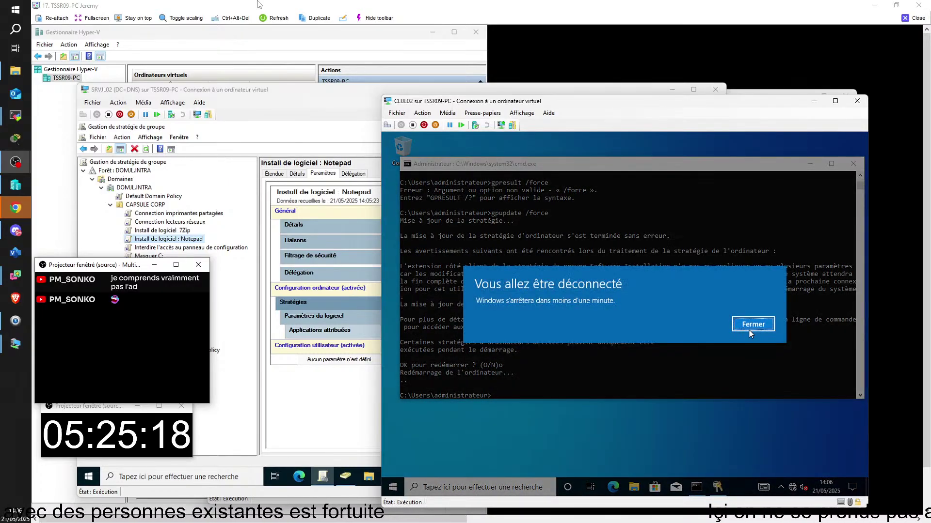
pyautogui.click(182, 239)
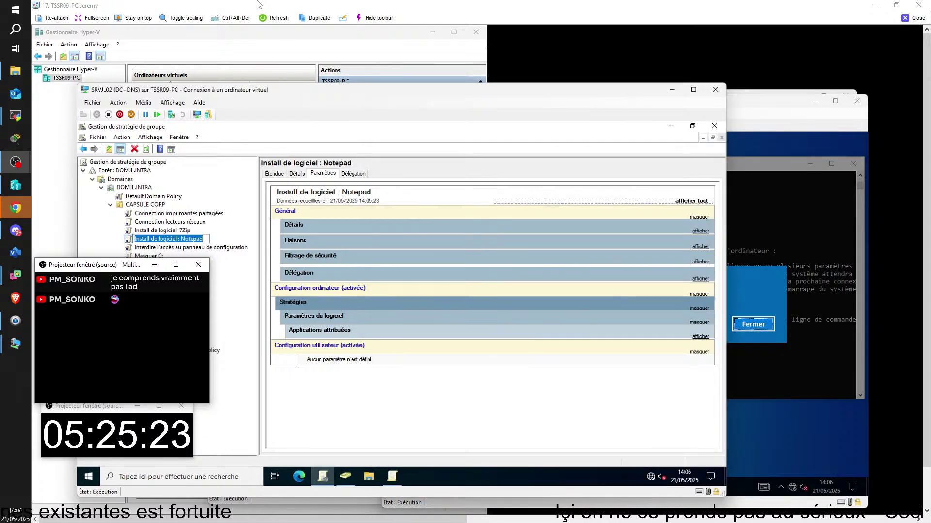
# - Rename 'Install de logiciel : Notepad' to 'Install de logiciel Notepad', then switch back to CLIJL02
pyautogui.click(181, 239)
pyautogui.press('BackSpace')
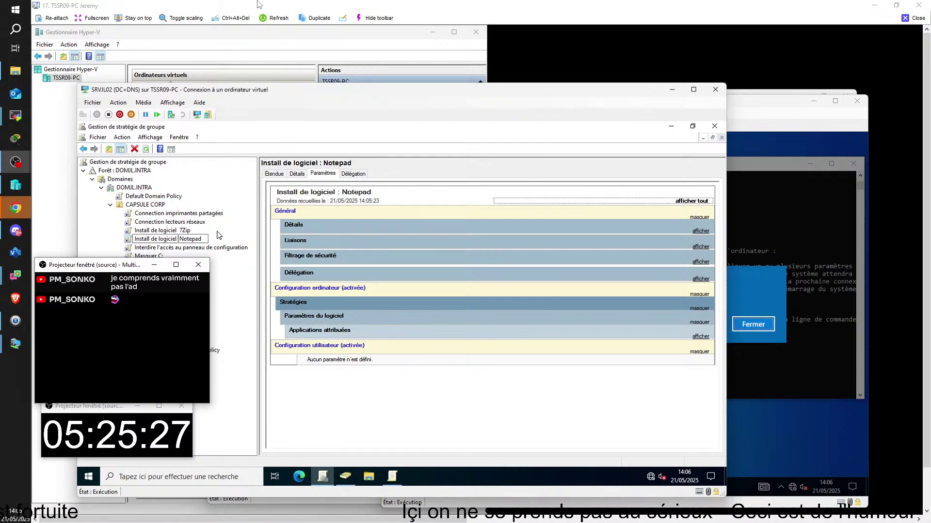
pyautogui.click(232, 294)
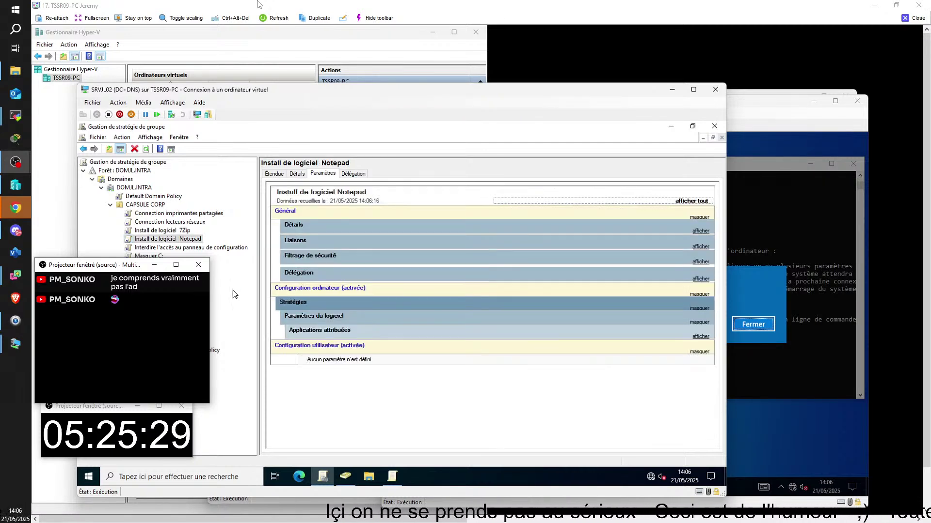
pyautogui.click(737, 381)
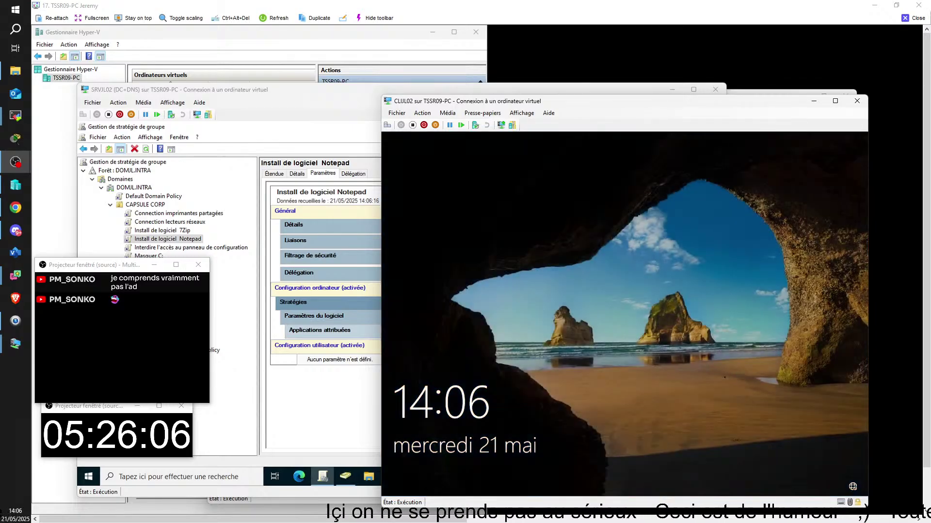
# - Unlock CLIJL02 and sign in with the domain administrator's password, correcting a typo
pyautogui.click(724, 377)
pyautogui.write('••')
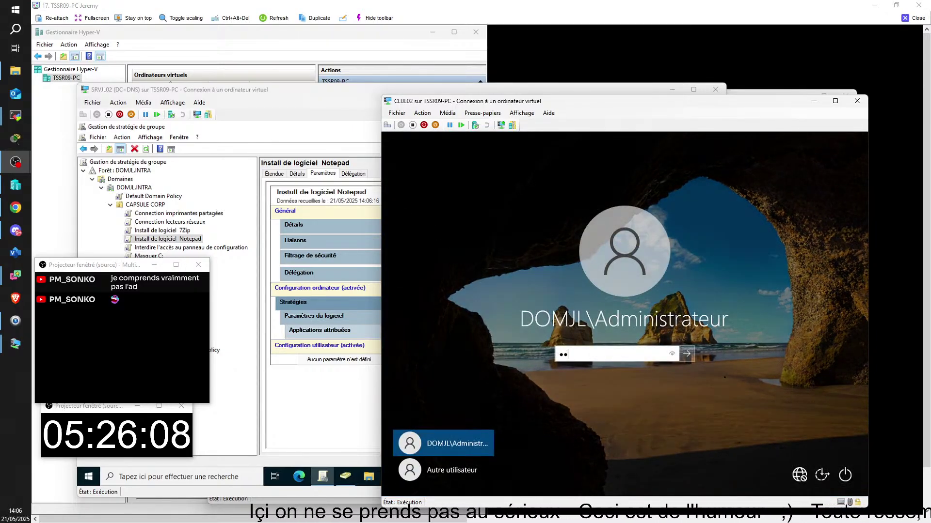
pyautogui.write('••••')
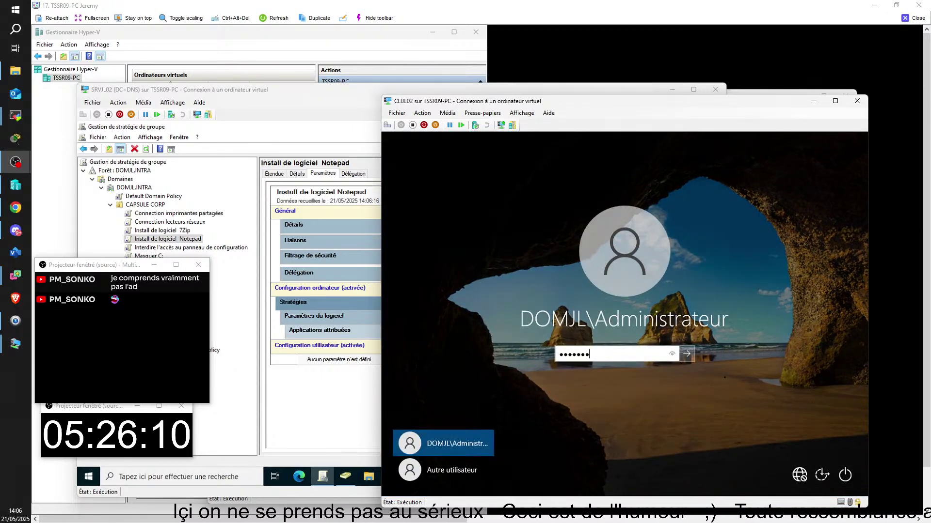
pyautogui.press('BackSpace')
pyautogui.press('BackSpace')
pyautogui.press('BackSpace')
pyautogui.press('BackSpace')
pyautogui.write('••••')
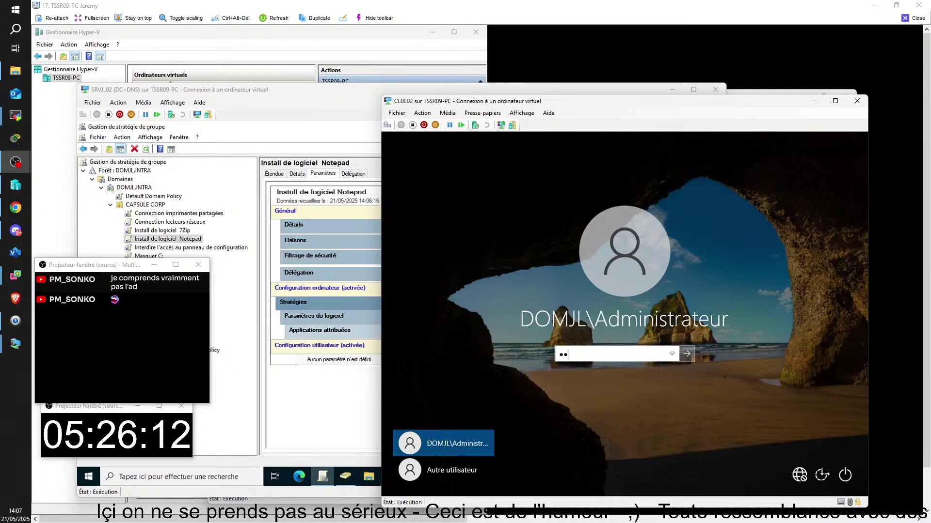
pyautogui.press('Return')
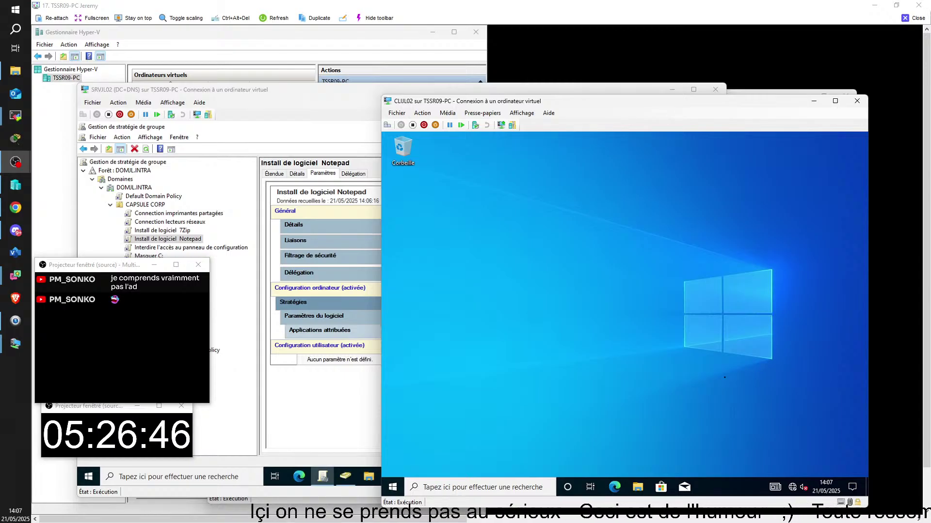
pyautogui.press('super')
pyautogui.write('7')
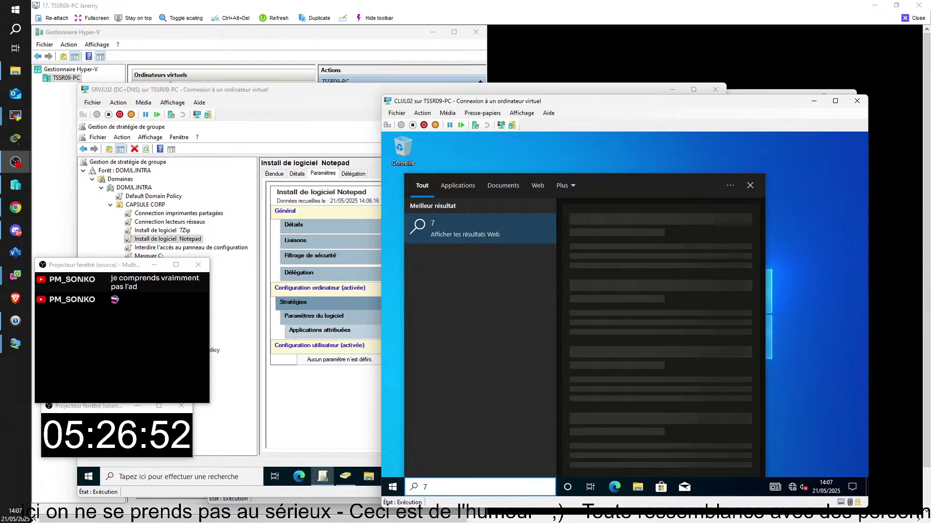
pyautogui.press('BackSpace')
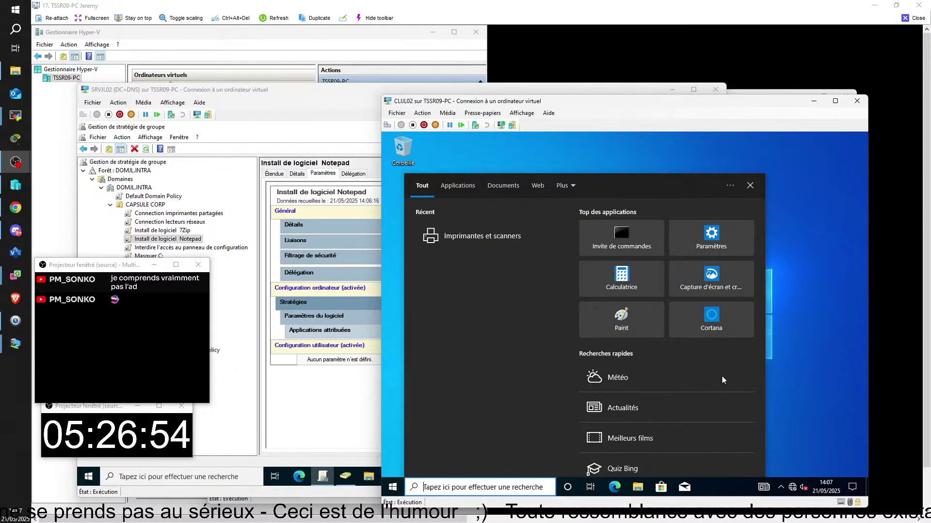
pyautogui.click(797, 260)
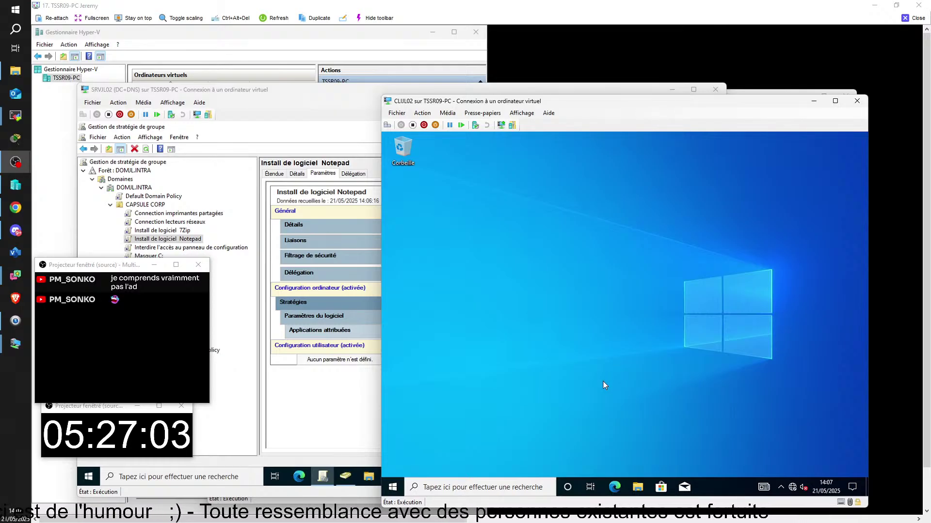
pyautogui.press('super')
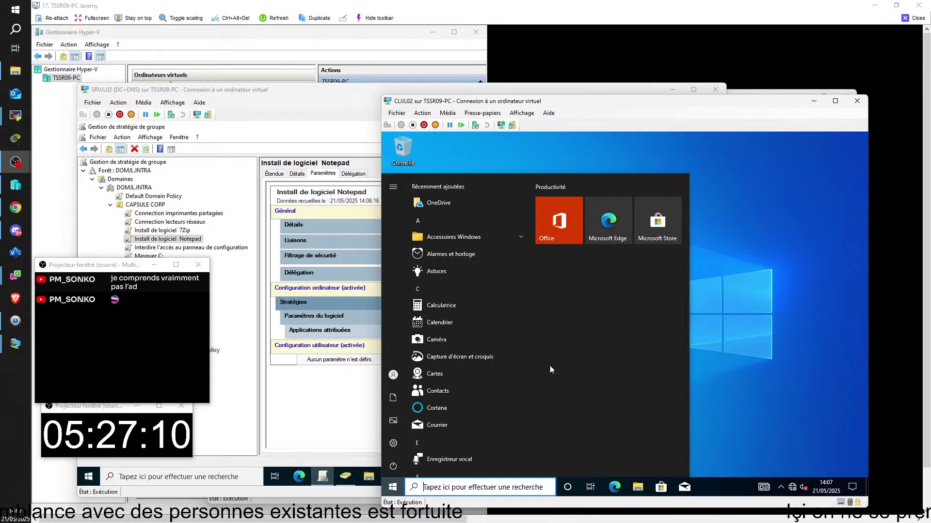
pyautogui.click(711, 359)
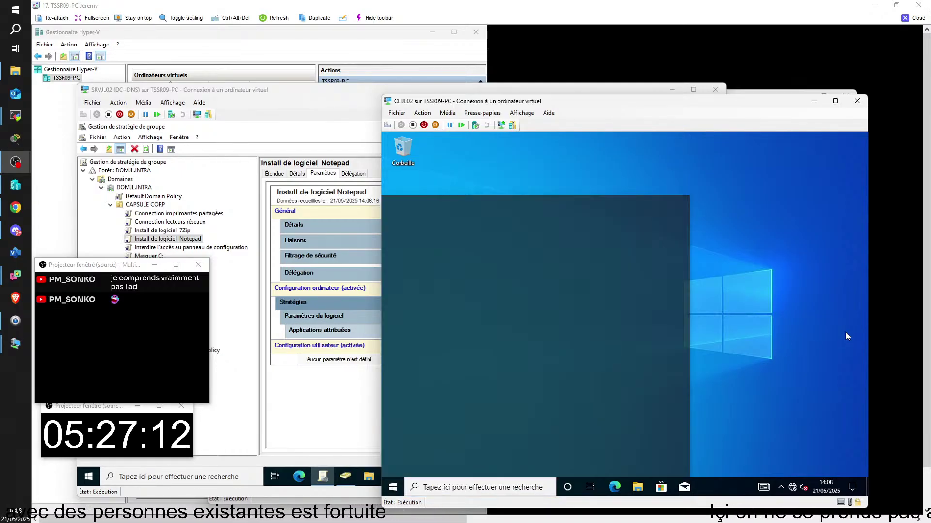
# - Delete the old 'Install de logiciel 7Zip' GPO from the domain's Group Policy objects
pyautogui.click(175, 214)
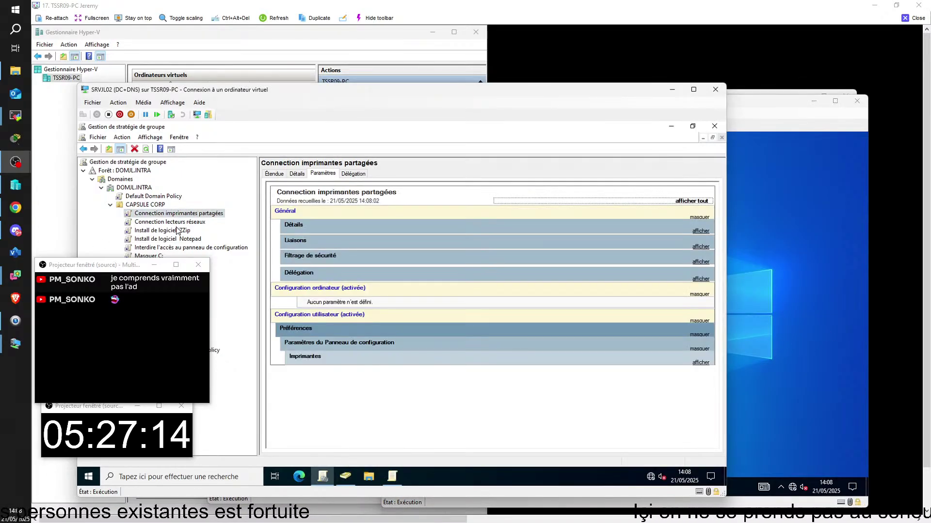
pyautogui.doubleClick(162, 359)
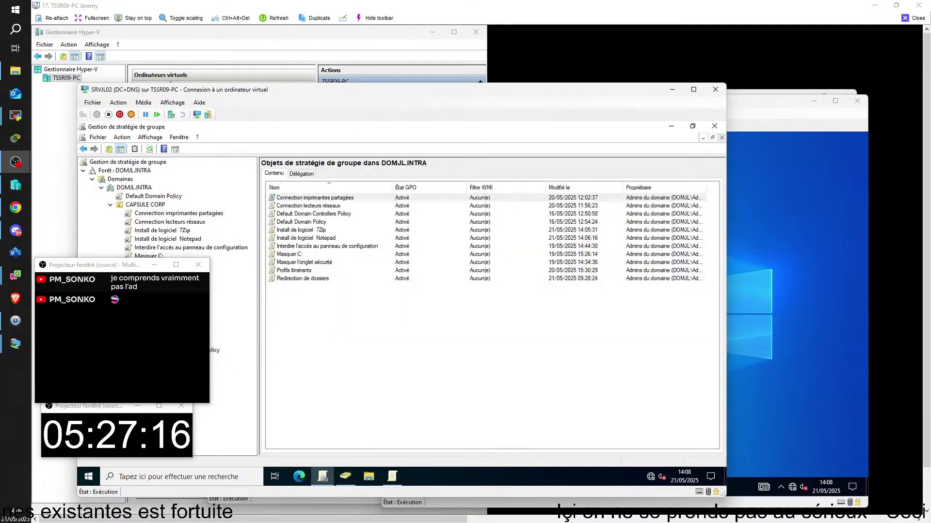
pyautogui.scroll(-2, 163, 343)
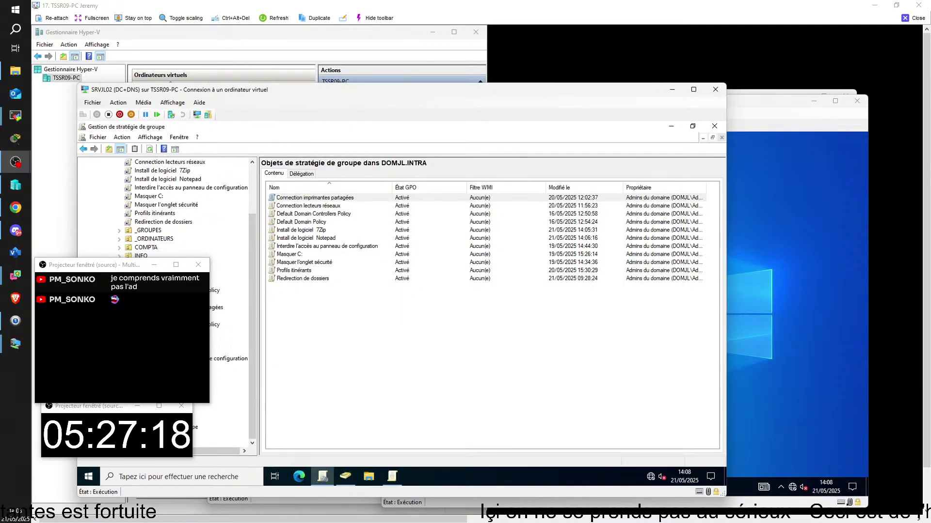
pyautogui.rightClick(164, 343)
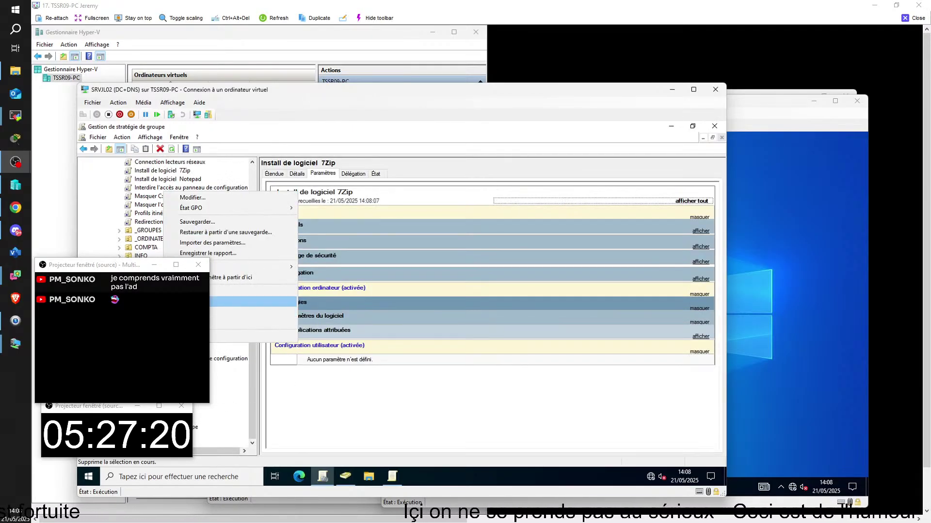
pyautogui.click(252, 301)
pyautogui.click(423, 304)
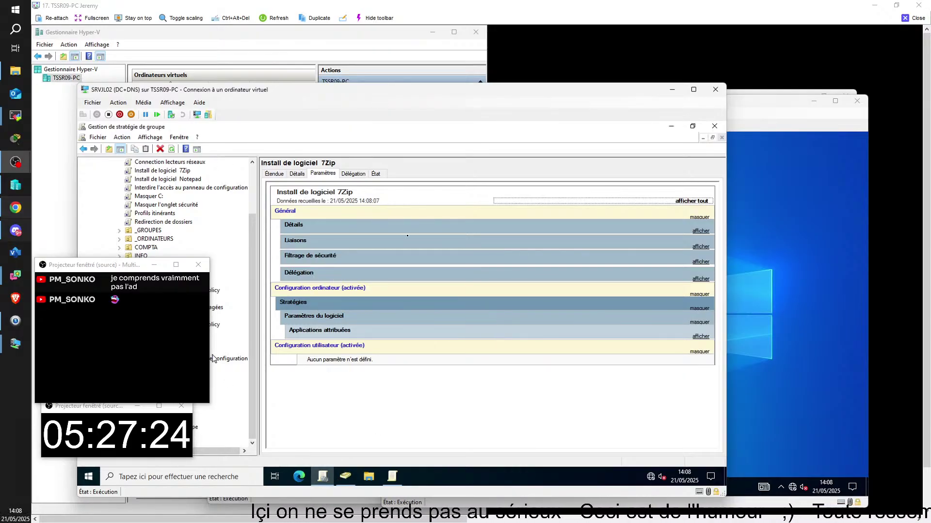
# - Create a new GPO linked to CAPSULE CORP, named 'Intall de 7Zip'
pyautogui.rightClick(162, 206)
pyautogui.moveTo(70, 266); pyautogui.dragTo(727, 344)
pyautogui.click(185, 211)
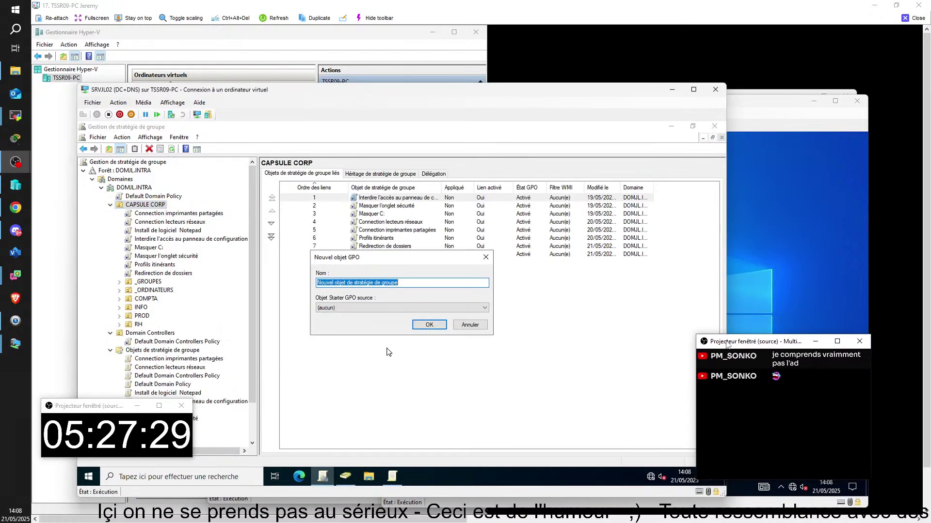
pyautogui.write('Intall de 7Zip')
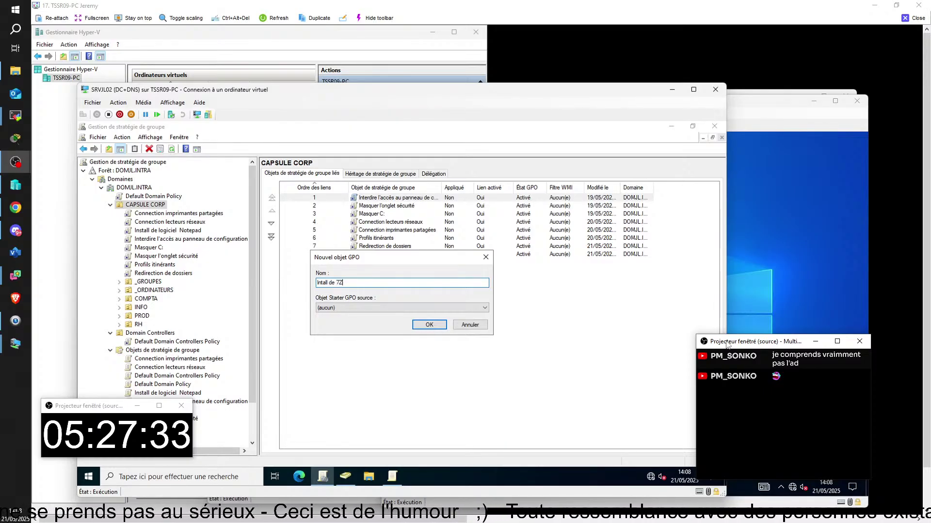
pyautogui.click(415, 326)
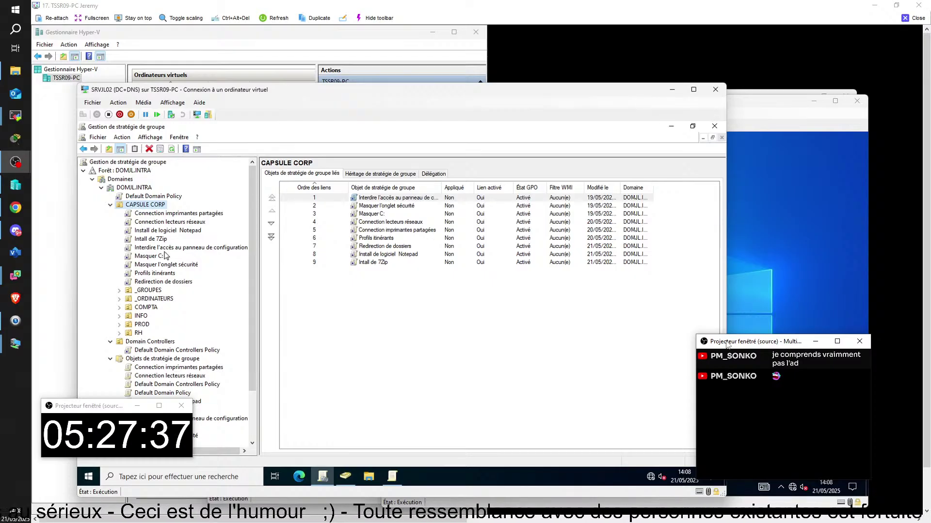
# - Fix the misspelled GPO name to 'Install de 7Zip'
pyautogui.click(154, 240)
pyautogui.click(145, 239)
pyautogui.click(141, 240)
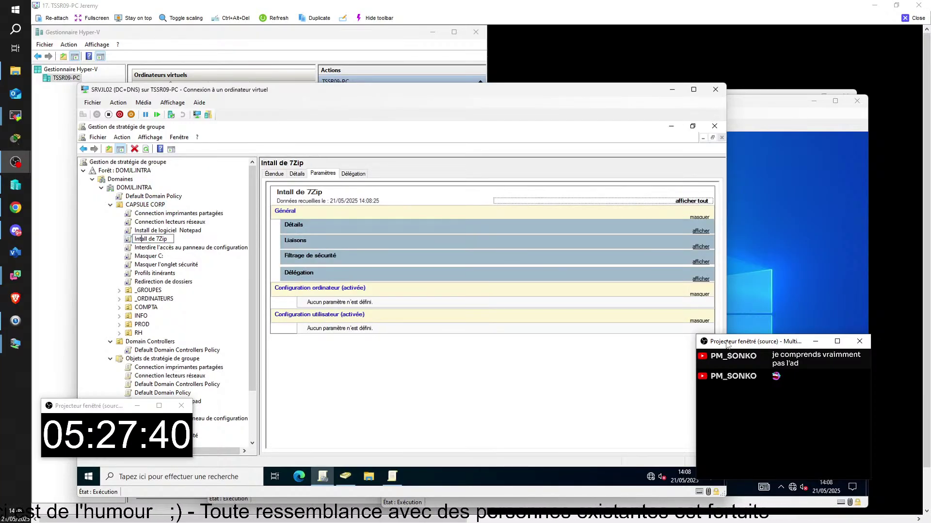
pyautogui.write('s')
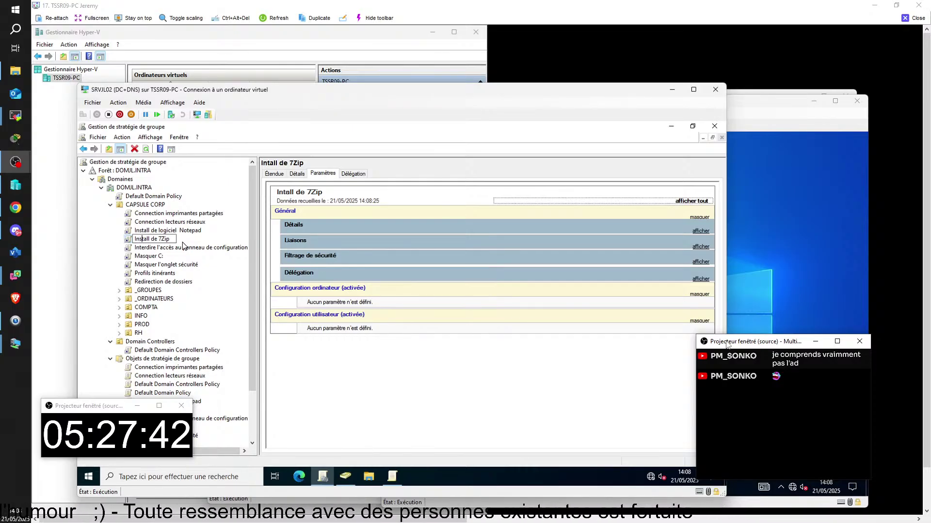
pyautogui.press('Return')
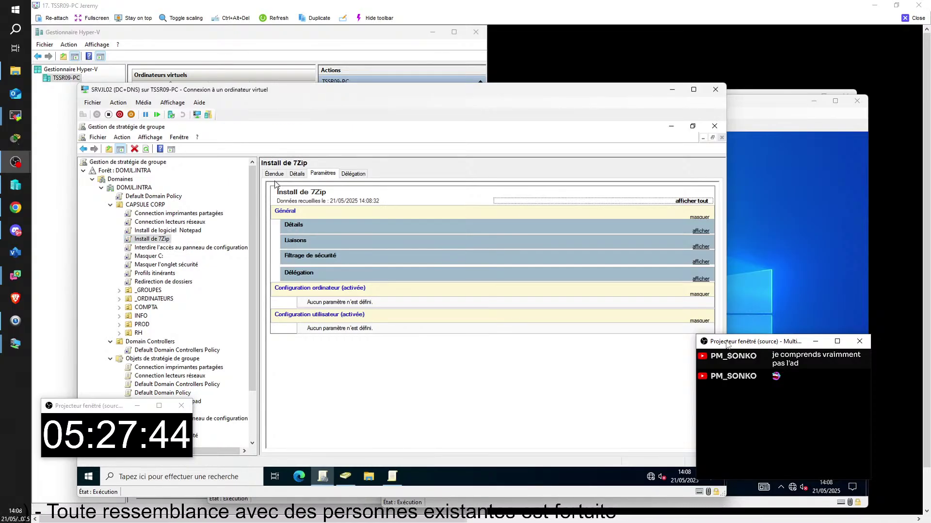
# - Review the Install de 7Zip GPO's scope, showing its link to CAPSULE CORP
pyautogui.click(274, 174)
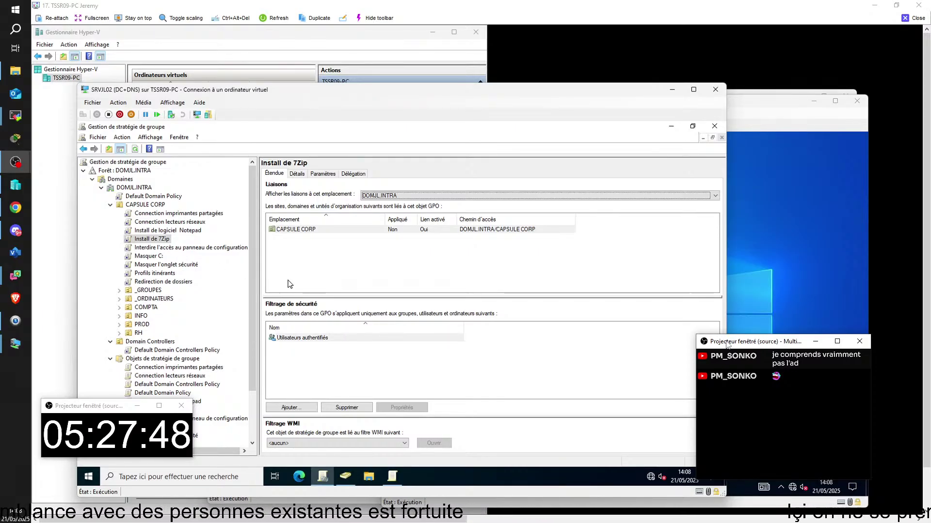
pyautogui.click(158, 241)
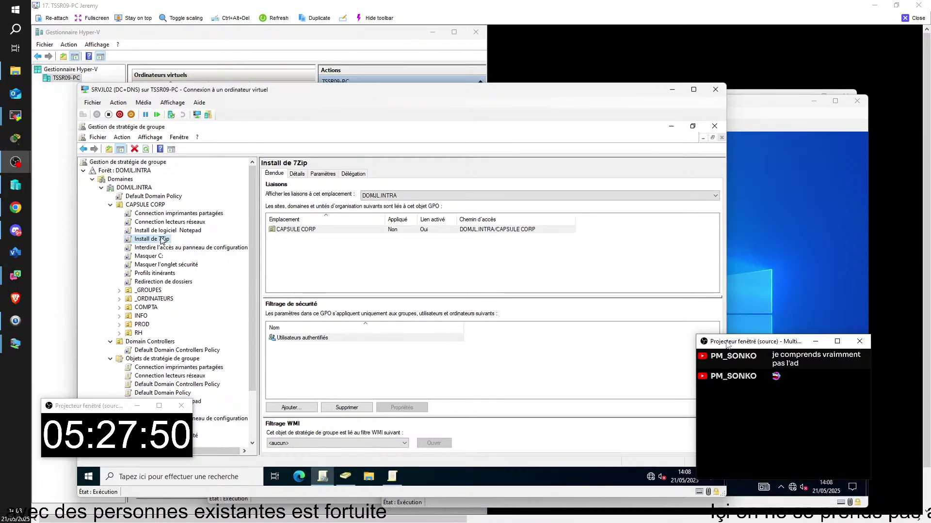
pyautogui.rightClick(160, 241)
# - Edit the GPO and go to Computer Configuration's Software installation node
pyautogui.click(194, 247)
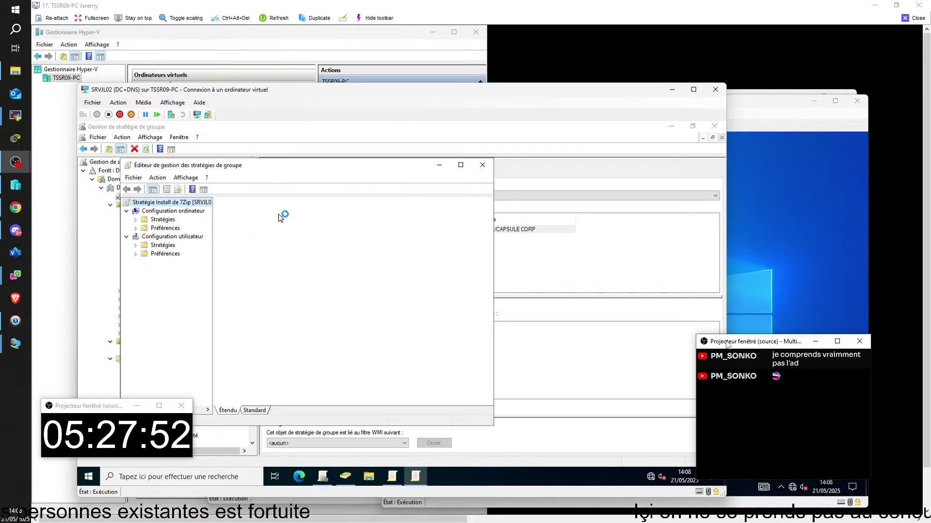
pyautogui.click(136, 221)
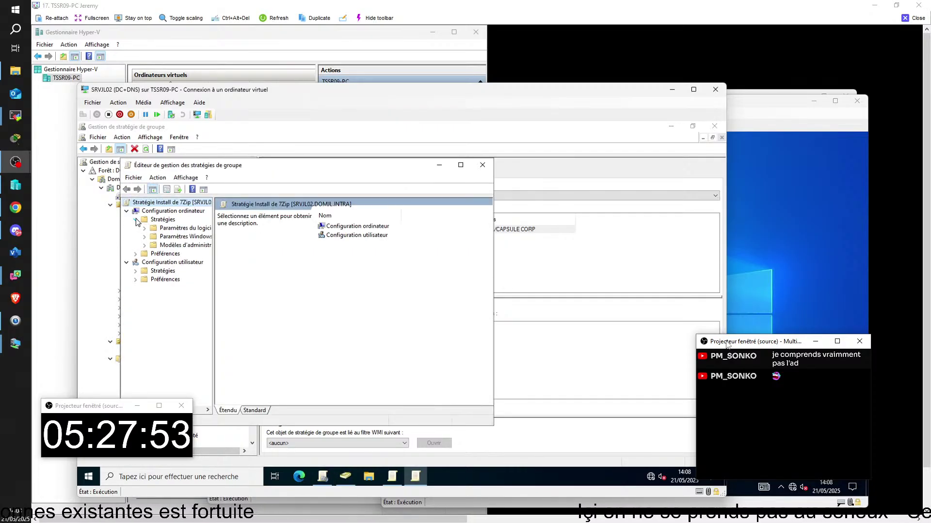
pyautogui.click(144, 246)
pyautogui.click(144, 246)
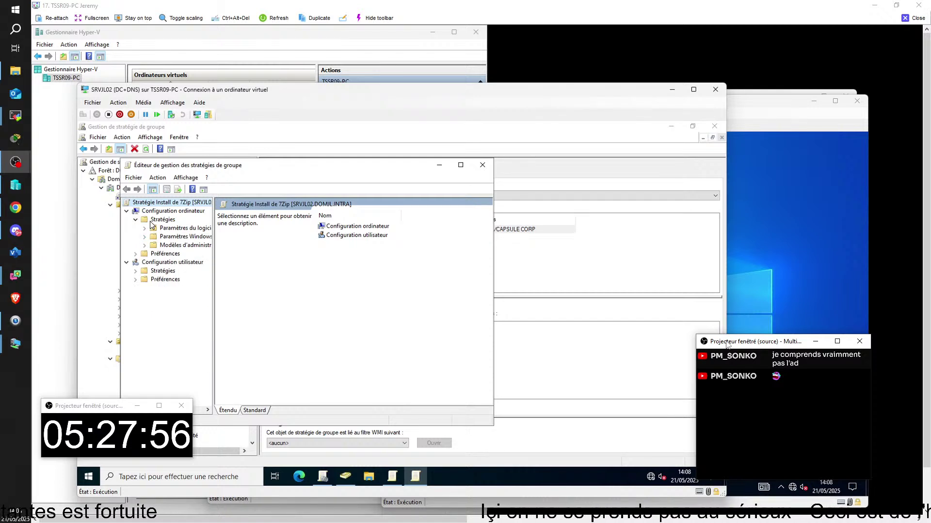
pyautogui.click(144, 229)
pyautogui.click(196, 237)
# - Add the 7z2201-x64.msi package with advanced deployment, set to uninstall when out of scope
pyautogui.rightClick(303, 262)
pyautogui.moveTo(321, 266)
pyautogui.click(426, 266)
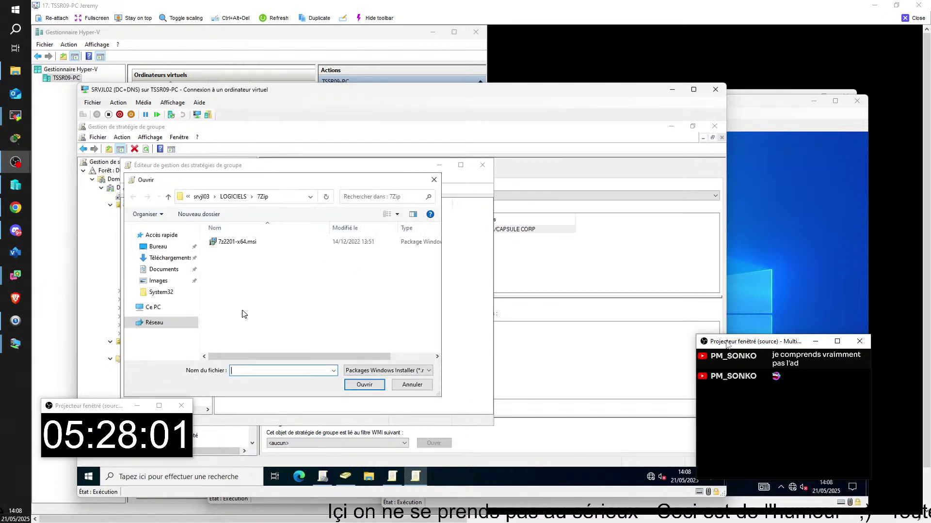
pyautogui.click(237, 241)
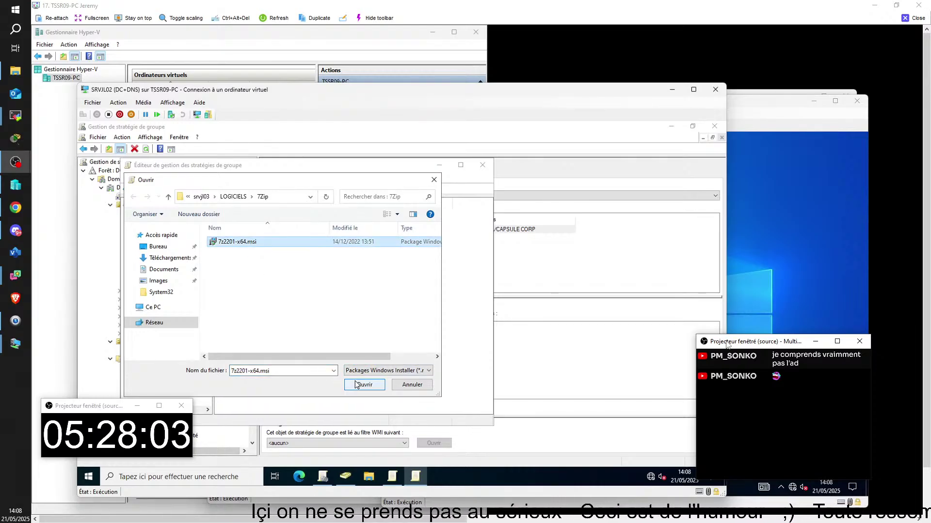
pyautogui.click(359, 385)
pyautogui.click(261, 296)
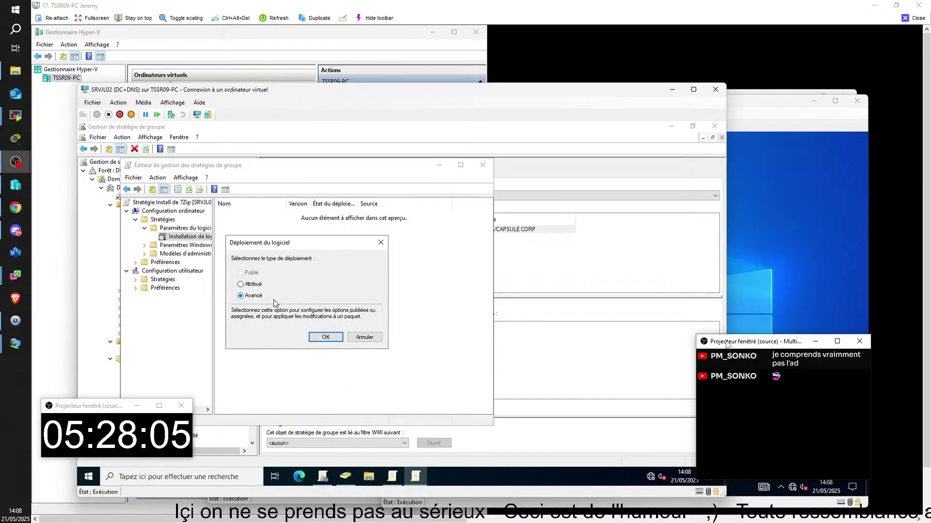
pyautogui.click(313, 338)
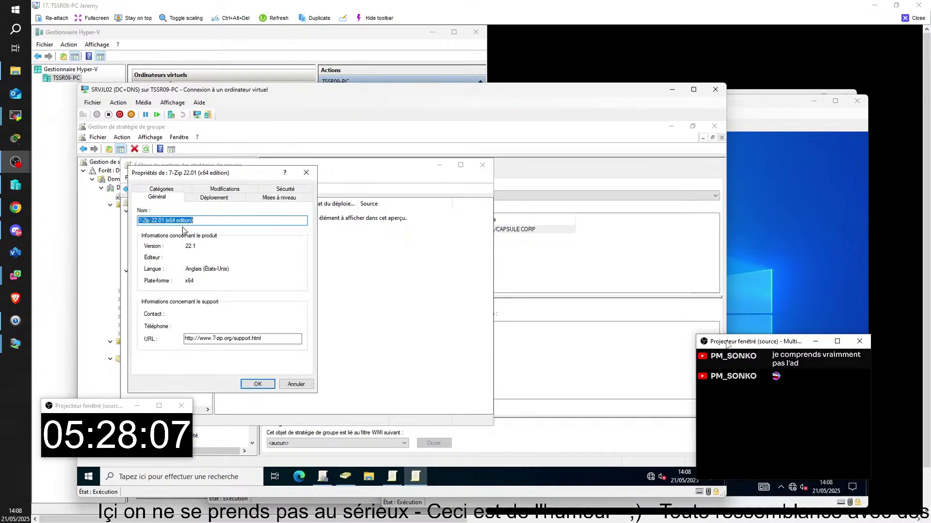
pyautogui.click(215, 199)
pyautogui.click(164, 275)
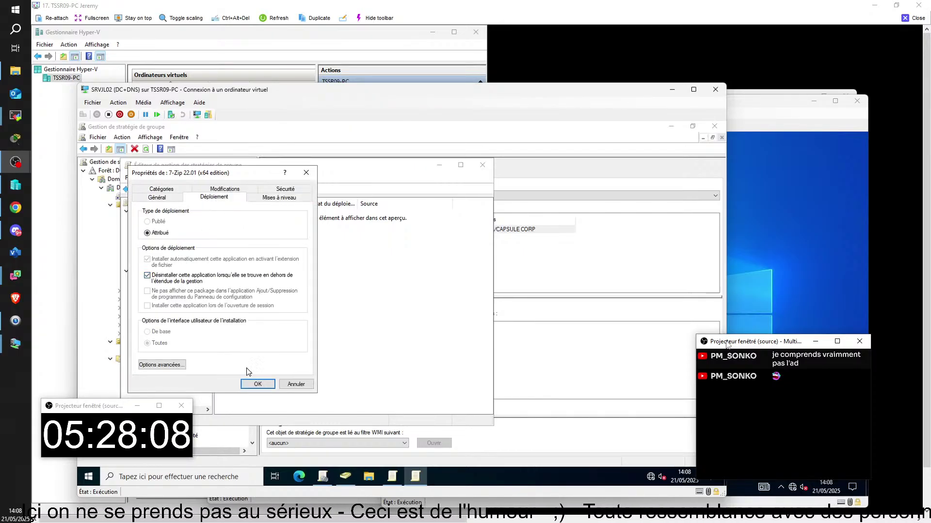
pyautogui.click(255, 387)
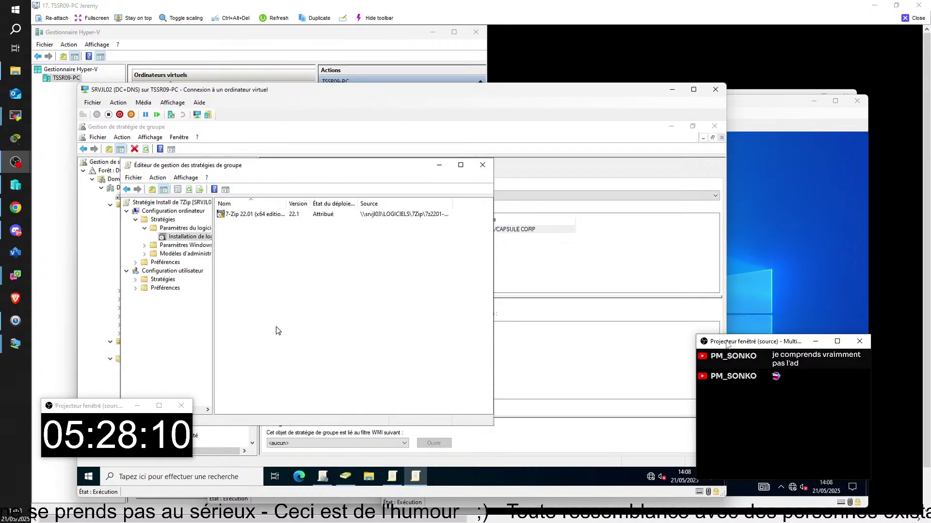
pyautogui.click(771, 424)
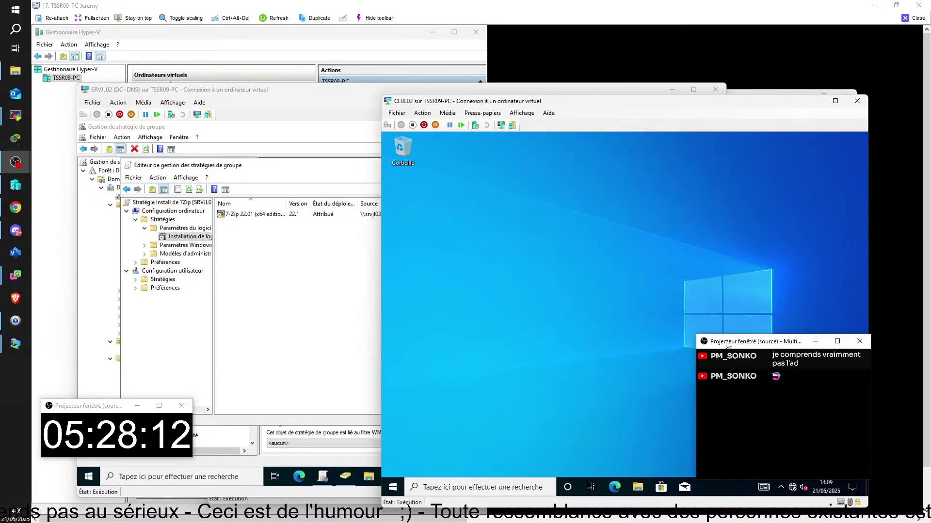
# - Run gpupdate /force in a client command prompt and accept the restart
pyautogui.press('super+r')
pyautogui.write('cmd')
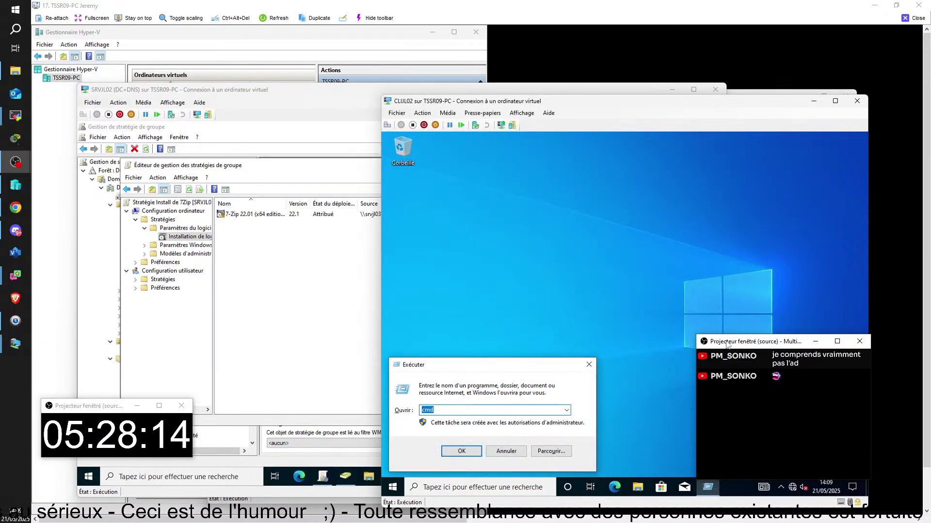
pyautogui.press('Return')
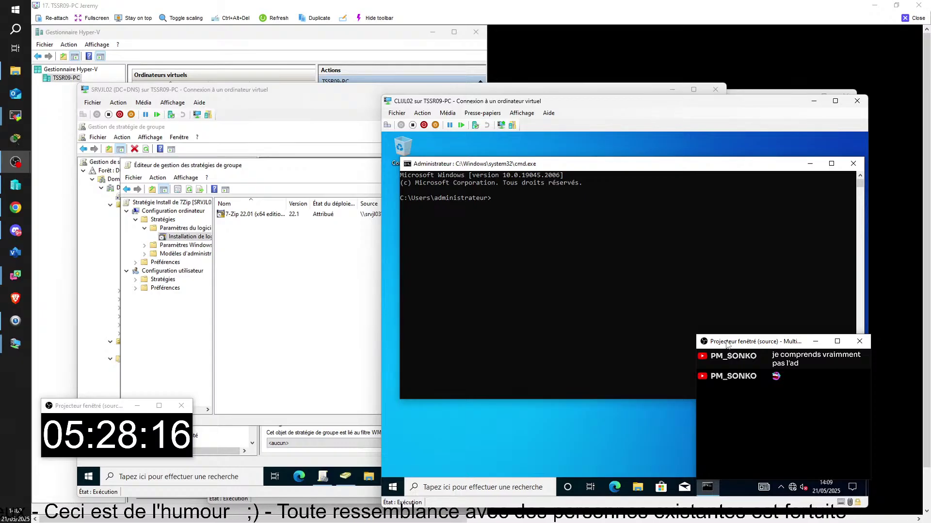
pyautogui.write('gpupdate /')
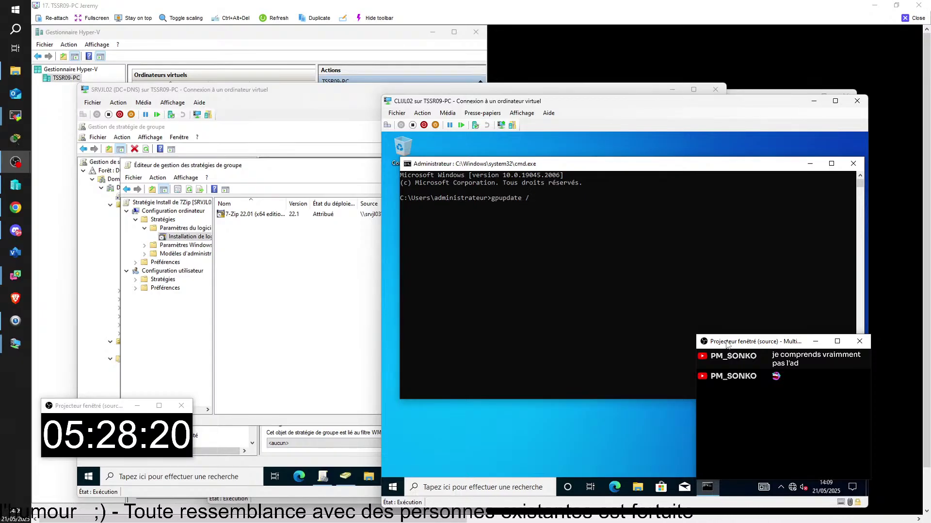
pyautogui.write('force')
pyautogui.press('Return')
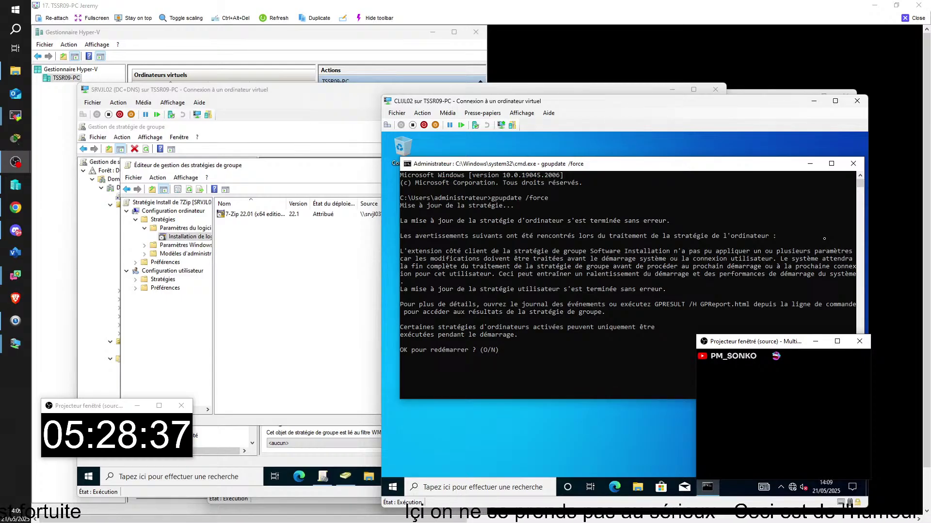
pyautogui.press('Return')
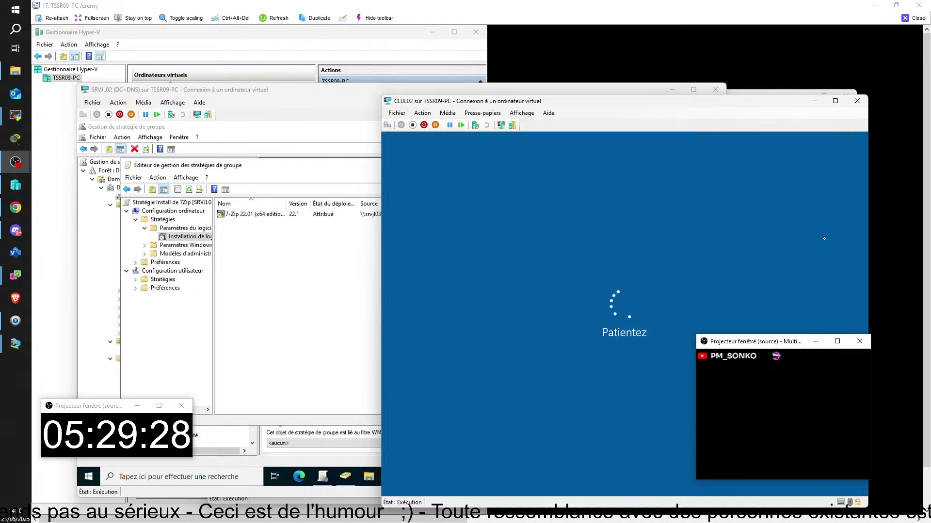
# - Sign the rebooted CLIJL02 client in with the domain administrator password
pyautogui.click(824, 239)
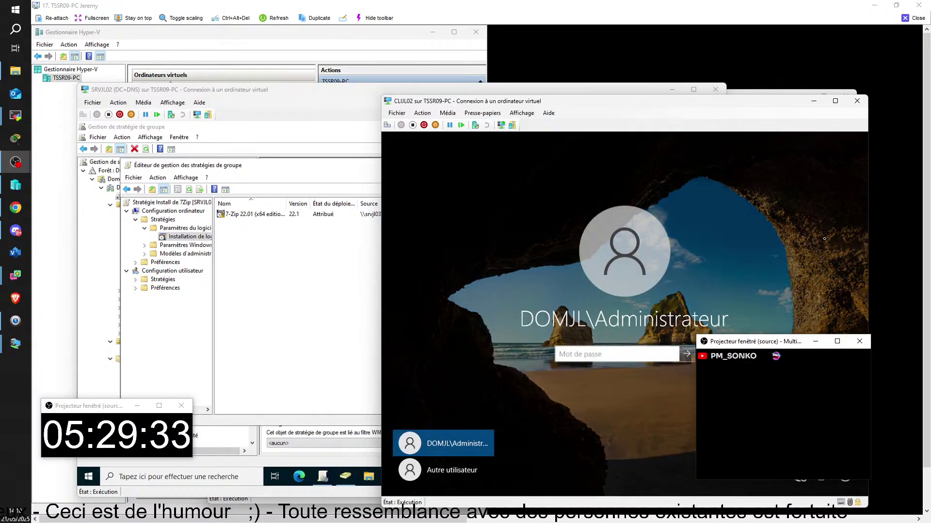
pyautogui.write('•••••••')
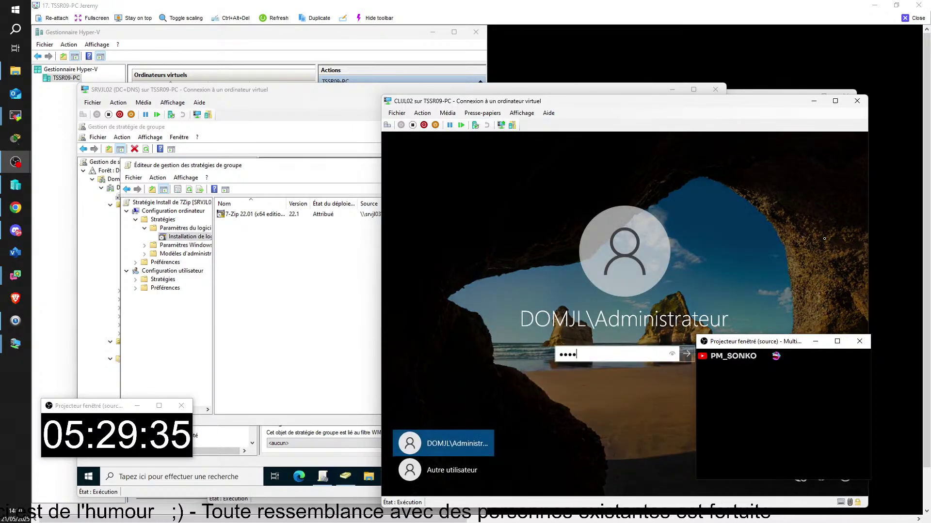
pyautogui.press('Return')
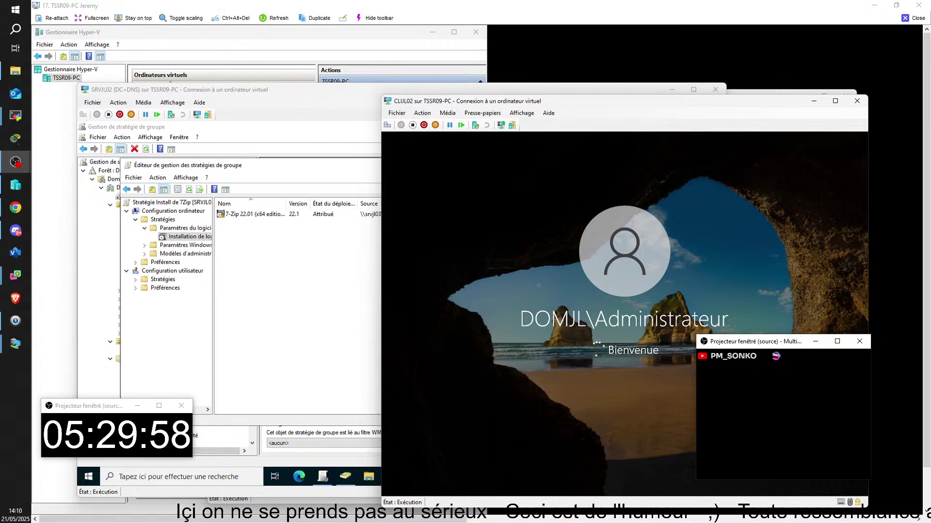
pyautogui.moveTo(739, 345); pyautogui.dragTo(75, 280)
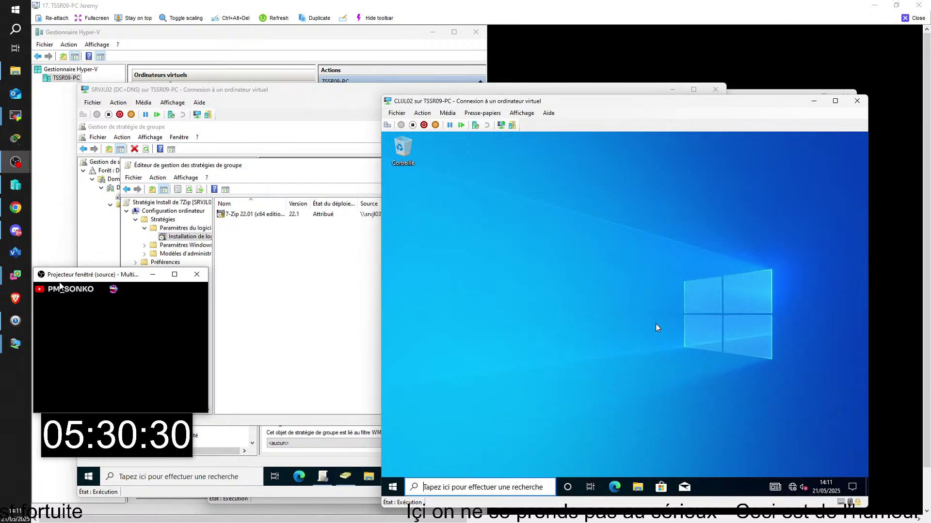
# - Search the Start menu for '7', then clear the search and close the panel
pyautogui.press('super')
pyautogui.write('7')
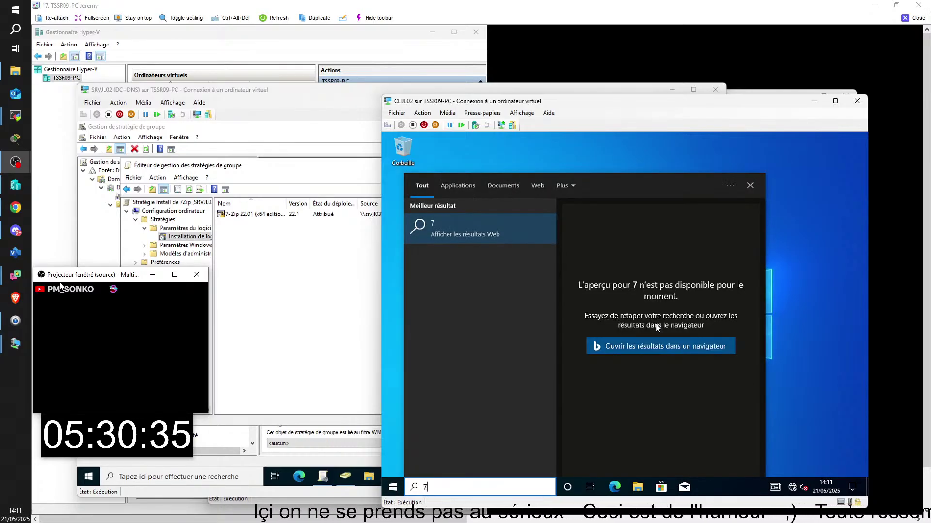
pyautogui.press('BackSpace')
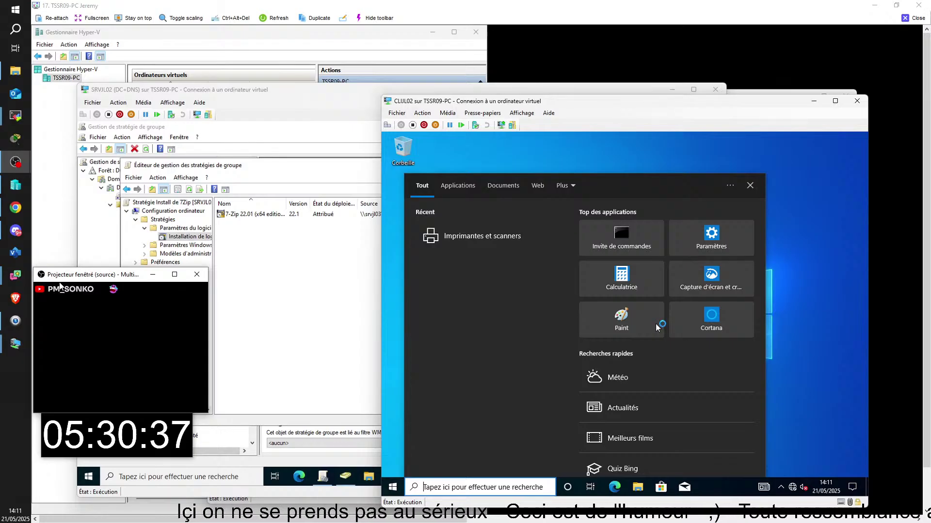
pyautogui.click(784, 338)
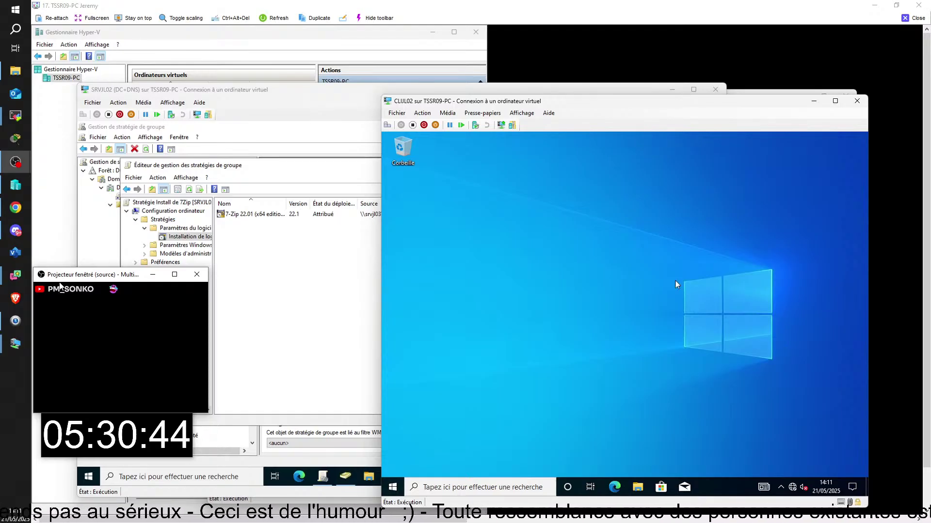
# - Open the \\srvjl03 LOGICIELS share and its 7Zip folder
pyautogui.press('super+r')
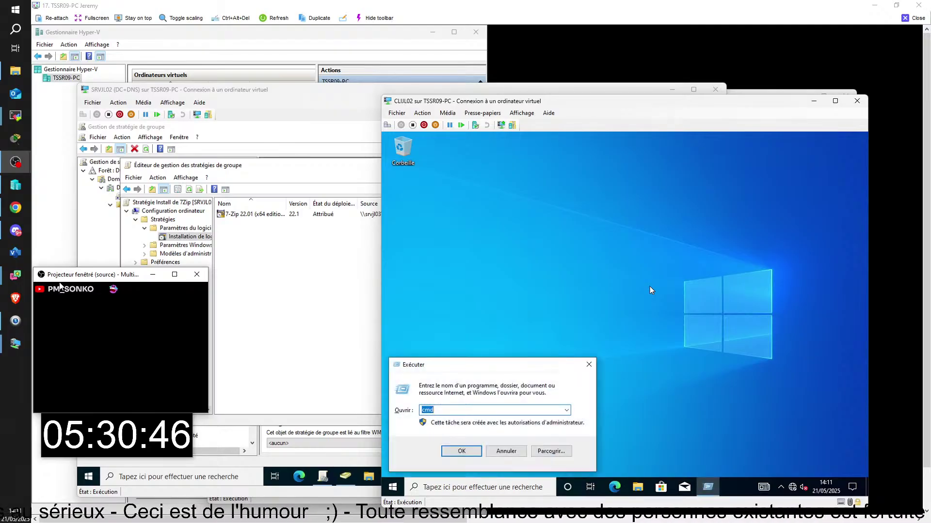
pyautogui.write('\\\\srv')
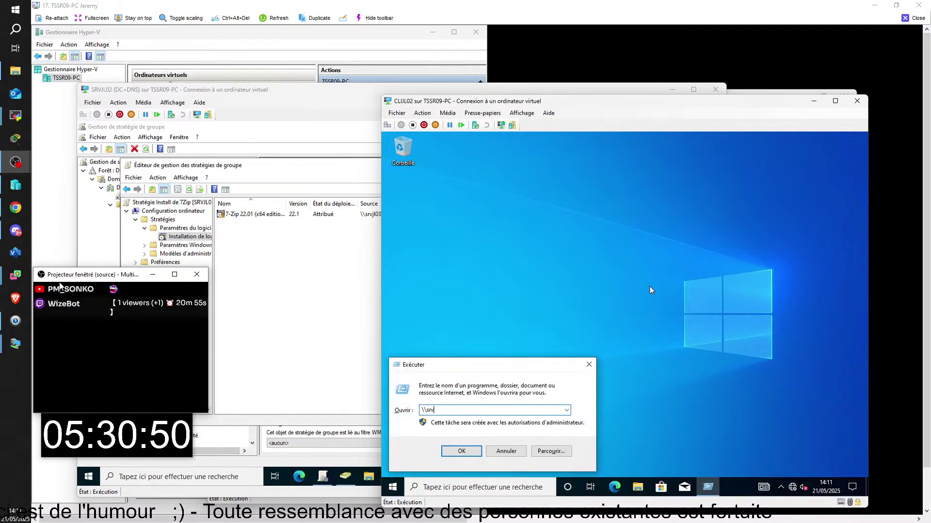
pyautogui.write('jl03')
pyautogui.press('Return')
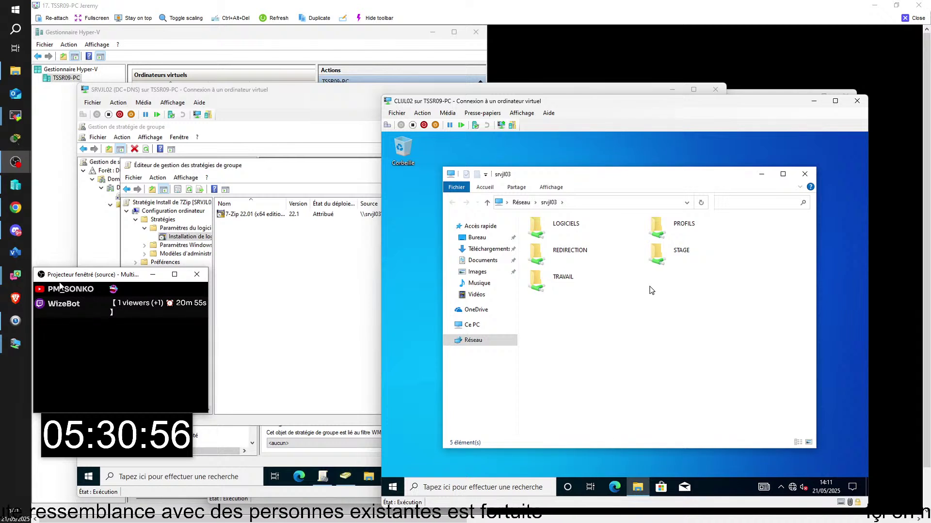
pyautogui.doubleClick(558, 227)
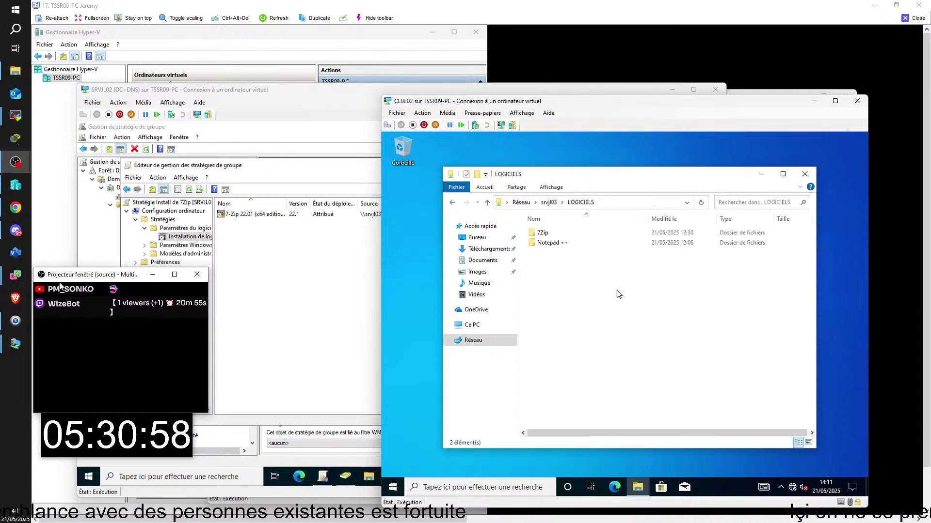
pyautogui.doubleClick(543, 233)
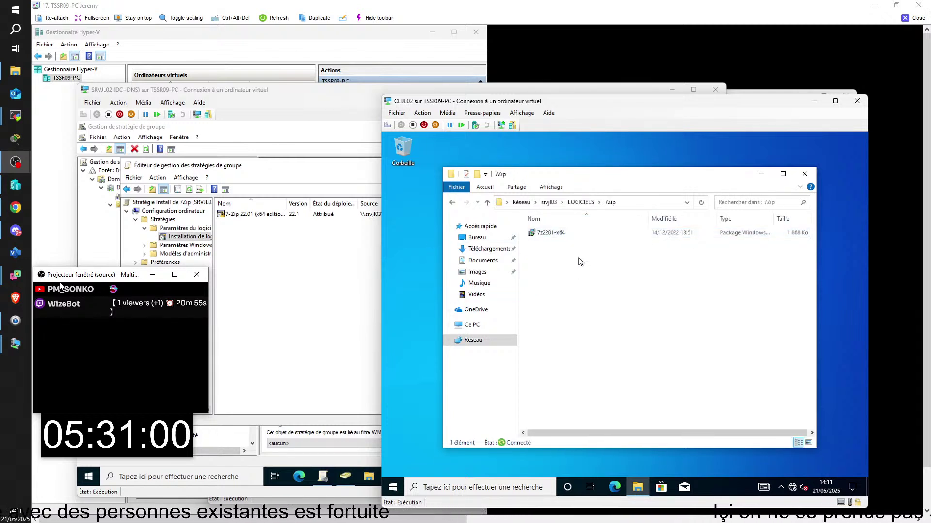
# - Launch the 7z2201-x64 installer to confirm it starts, then cancel and finish the setup
pyautogui.doubleClick(549, 233)
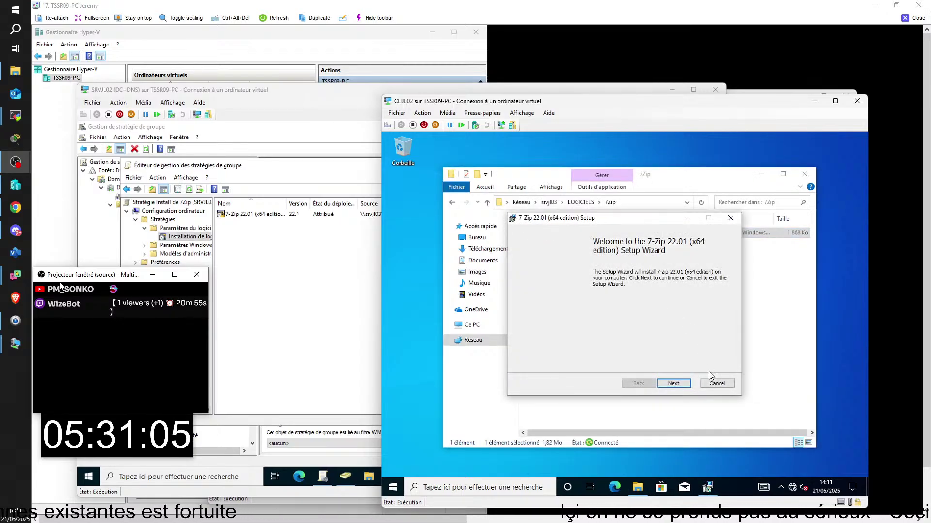
pyautogui.click(716, 384)
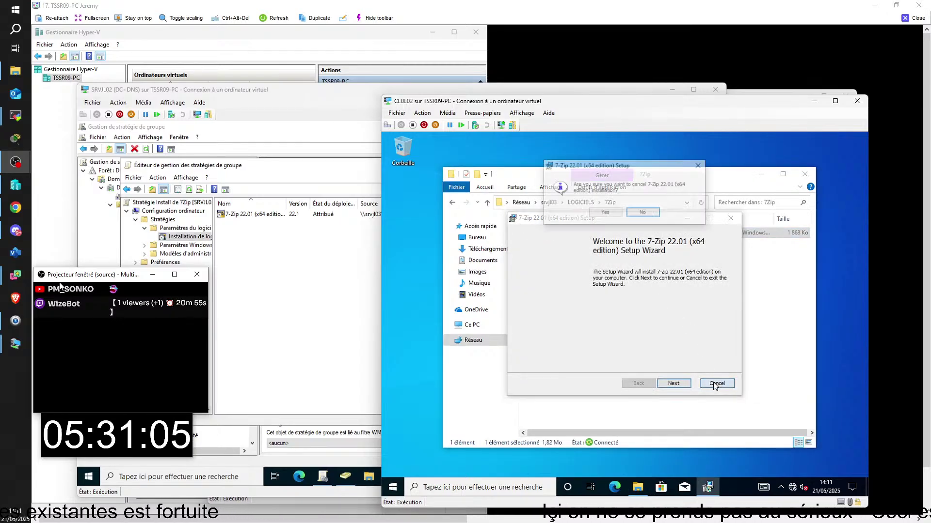
pyautogui.click(605, 212)
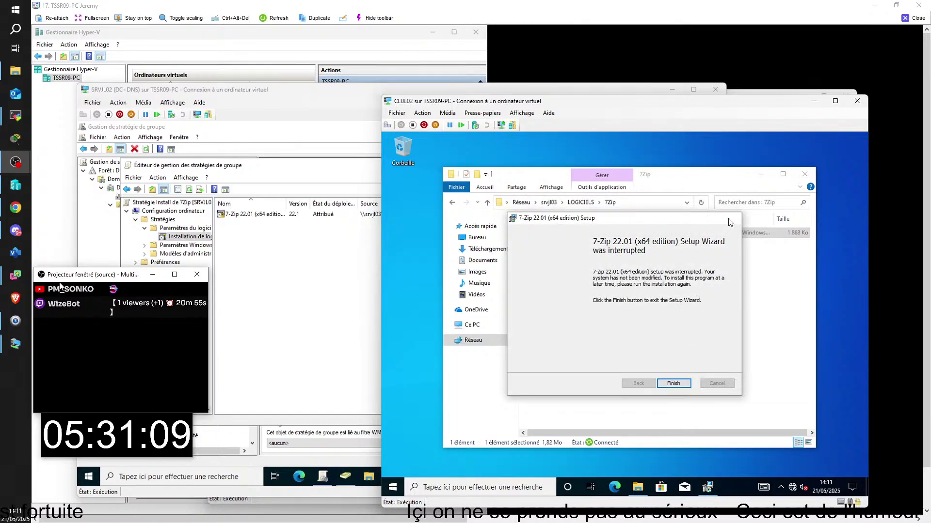
pyautogui.click(730, 219)
pyautogui.click(690, 298)
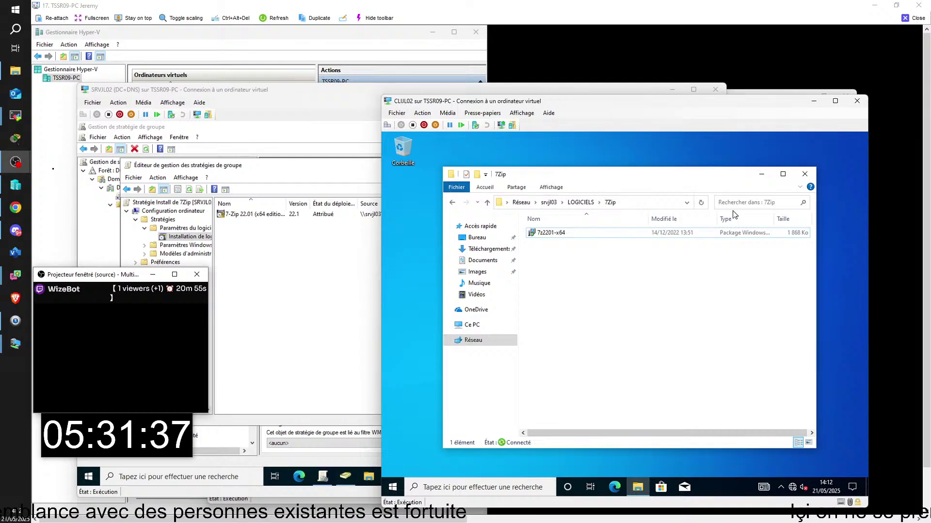
pyautogui.moveTo(918, 92); pyautogui.dragTo(360, 72)
# - Sign in to CLIJL01 with the account password and decline the pending restart
pyautogui.click(505, 327)
pyautogui.write('Azerty123')
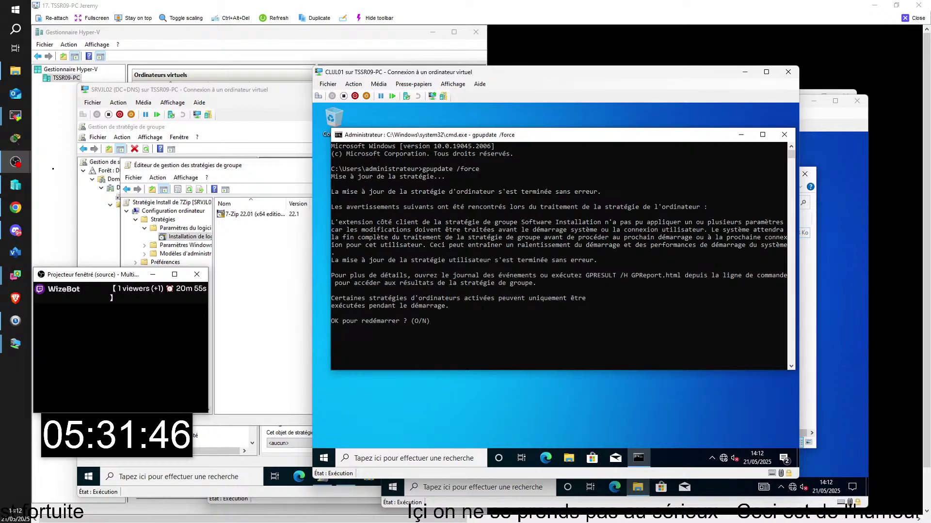
pyautogui.write('n')
pyautogui.press('Return')
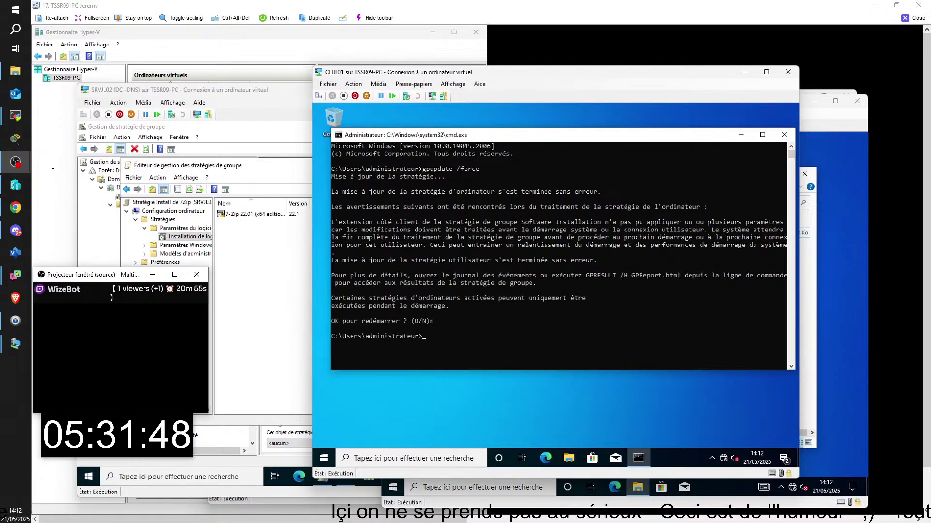
# - Rerun gpupdate /force, accept the restart and dismiss the sign-out notice
pyautogui.write('gpresu')
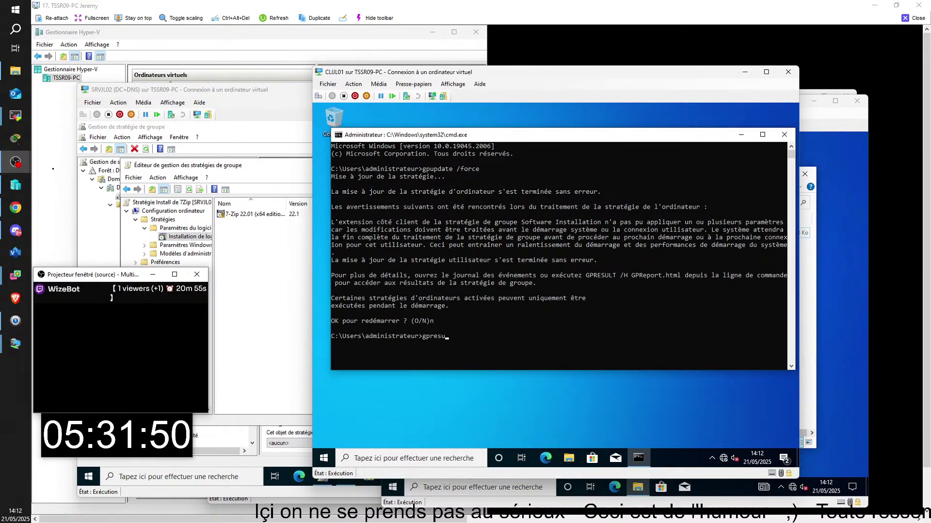
pyautogui.press('BackSpace')
pyautogui.press('BackSpace')
pyautogui.press('BackSpace')
pyautogui.press('BackSpace')
pyautogui.write('upda')
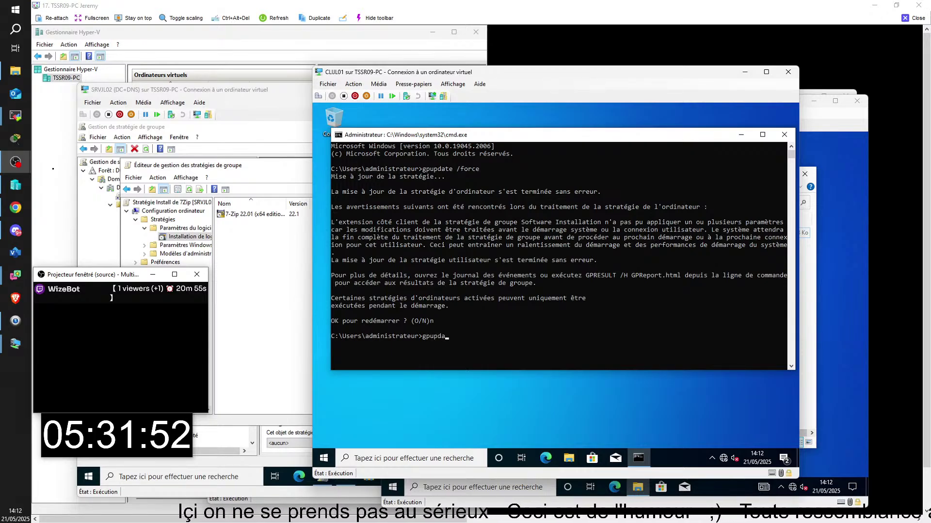
pyautogui.write('te')
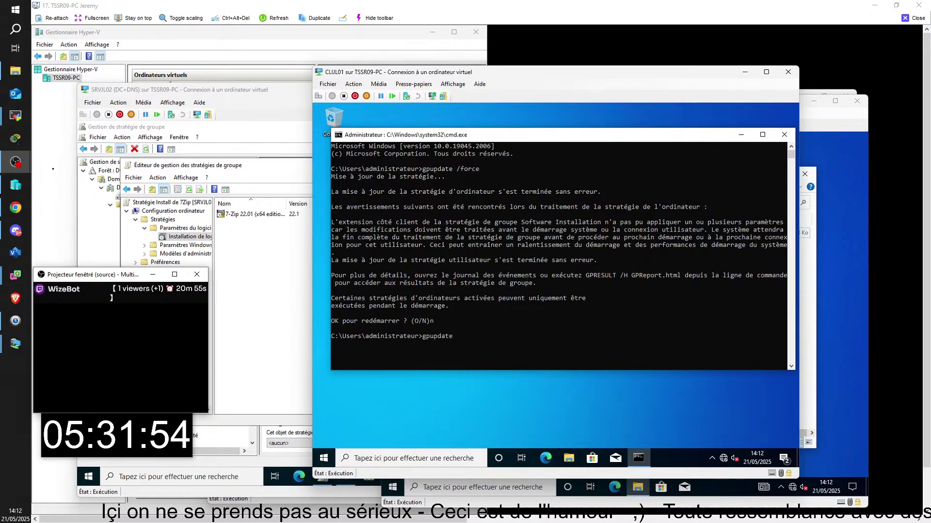
pyautogui.write(' /force')
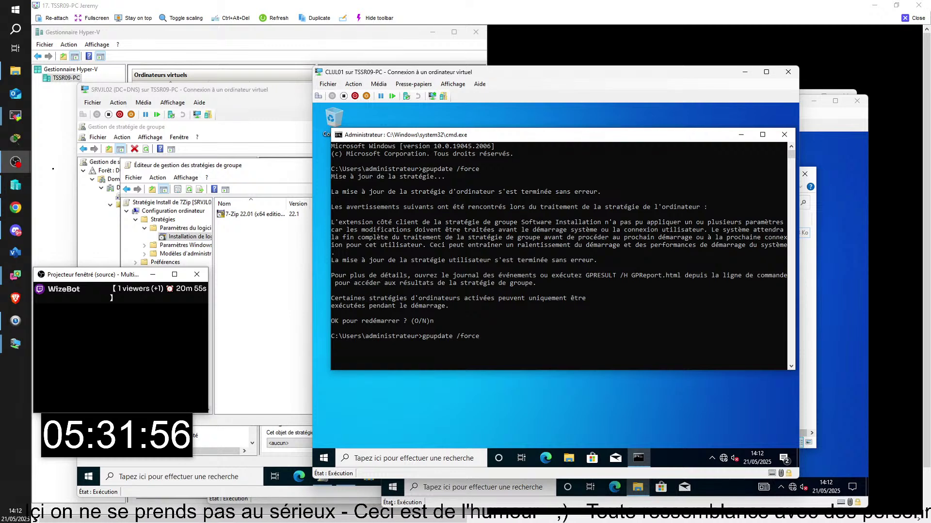
pyautogui.press('Return')
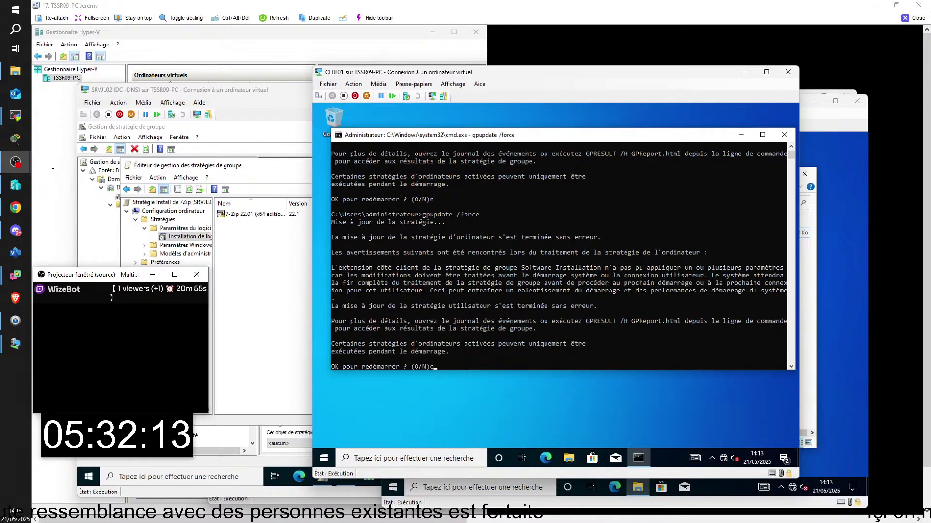
pyautogui.press('Return')
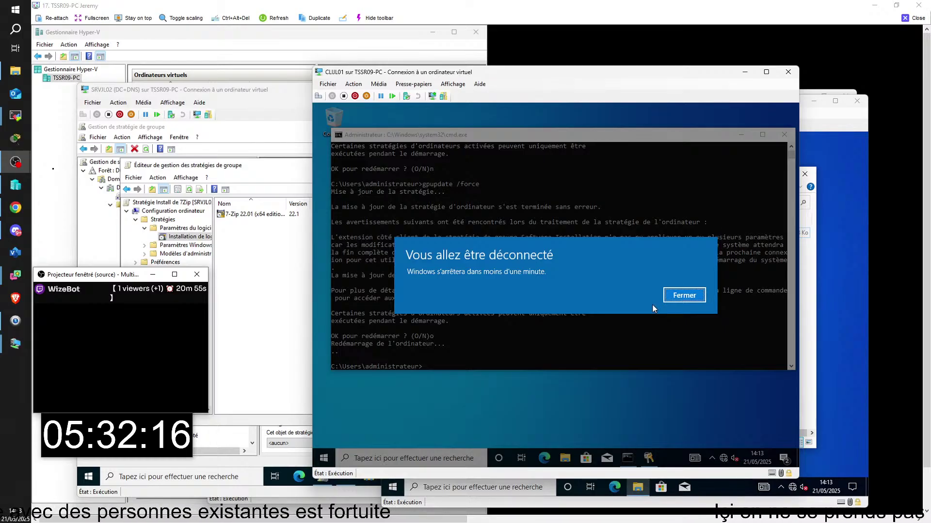
pyautogui.click(684, 295)
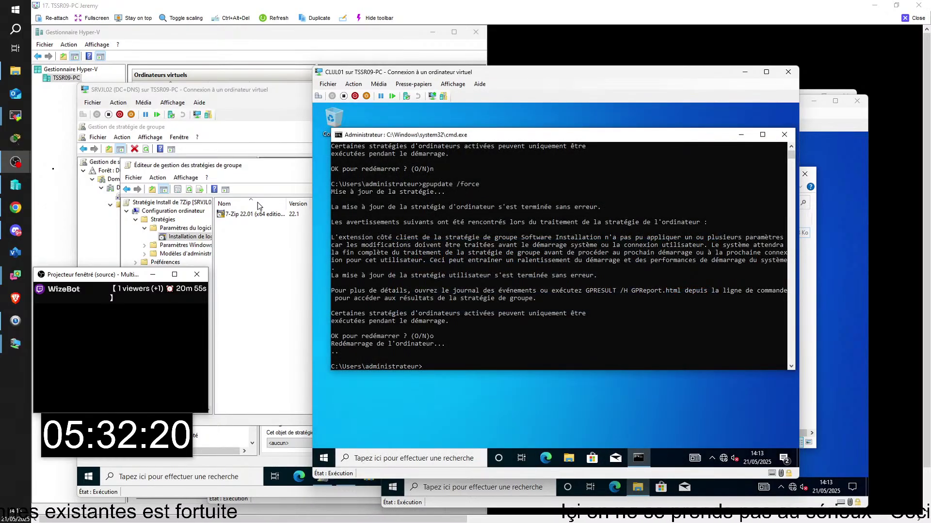
pyautogui.moveTo(483, 77); pyautogui.dragTo(578, 65)
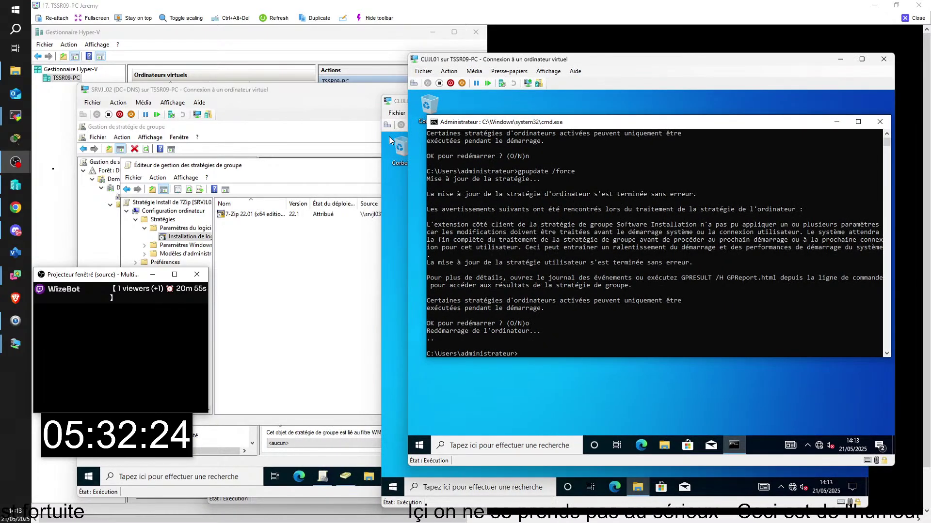
pyautogui.click(225, 91)
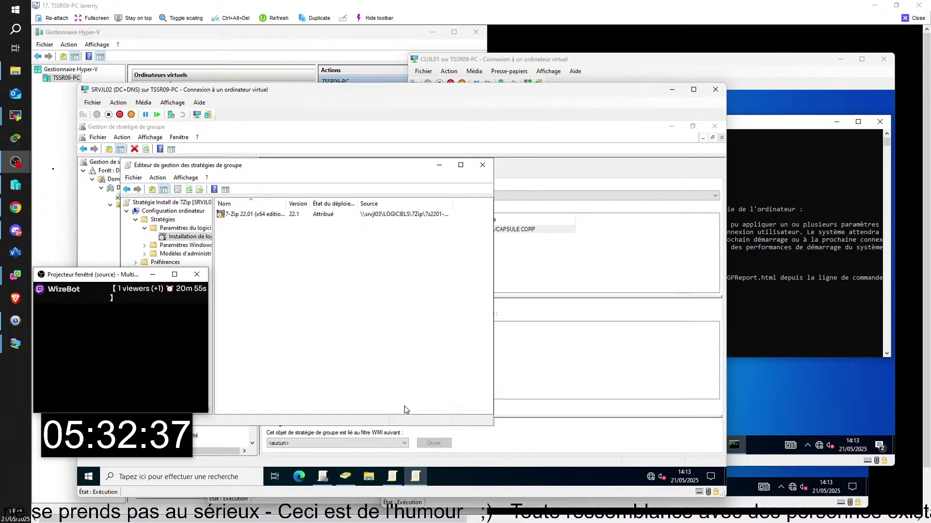
# - In Active Directory Users and Computers, refresh the ORDINATEURS OU and dismiss the error
pyautogui.click(338, 484)
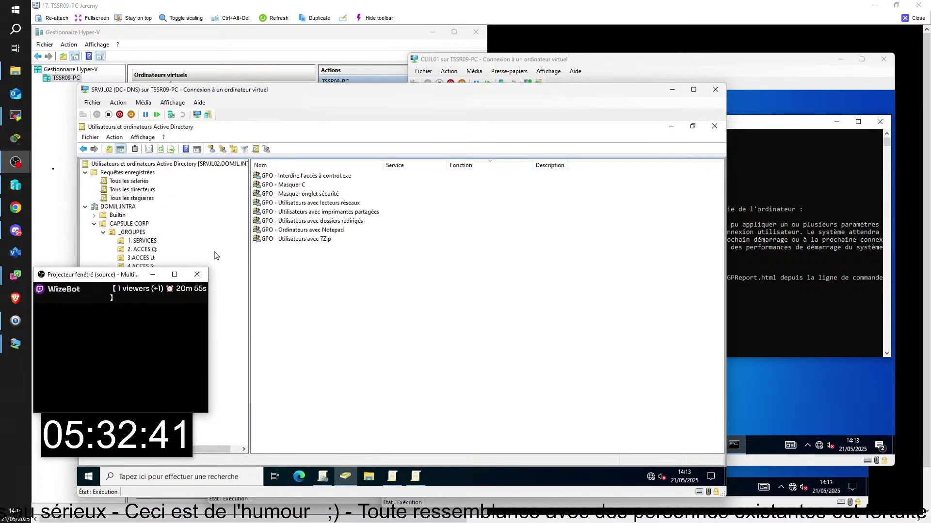
pyautogui.moveTo(104, 280); pyautogui.dragTo(824, 321)
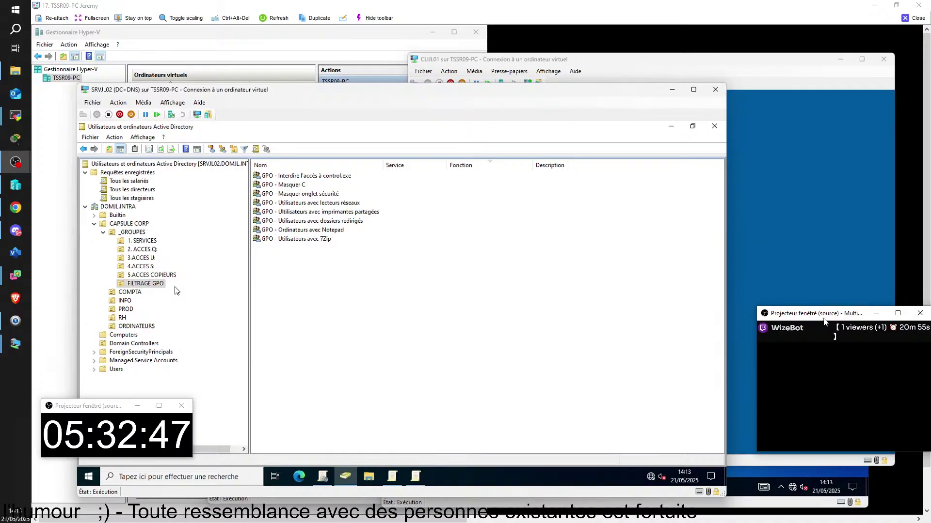
pyautogui.click(139, 328)
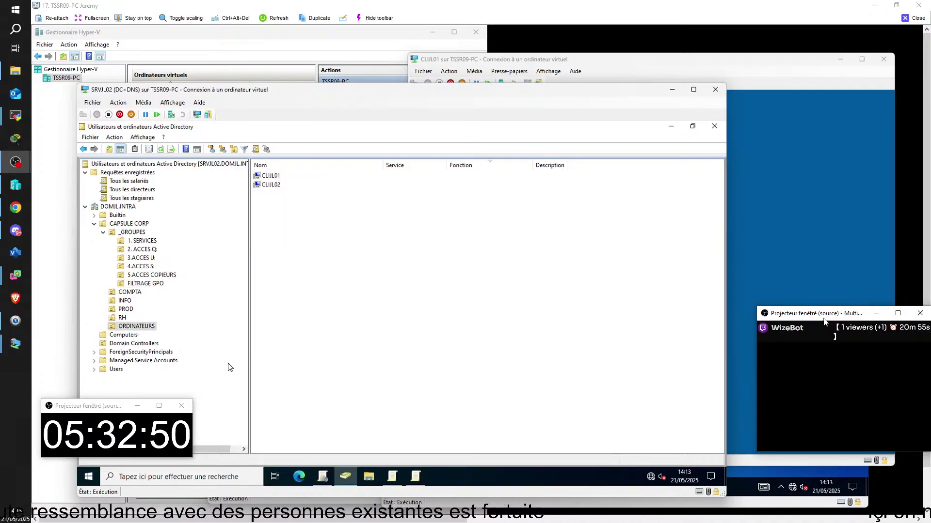
pyautogui.press('F5')
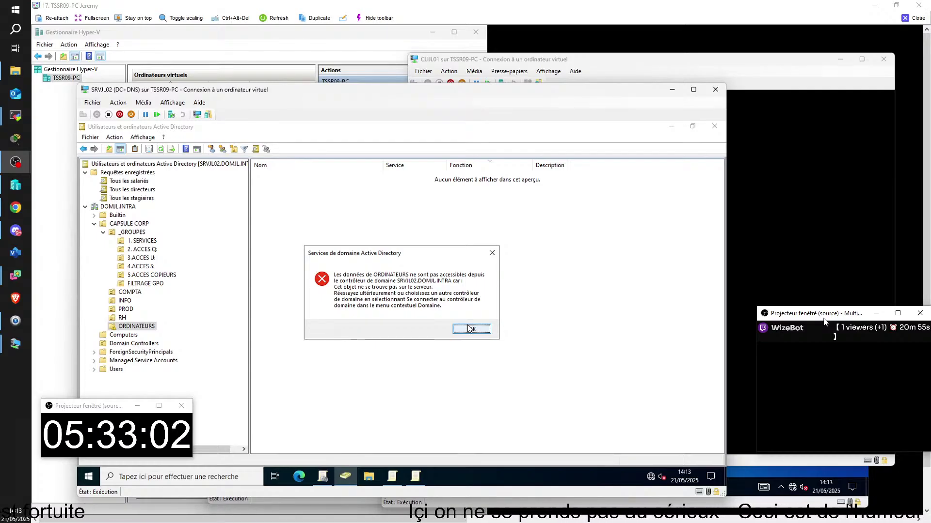
pyautogui.click(470, 329)
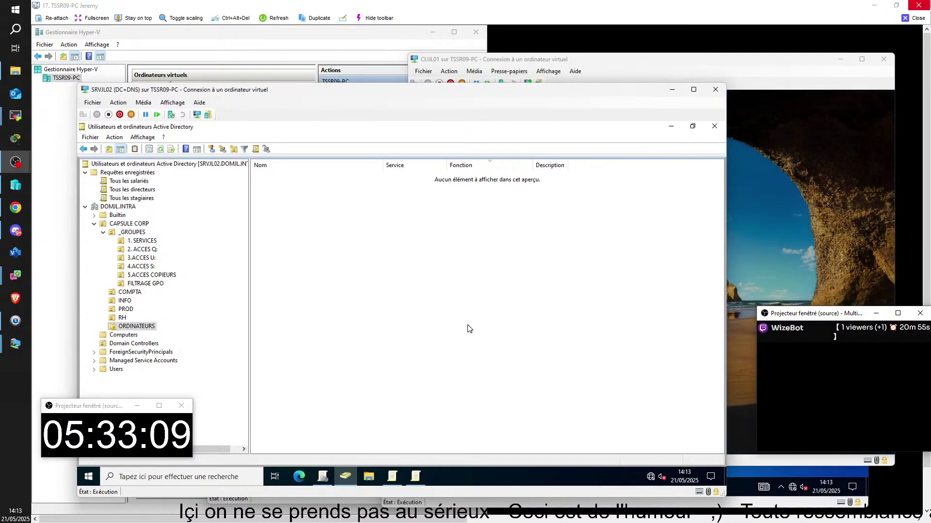
# - Refresh CAPSULE CORP and open _ORDINATEURS, showing CLIJL01 and CLIJL02
pyautogui.click(136, 226)
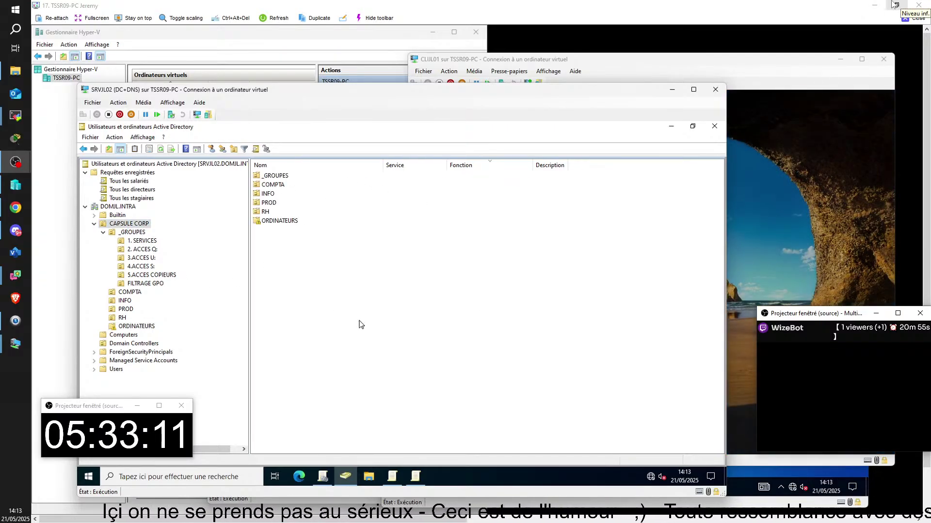
pyautogui.press('F5')
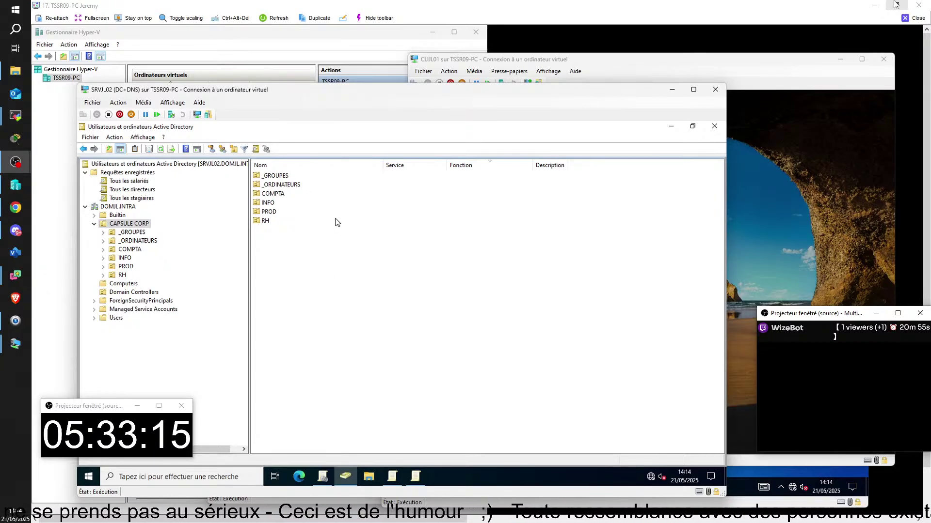
pyautogui.click(295, 190)
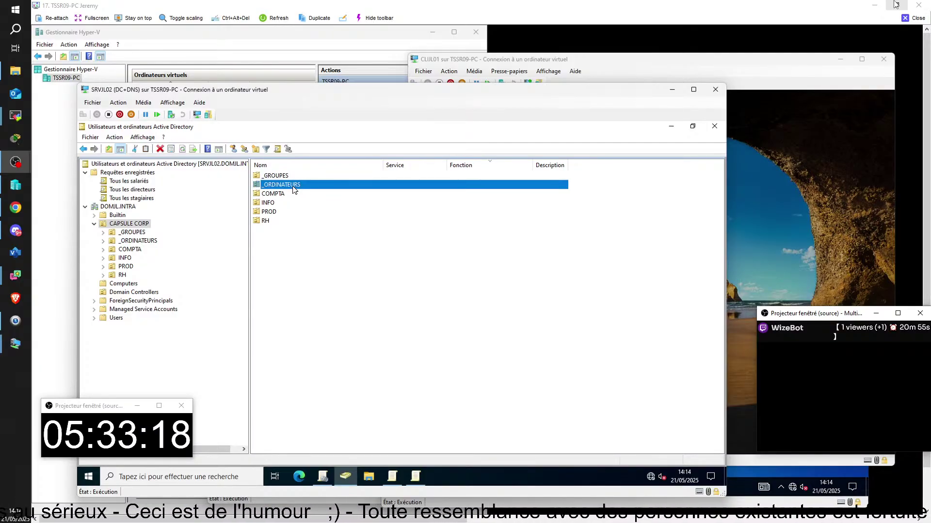
pyautogui.doubleClick(294, 190)
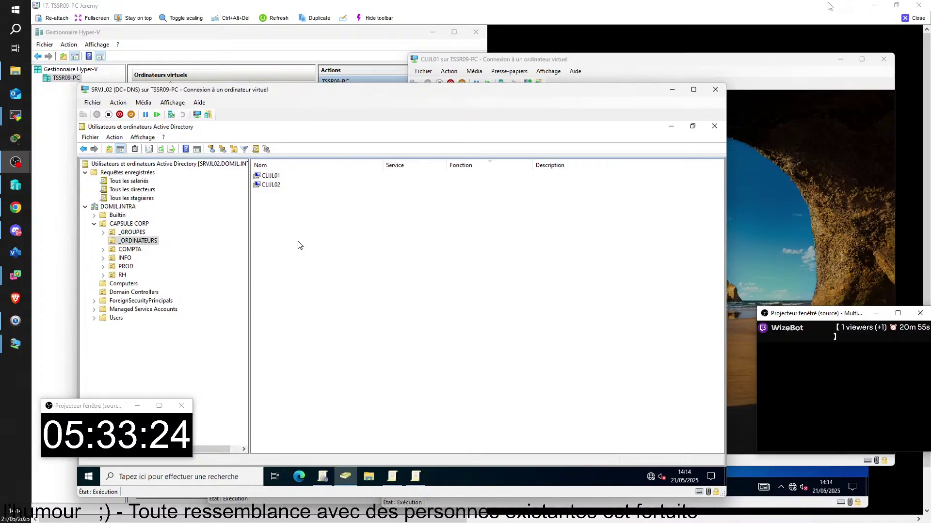
pyautogui.click(326, 473)
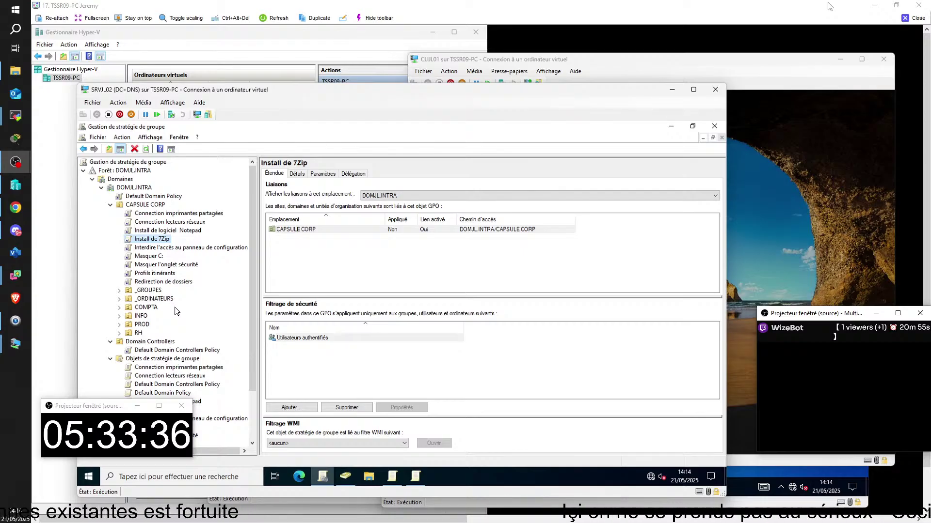
pyautogui.click(860, 275)
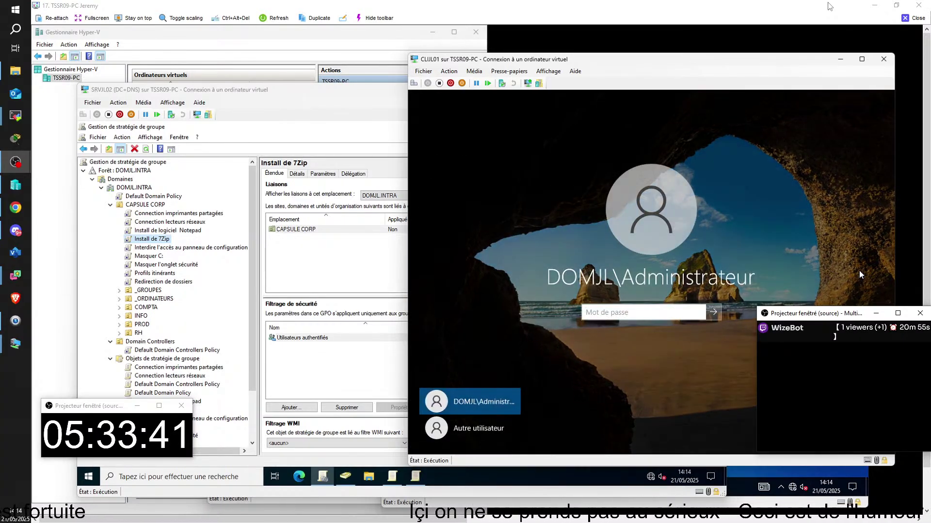
pyautogui.write('********')
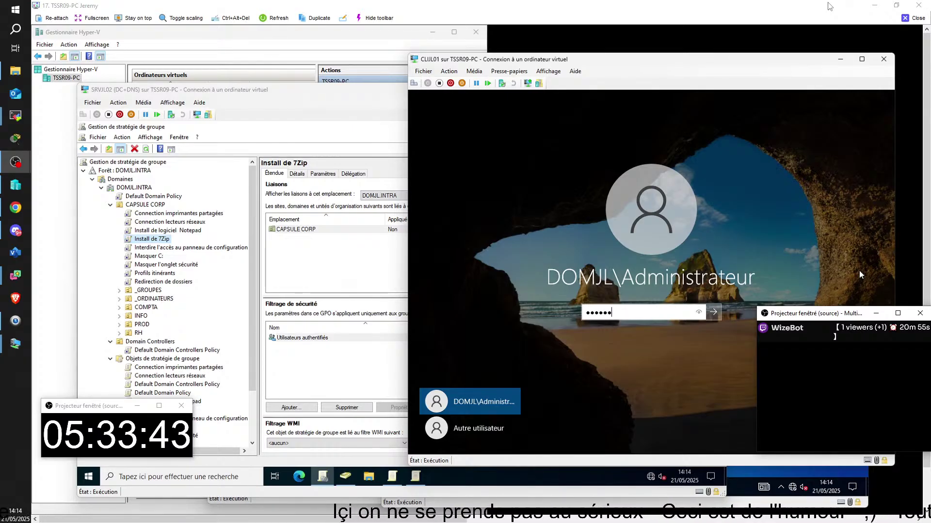
pyautogui.press('Return')
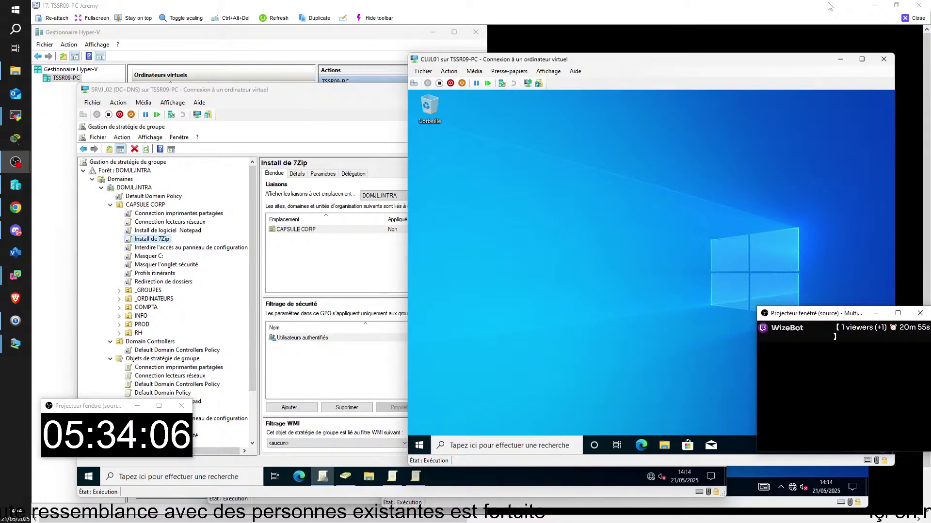
pyautogui.press('super')
pyautogui.write('7')
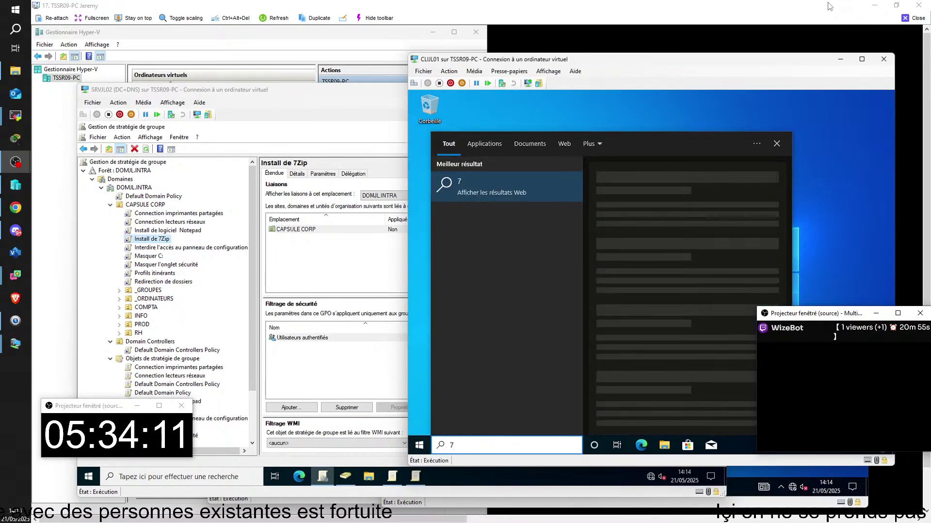
pyautogui.press('BackSpace')
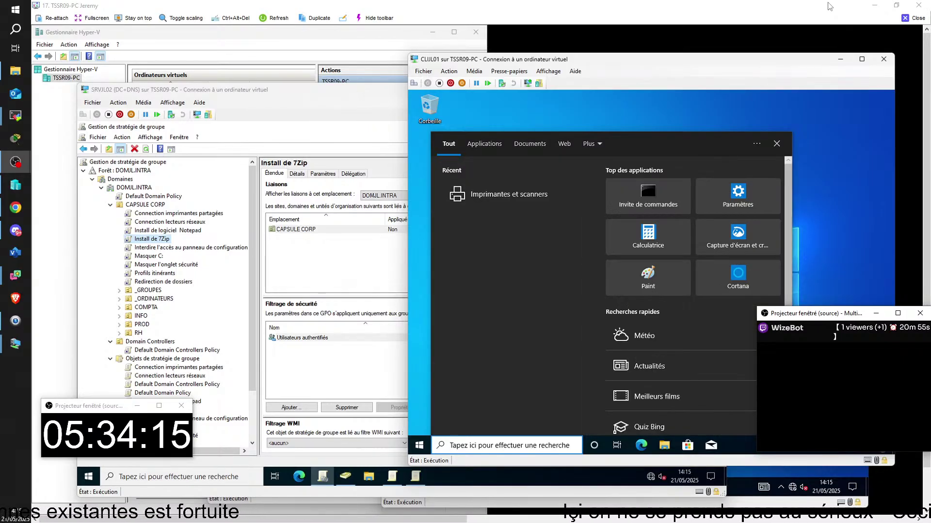
pyautogui.click(833, 194)
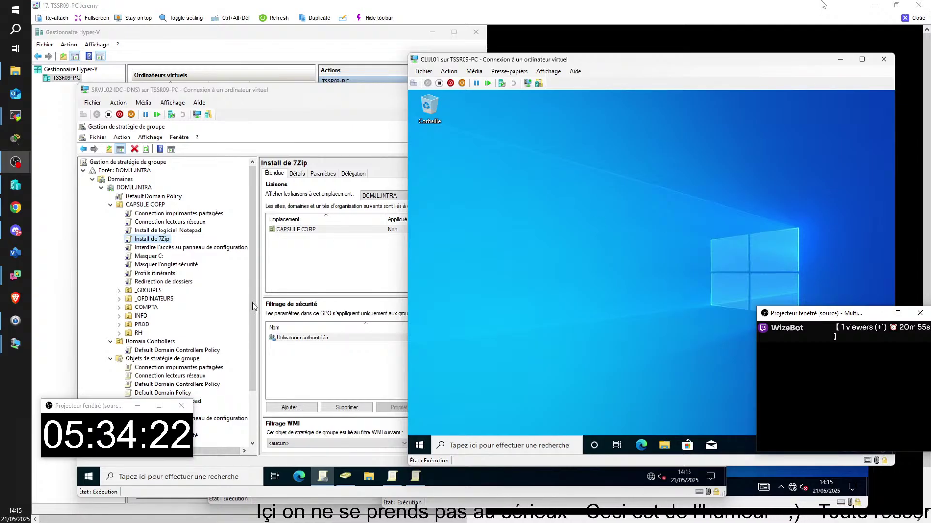
pyautogui.moveTo(547, 63); pyautogui.dragTo(566, 68)
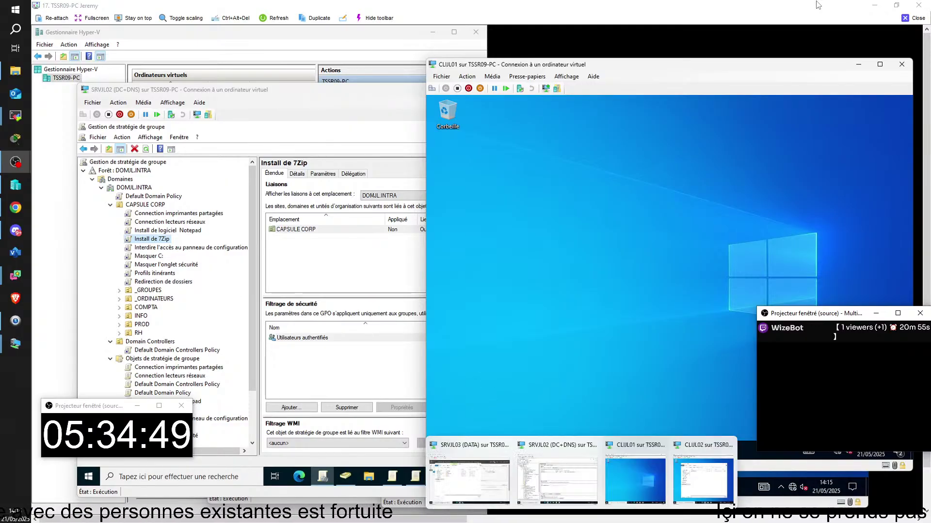
# - Review the LOGICIELS folder's advanced share permissions without changing them
pyautogui.click(482, 477)
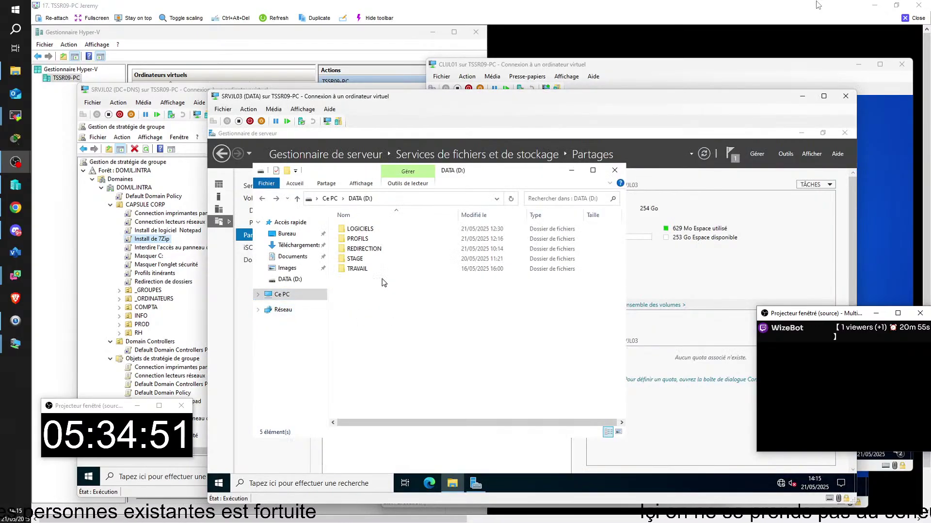
pyautogui.rightClick(382, 232)
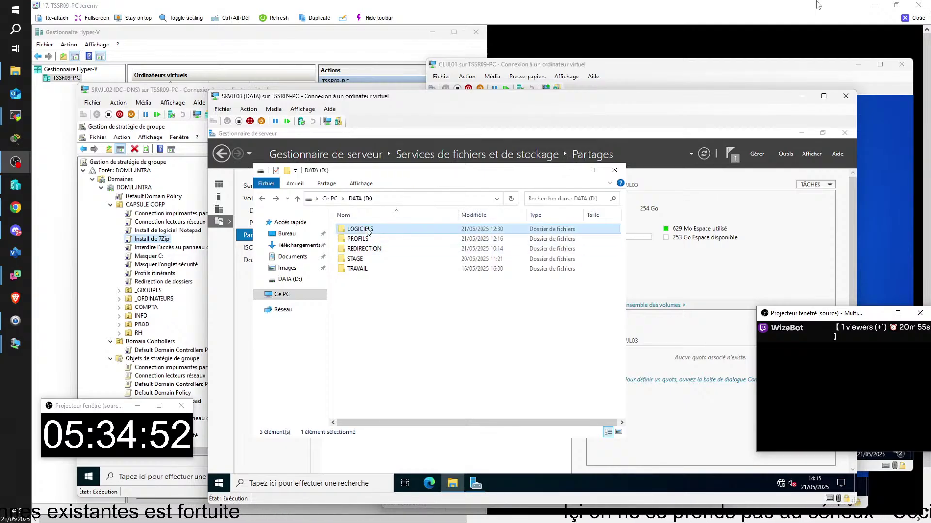
pyautogui.click(415, 398)
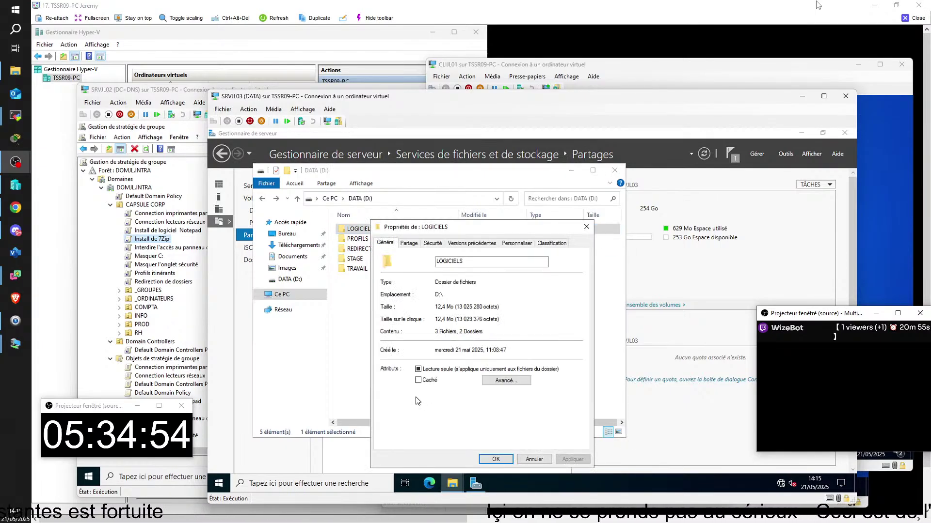
pyautogui.click(409, 243)
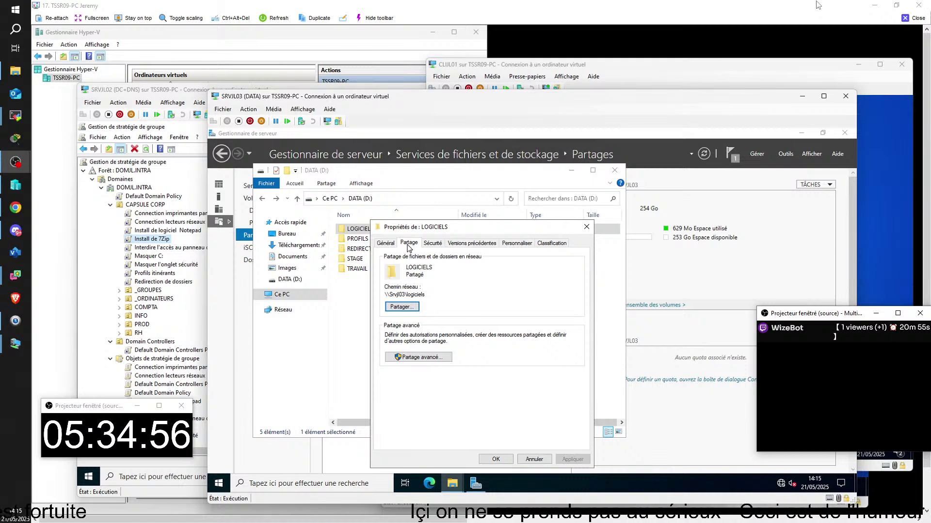
pyautogui.click(418, 357)
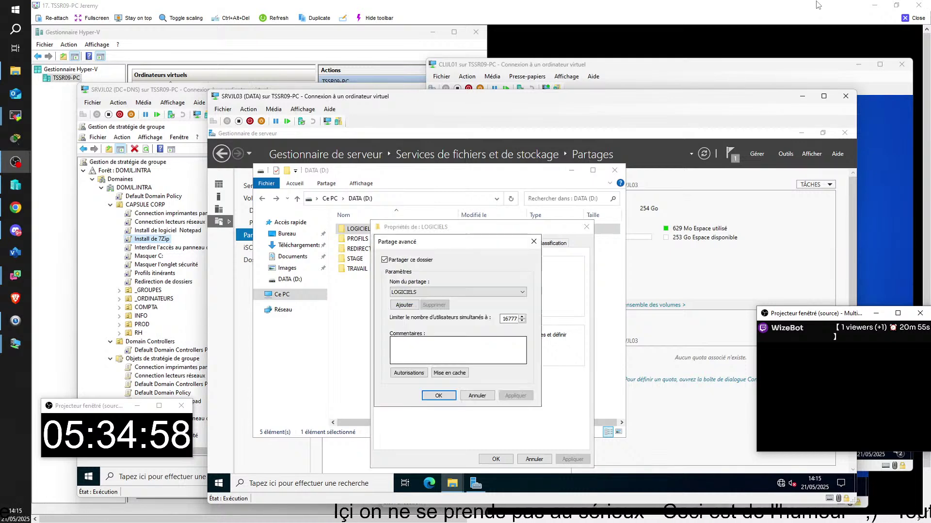
pyautogui.click(408, 373)
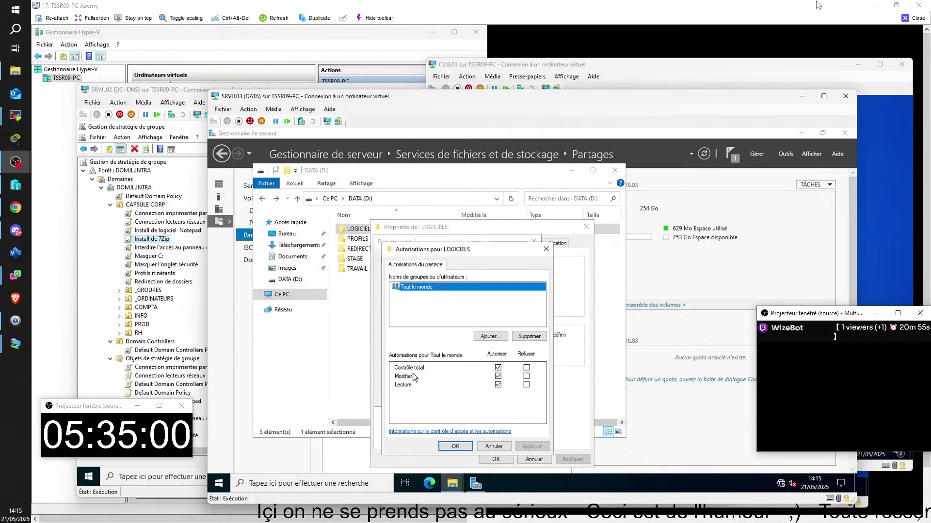
pyautogui.click(454, 446)
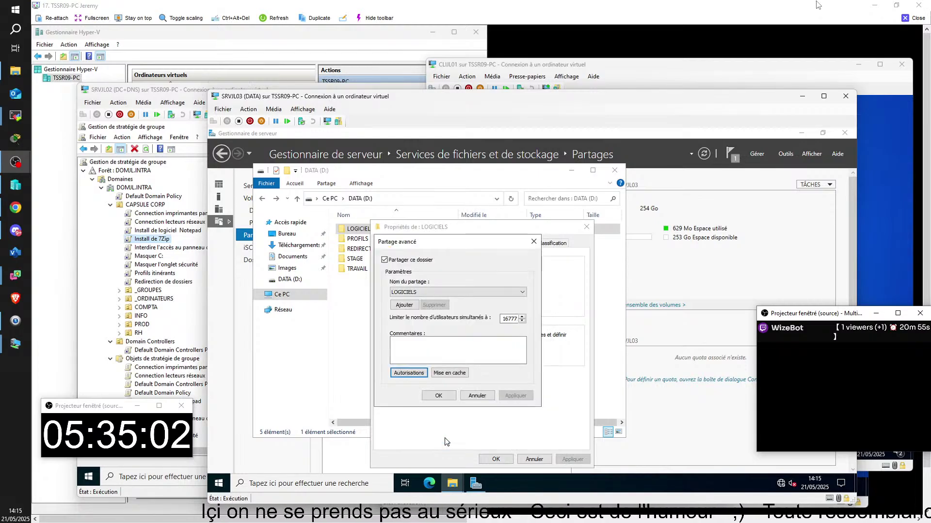
pyautogui.click(477, 396)
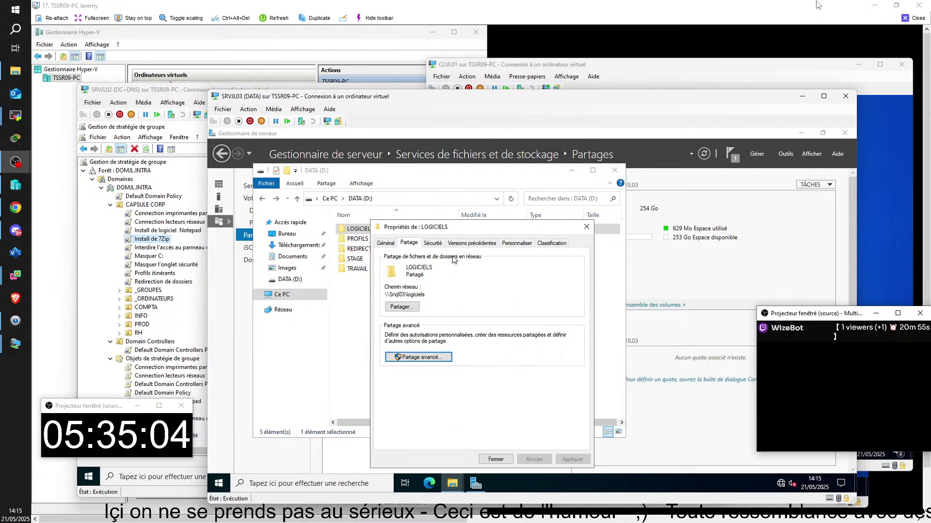
# - Enable permission inheritance in LOGICIELS's advanced security settings and apply it
pyautogui.click(432, 243)
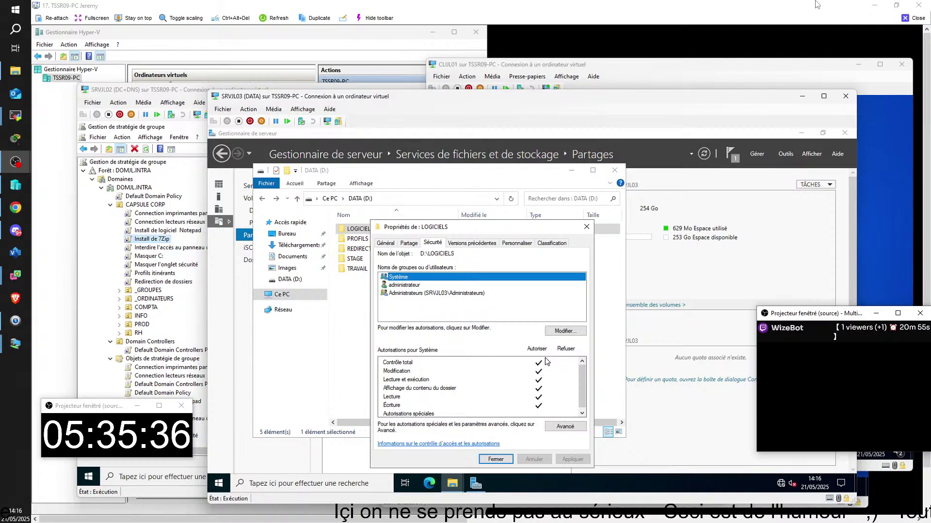
pyautogui.click(563, 427)
pyautogui.click(394, 380)
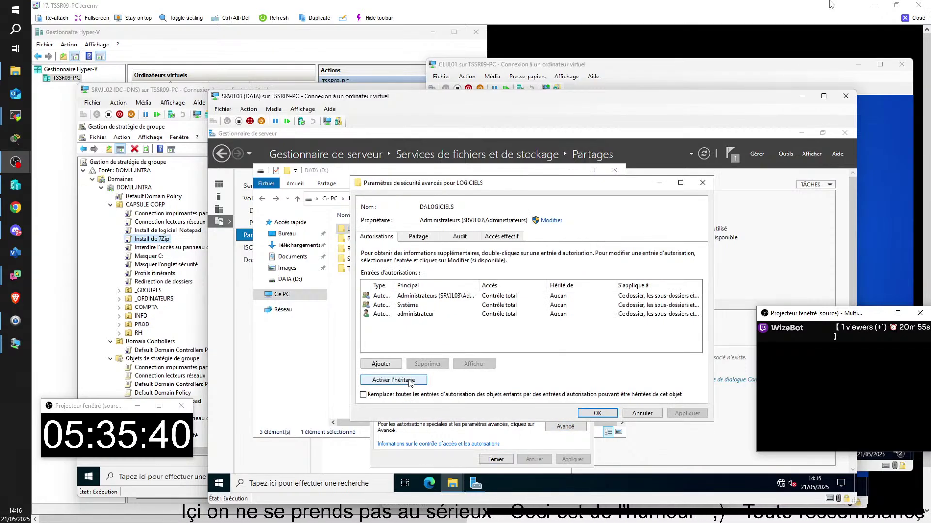
pyautogui.click(597, 413)
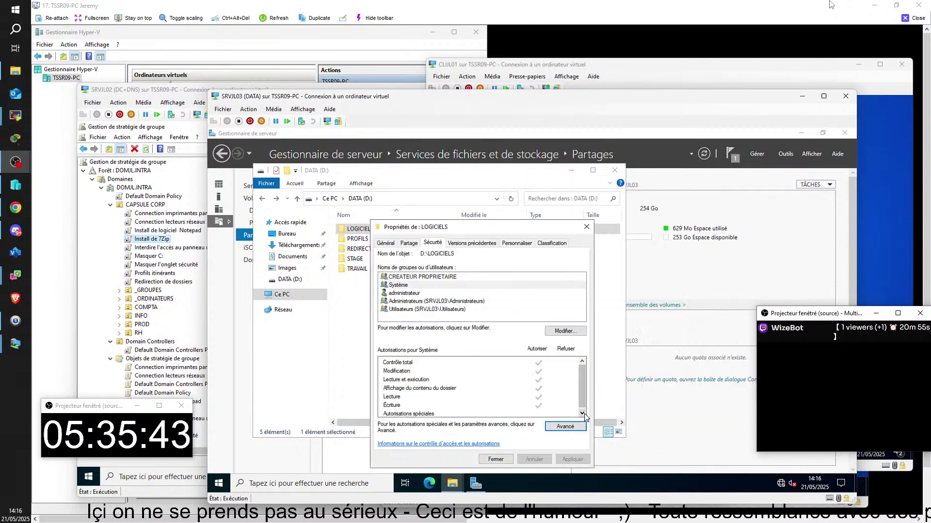
pyautogui.click(495, 459)
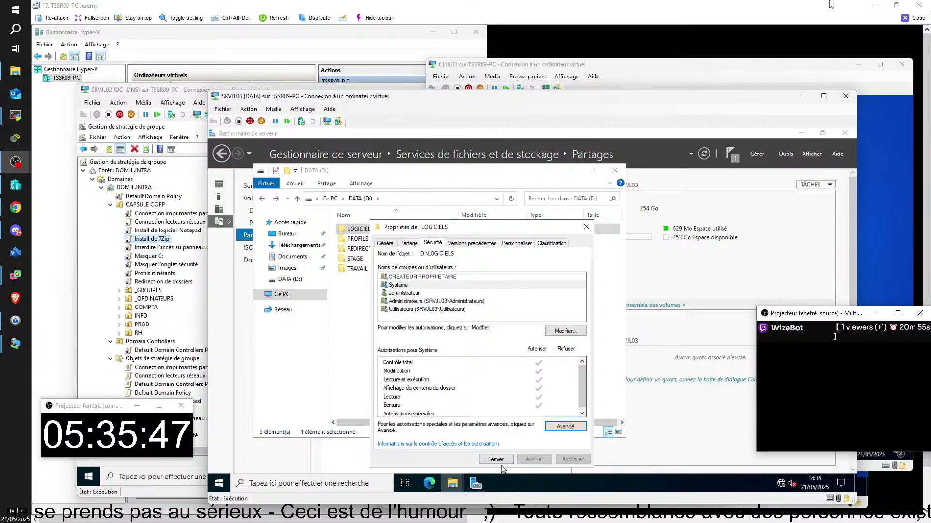
pyautogui.click(542, 341)
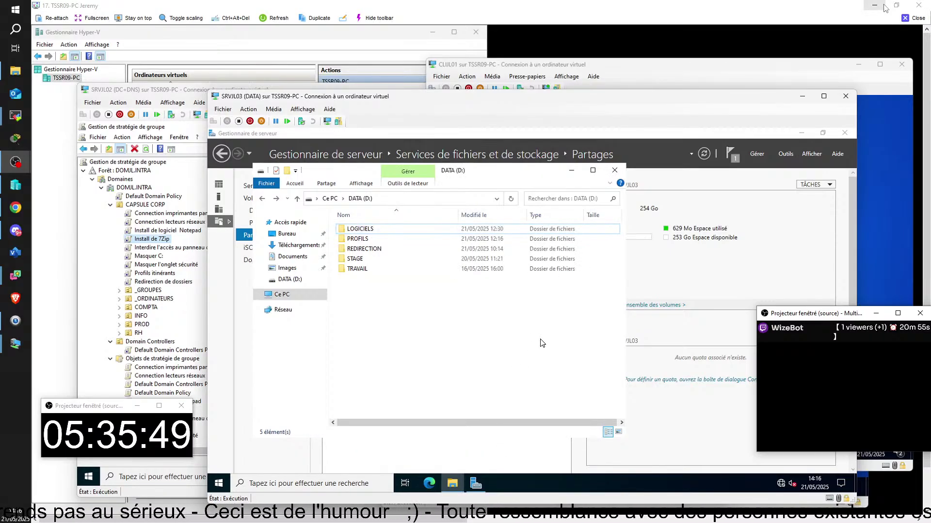
# - Restart the CLIJL01 client VM from the Start menu's power options
pyautogui.moveTo(581, 520)
pyautogui.click(645, 478)
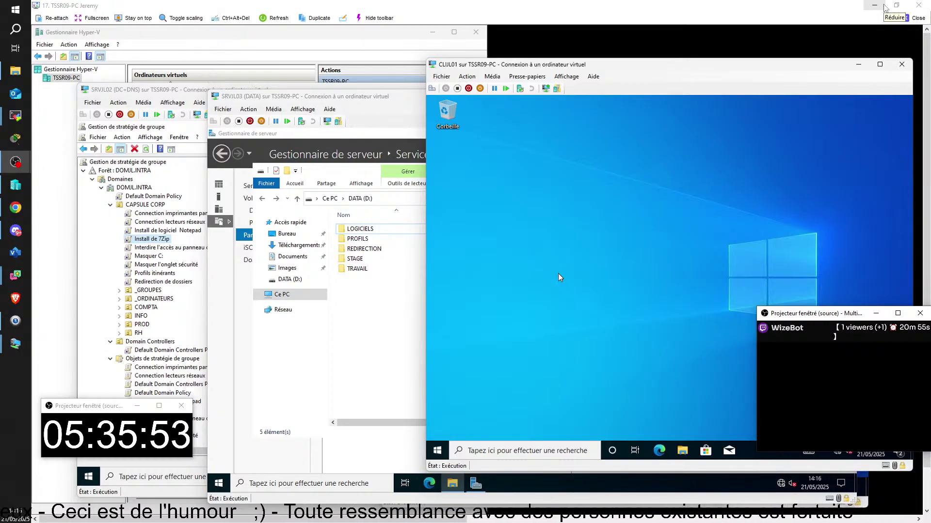
pyautogui.click(437, 451)
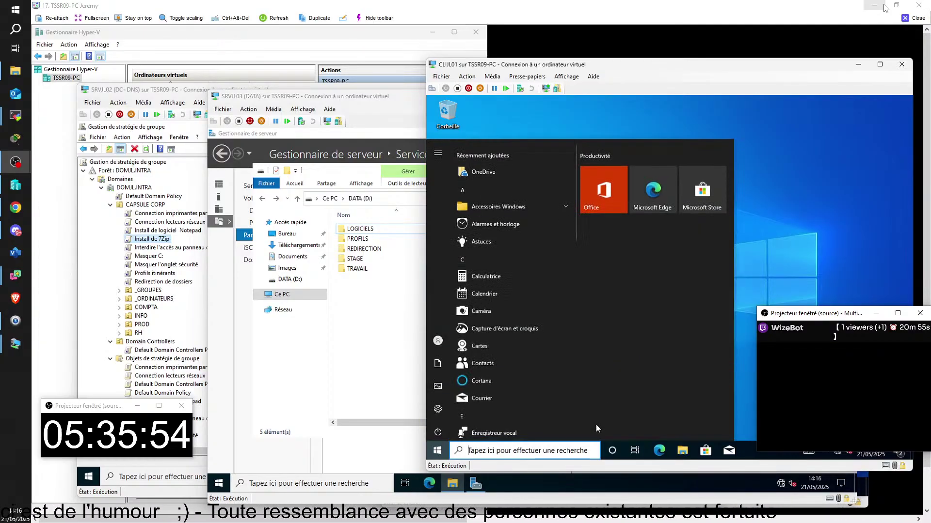
pyautogui.click(439, 430)
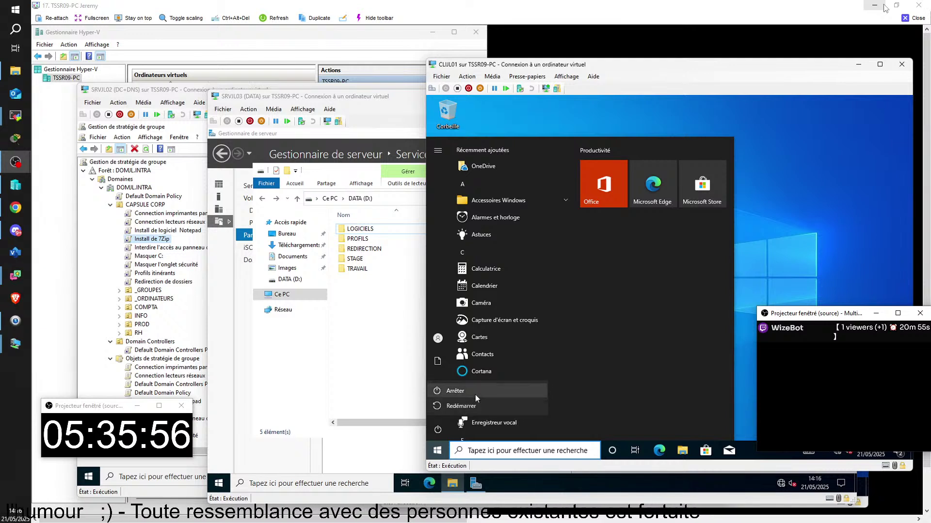
pyautogui.click(479, 408)
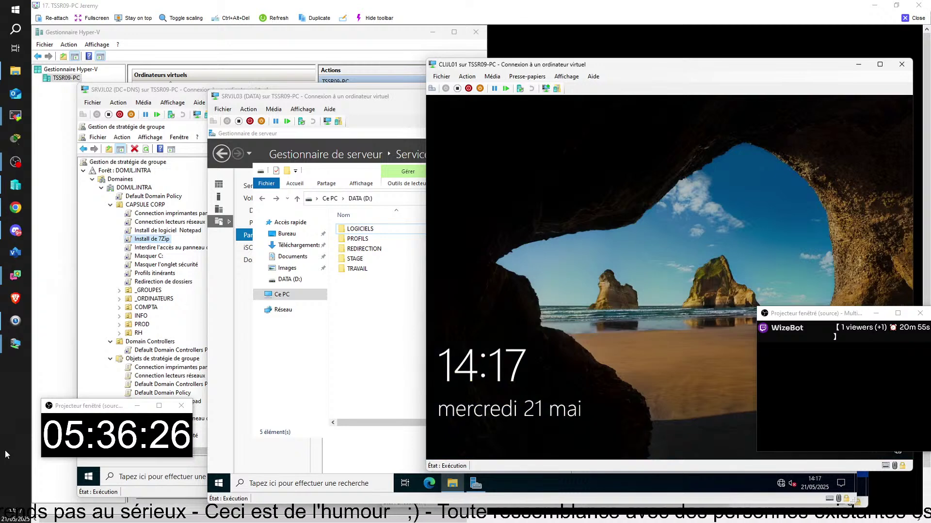
# - Sign back in to CLIJL01 with the domain administrator password
pyautogui.click(637, 215)
pyautogui.write('••••••••••••')
pyautogui.press('Return')
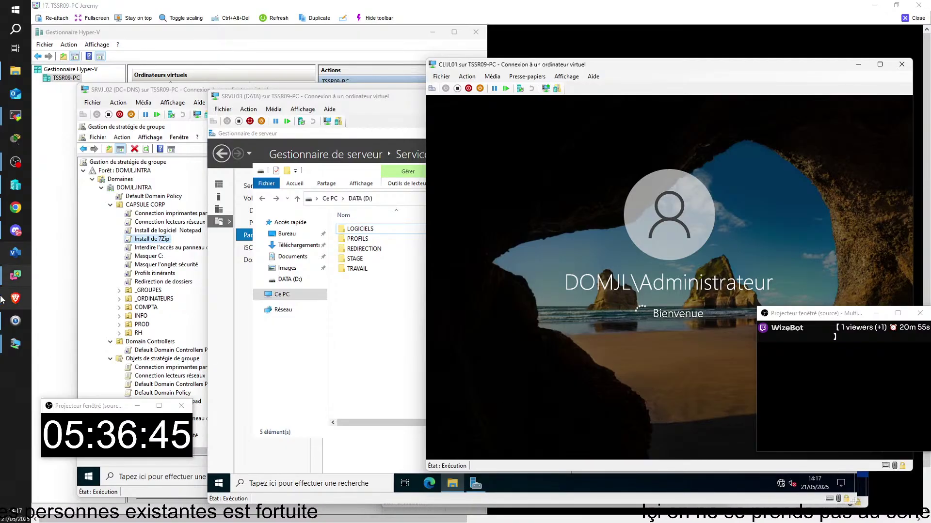
pyautogui.moveTo(823, 317); pyautogui.dragTo(118, 277)
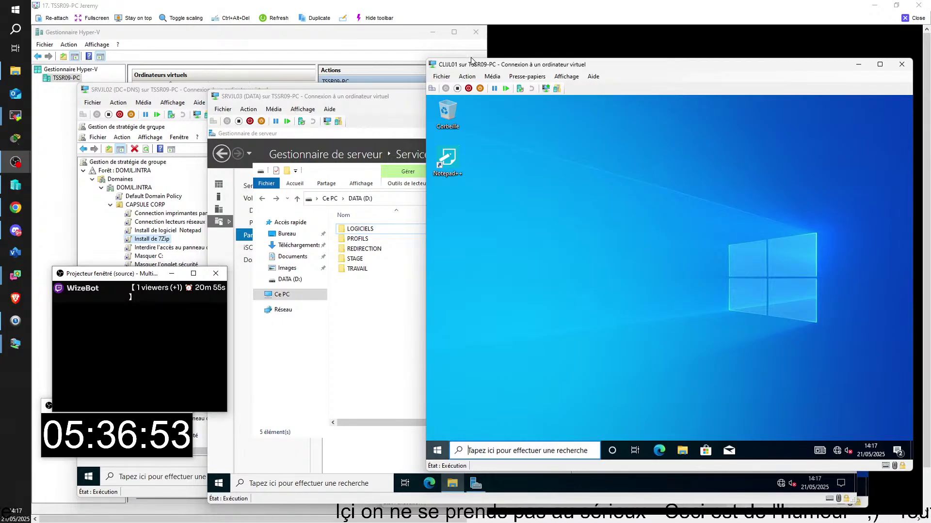
# - Search for '7' in the client VM's Start menu and launch 7-Zip File Manager
pyautogui.press('super')
pyautogui.write('7')
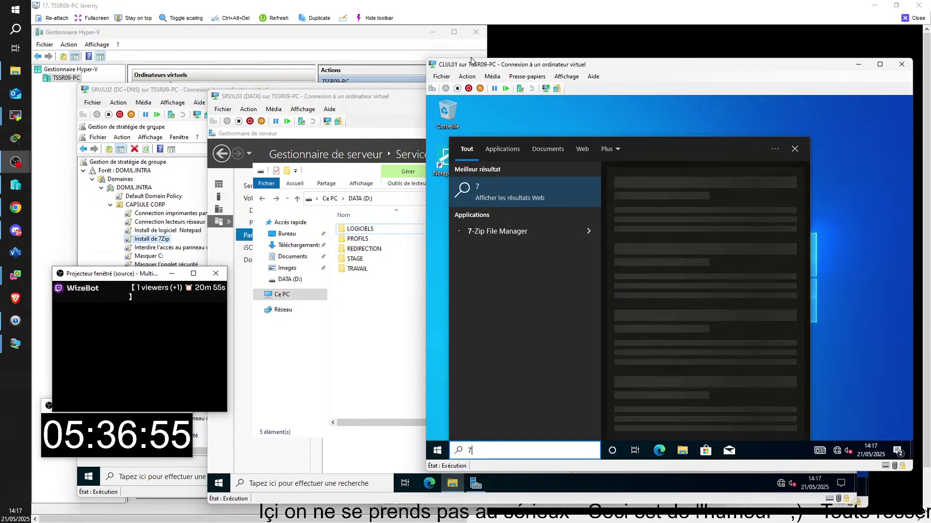
pyautogui.click(509, 231)
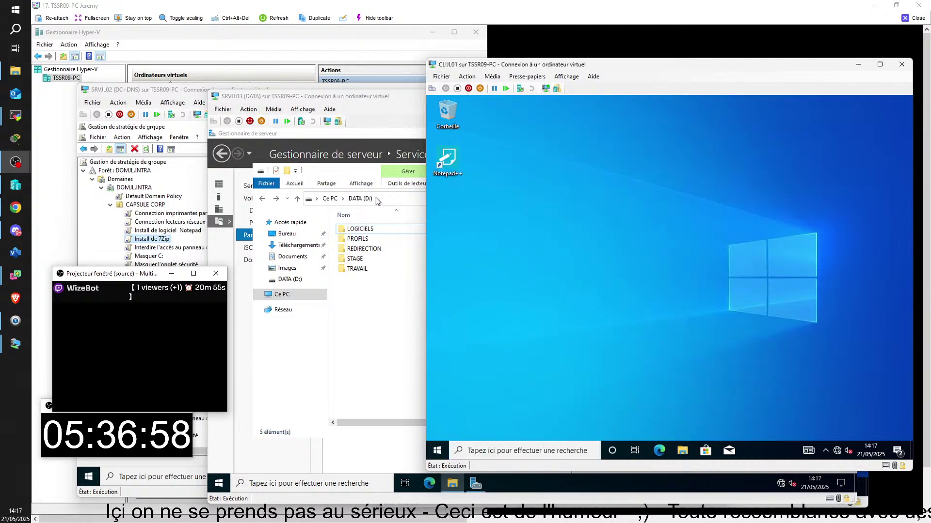
# - Bring the SRVJL03 server window to the front and close the remote lab viewer session
pyautogui.click(351, 173)
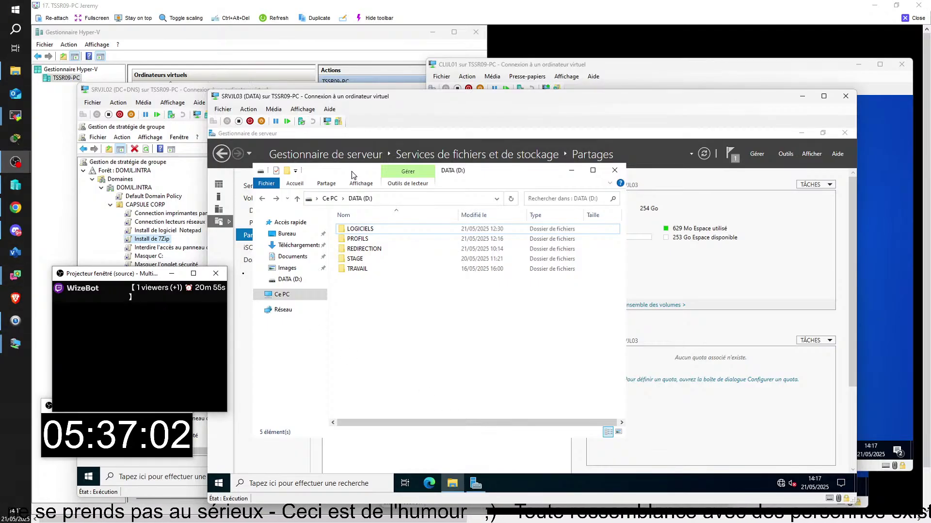
pyautogui.moveTo(130, 279); pyautogui.dragTo(115, 279)
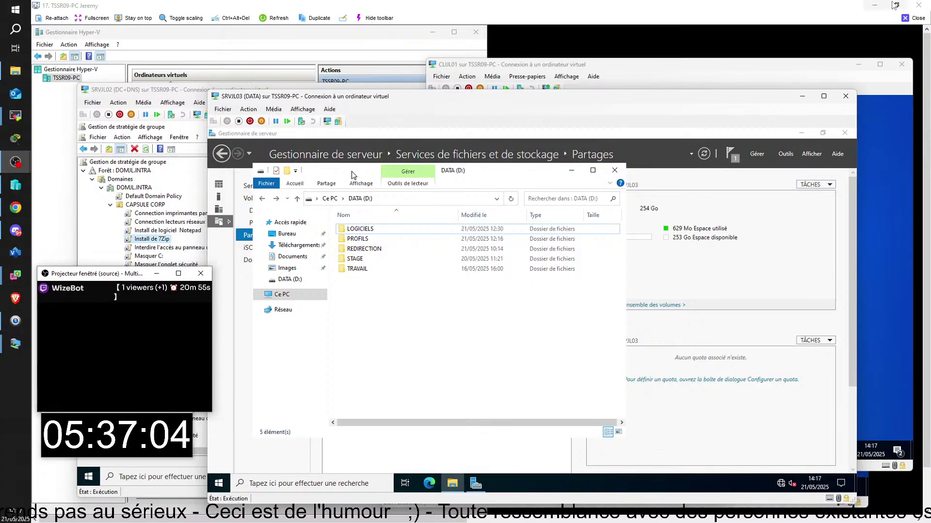
pyautogui.click(917, 18)
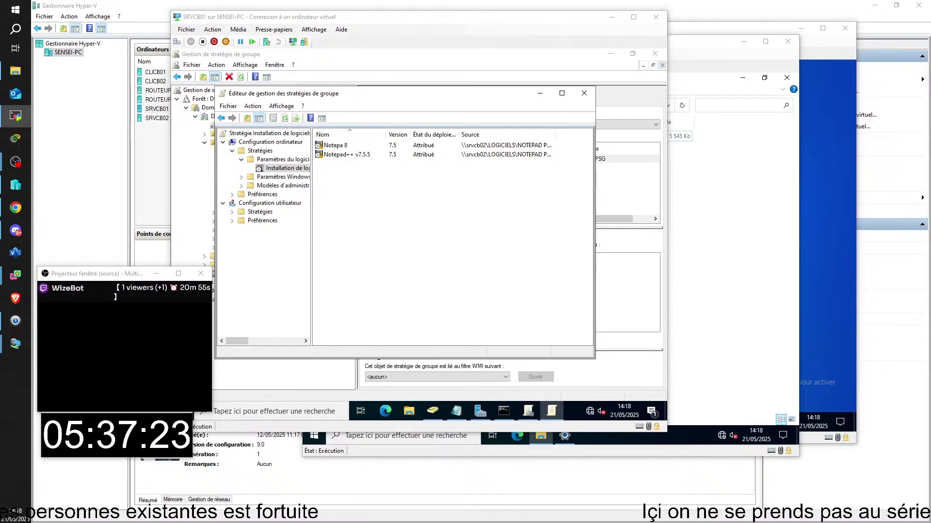
# - Enlarge the remote lab session and close the empty Notepad++ editor on the client VM
pyautogui.hotkey('alt', 'Tab')
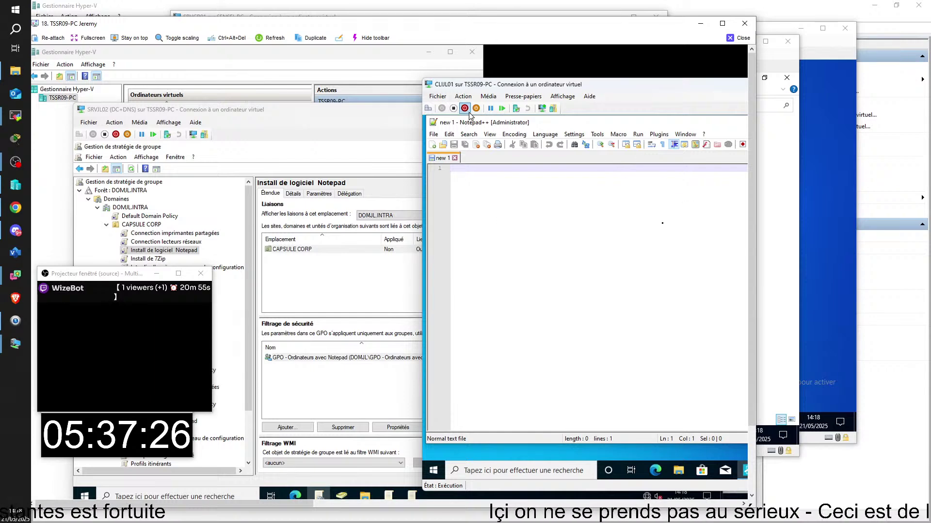
pyautogui.click(723, 23)
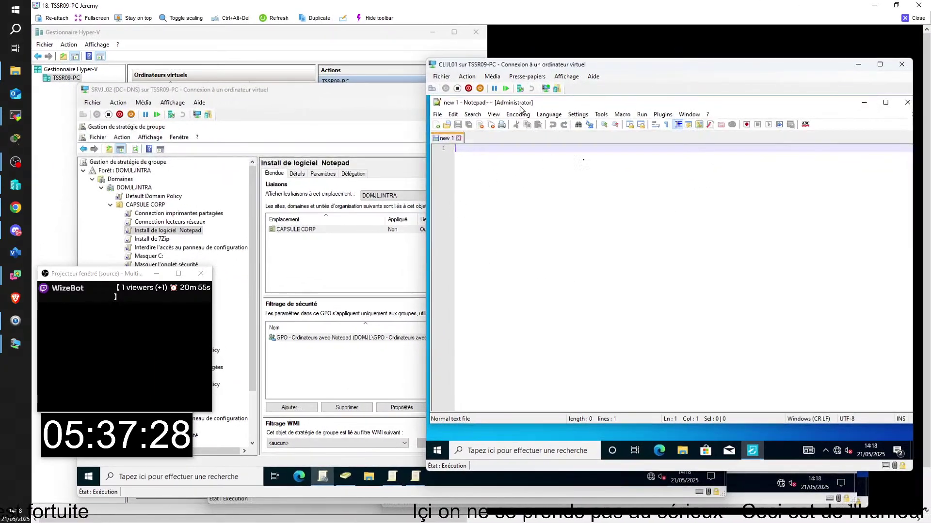
pyautogui.click(886, 103)
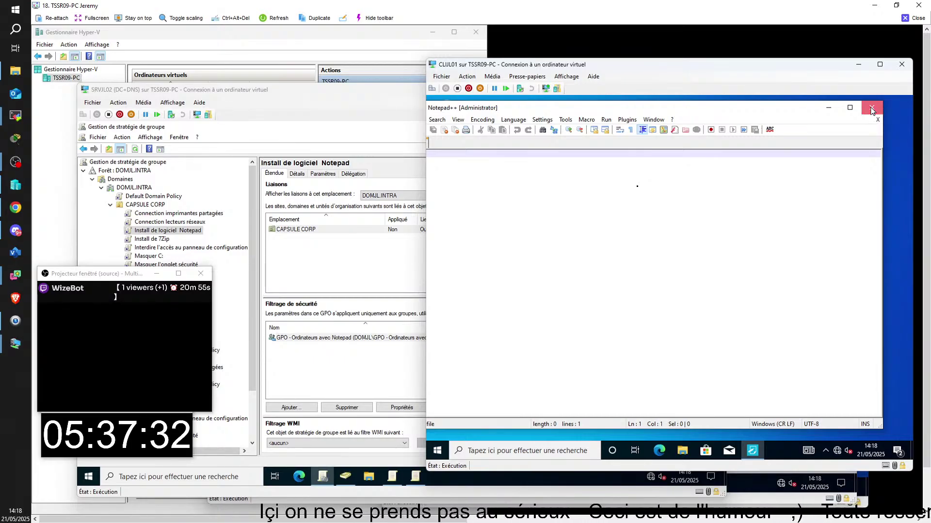
pyautogui.click(871, 109)
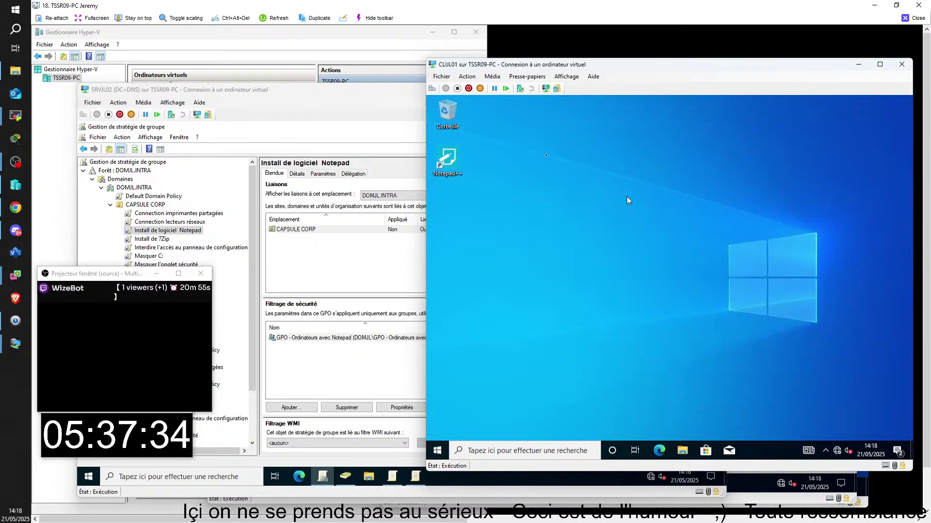
# - Check that the Notepad++ desktop shortcut targets v7.5.5, then select Install de 7Zip in GPMC
pyautogui.rightClick(440, 161)
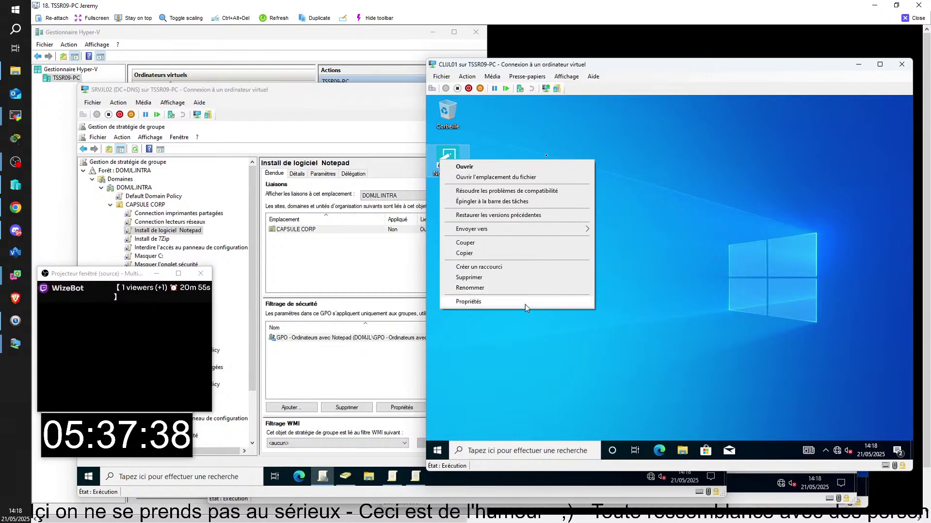
pyautogui.click(461, 157)
pyautogui.rightClick(461, 157)
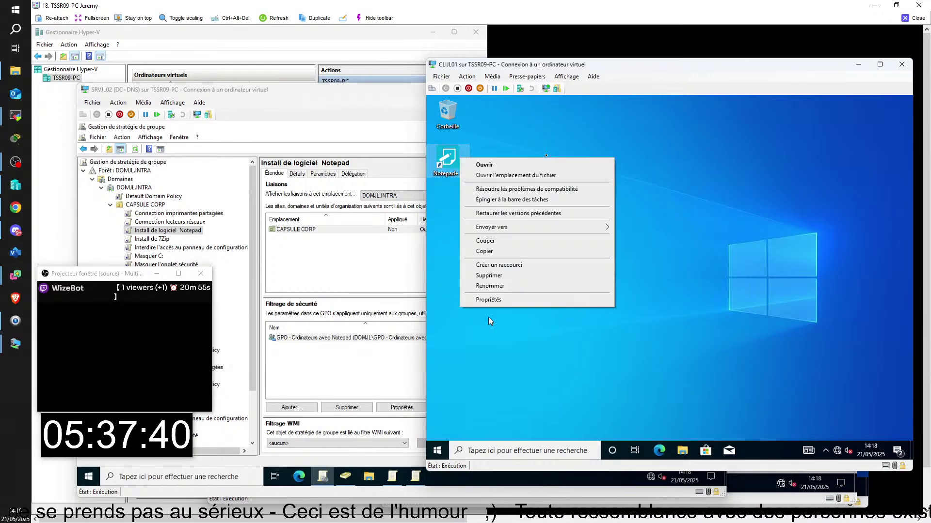
pyautogui.click(490, 300)
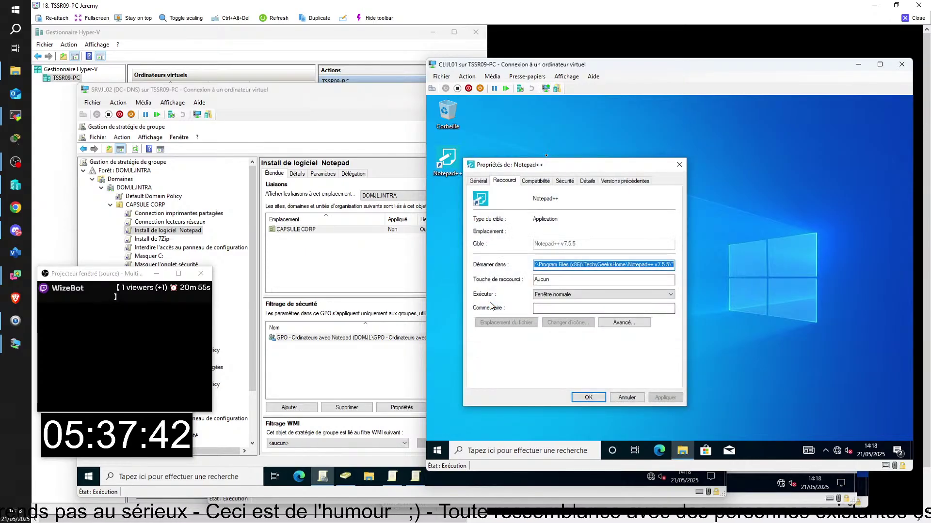
pyautogui.click(679, 164)
pyautogui.click(161, 241)
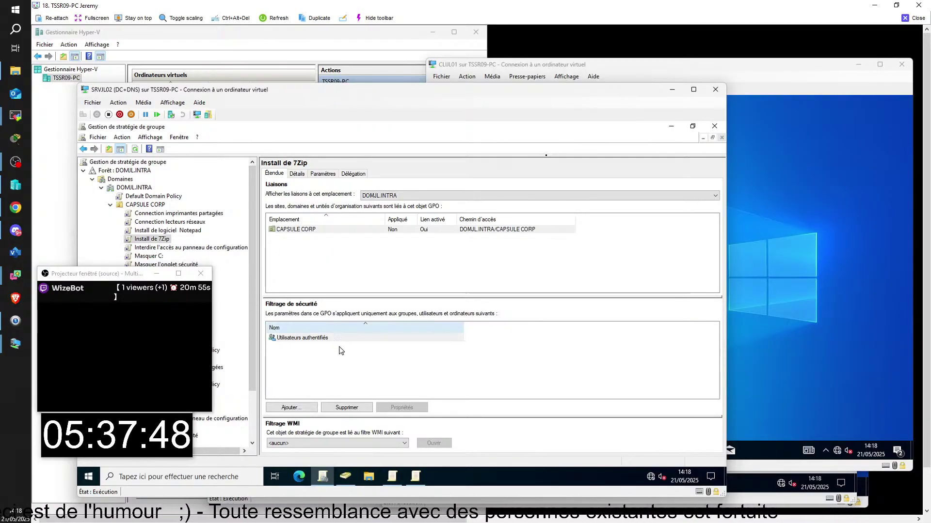
# - Edit Install de 7Zip to review its assigned 7-Zip 22.01 software installation package
pyautogui.moveTo(418, 477)
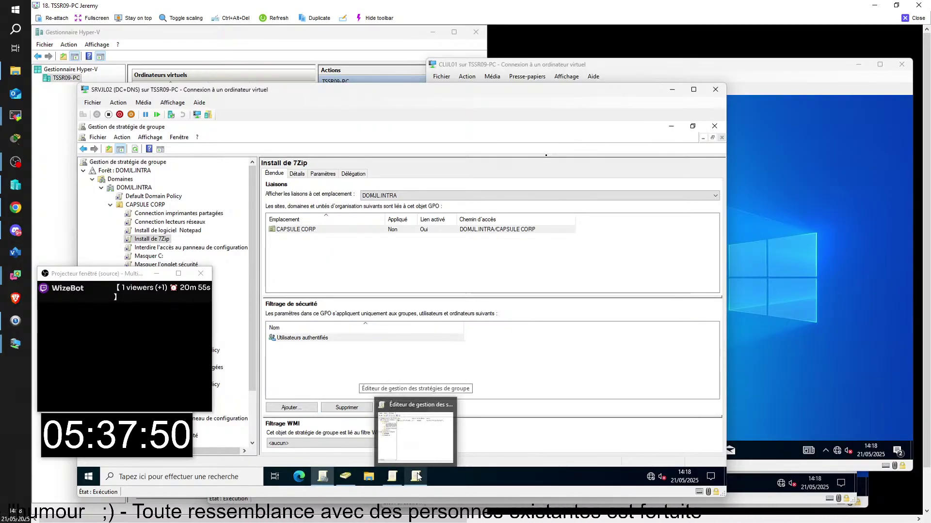
pyautogui.click(768, 298)
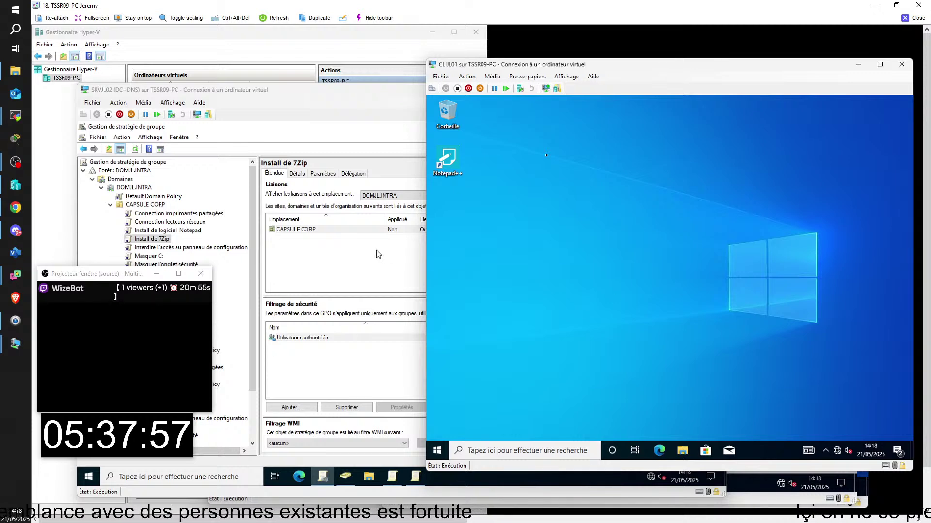
pyautogui.hotkey('alt', 'Tab')
pyautogui.rightClick(161, 243)
pyautogui.click(168, 245)
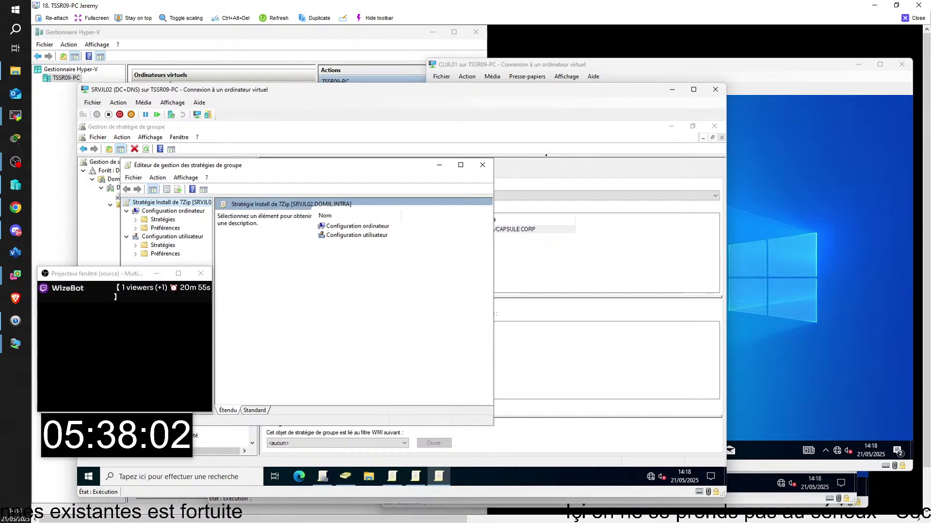
pyautogui.click(135, 220)
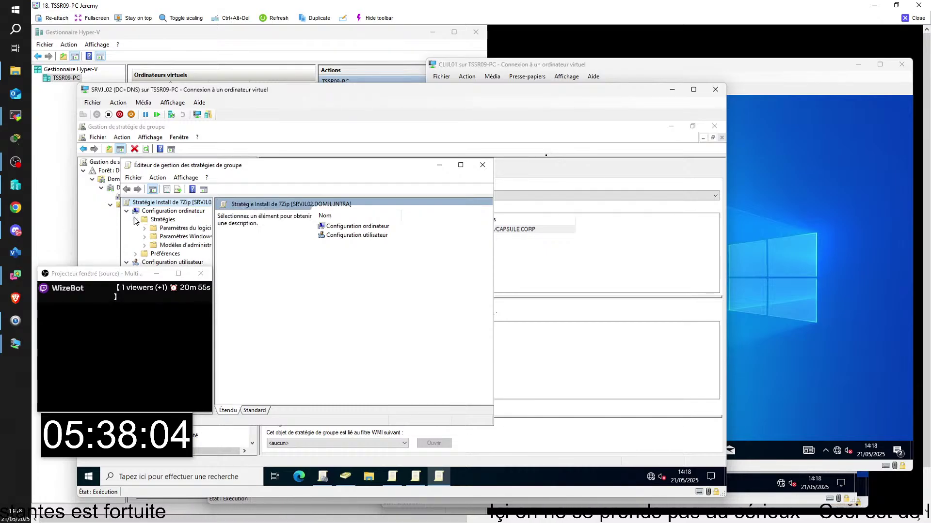
pyautogui.click(165, 228)
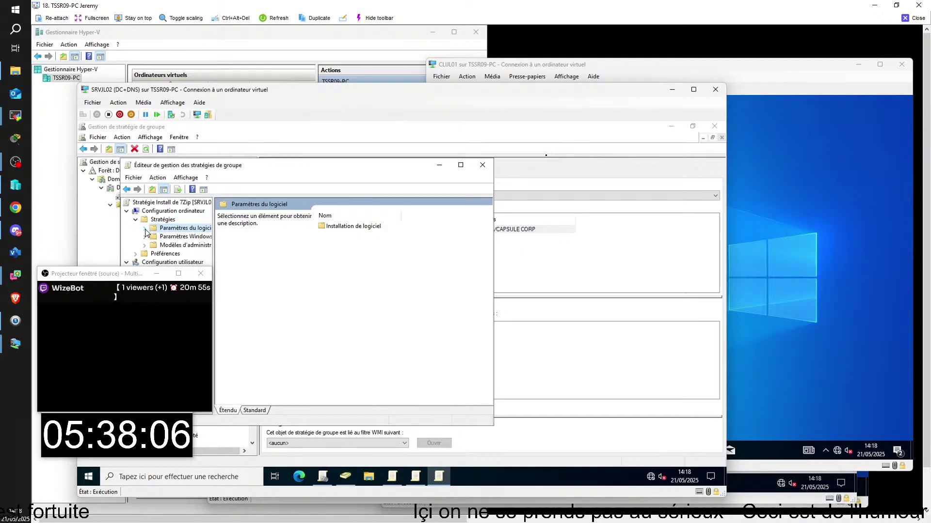
pyautogui.click(144, 229)
pyautogui.click(189, 236)
pyautogui.click(260, 219)
pyautogui.click(276, 257)
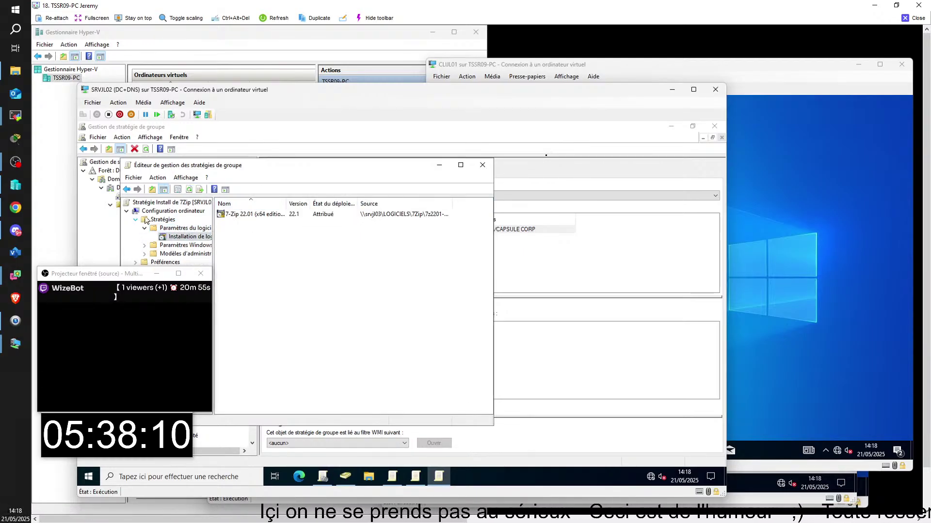
pyautogui.click(481, 166)
# - Edit the Install de logiciel Notepad GPO to view its two Notepad++ installation packages
pyautogui.click(195, 231)
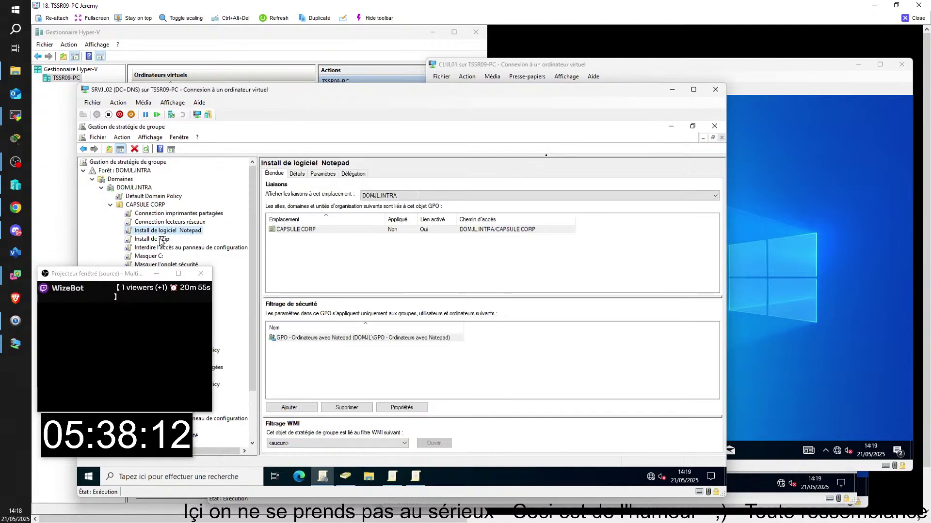
pyautogui.rightClick(168, 232)
pyautogui.click(200, 238)
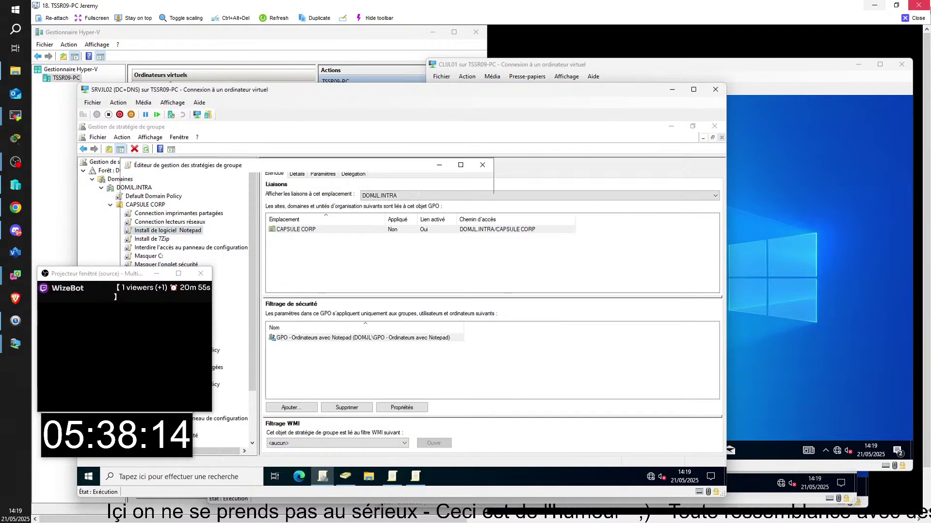
pyautogui.click(136, 220)
pyautogui.click(180, 228)
pyautogui.click(145, 228)
pyautogui.click(189, 237)
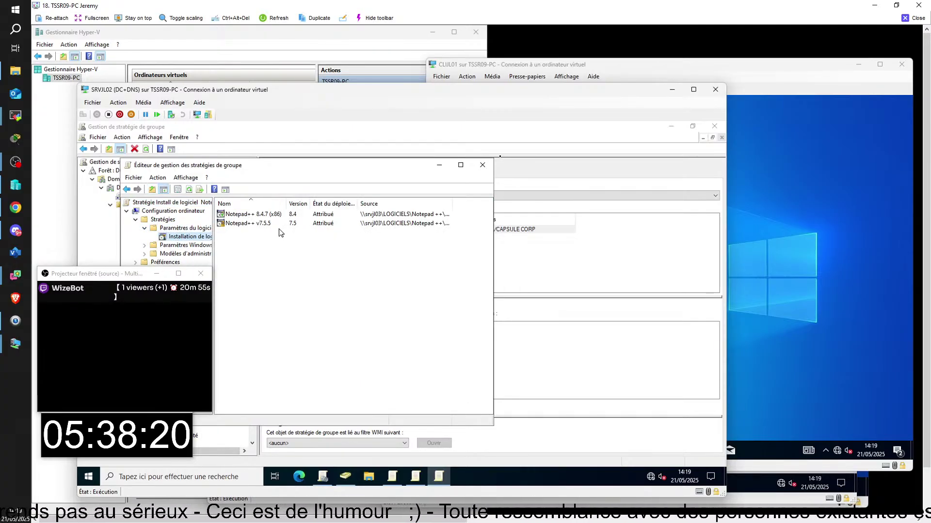
# - Close the Notepad GPO editor and the remote session to the lab
pyautogui.hotkey('alt', 'F4')
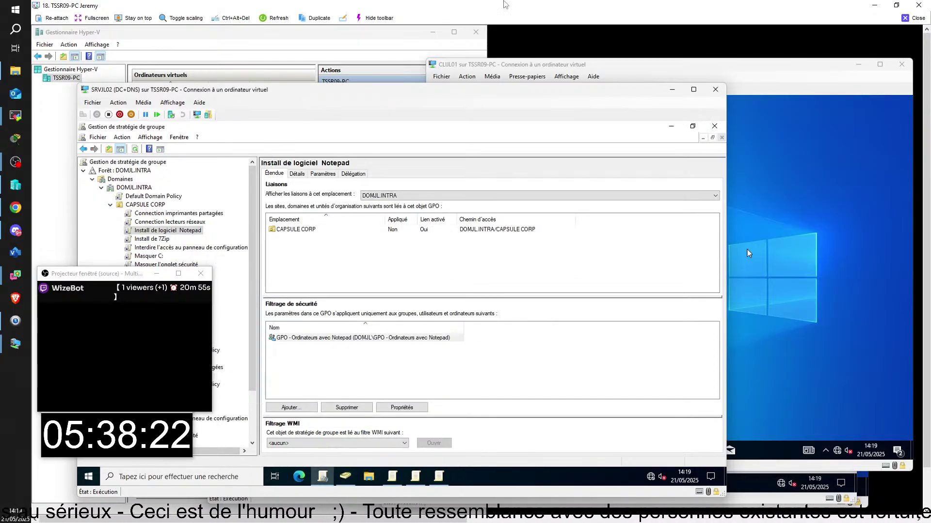
pyautogui.click(767, 245)
pyautogui.click(915, 18)
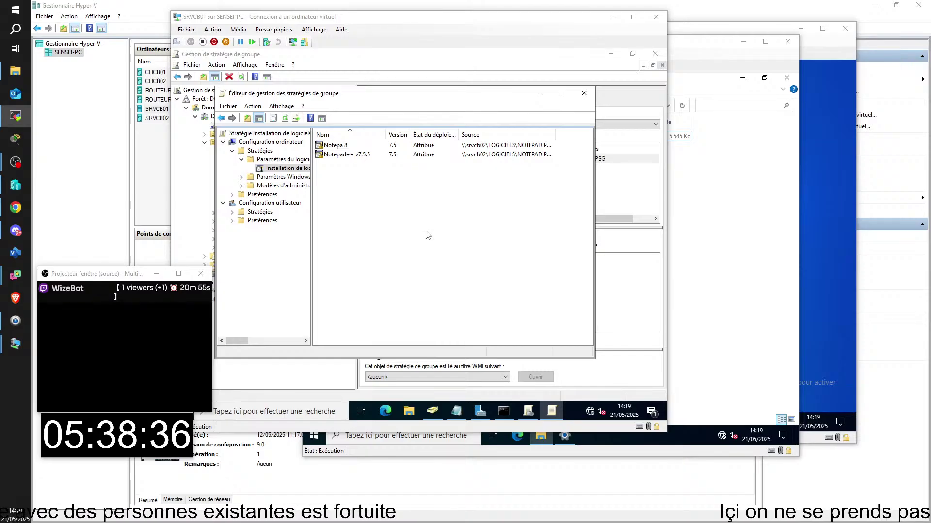
# - Close the reference lab's Notepad GPO editor and its Group Policy Management console
pyautogui.click(586, 95)
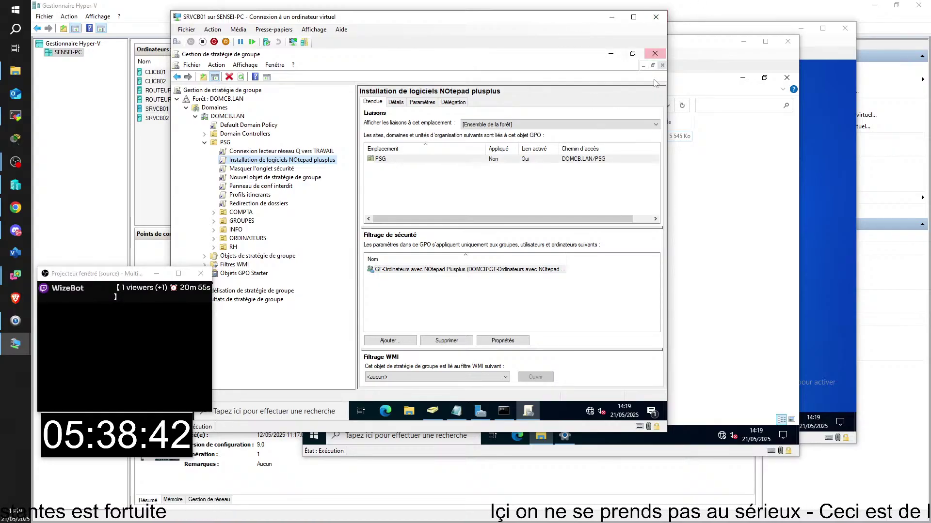
pyautogui.click(655, 53)
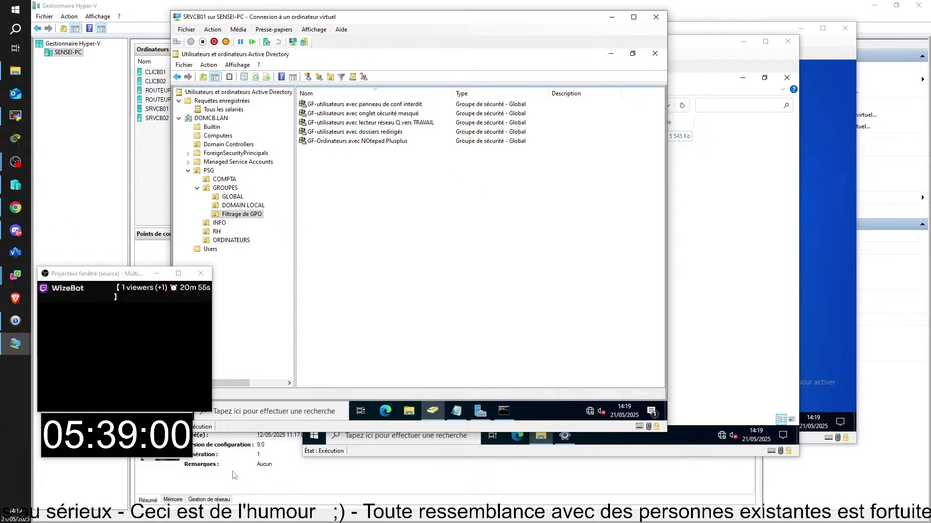
# - Select the COMPTA OU under DOMCB.LAN > PSG to list its ten user accounts
pyautogui.moveTo(99, 277); pyautogui.dragTo(788, 366)
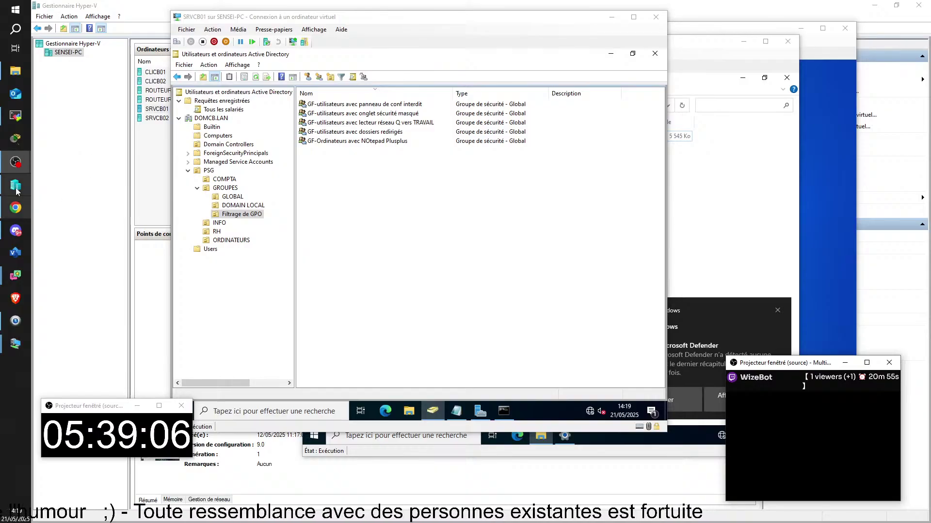
pyautogui.moveTo(21, 294)
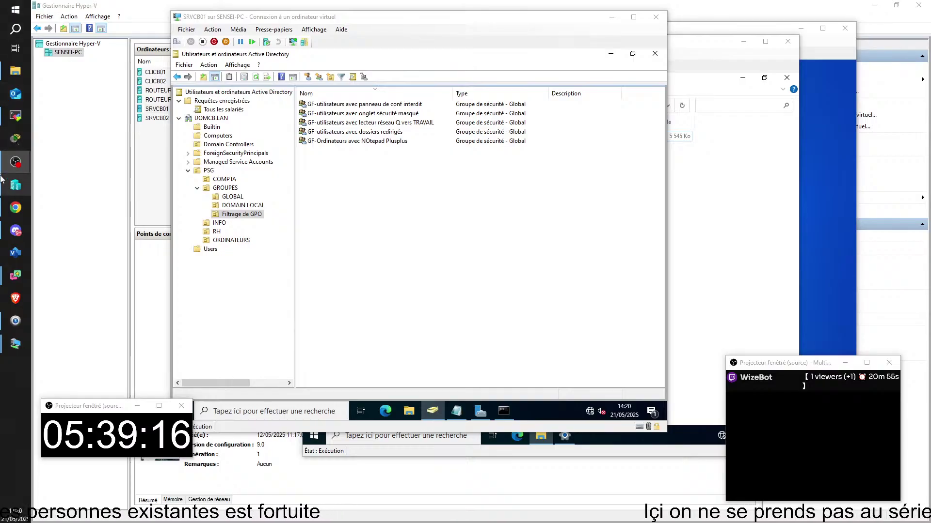
pyautogui.click(226, 181)
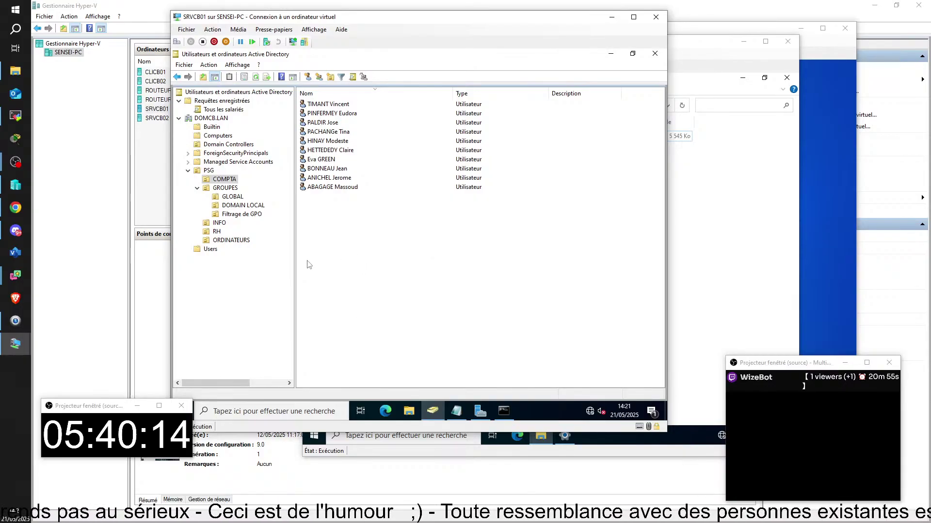
# - Look at a COMPTA user's context menu, then select the INFO OU to list its nine users
pyautogui.rightClick(324, 105)
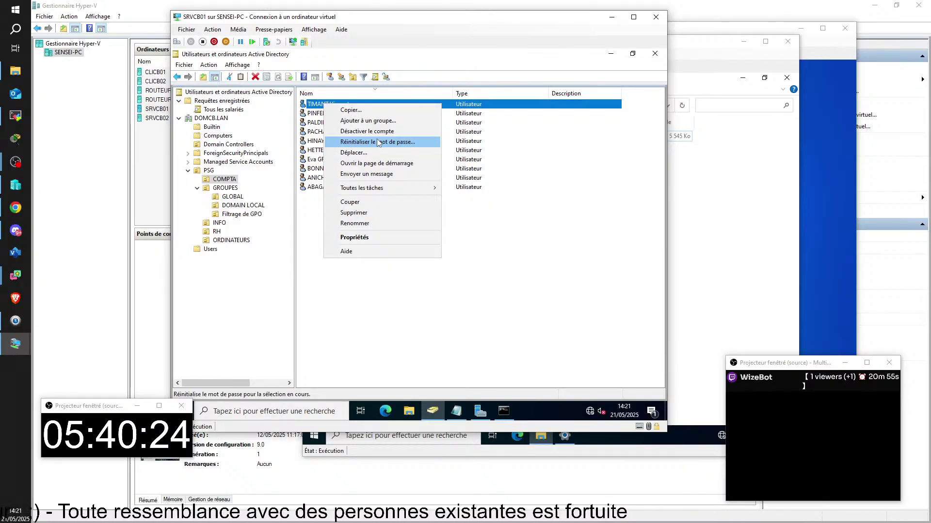
pyautogui.click(521, 276)
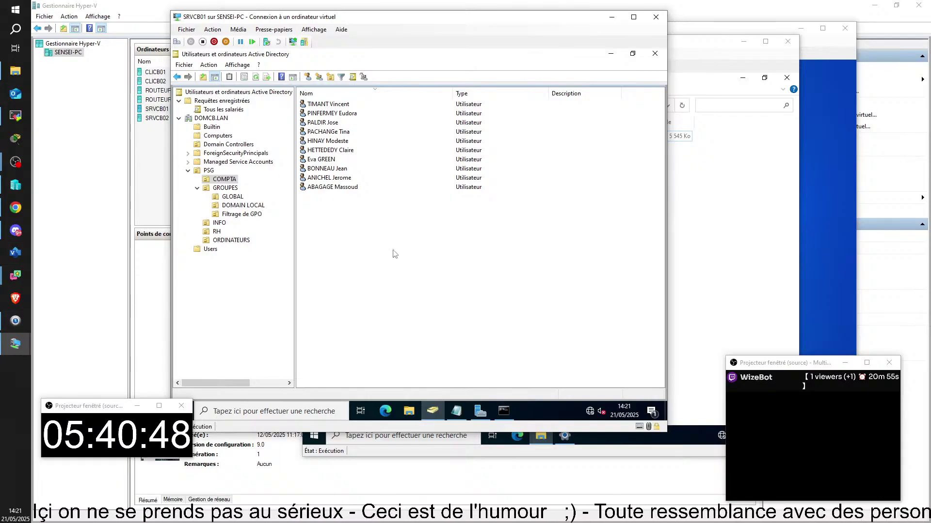
pyautogui.click(219, 224)
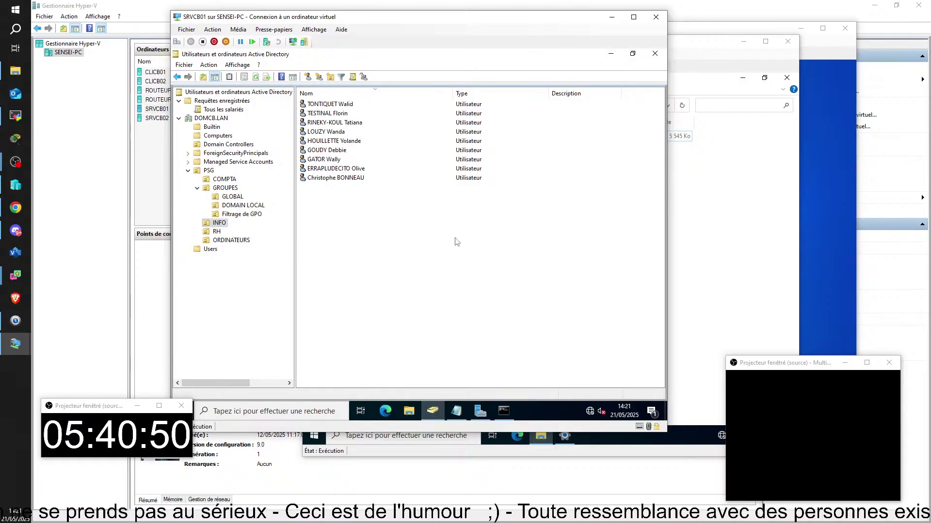
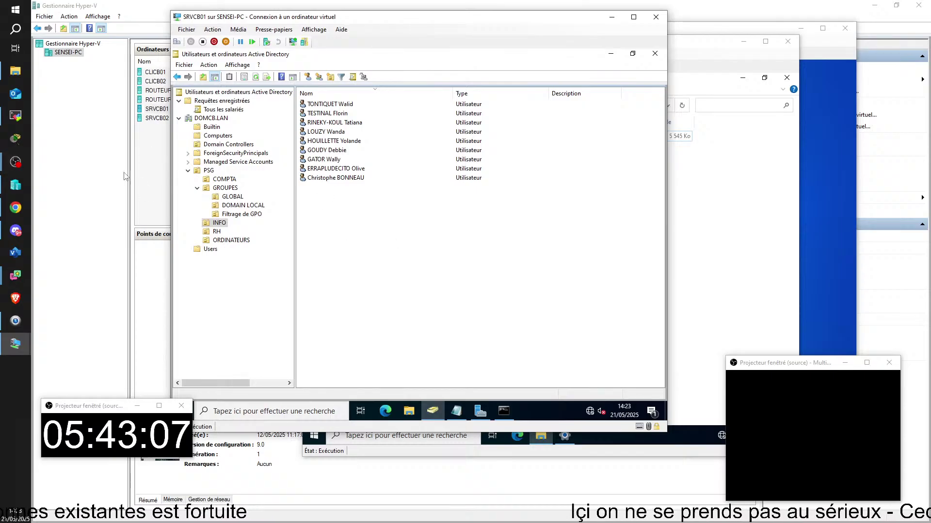
# - Select GROUPES under PSG to show its GLOBAL, DOMAIN LOCAL and Filtrage de GPO sub-units
pyautogui.click(225, 188)
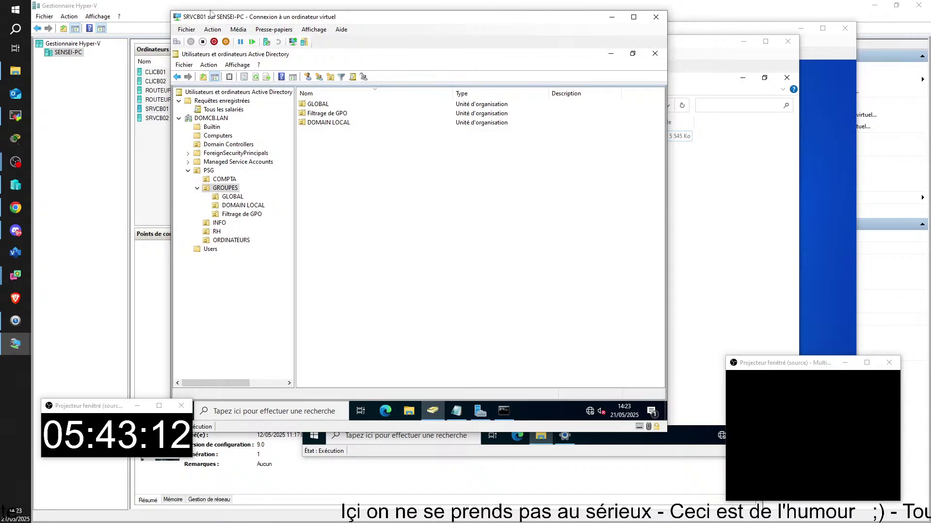
# - Create an organisational unit named 'Délégation de controle' inside GROUPES
pyautogui.click(329, 78)
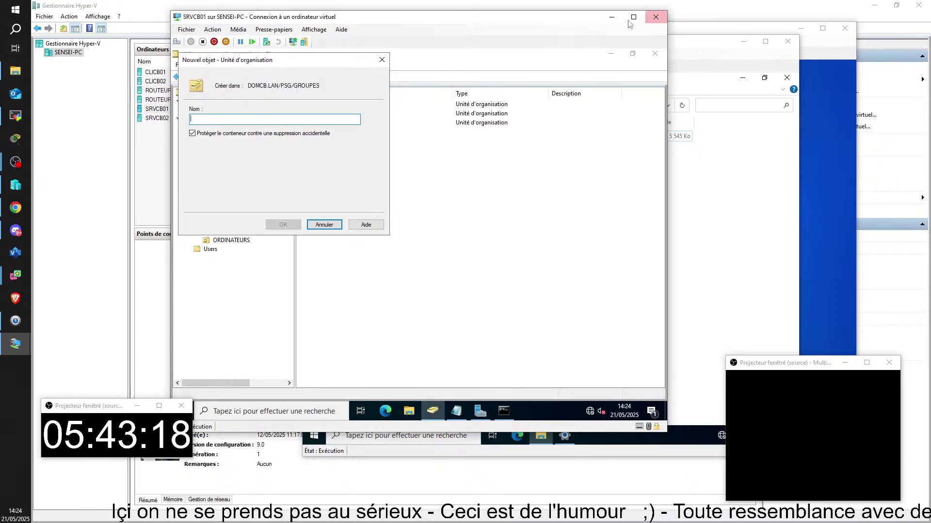
pyautogui.moveTo(317, 61); pyautogui.dragTo(469, 154)
pyautogui.write('Dé')
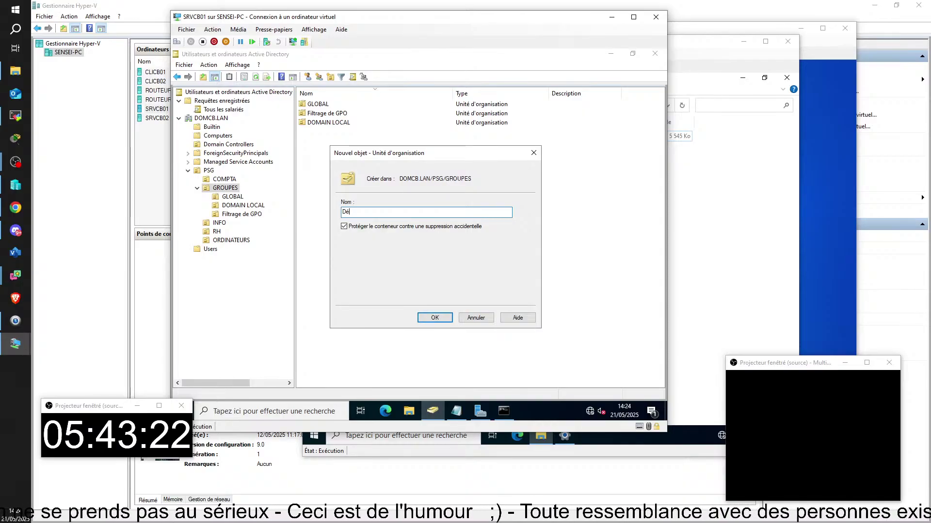
pyautogui.write('léga')
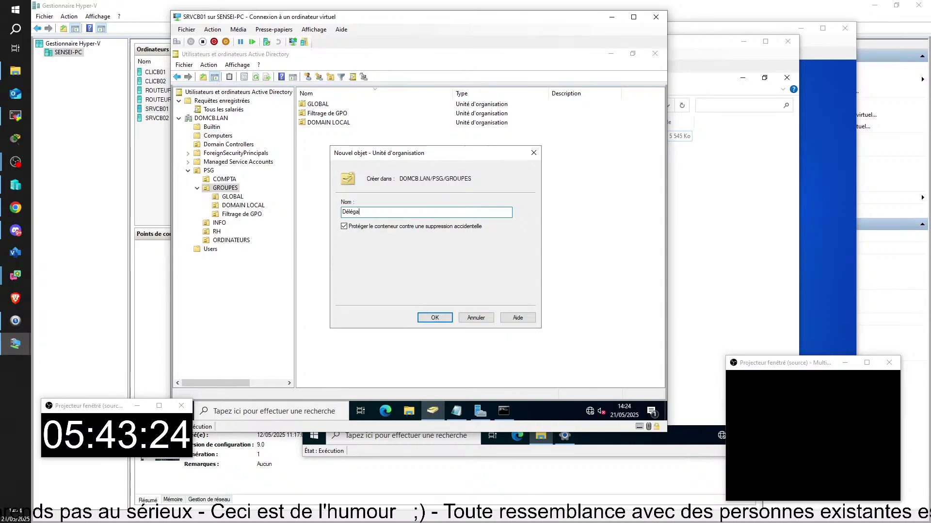
pyautogui.write('tion de')
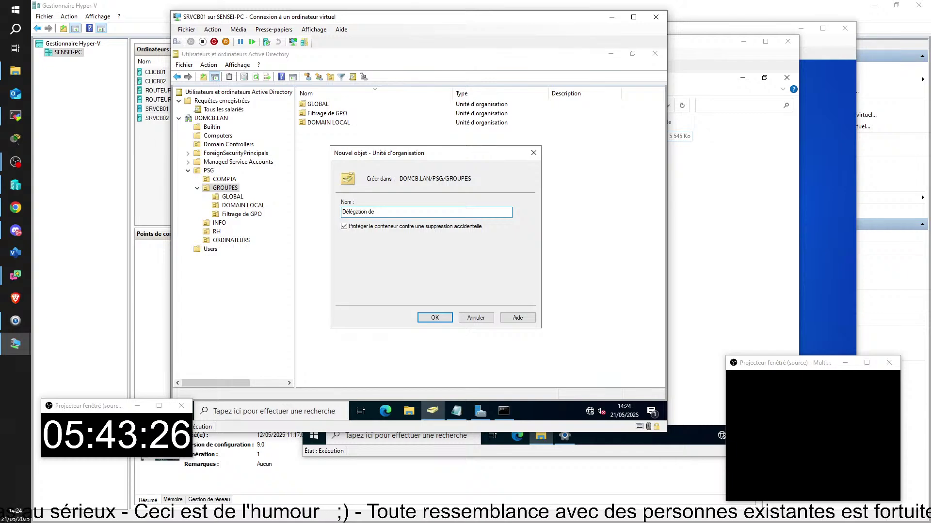
pyautogui.write(' controle')
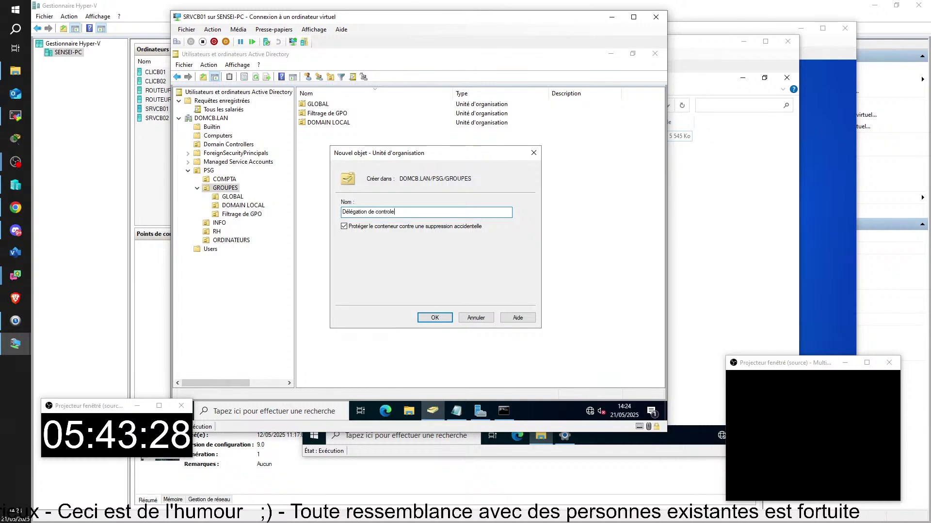
pyautogui.press('Return')
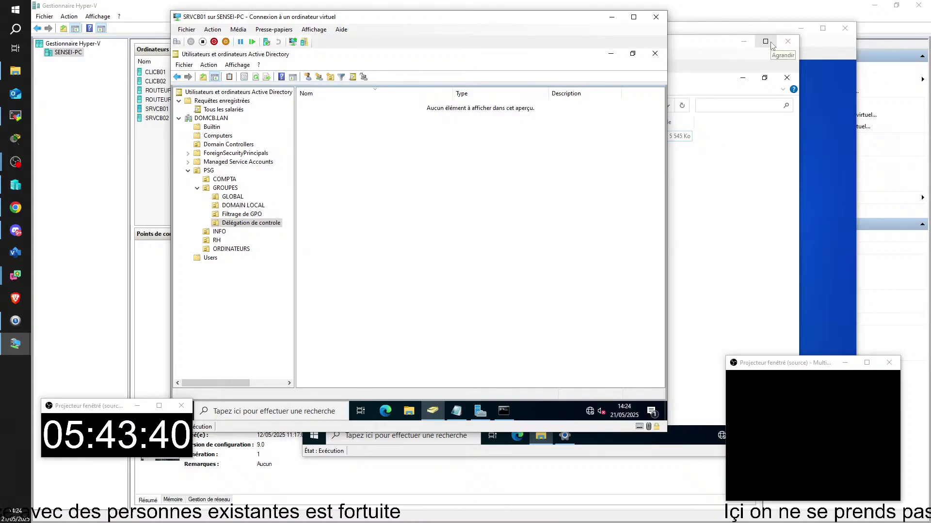
# - Create the Global Security group 'GA-Utilisateur reinitializateur de mot de passe' in Délégation de controle
pyautogui.click(319, 78)
pyautogui.moveTo(268, 71); pyautogui.dragTo(449, 151)
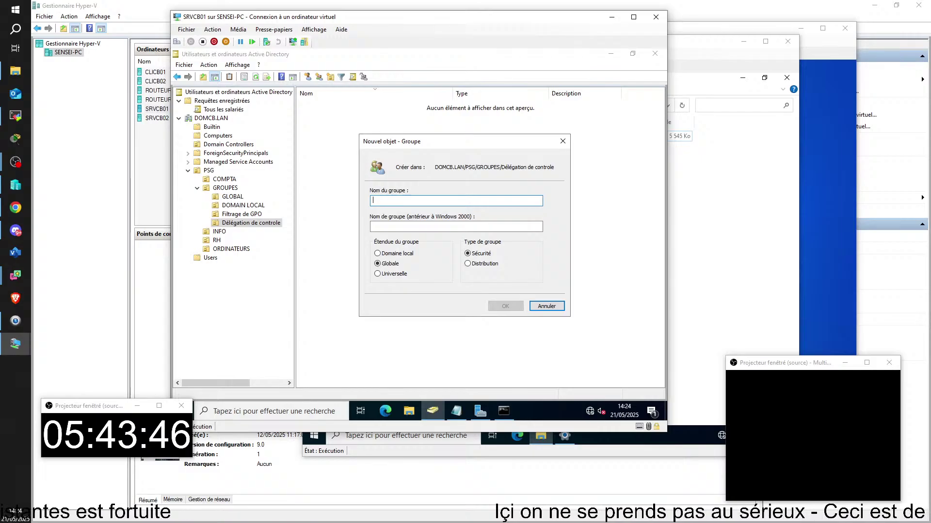
pyautogui.write('GA-')
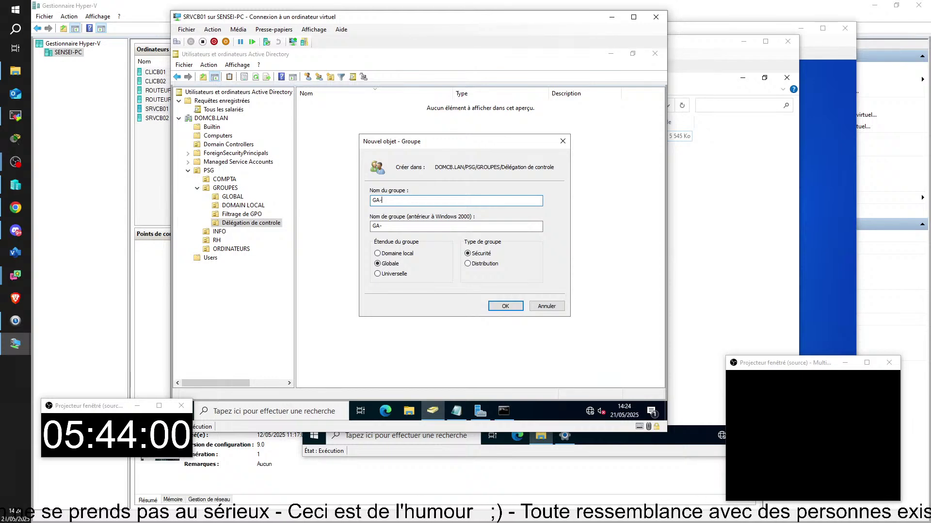
pyautogui.write('r')
pyautogui.press('BackSpace')
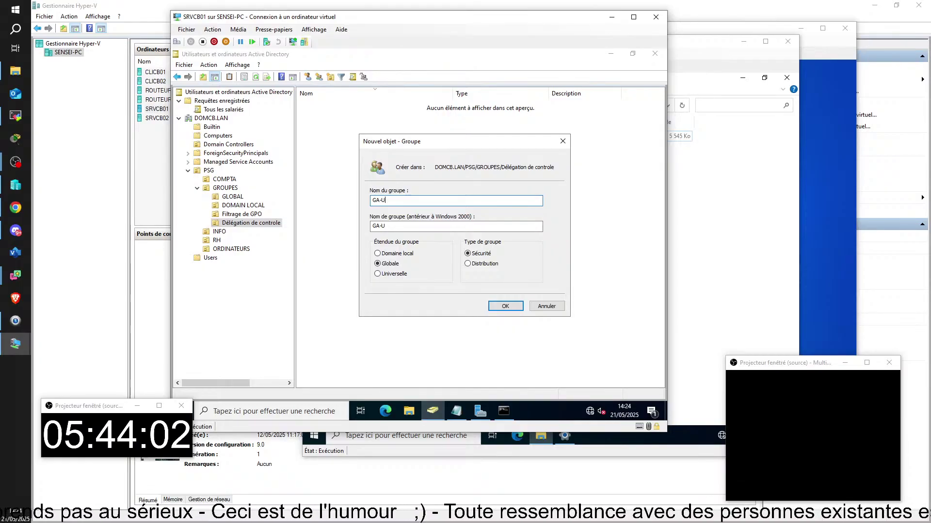
pyautogui.write('li')
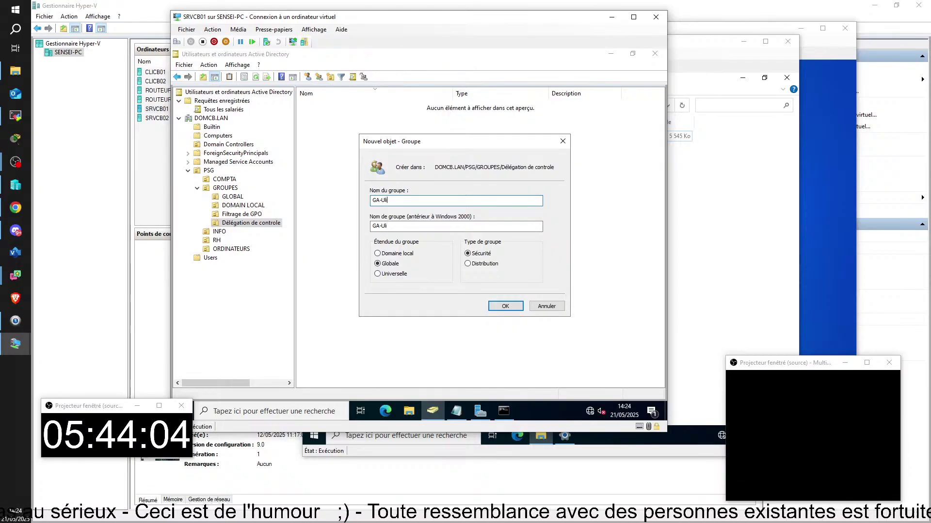
pyautogui.press('BackSpace')
pyautogui.press('BackSpace')
pyautogui.write('tilisatreur')
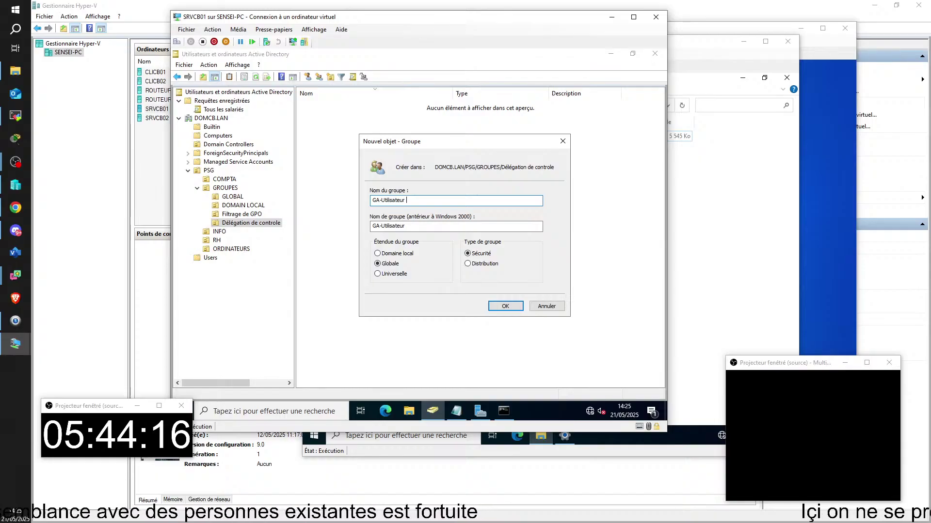
pyautogui.write('re')
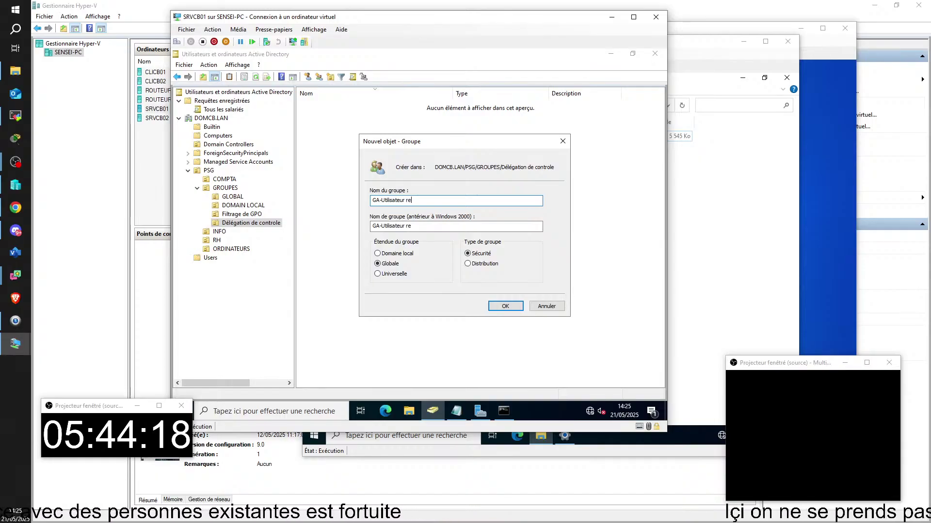
pyautogui.write('initi')
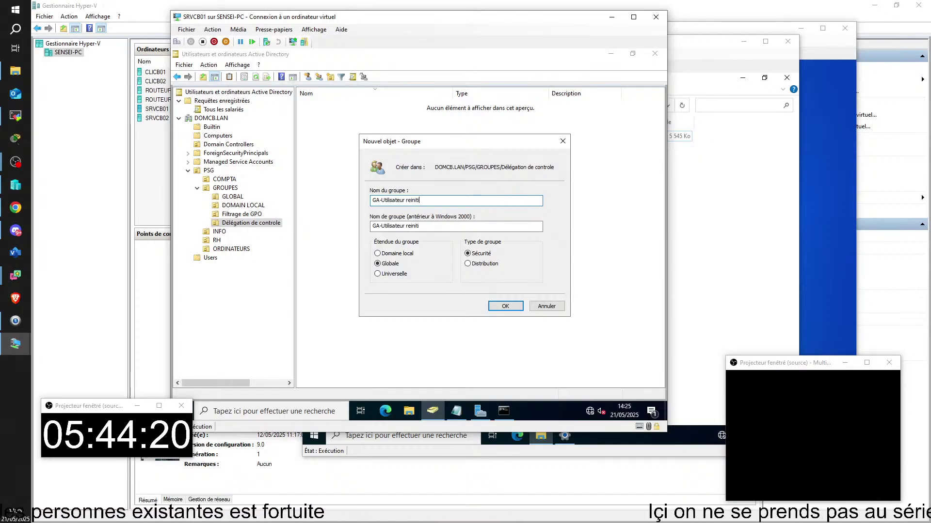
pyautogui.write('alizateur de mot de passe')
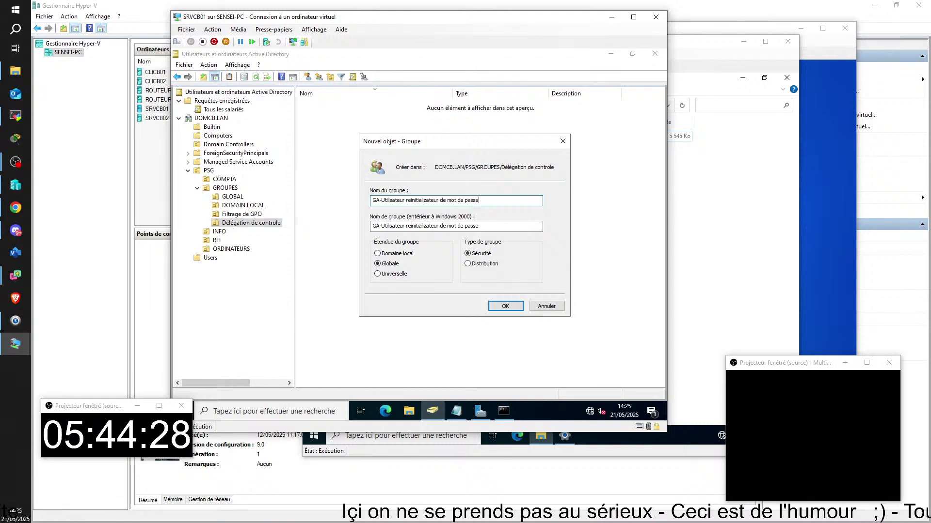
pyautogui.press('Return')
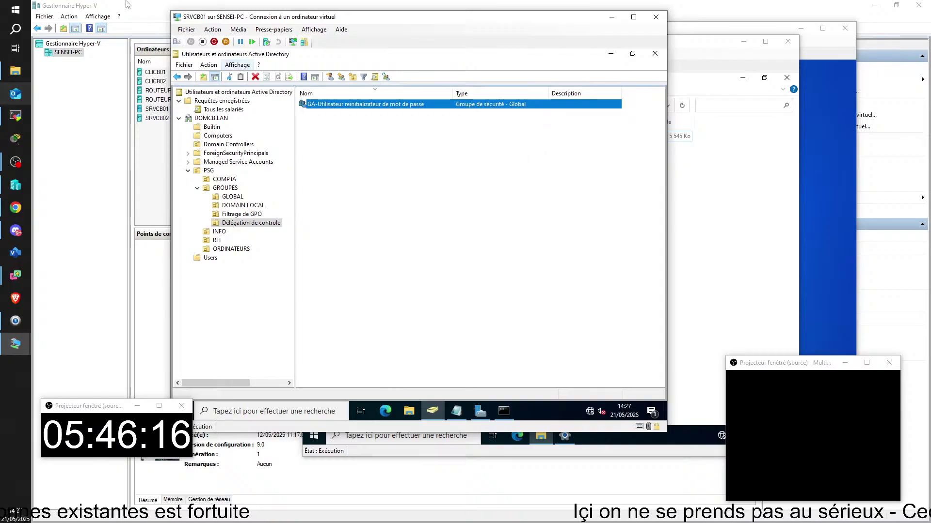
pyautogui.click(468, 264)
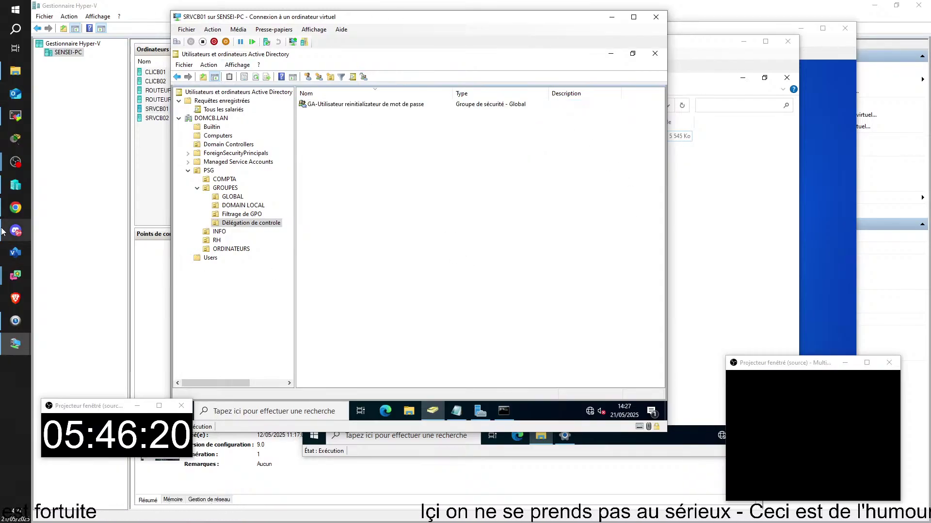
pyautogui.moveTo(2, 231)
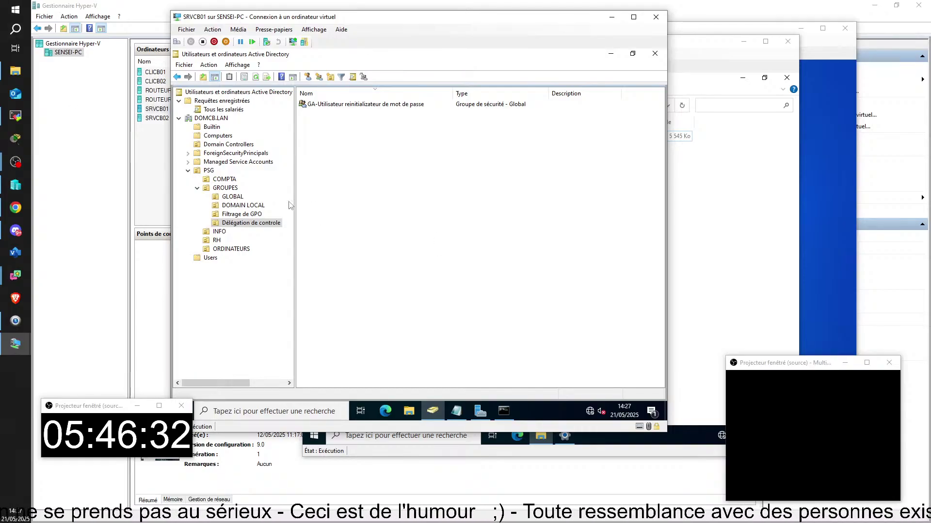
# - Select COMPTA to list its ten users and bring up its context menu
pyautogui.rightClick(207, 173)
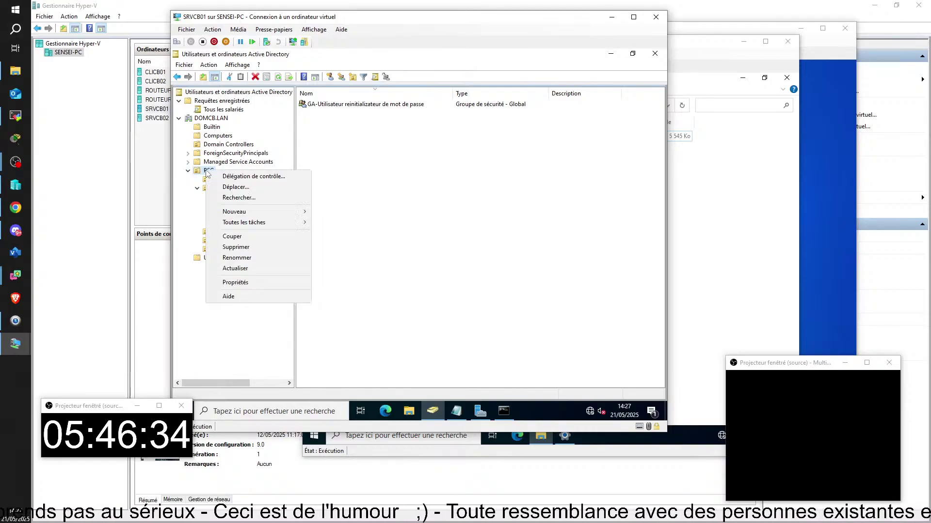
pyautogui.click(384, 231)
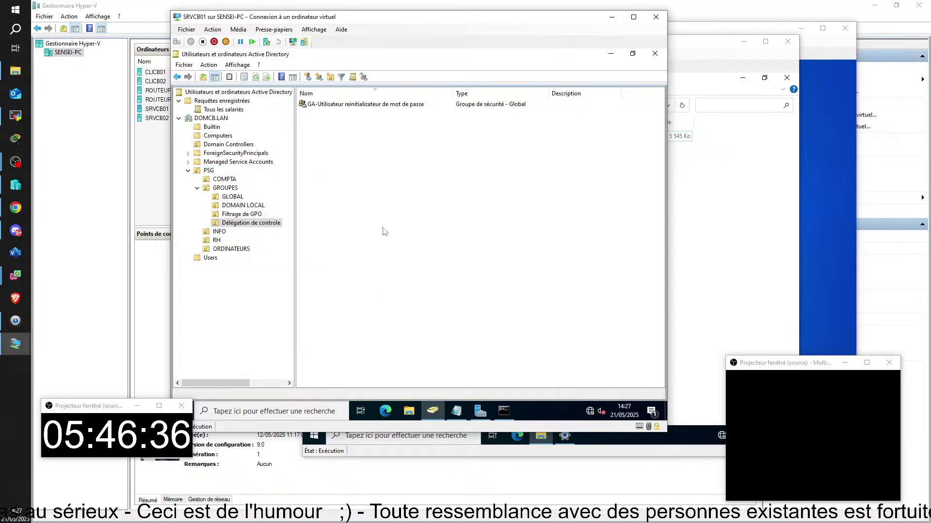
pyautogui.click(227, 180)
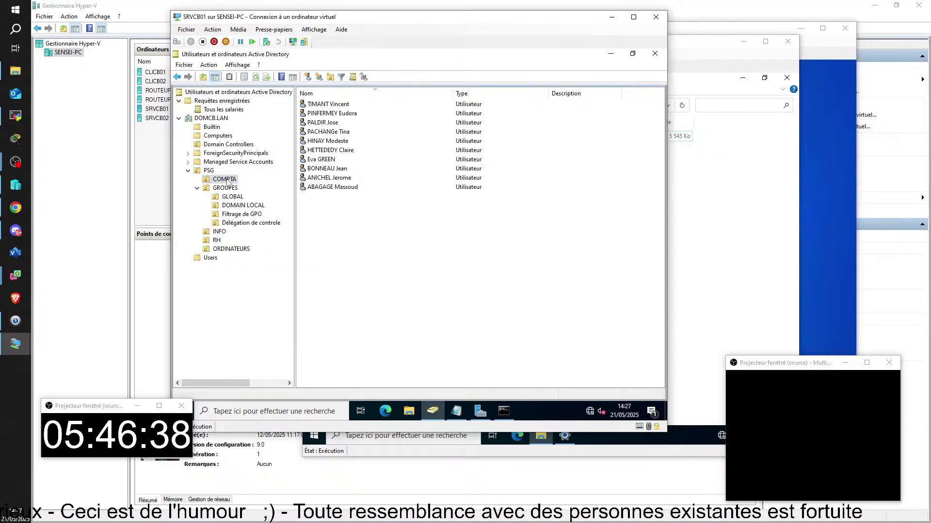
pyautogui.rightClick(227, 182)
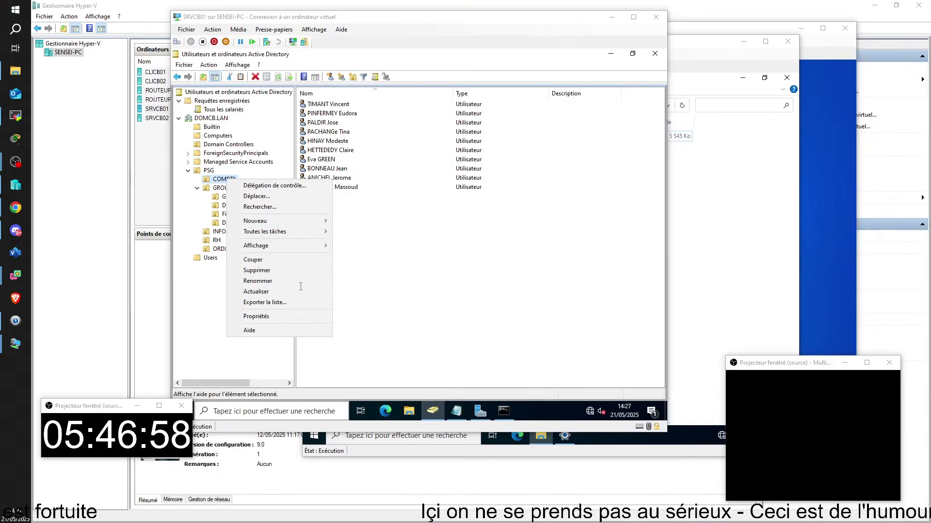
# - Start Delegation of Control on COMPTA and add the GA-Utilisateur password reset group as delegate
pyautogui.click(273, 186)
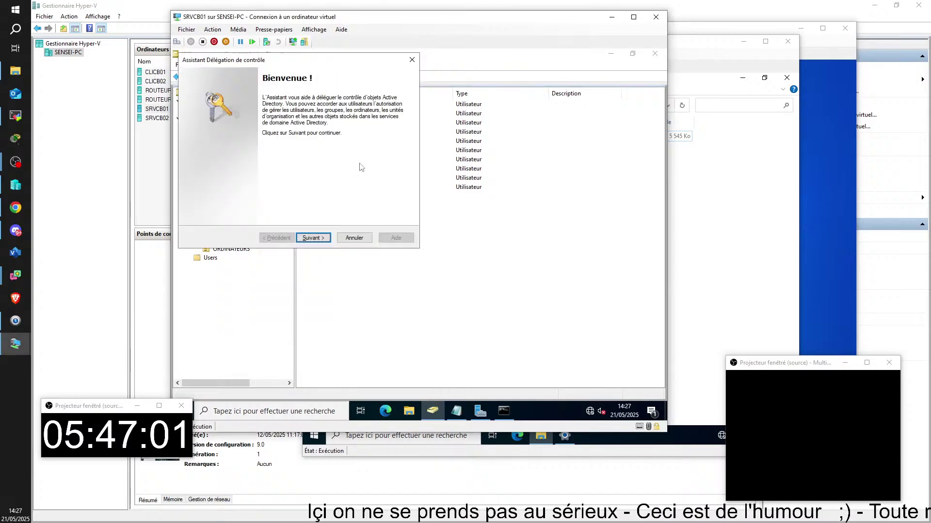
pyautogui.click(324, 238)
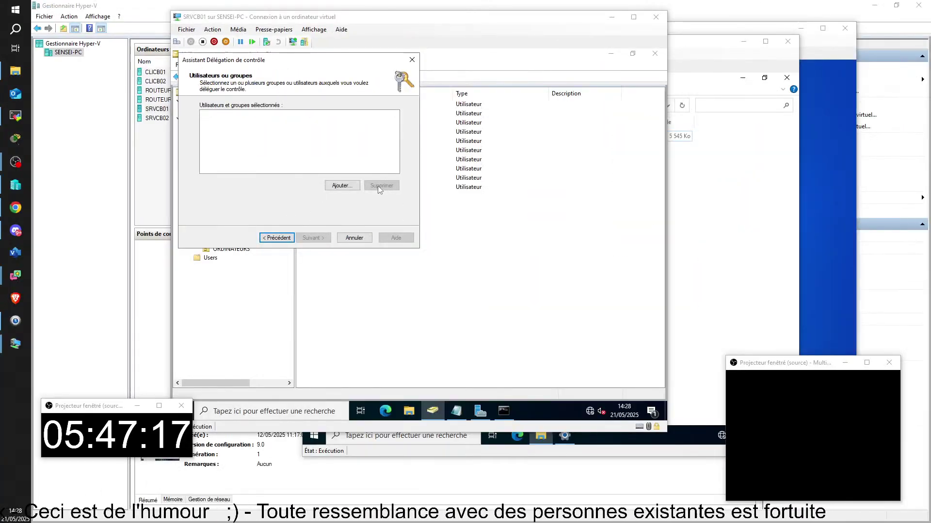
pyautogui.click(491, 292)
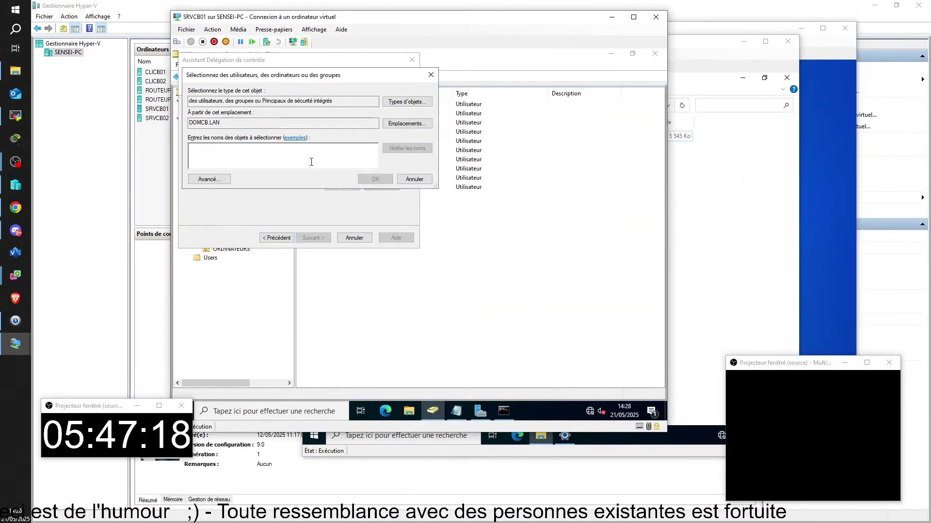
pyautogui.write('ga')
pyautogui.press('Return')
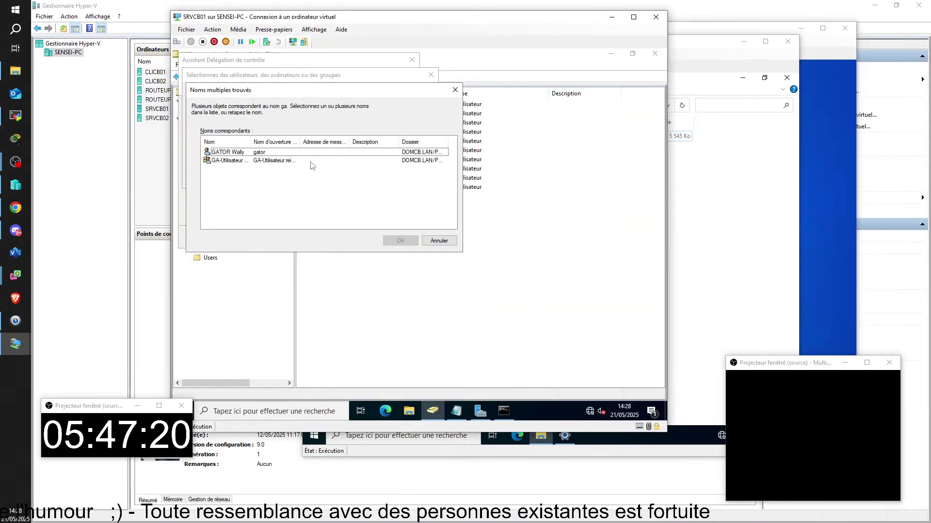
pyautogui.click(214, 160)
pyautogui.doubleClick(214, 160)
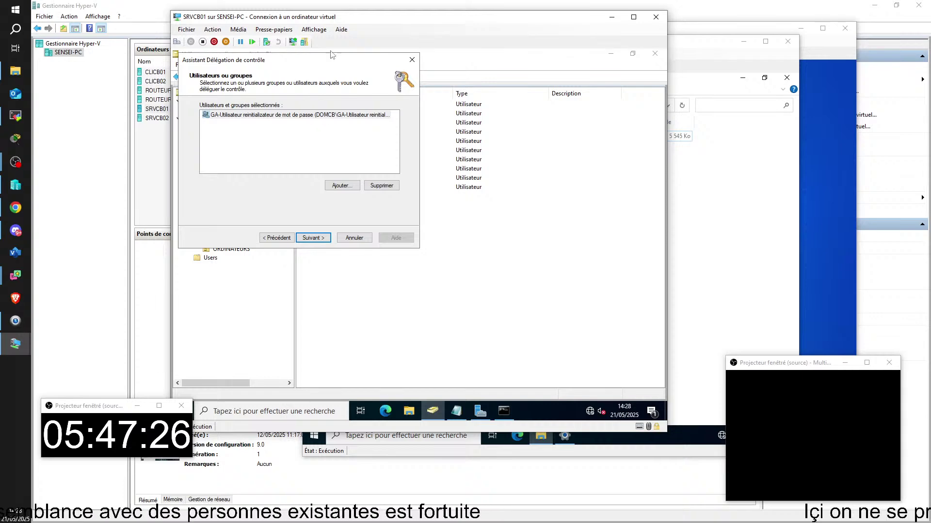
pyautogui.moveTo(286, 60); pyautogui.dragTo(364, 138)
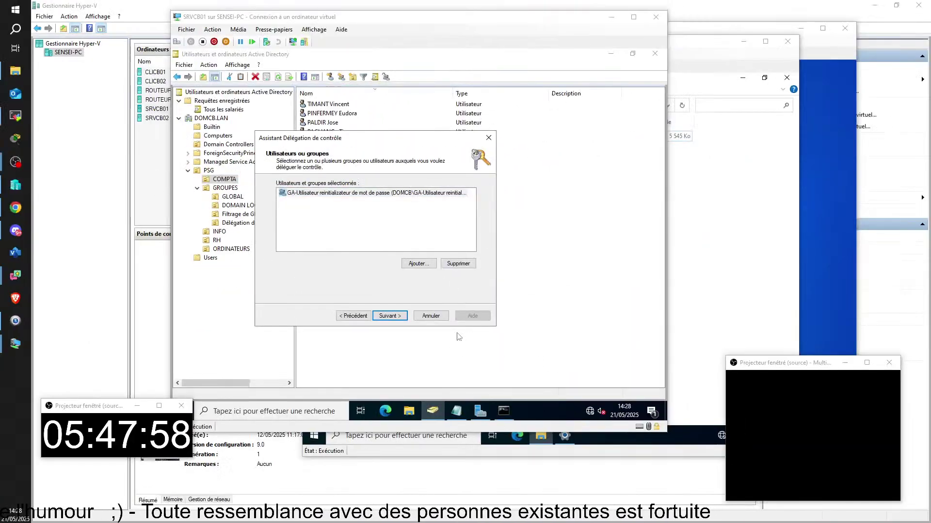
# - On the tasks page, tick 'Réinitialiser les mots de passe utilisateur et forcer le changement de mot de passe'
pyautogui.click(389, 316)
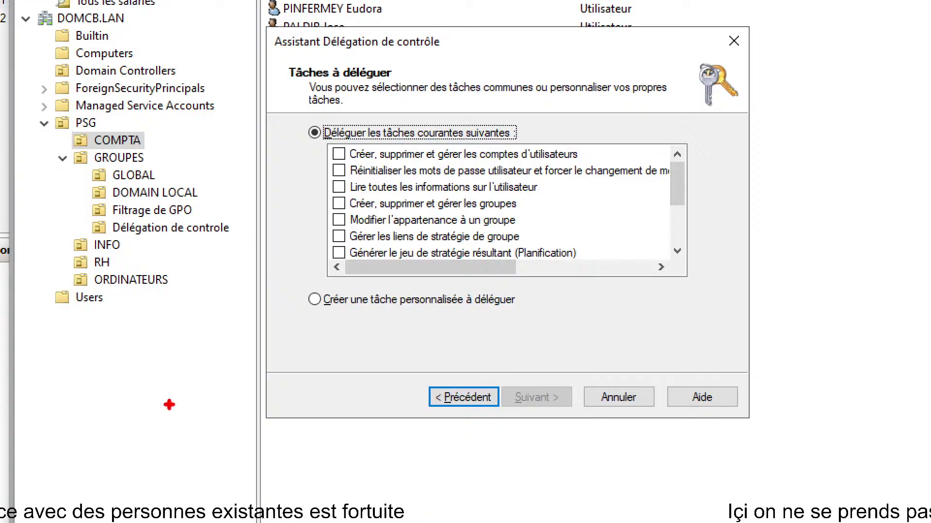
pyautogui.moveTo(310, 155)
pyautogui.mouseDown()
pyautogui.moveTo(311, 245)
pyautogui.moveTo(340, 253)
pyautogui.mouseUp()
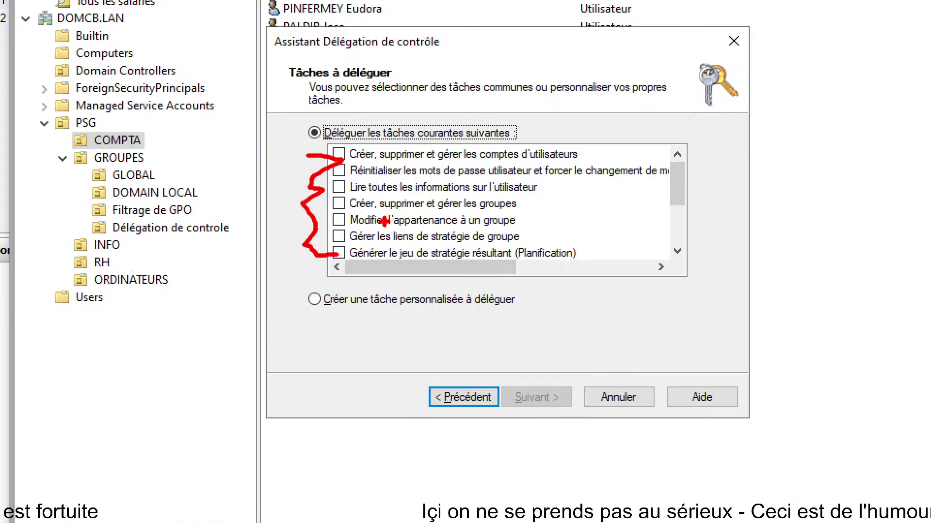
pyautogui.moveTo(388, 221); pyautogui.dragTo(480, 220)
pyautogui.moveTo(387, 208); pyautogui.dragTo(490, 196)
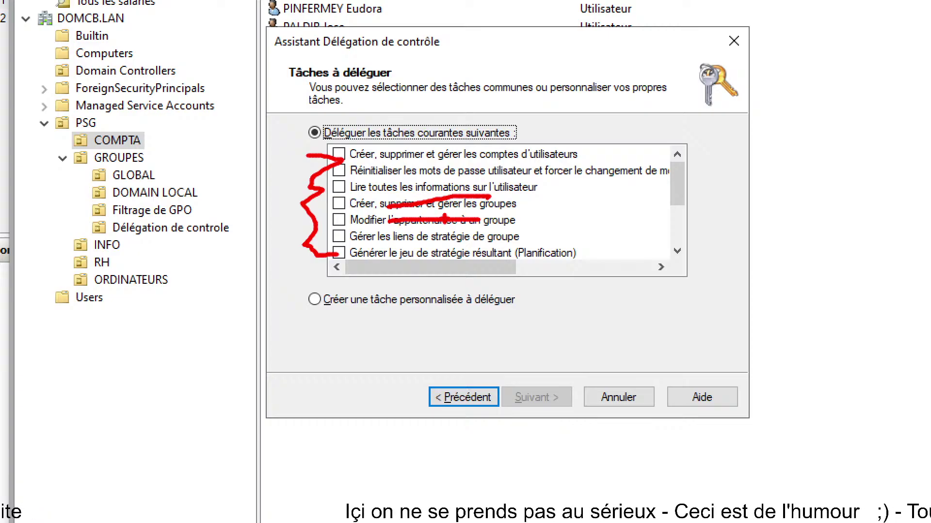
pyautogui.moveTo(401, 186); pyautogui.dragTo(493, 190)
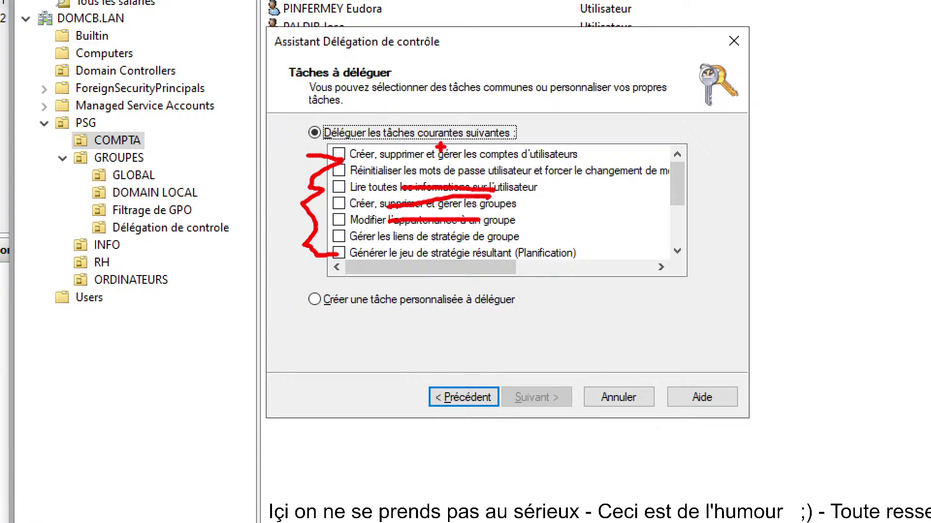
pyautogui.moveTo(410, 151); pyautogui.dragTo(442, 149)
pyautogui.moveTo(325, 162)
pyautogui.mouseDown()
pyautogui.moveTo(502, 194)
pyautogui.moveTo(525, 165)
pyautogui.moveTo(701, 173)
pyautogui.moveTo(657, 194)
pyautogui.moveTo(673, 188)
pyautogui.mouseUp()
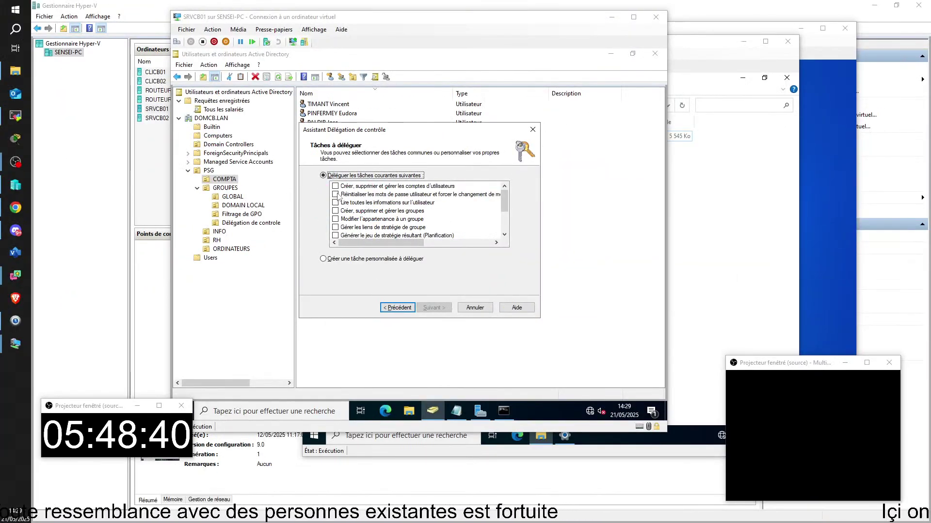
pyautogui.click(335, 194)
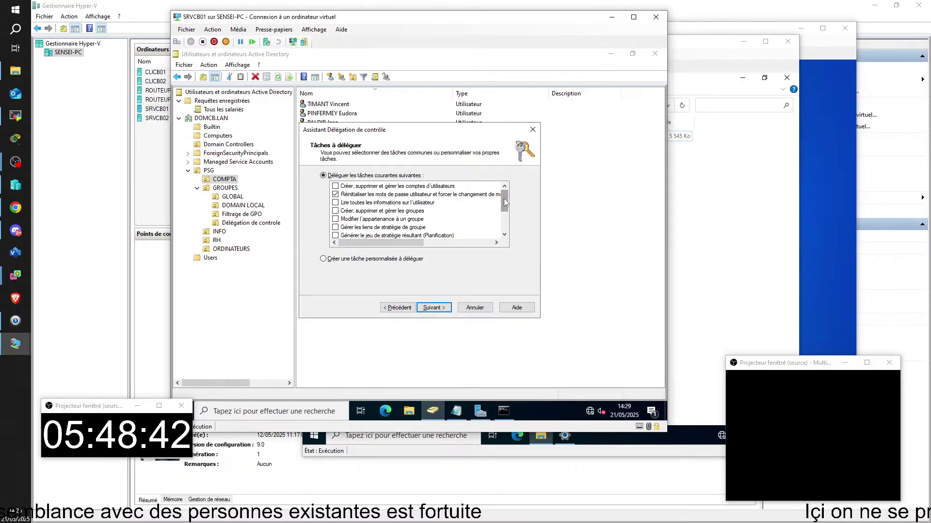
# - Review the delegable tasks, leave only the password reset task checked, and continue to the summary
pyautogui.moveTo(505, 202)
pyautogui.mouseDown()
pyautogui.moveTo(506, 228)
pyautogui.moveTo(506, 202)
pyautogui.mouseUp()
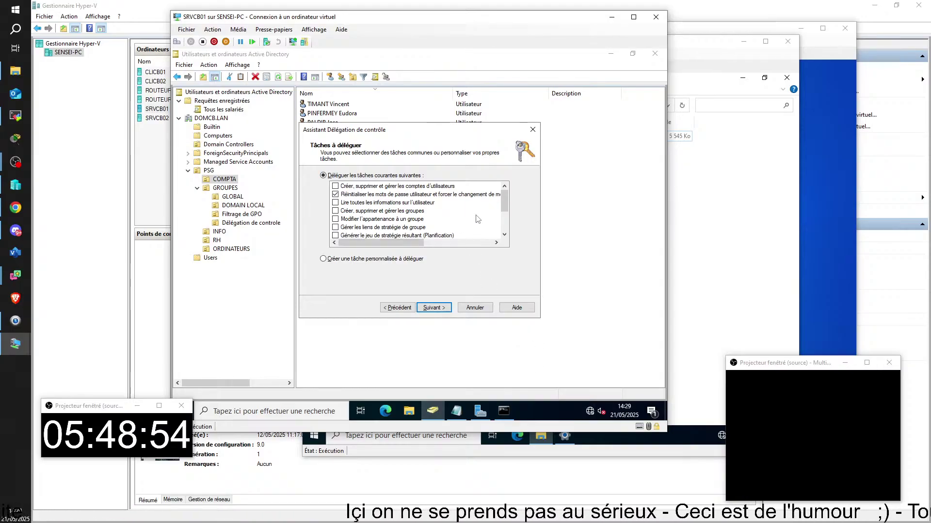
pyautogui.scroll(-2, 477, 219)
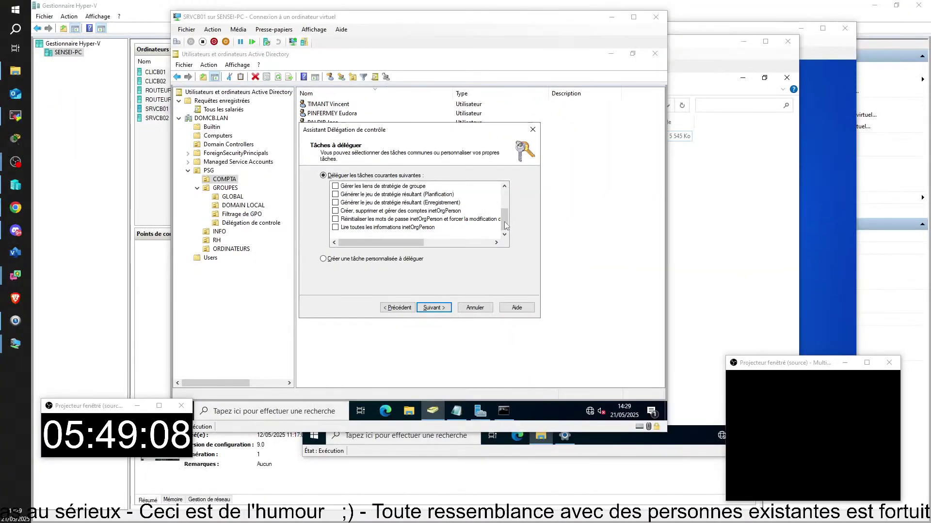
pyautogui.click(507, 202)
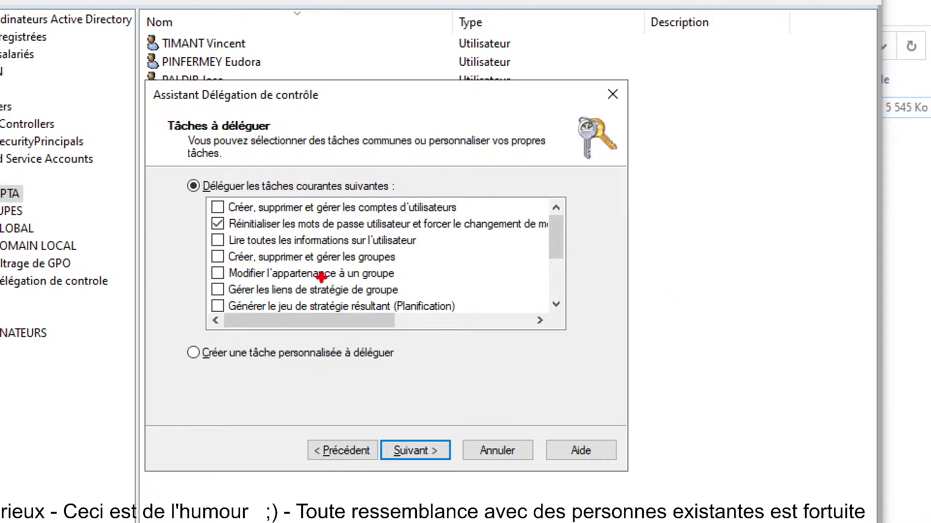
pyautogui.moveTo(352, 203)
pyautogui.mouseDown()
pyautogui.moveTo(421, 260)
pyautogui.moveTo(407, 228)
pyautogui.moveTo(451, 202)
pyautogui.mouseUp()
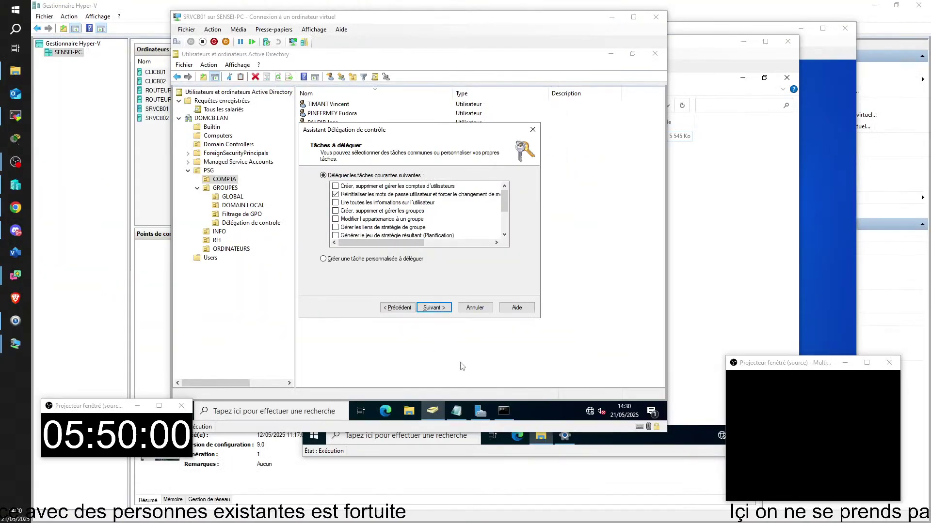
pyautogui.click(430, 454)
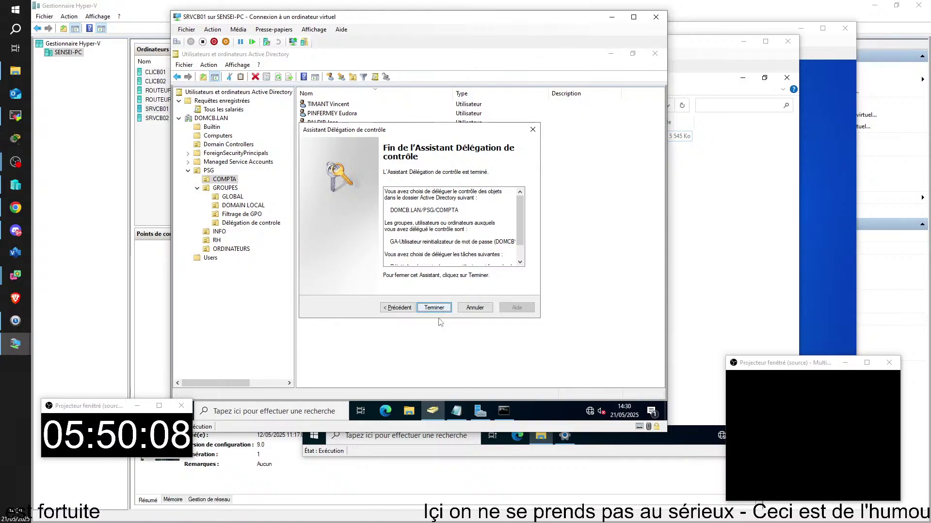
# - Finish the wizard, granting GA-Utilisateur password-reset control over DOMCB.LAN/PSG/COMPTA
pyautogui.click(434, 309)
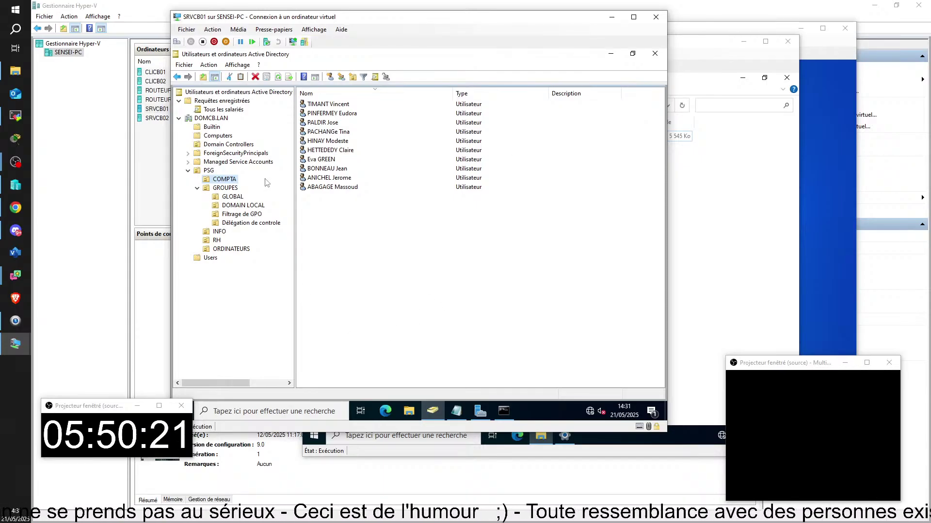
pyautogui.click(2, 445)
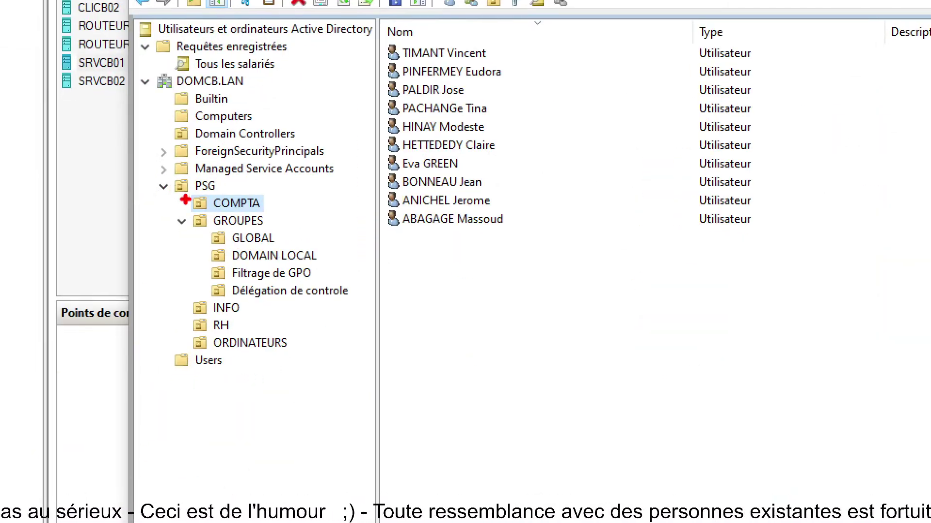
pyautogui.moveTo(186, 190); pyautogui.dragTo(296, 216)
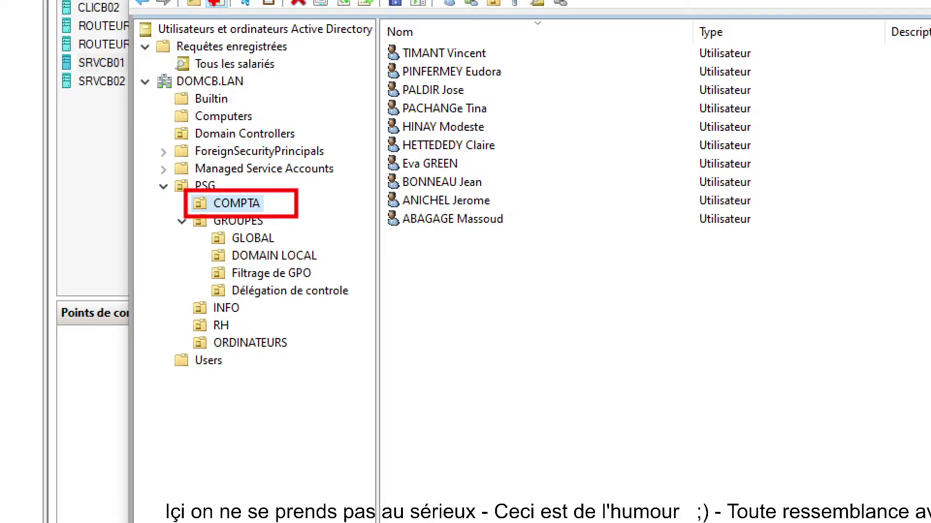
pyautogui.moveTo(445, 50)
pyautogui.mouseDown()
pyautogui.moveTo(452, 147)
pyautogui.moveTo(488, 224)
pyautogui.mouseUp()
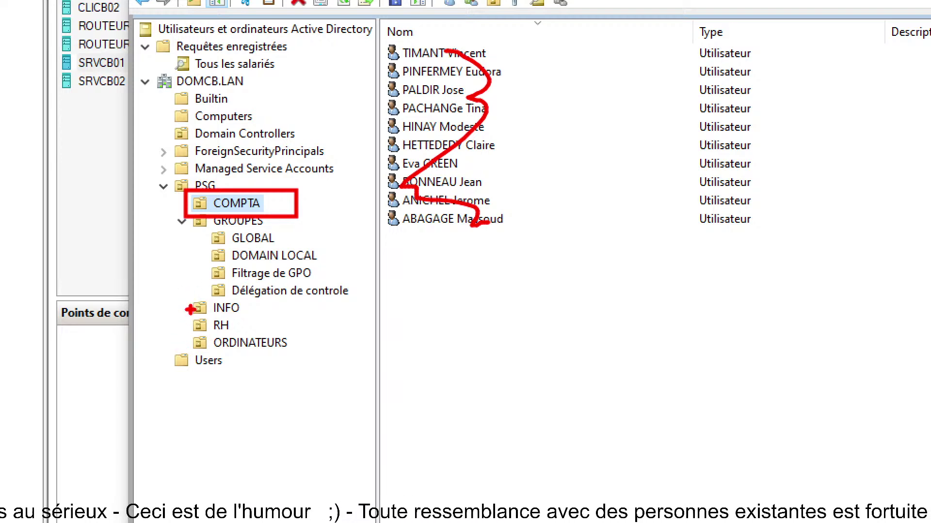
pyautogui.moveTo(192, 302); pyautogui.dragTo(246, 334)
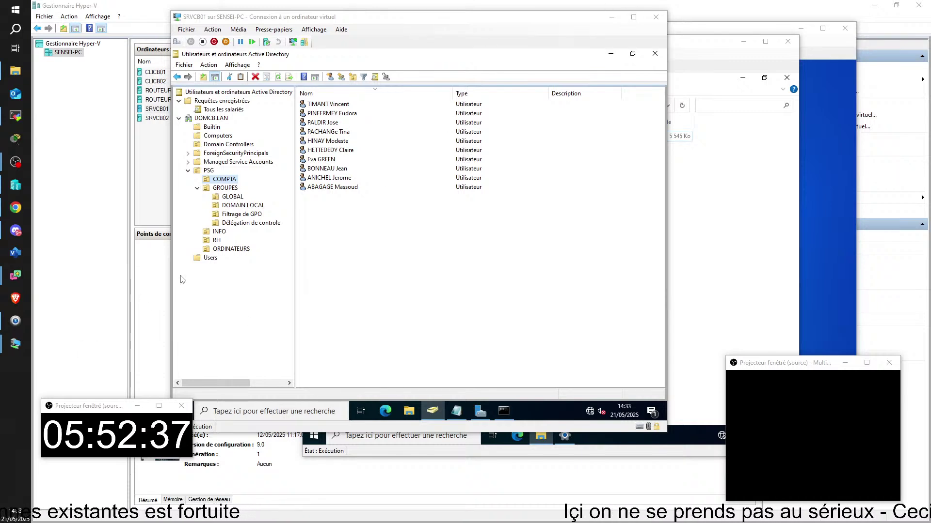
# - List the INFO unit's nine users and select one of them, briefly revisiting COMPTA
pyautogui.click(223, 232)
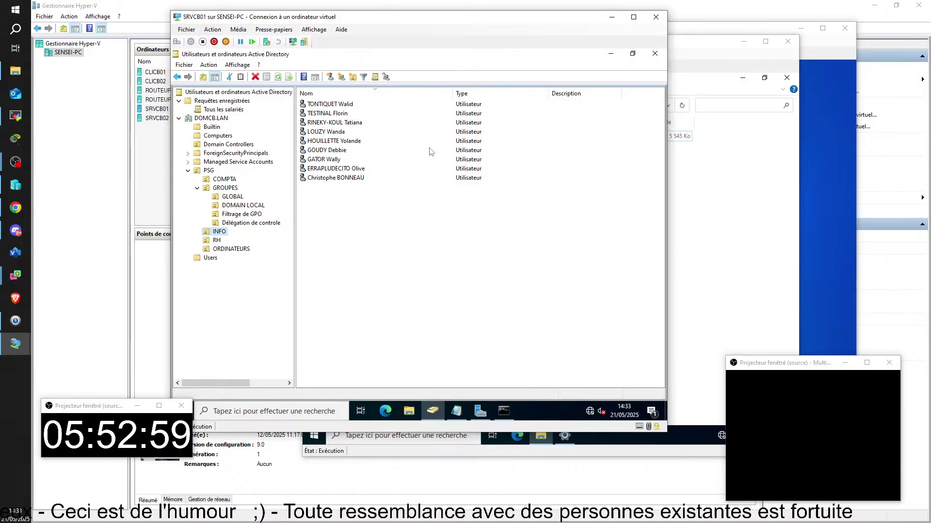
pyautogui.click(346, 133)
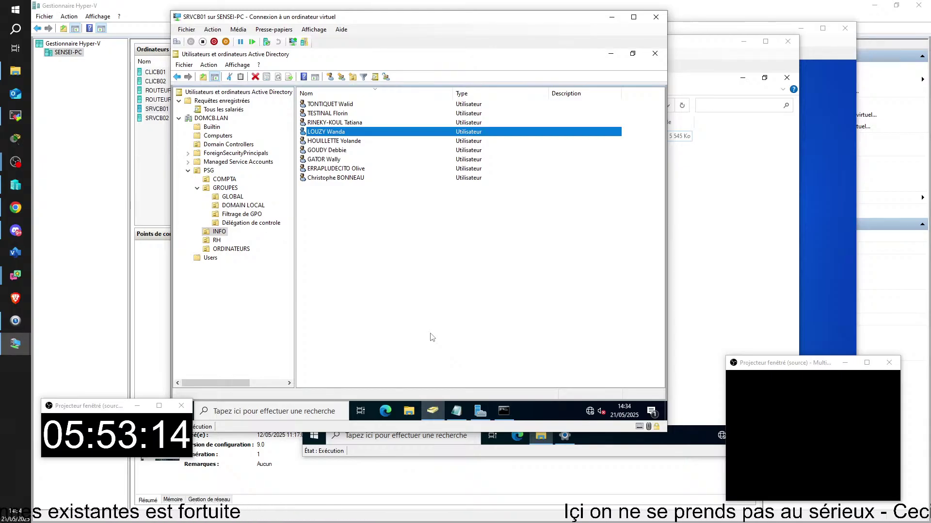
pyautogui.click(225, 180)
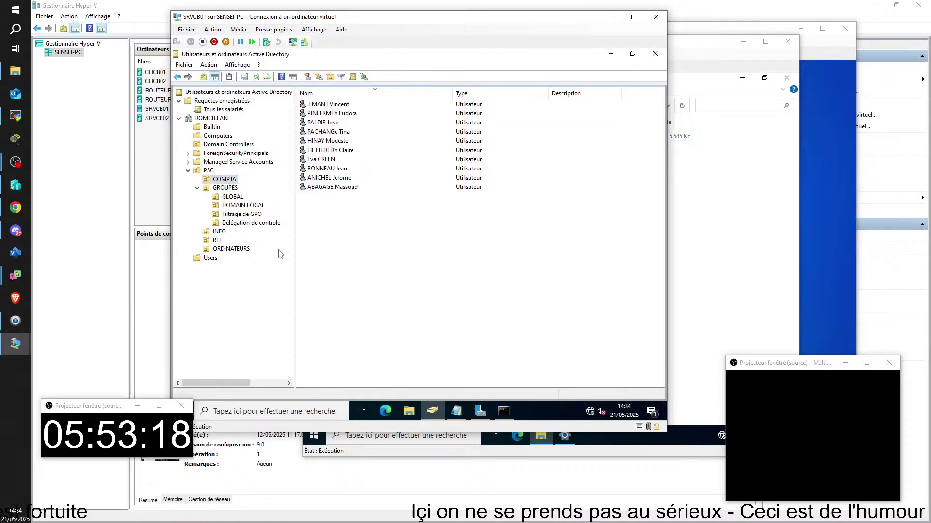
pyautogui.click(219, 232)
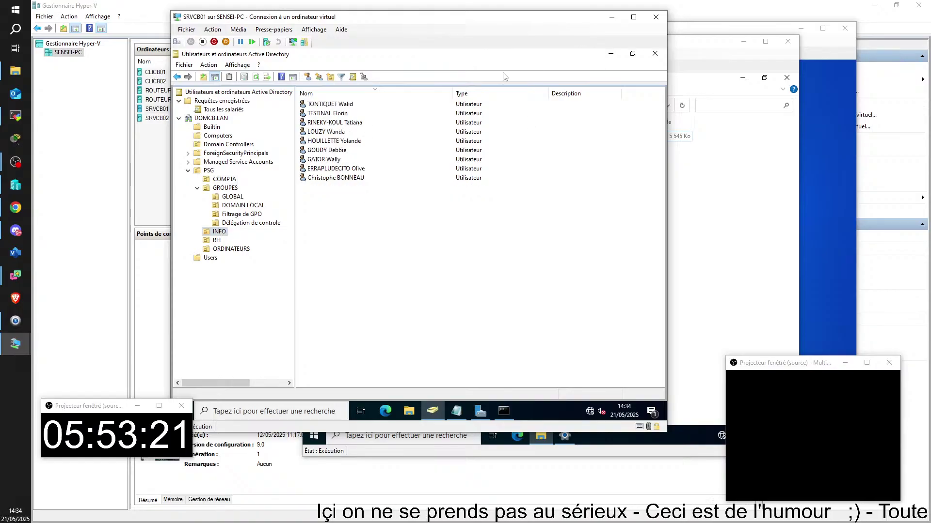
pyautogui.click(342, 133)
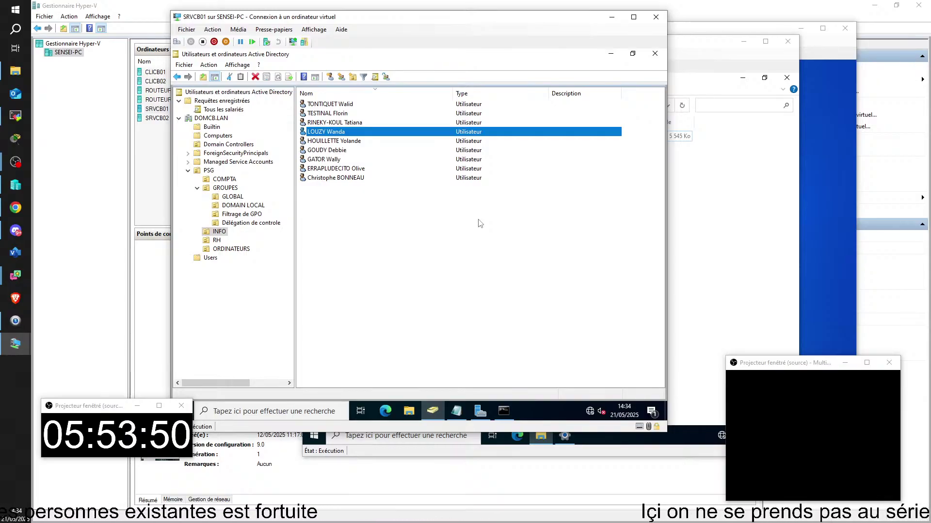
# - Expand PSG and select COMPTA to list its ten user accounts
pyautogui.click(210, 170)
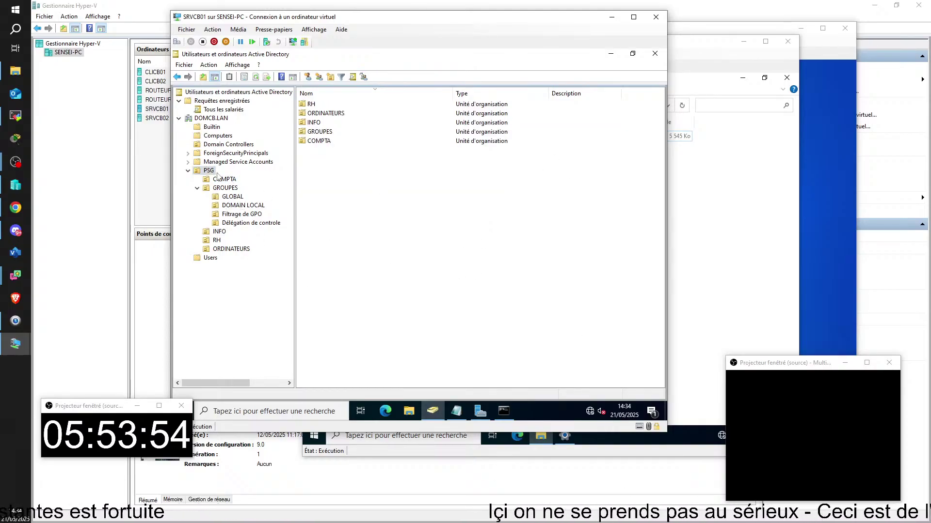
pyautogui.click(223, 180)
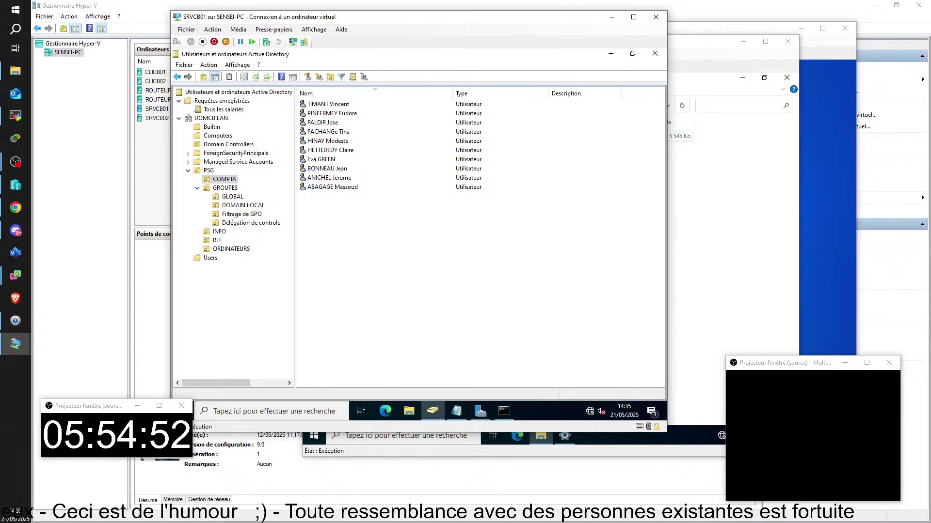
# - Open the context menu for the first user account listed in the COMPTA OU
pyautogui.rightClick(318, 105)
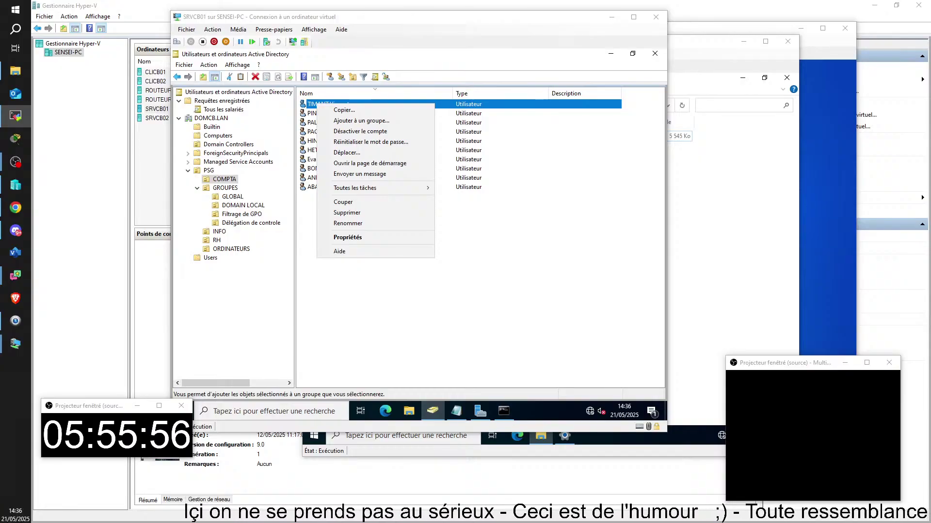
# - Maximise the TightVNC viewer and sign in to SRVJP01 with the account password; the sign-in method is refused
pyautogui.moveTo(930, 266); pyautogui.dragTo(621, 14)
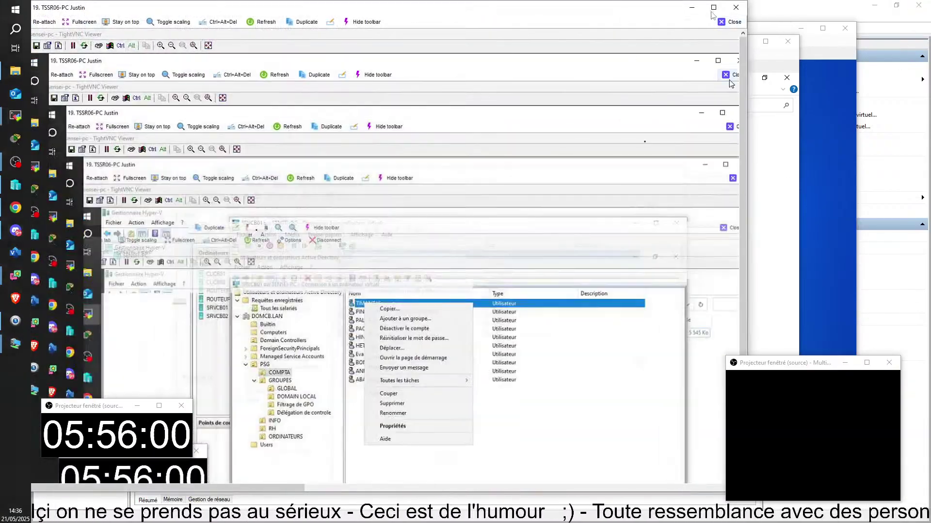
pyautogui.click(713, 8)
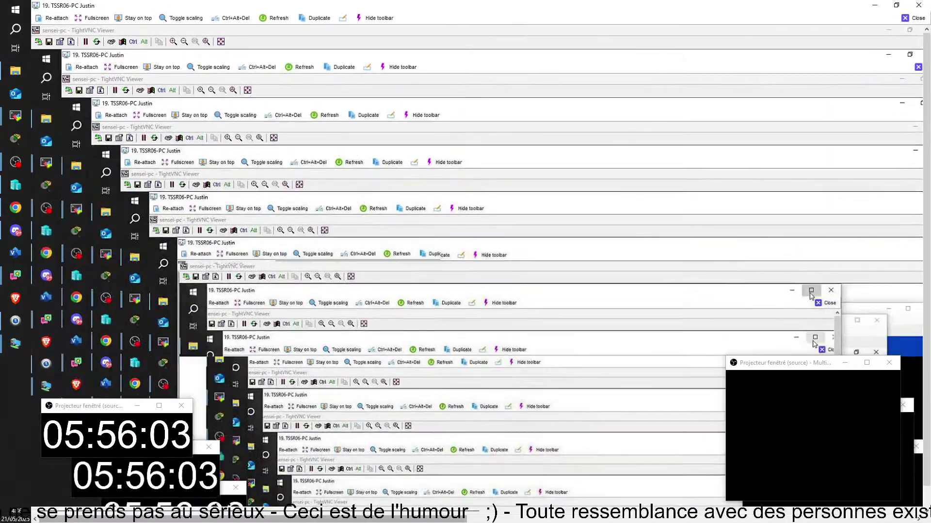
pyautogui.moveTo(171, 519); pyautogui.dragTo(619, 509)
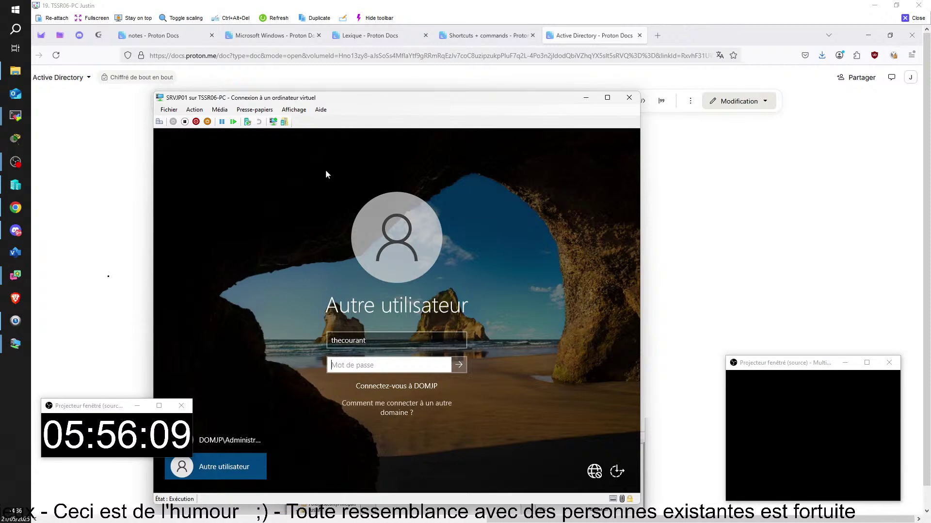
pyautogui.write('•••••')
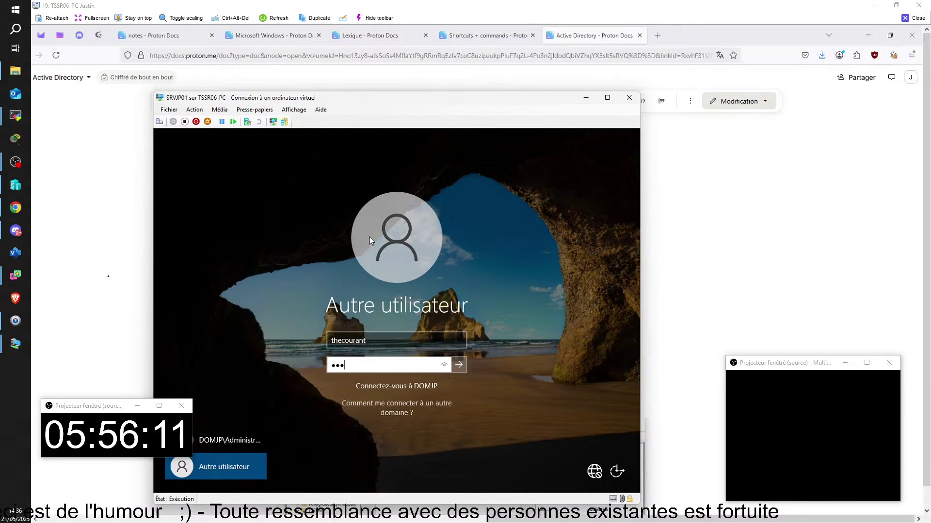
pyautogui.write('•')
pyautogui.press('Return')
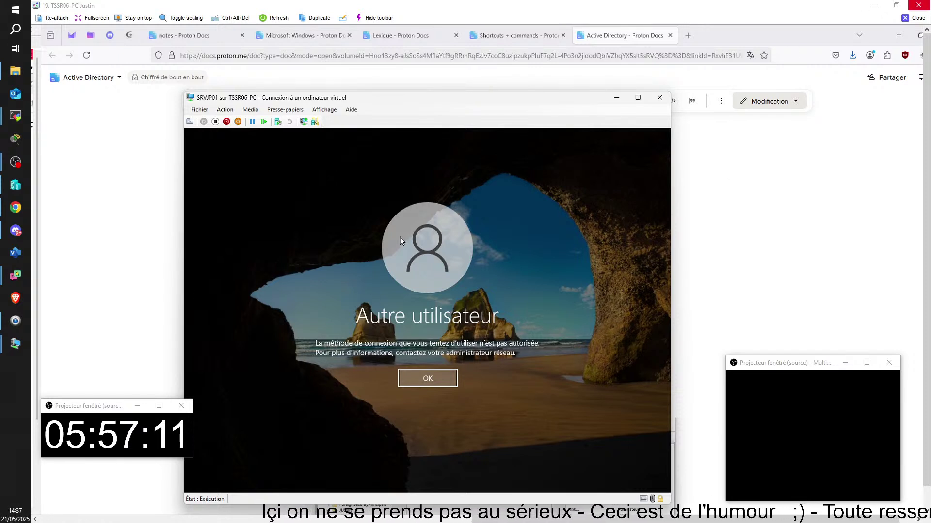
# - Close the TightVNC viewer and dismiss the user's context menu in SRVCB01's COMPTA list
pyautogui.click(913, 18)
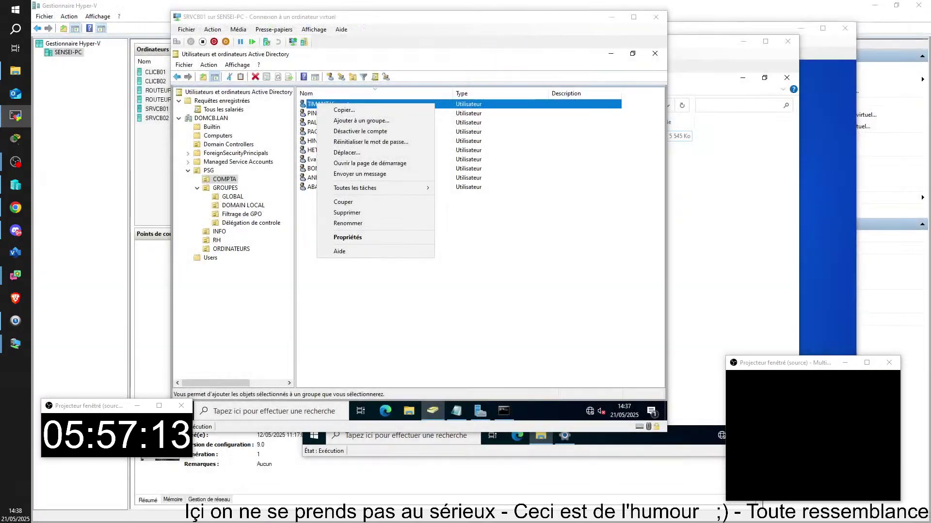
pyautogui.click(408, 335)
pyautogui.click(409, 336)
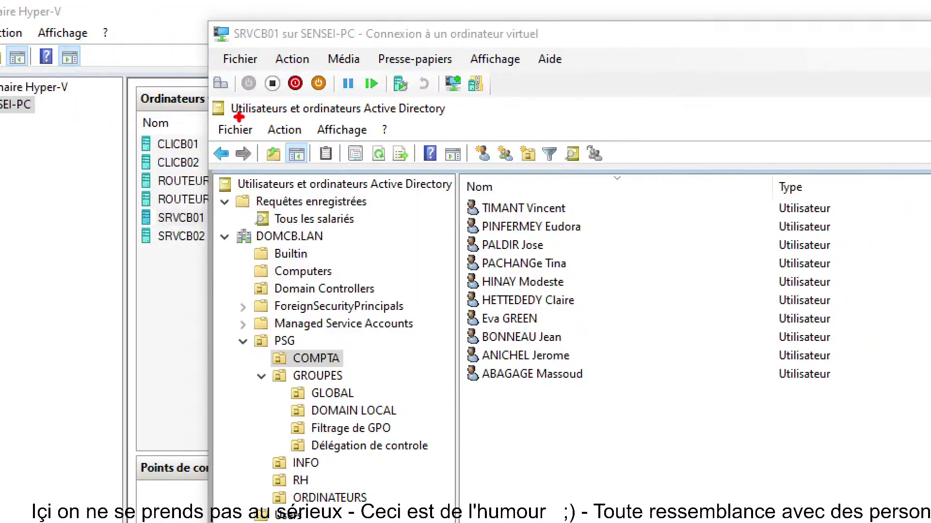
pyautogui.moveTo(212, 96)
pyautogui.mouseDown()
pyautogui.moveTo(381, 152)
pyautogui.moveTo(462, 122)
pyautogui.mouseUp()
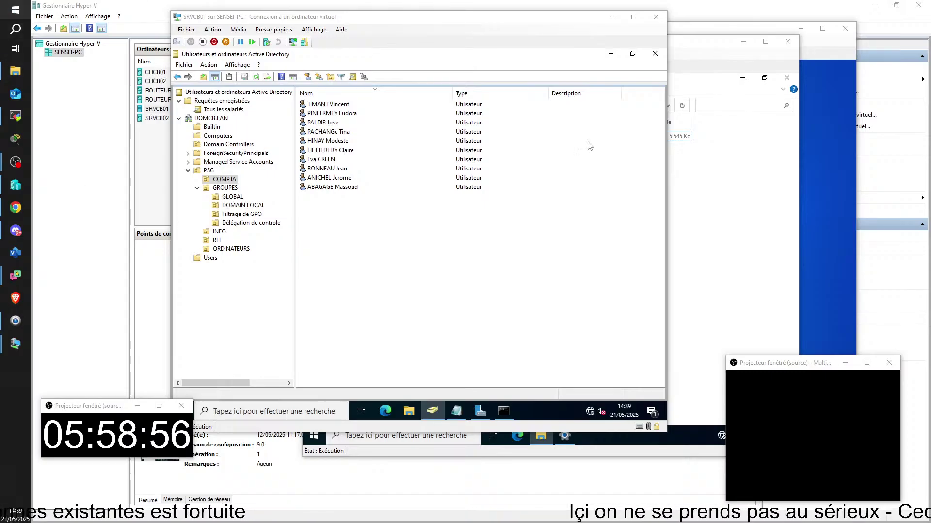
# - Connect to CLICB01 from Hyper-V Manager, close the Documents folder and open the je t'ml note
pyautogui.click(165, 159)
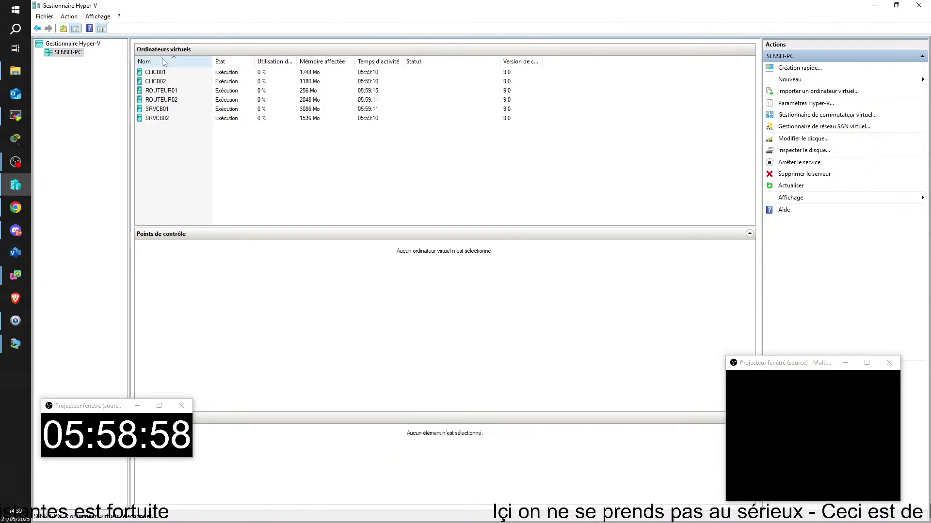
pyautogui.doubleClick(155, 72)
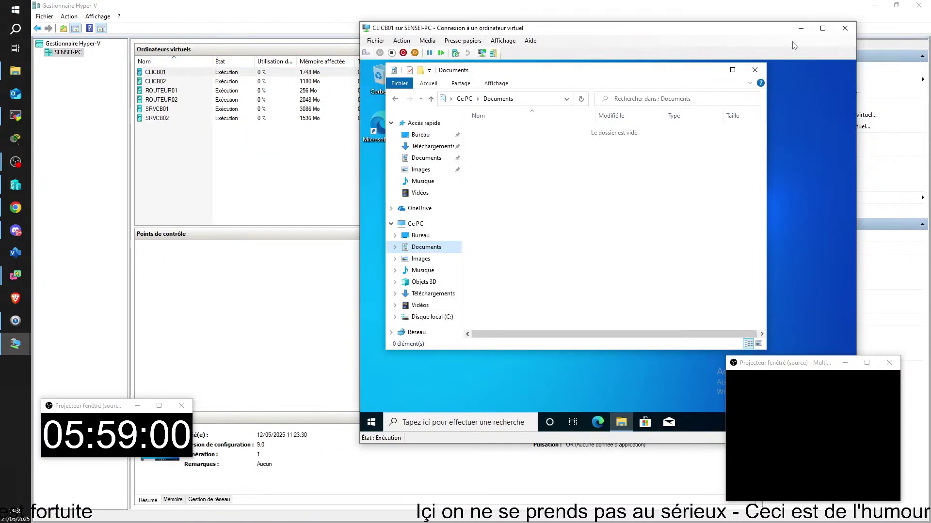
pyautogui.click(759, 72)
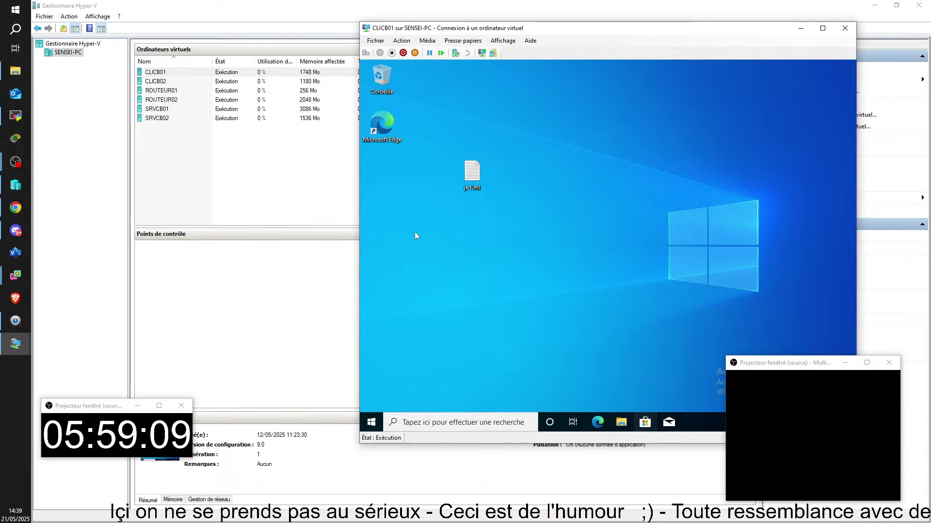
pyautogui.doubleClick(469, 177)
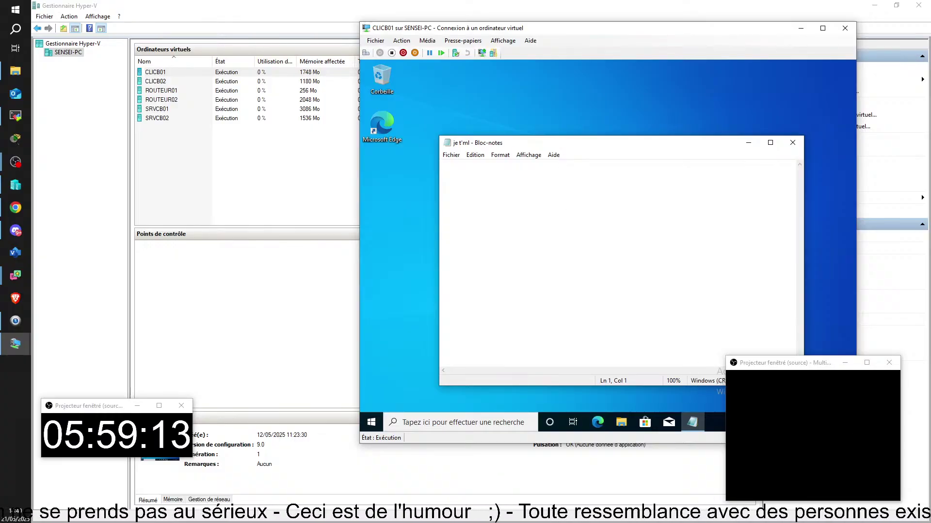
# - Type RSAT, Remote, Server, Administration and Tools on separate lines in the note
pyautogui.write('RS')
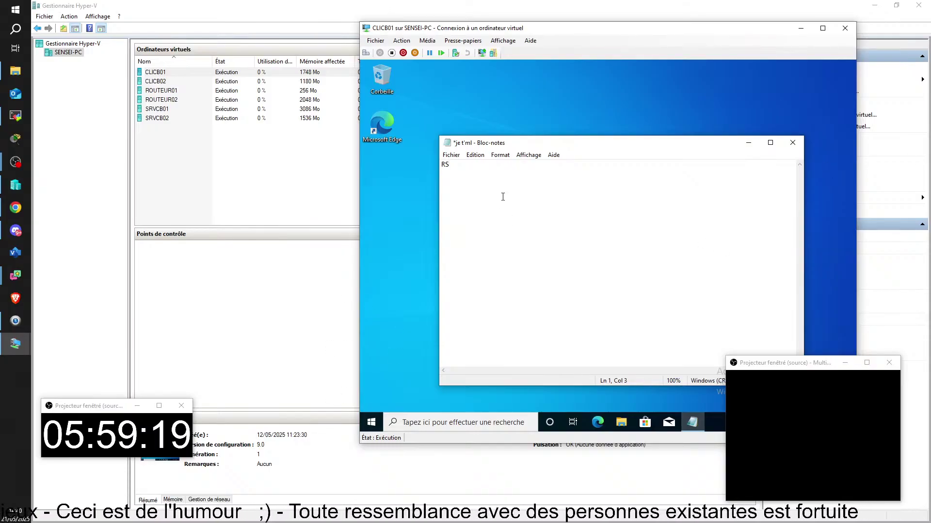
pyautogui.write('AT')
pyautogui.press('Return')
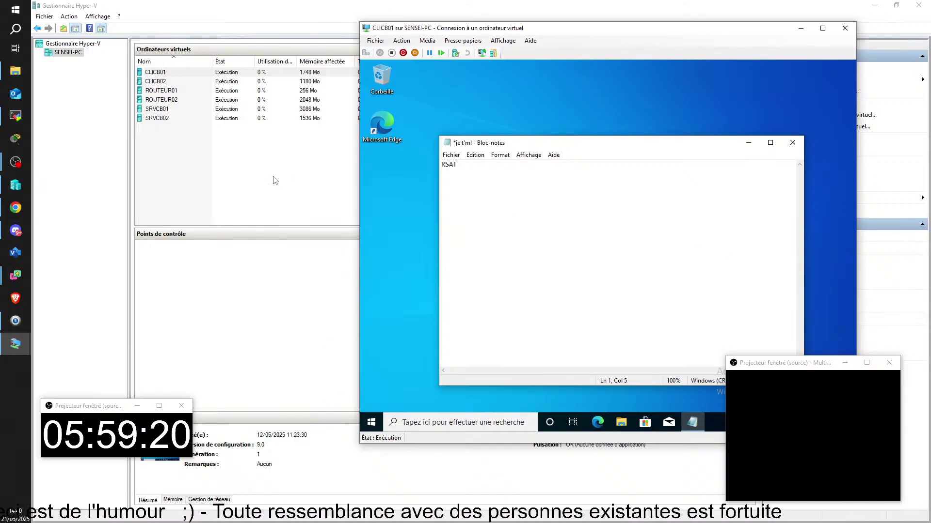
pyautogui.write('Remote')
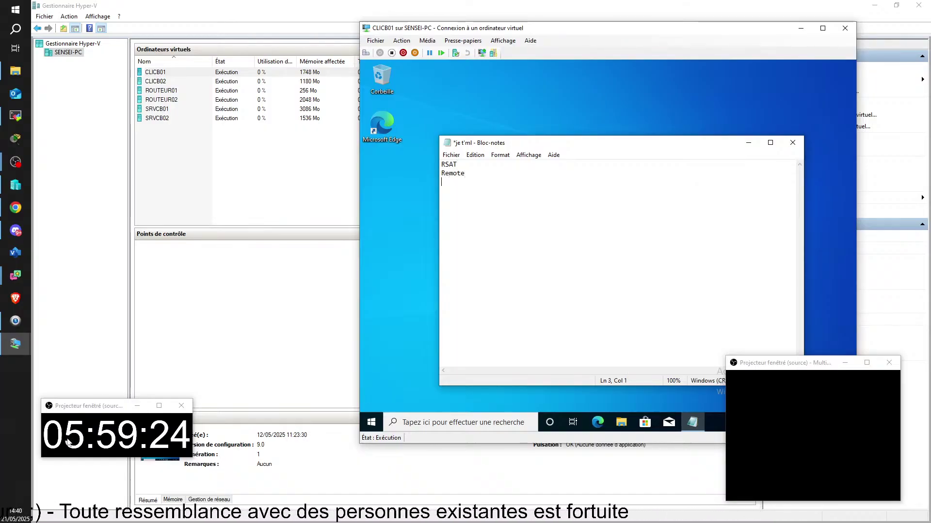
pyautogui.press('Return')
pyautogui.write('Server')
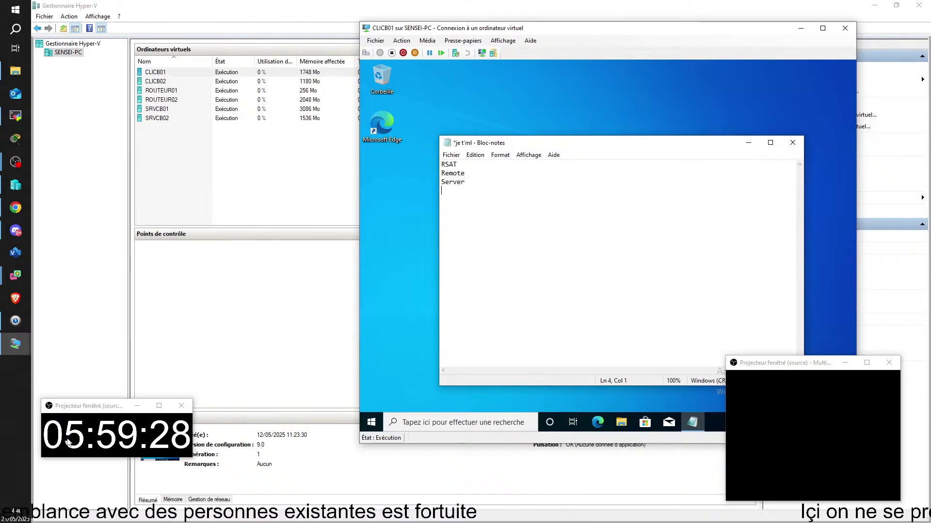
pyautogui.press('Return')
pyautogui.write('Administratetion')
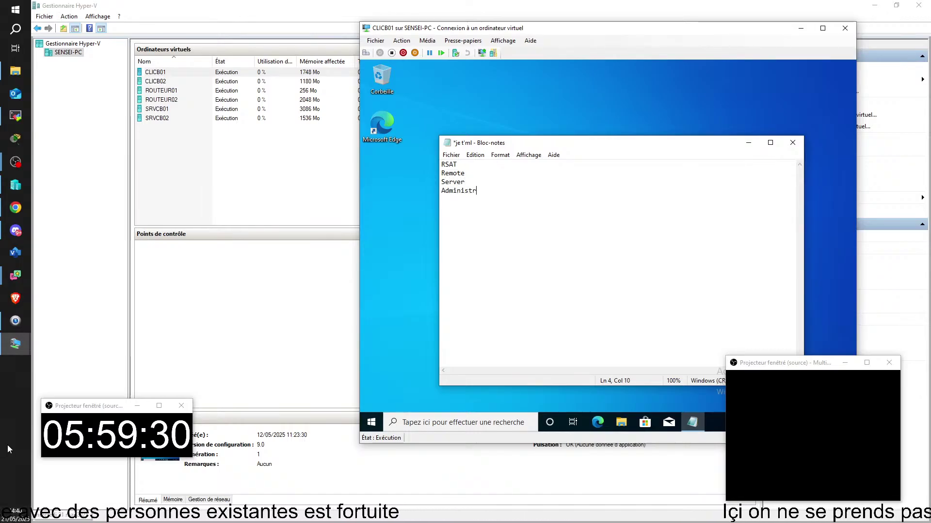
pyautogui.press('Left')
pyautogui.press('Left')
pyautogui.press('Left')
pyautogui.press('Left')
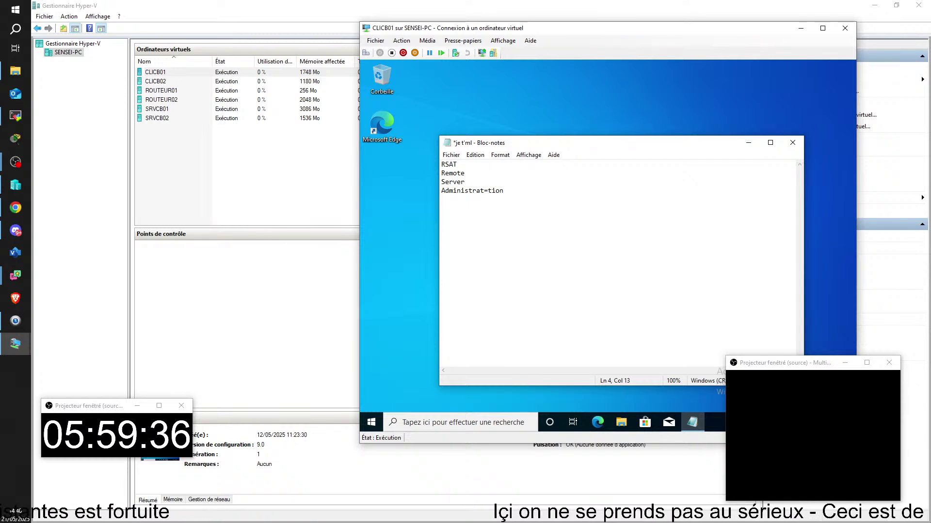
pyautogui.press('End')
pyautogui.press('Return')
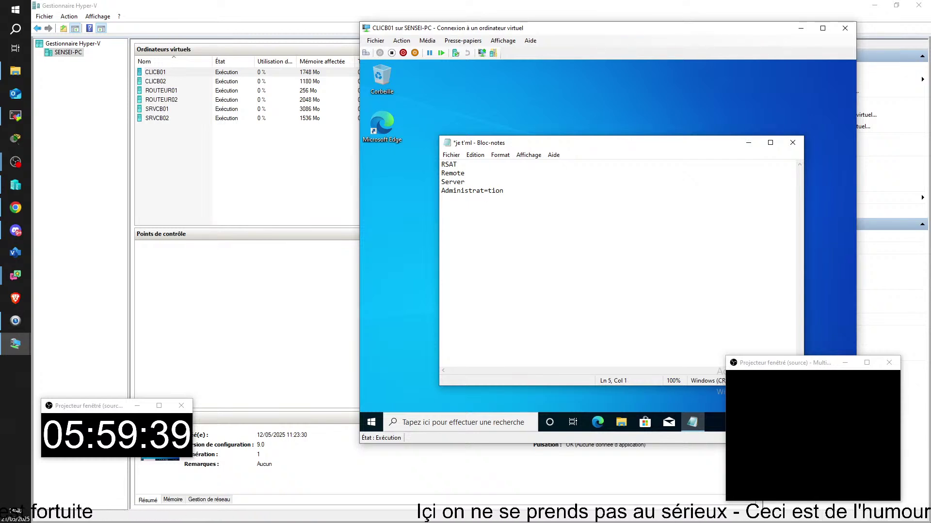
pyautogui.write('Tools')
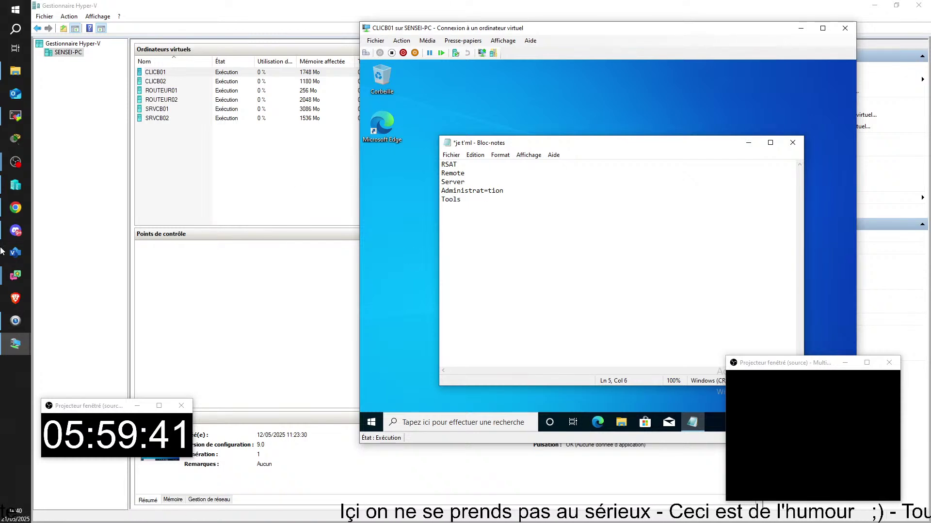
pyautogui.click(14, 397)
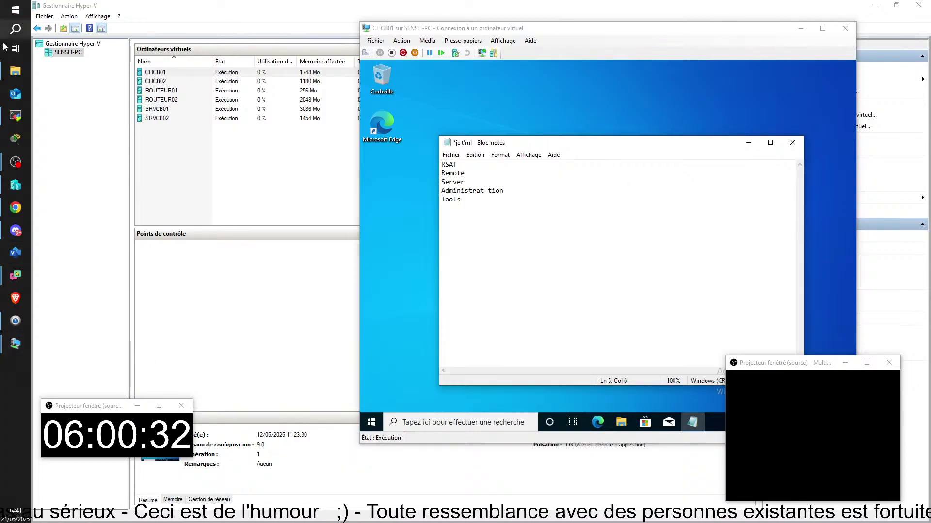
# - Browse from 7ZIP through 2 -Application into the RSAT folder and select WindowsTH-KB2693643-x64.msu
pyautogui.click(19, 76)
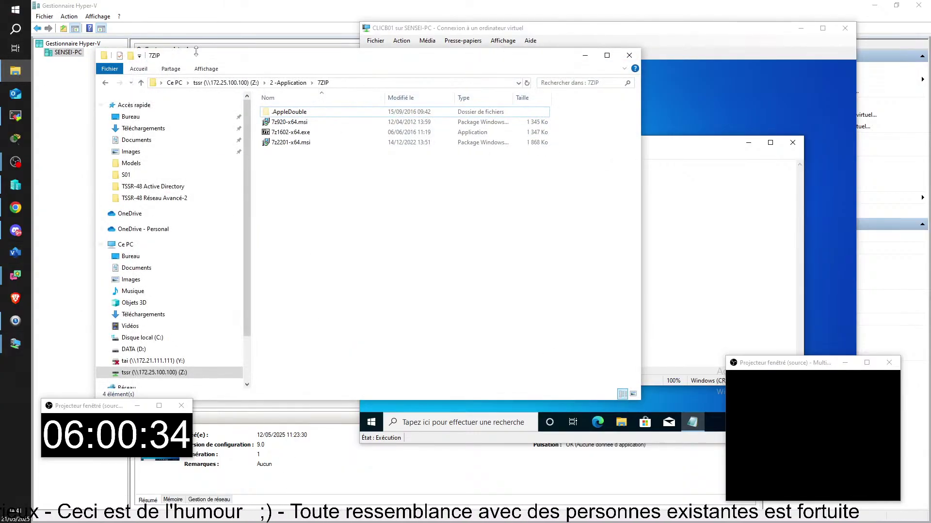
pyautogui.click(286, 83)
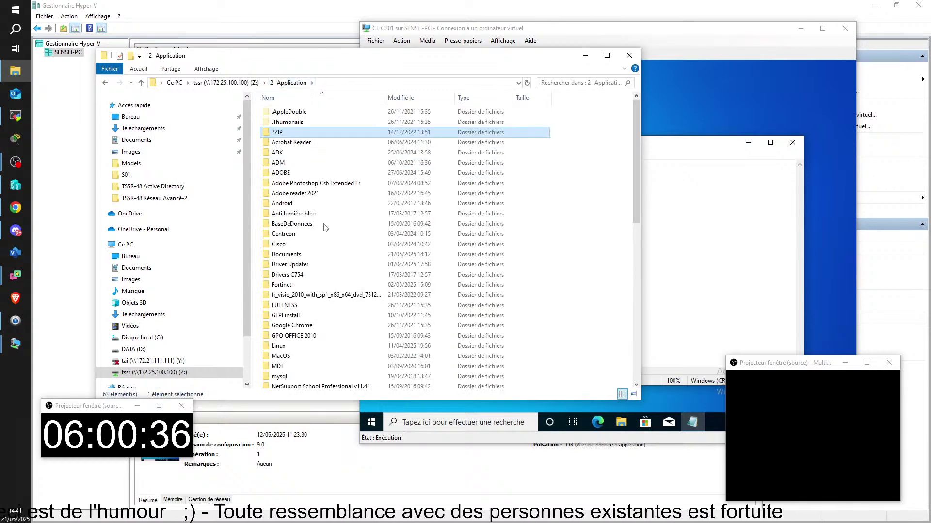
pyautogui.scroll(-1, 321, 340)
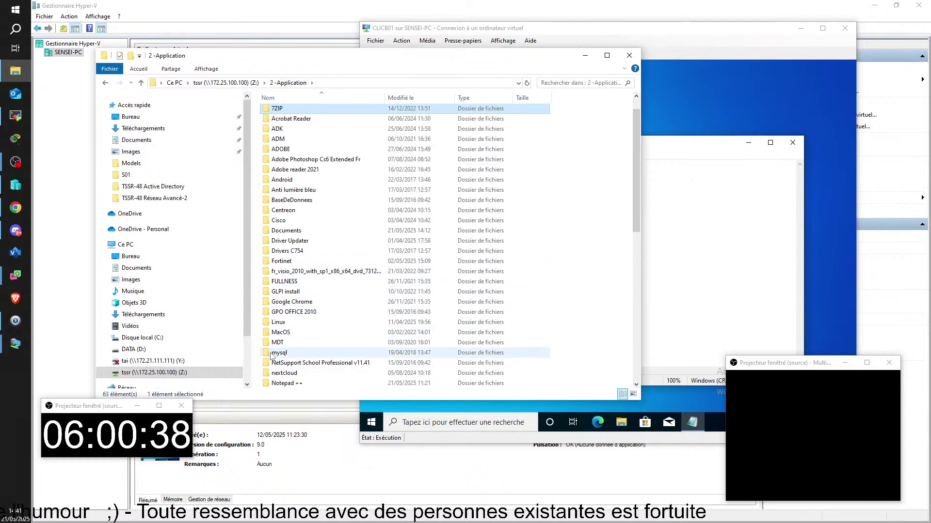
pyautogui.scroll(-4, 286, 324)
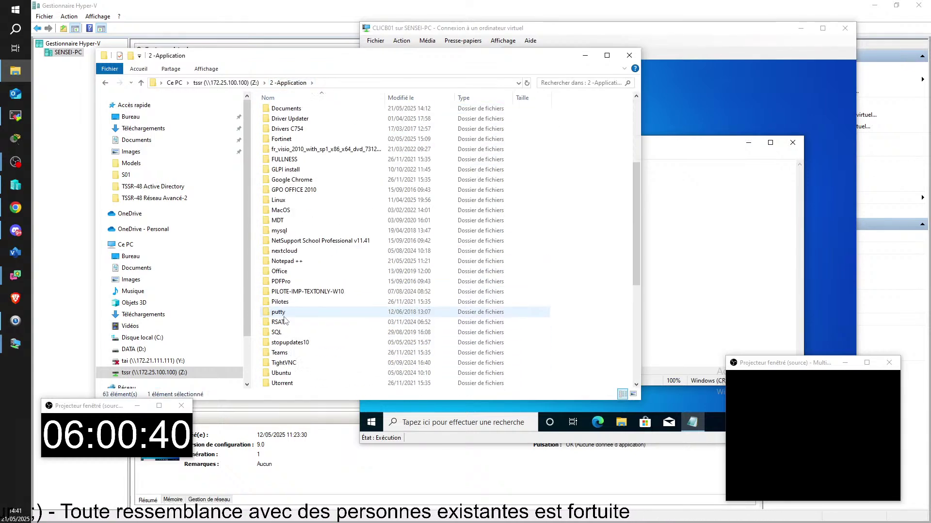
pyautogui.click(277, 325)
pyautogui.doubleClick(278, 323)
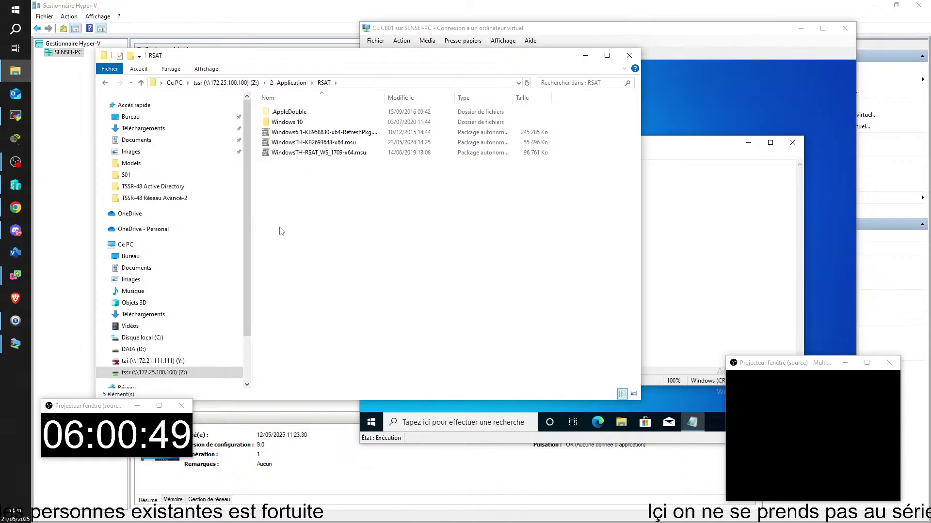
pyautogui.doubleClick(281, 122)
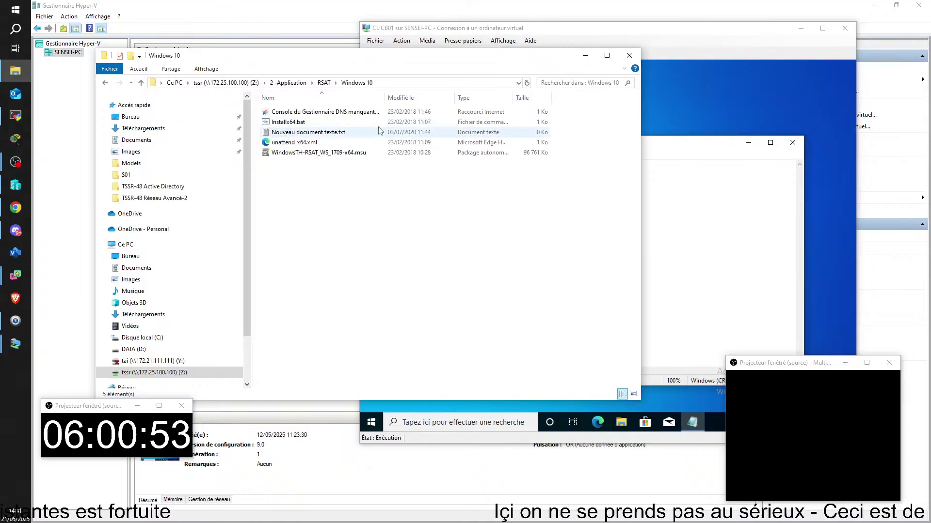
pyautogui.click(320, 82)
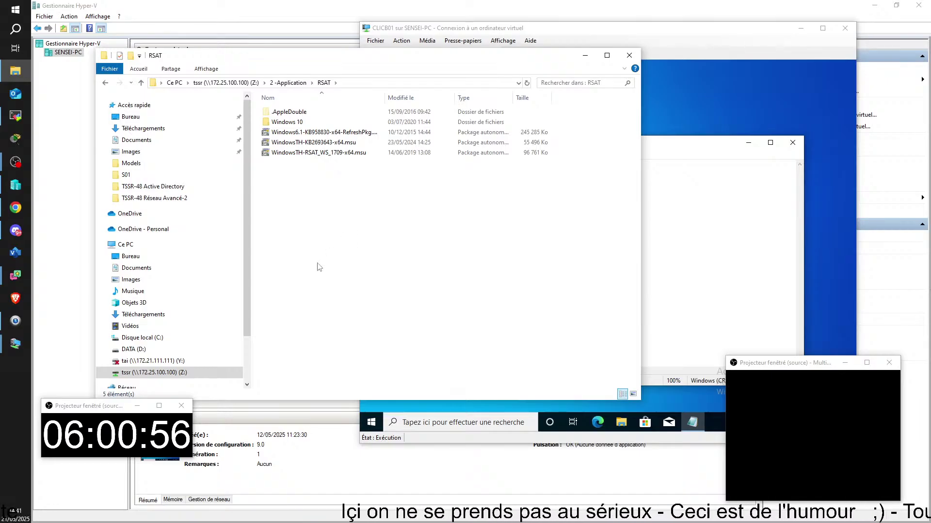
pyautogui.click(323, 142)
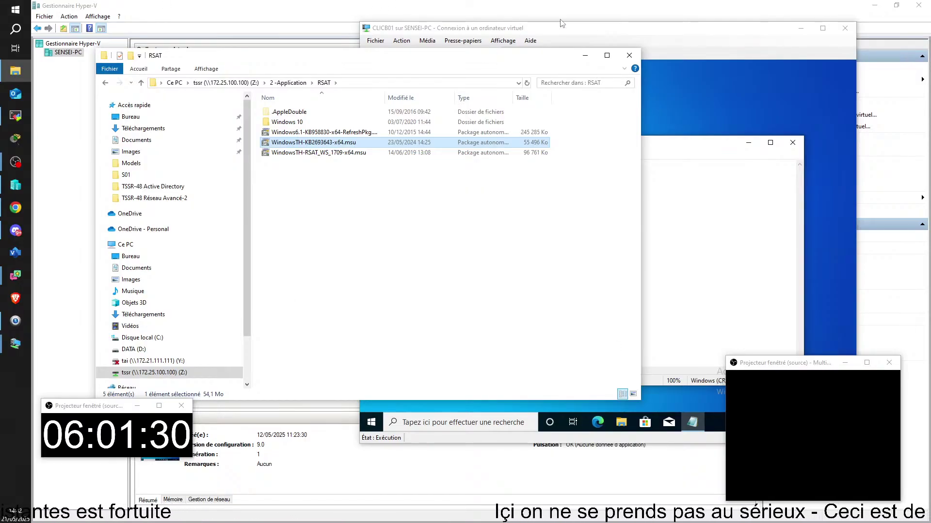
# - Run dsa.msc on CLICB01, dismiss the not-found error and move the VM window aside
pyautogui.click(562, 32)
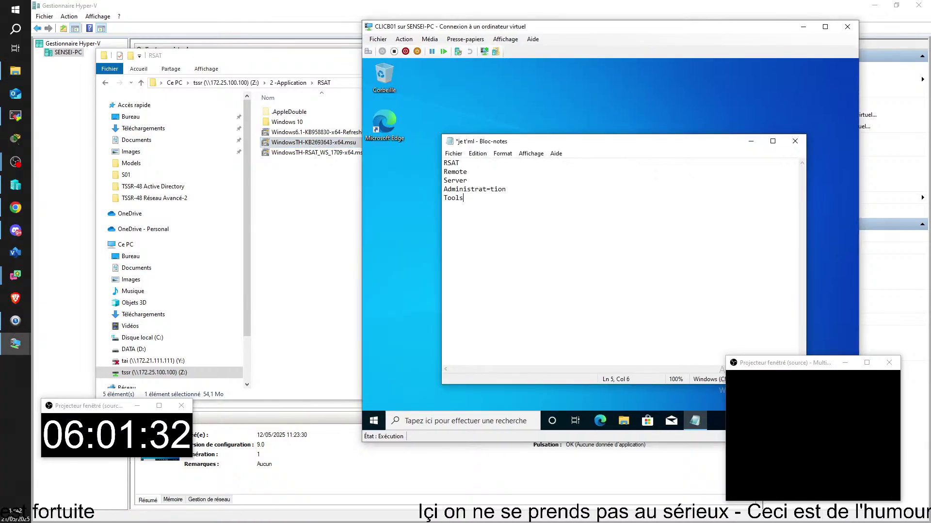
pyautogui.press('super+r')
pyautogui.write('dsa')
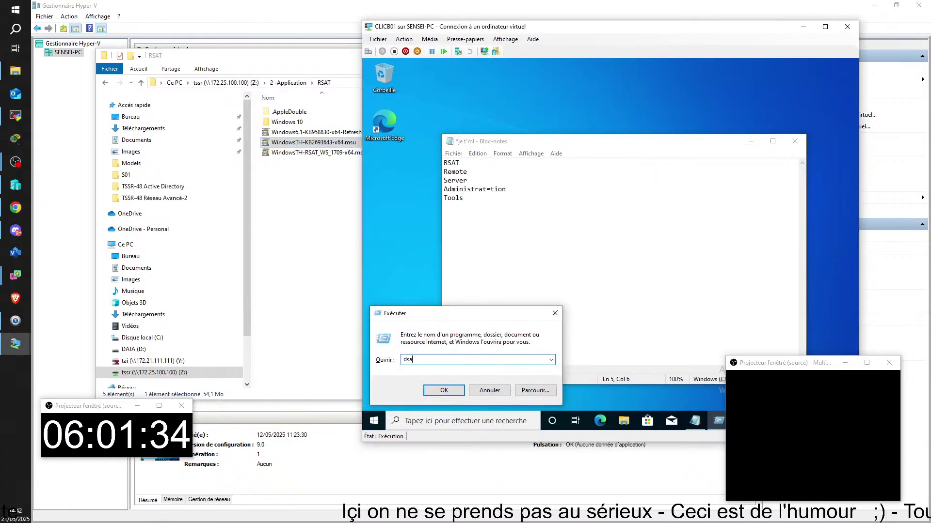
pyautogui.write('.msc')
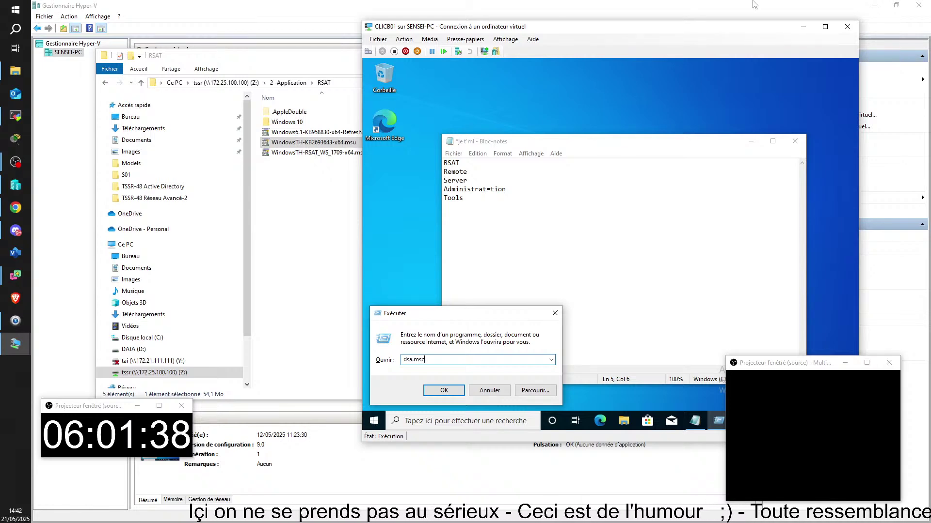
pyautogui.moveTo(614, 34); pyautogui.dragTo(614, 16)
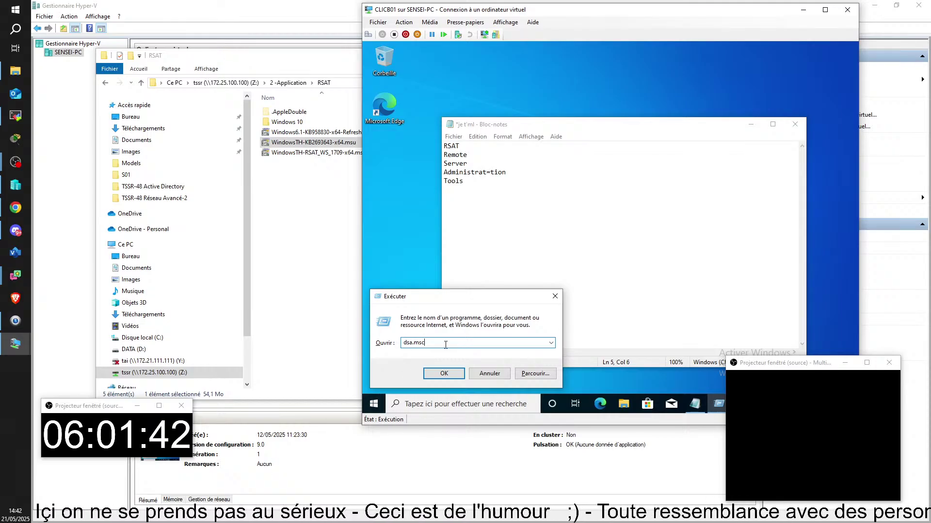
pyautogui.press('Return')
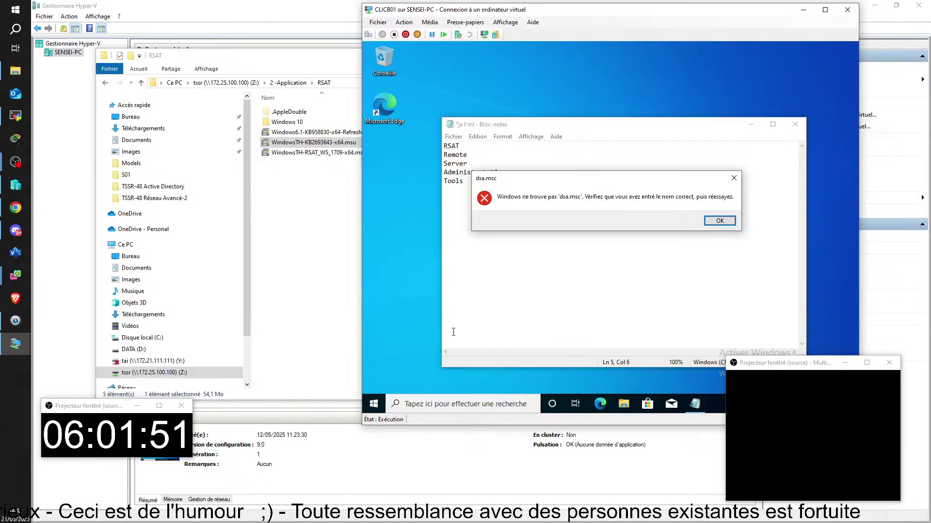
pyautogui.click(720, 221)
pyautogui.moveTo(533, 13); pyautogui.dragTo(930, 99)
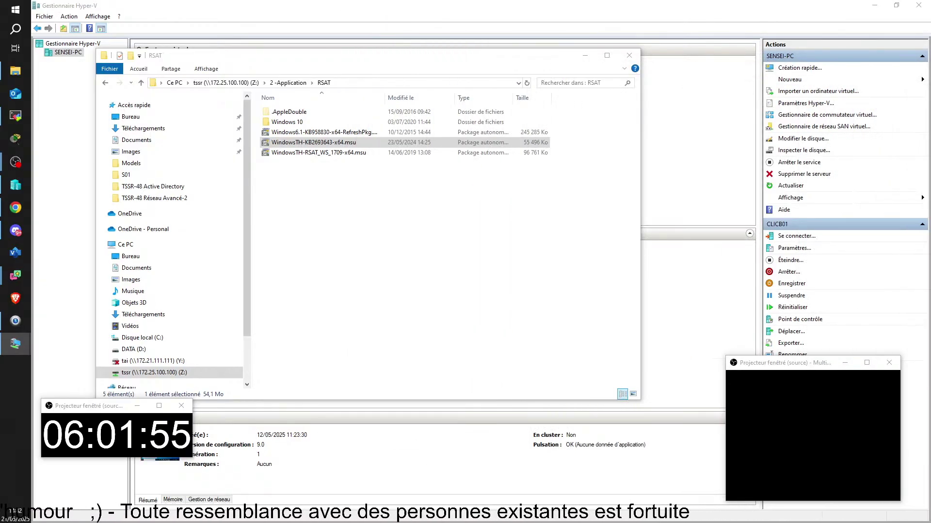
# - Copy WindowsTH-KB2693643-x64.msu and drag the extra Explorer window out of the way
pyautogui.rightClick(274, 143)
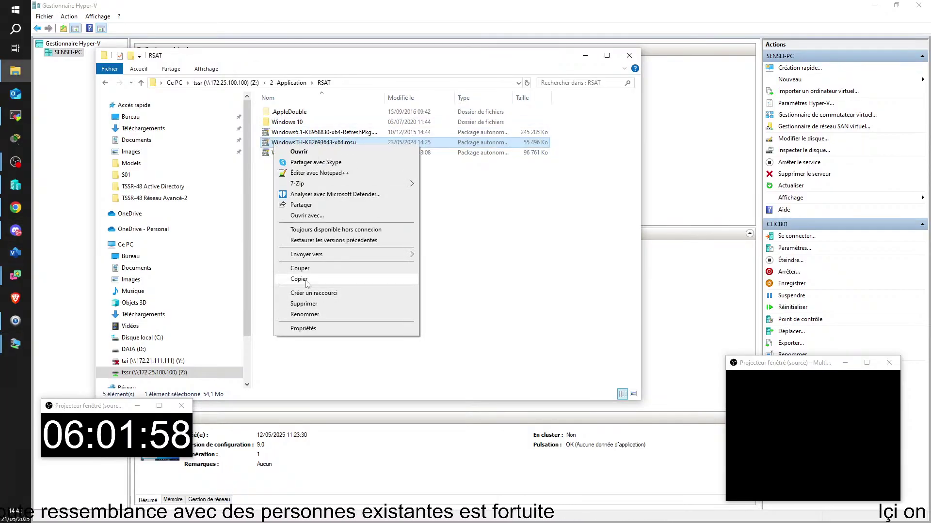
pyautogui.click(298, 279)
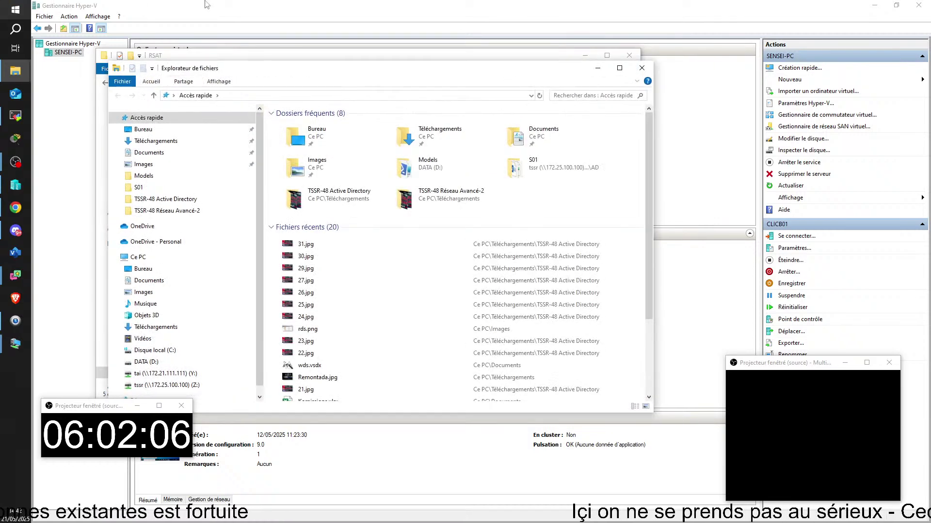
pyautogui.moveTo(316, 73); pyautogui.dragTo(930, 150)
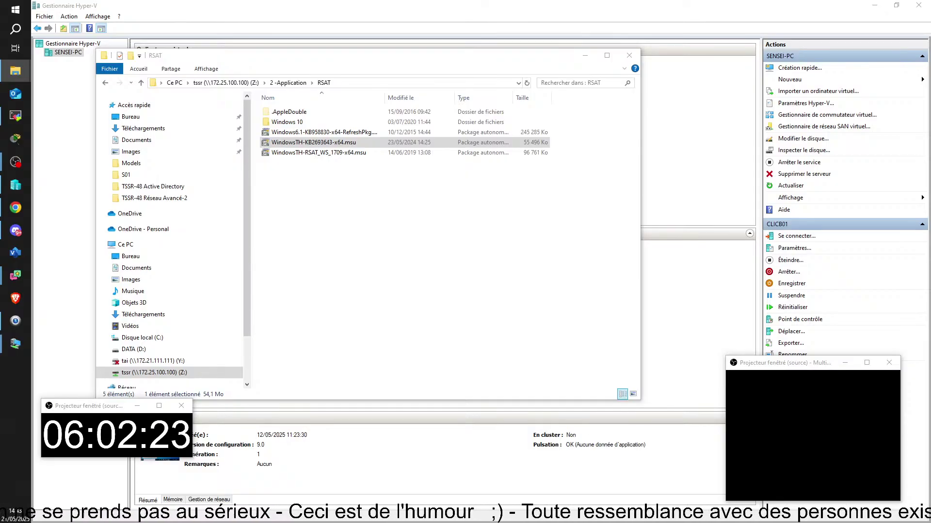
# - Switch to the CLICB01 connection and drag its window back over Explorer
pyautogui.hotkey('alt', 'Tab')
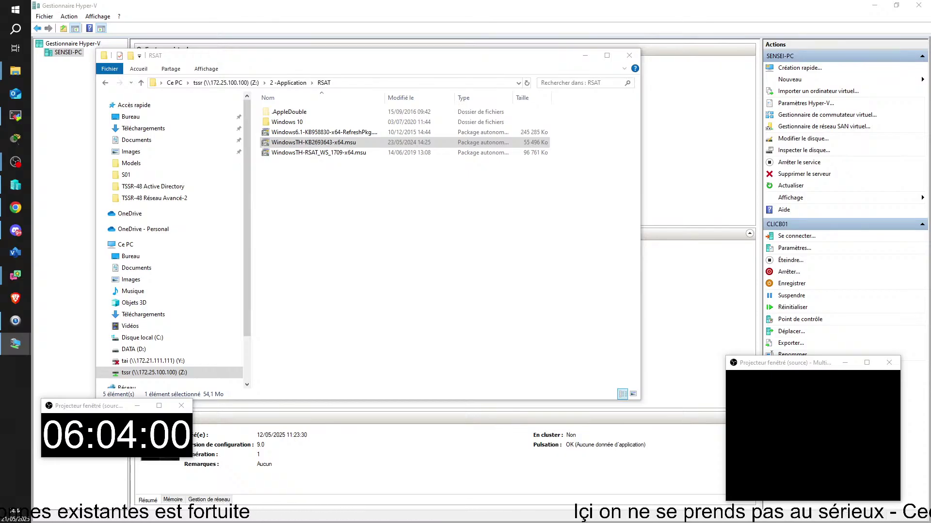
pyautogui.moveTo(930, 116); pyautogui.dragTo(514, 38)
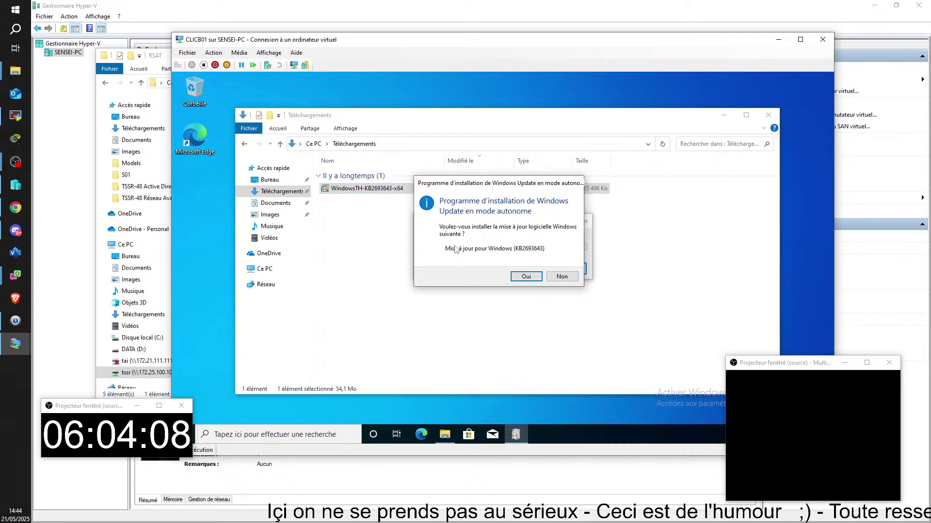
# - Install update KB2693643, accepting its licence terms, and close the finished notice
pyautogui.click(526, 276)
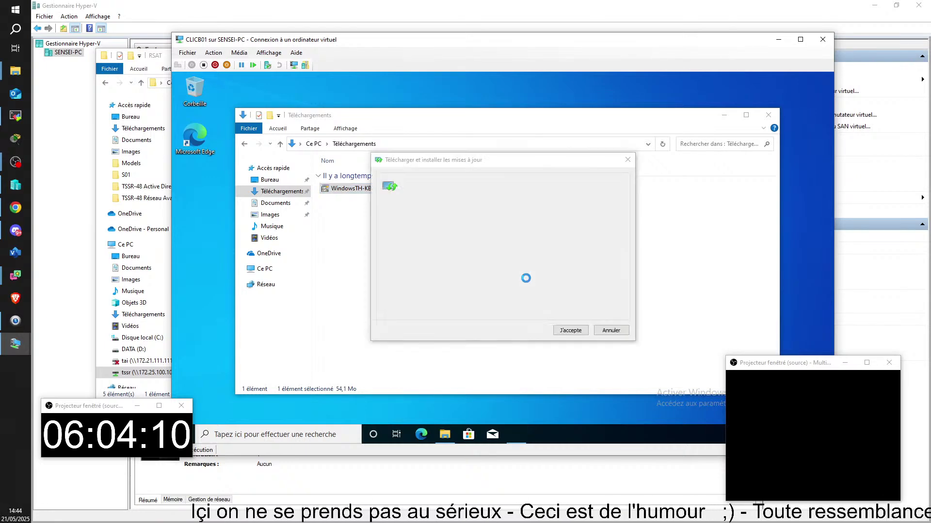
pyautogui.click(572, 332)
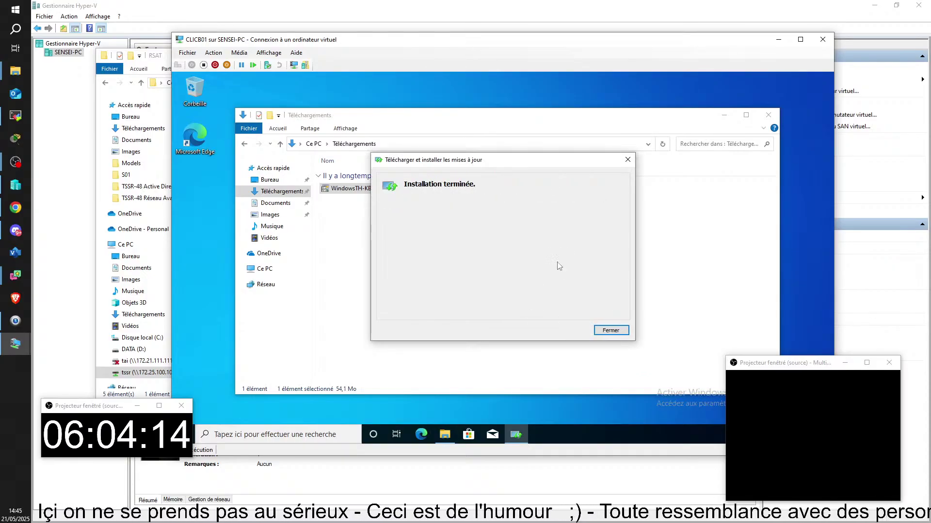
pyautogui.click(610, 330)
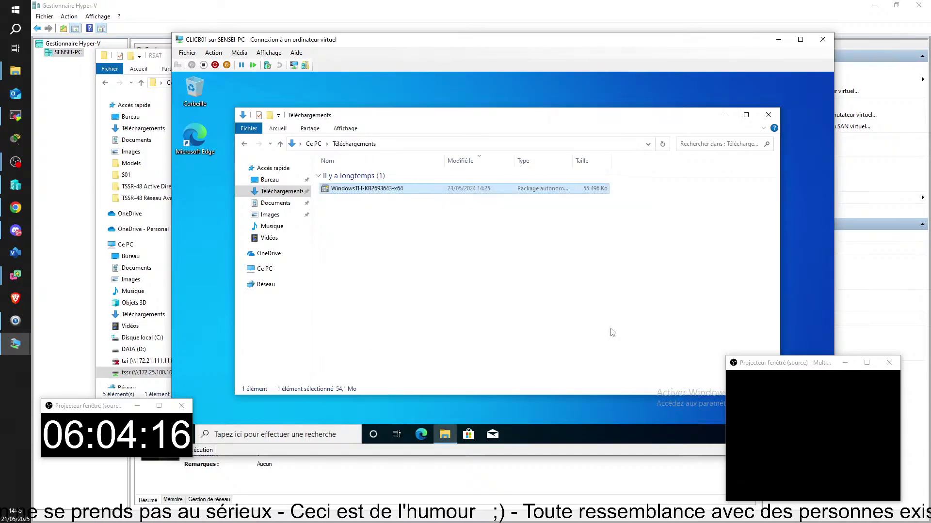
# - Retry dsa.msc from the Run box, dismiss the not-found error and close Run
pyautogui.press('super+r')
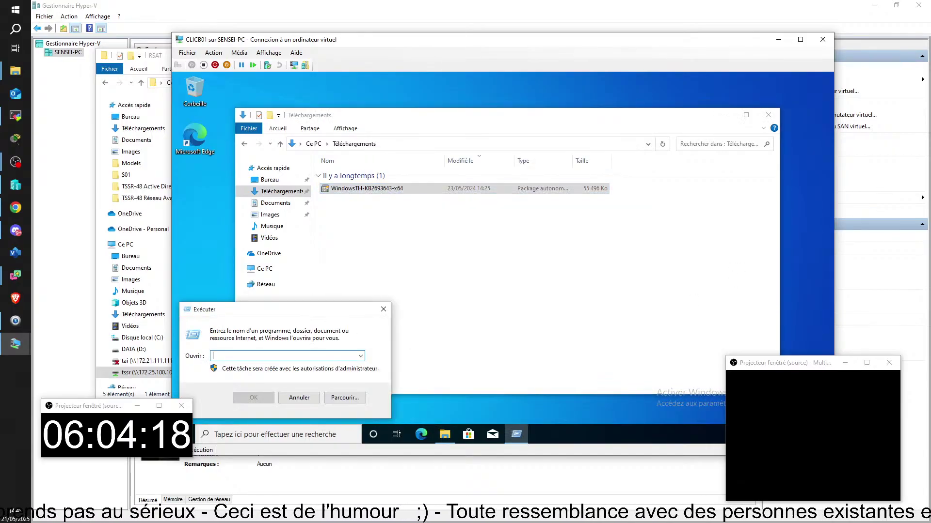
pyautogui.write('d')
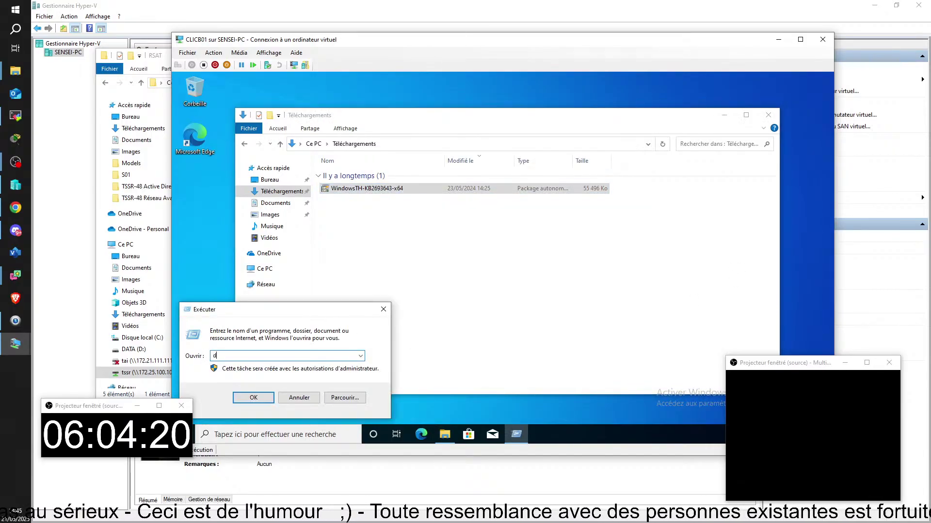
pyautogui.write('sa')
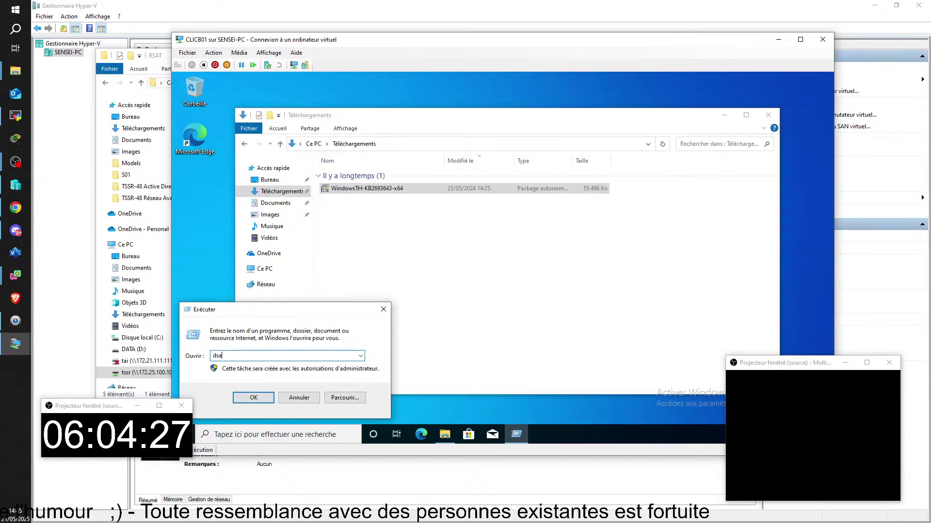
pyautogui.write('.msc')
pyautogui.press('Return')
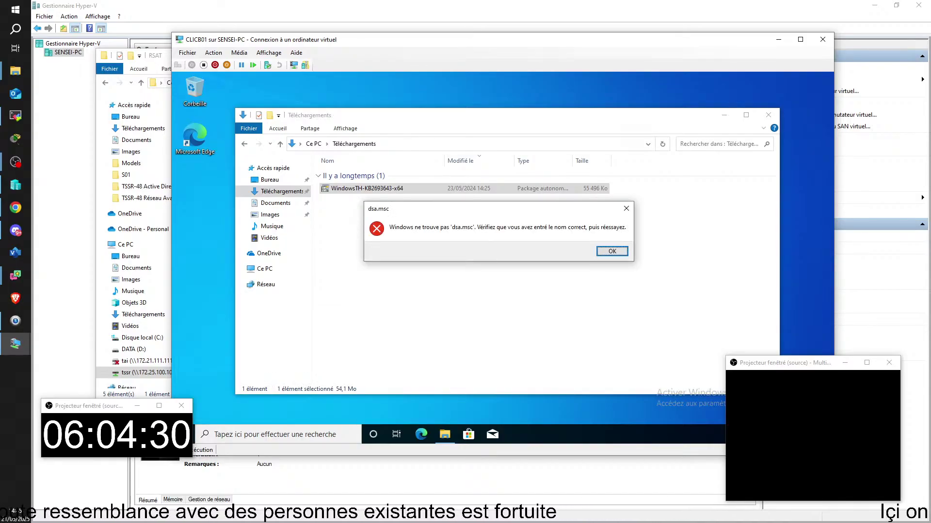
pyautogui.press('Return')
pyautogui.press('Escape')
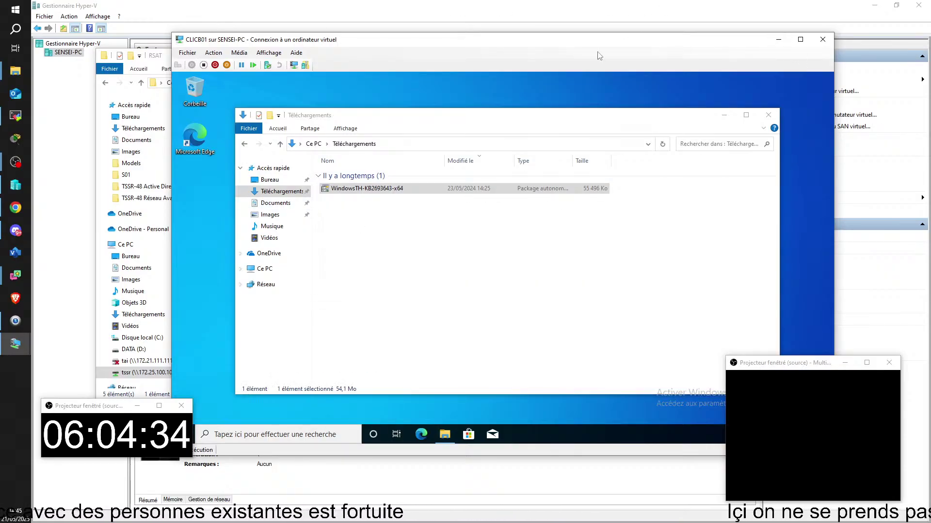
# - Open the downloaded WindowsTH-KB2693643-x64 package, accept its licence, and close the completed installer
pyautogui.moveTo(463, 40); pyautogui.dragTo(541, 28)
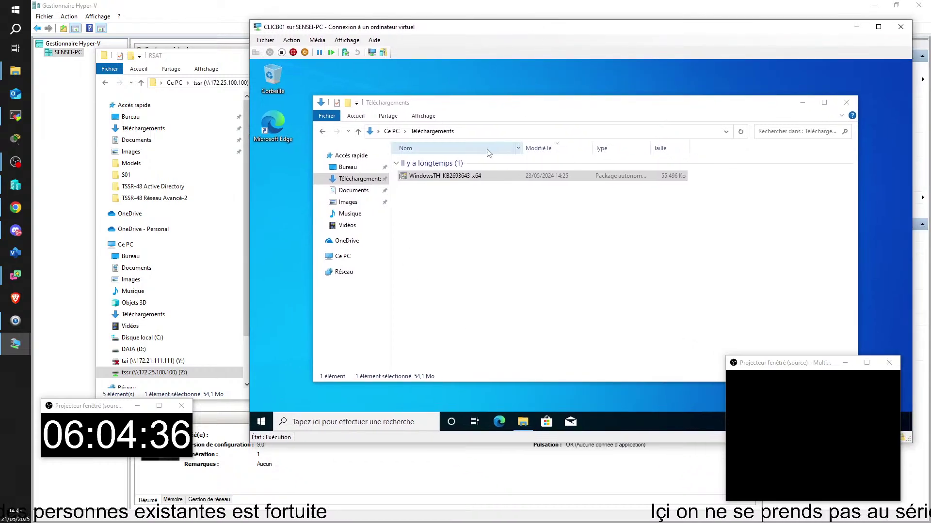
pyautogui.rightClick(417, 178)
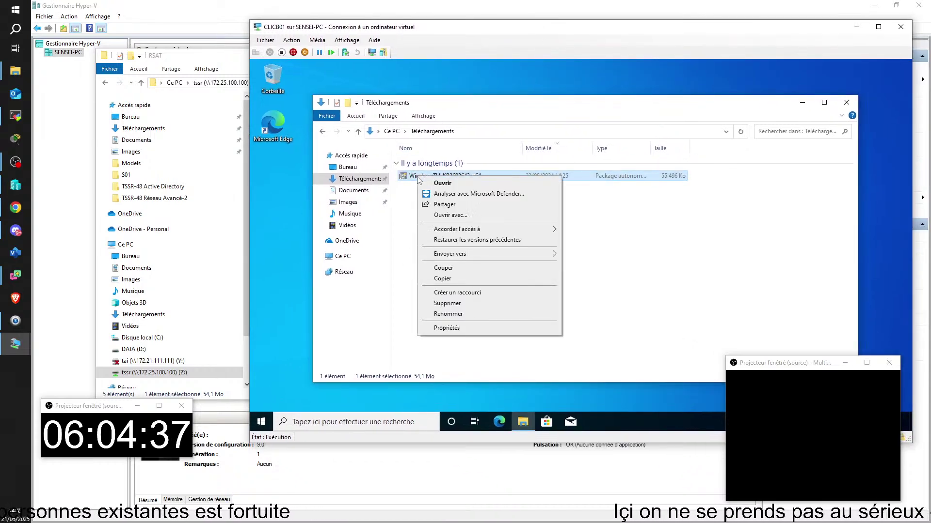
pyautogui.click(455, 187)
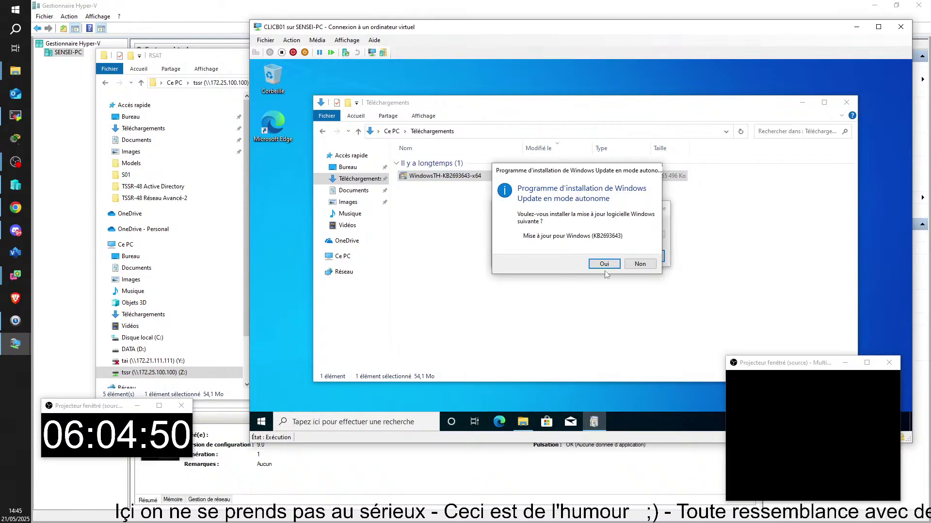
pyautogui.click(604, 264)
pyautogui.moveTo(550, 235); pyautogui.dragTo(644, 222)
pyautogui.click(569, 272)
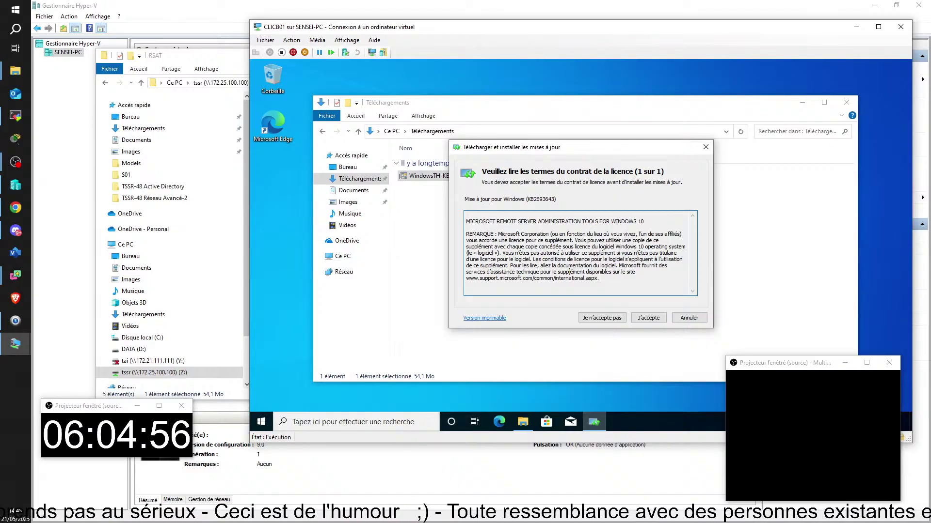
pyautogui.click(651, 319)
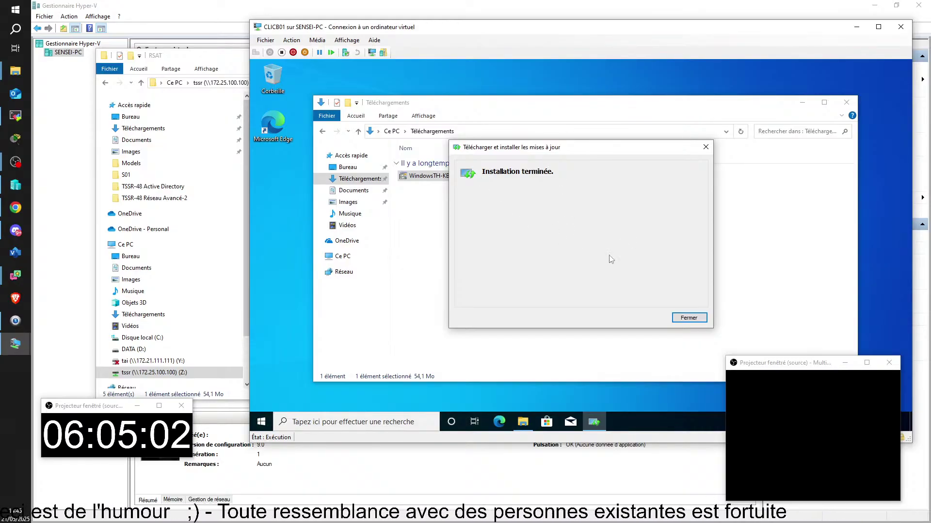
pyautogui.click(689, 318)
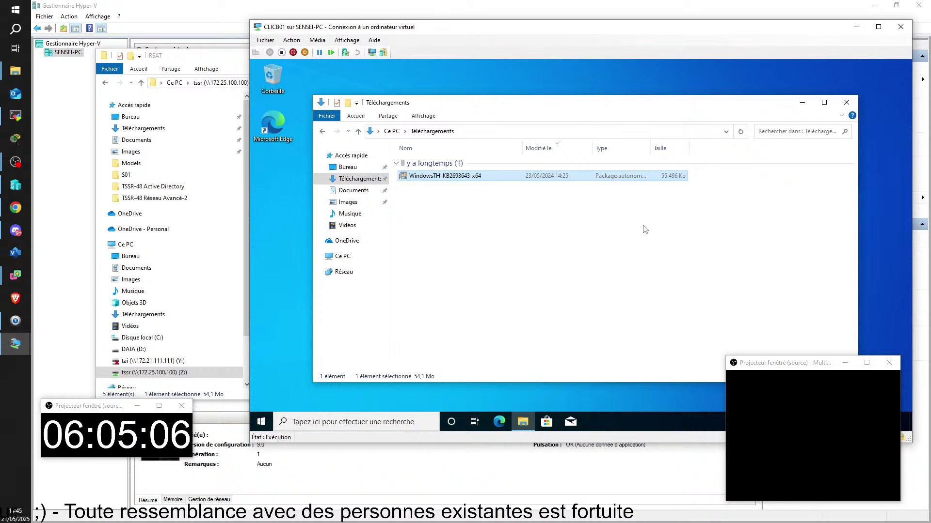
# - Search 'progr' from Start to open Apps & features, then scroll through the 36 installed apps
pyautogui.press('super')
pyautogui.write('progrt')
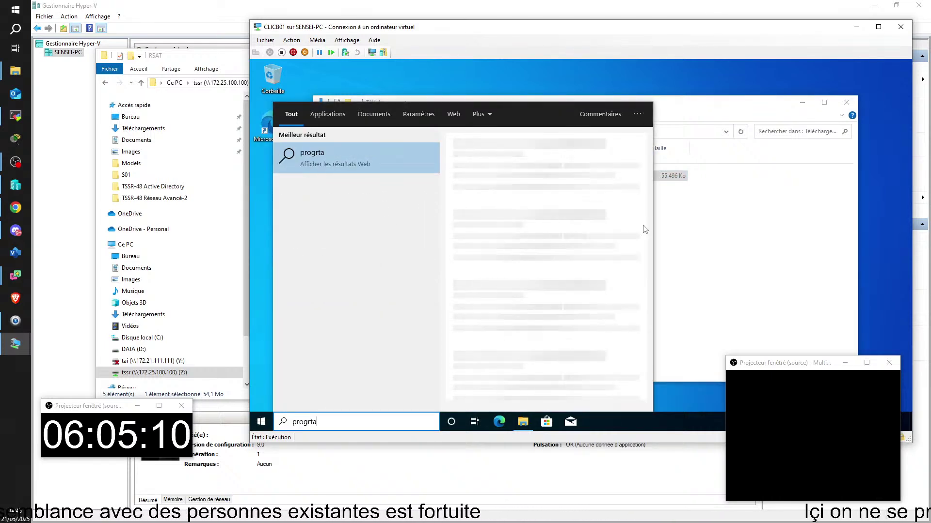
pyautogui.press('BackSpace')
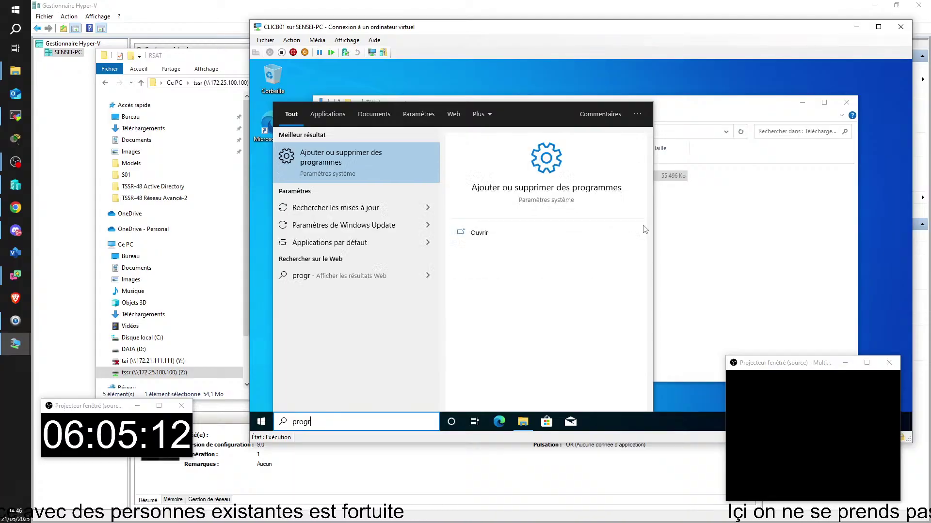
pyautogui.press('Return')
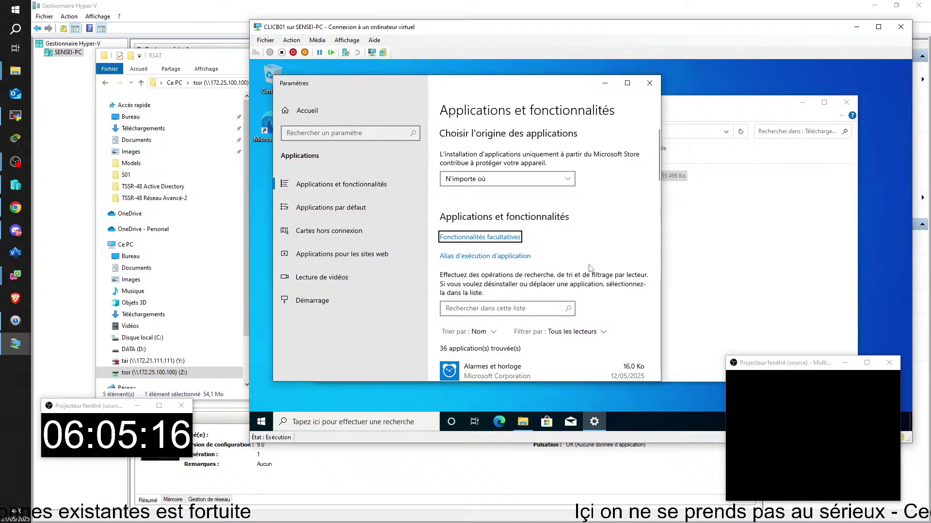
pyautogui.scroll(-6, 572, 164)
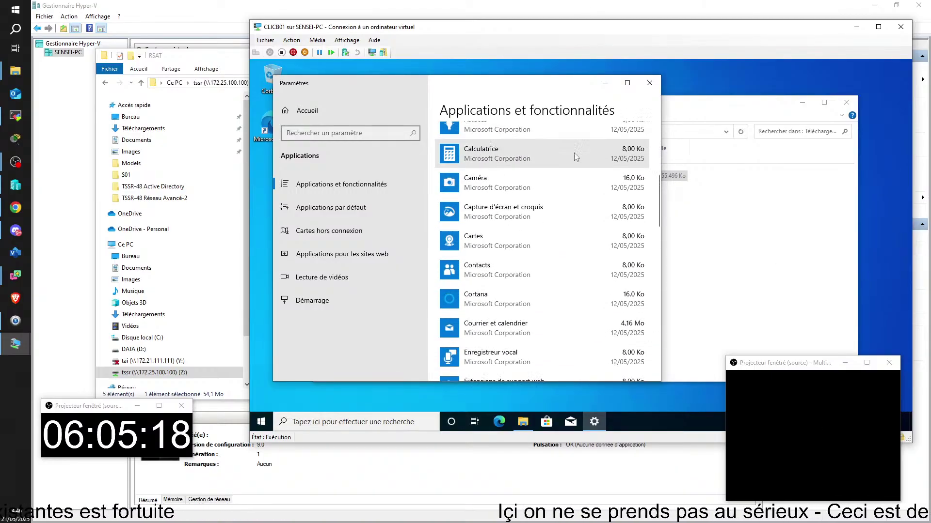
pyautogui.scroll(-6, 570, 170)
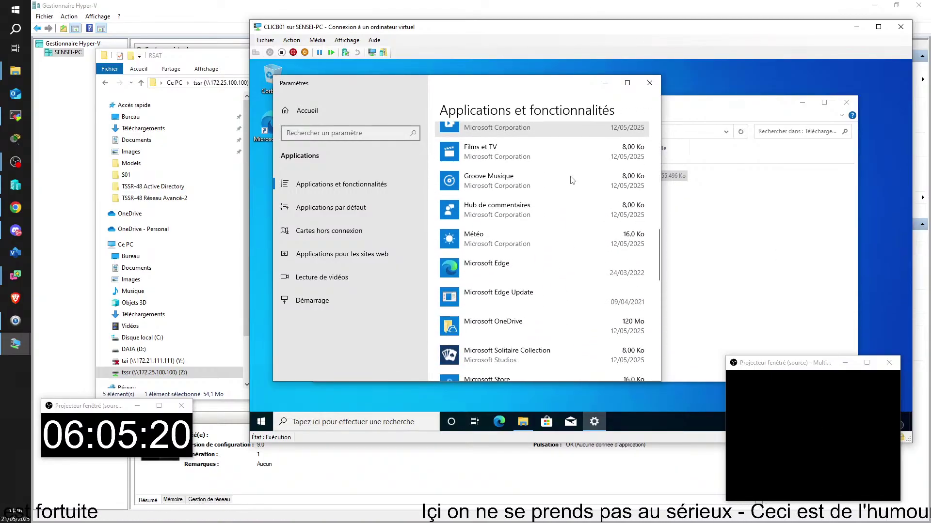
pyautogui.scroll(-3, 578, 182)
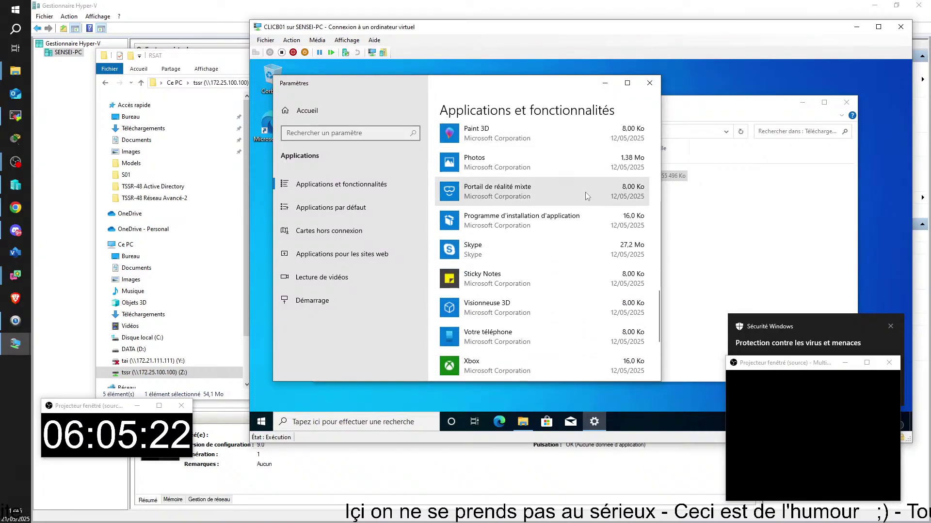
pyautogui.scroll(-4, 581, 181)
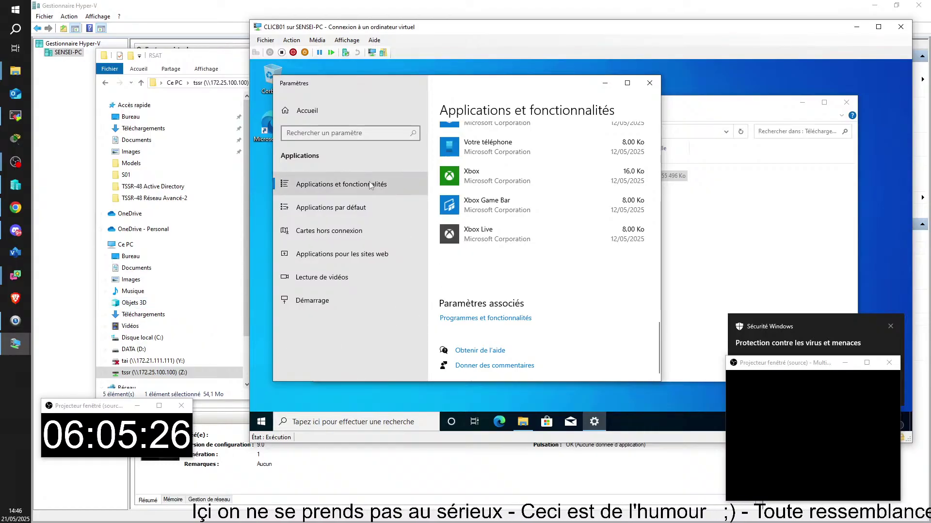
pyautogui.scroll(15, 545, 268)
pyautogui.scroll(5, 533, 257)
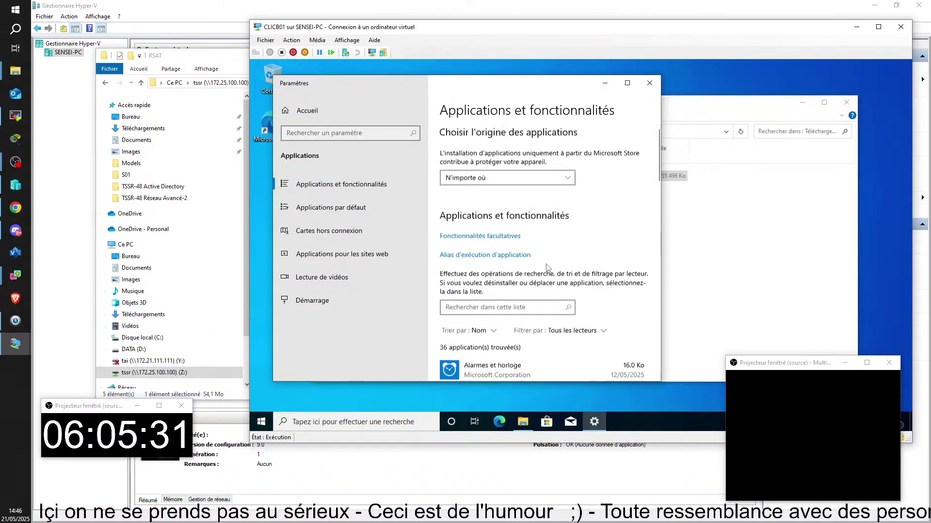
# - Go to the Optional features page and look over the features already installed
pyautogui.click(498, 237)
pyautogui.scroll(-5, 473, 233)
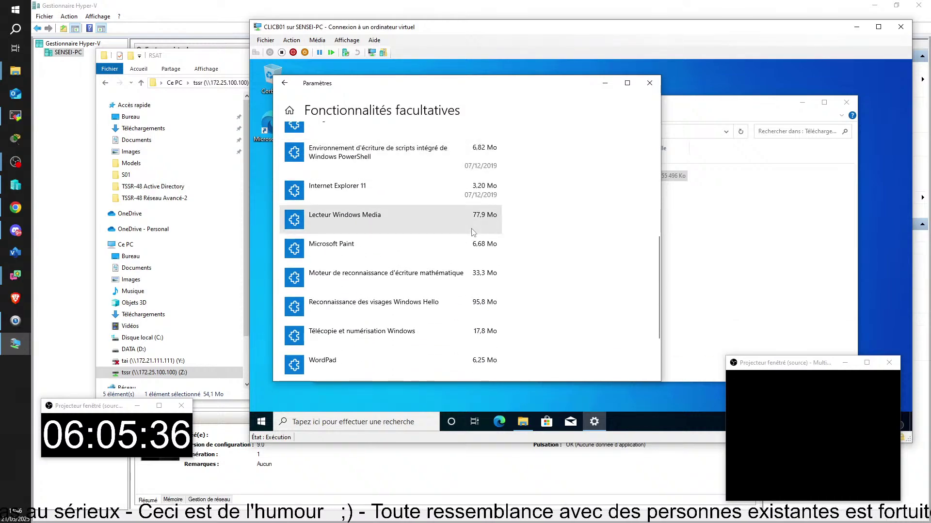
pyautogui.scroll(-3, 473, 232)
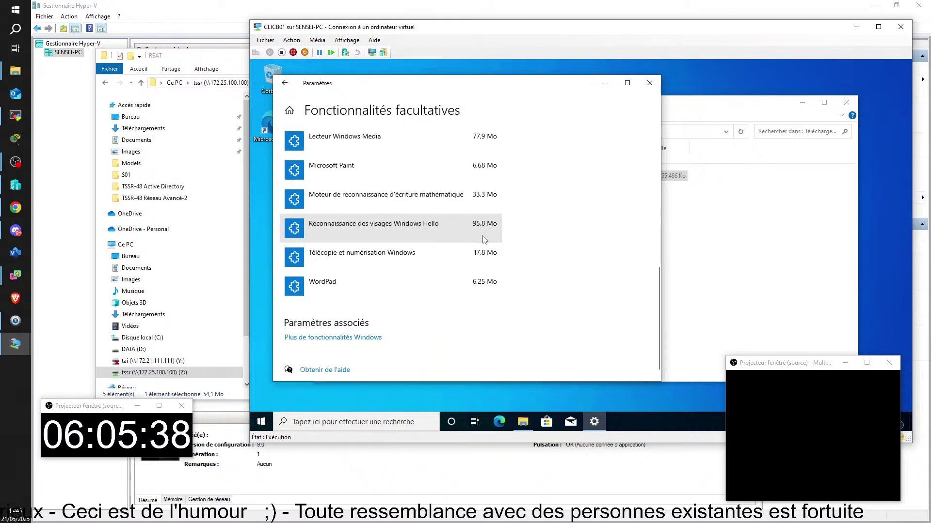
pyautogui.scroll(8, 482, 250)
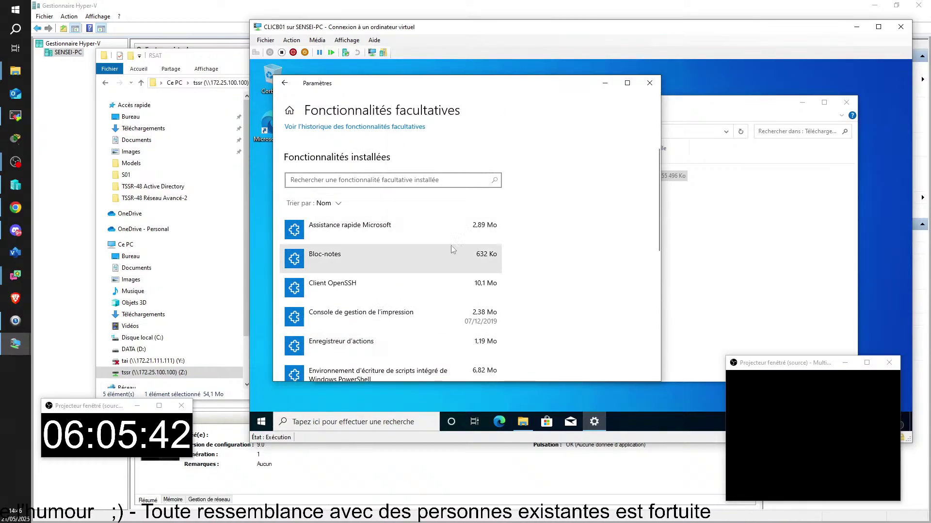
pyautogui.scroll(2, 453, 248)
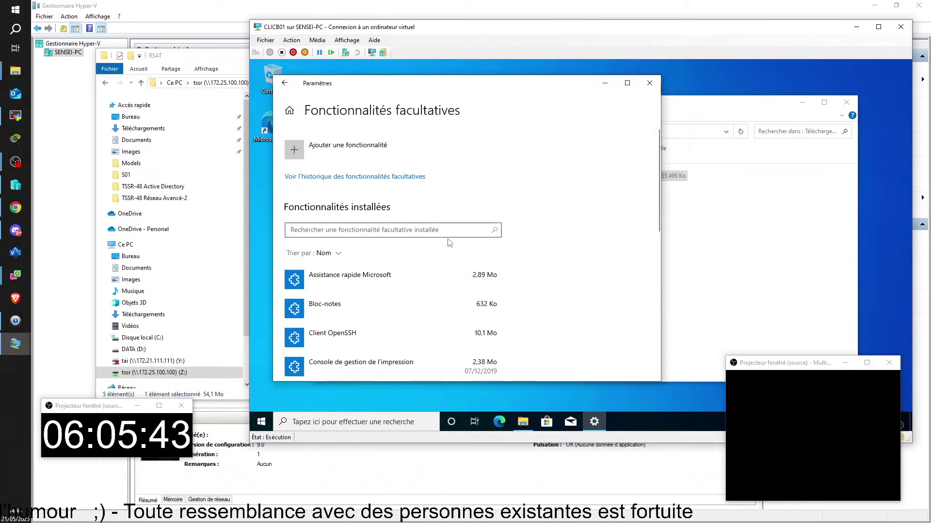
# - Add the 'RSAT: Active Directory Domain Services and LDS tools' optional feature and install it
pyautogui.click(342, 148)
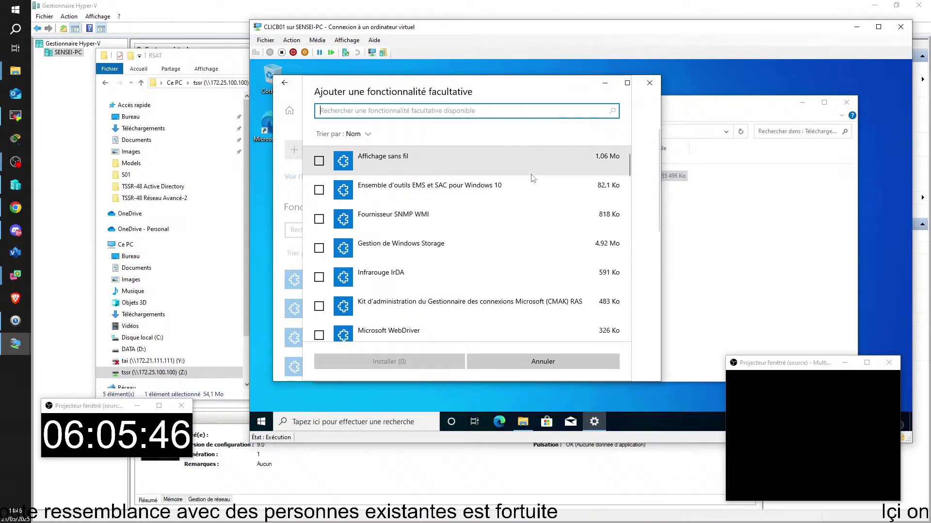
pyautogui.scroll(-3, 533, 178)
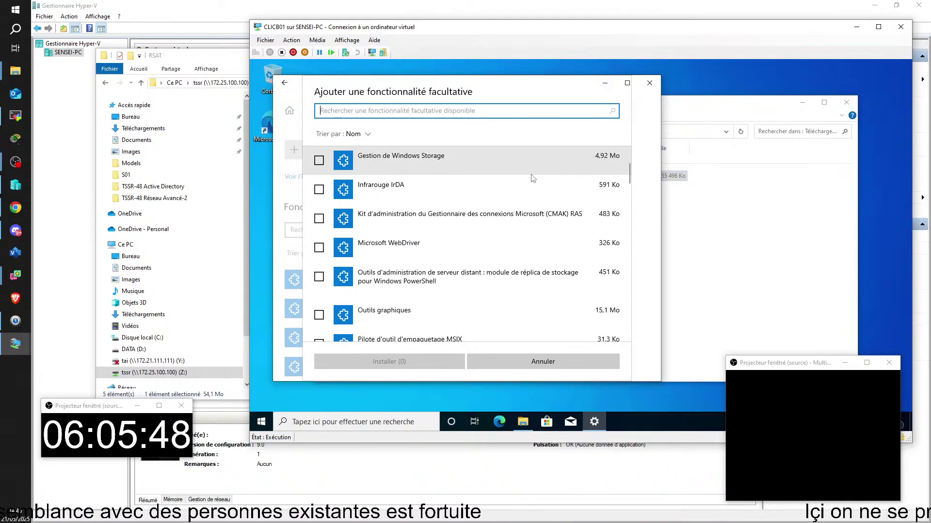
pyautogui.scroll(-2, 533, 178)
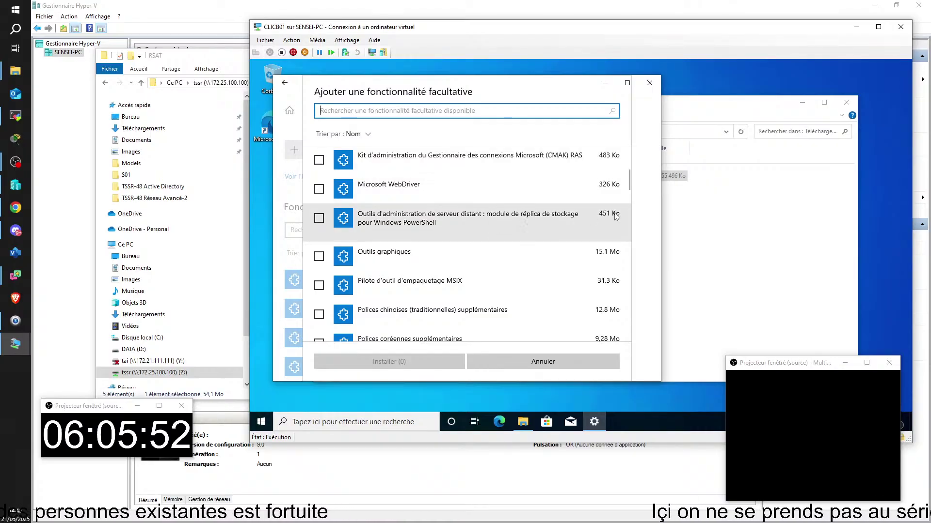
pyautogui.scroll(-3, 571, 195)
pyautogui.scroll(-5, 572, 194)
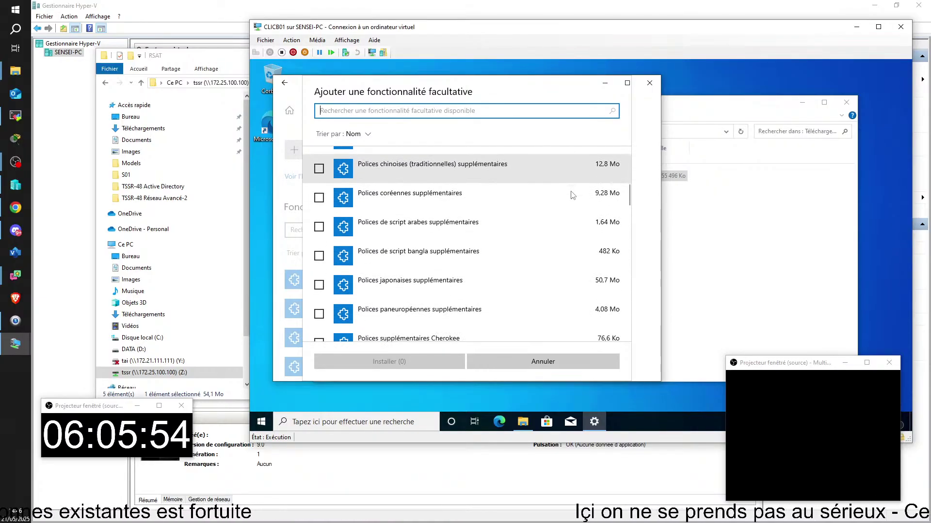
pyautogui.scroll(-12, 572, 195)
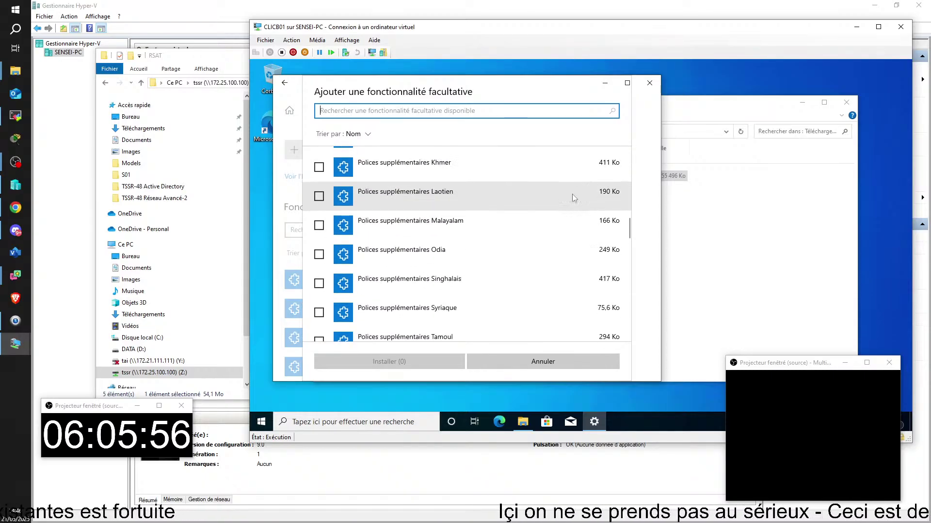
pyautogui.scroll(-10, 558, 203)
pyautogui.scroll(1, 566, 203)
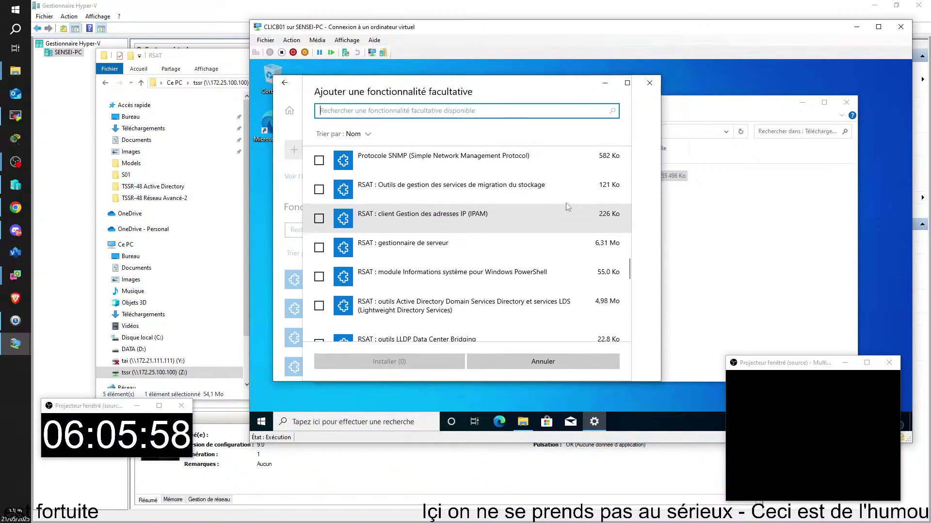
pyautogui.scroll(1, 543, 185)
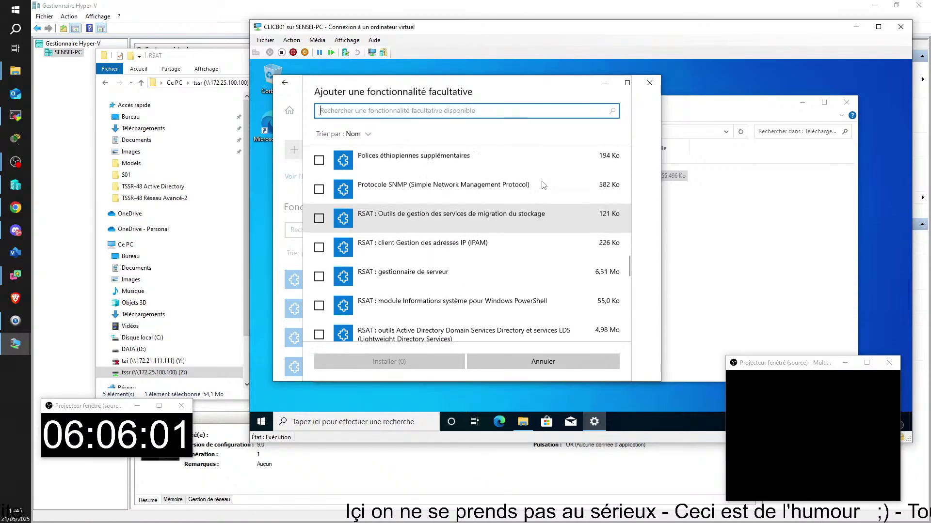
pyautogui.scroll(-1, 542, 185)
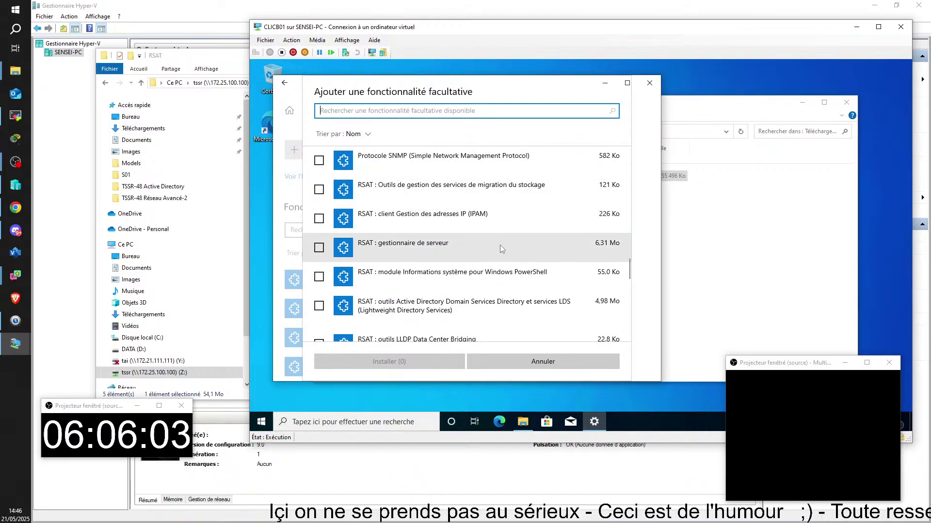
pyautogui.scroll(-2, 500, 245)
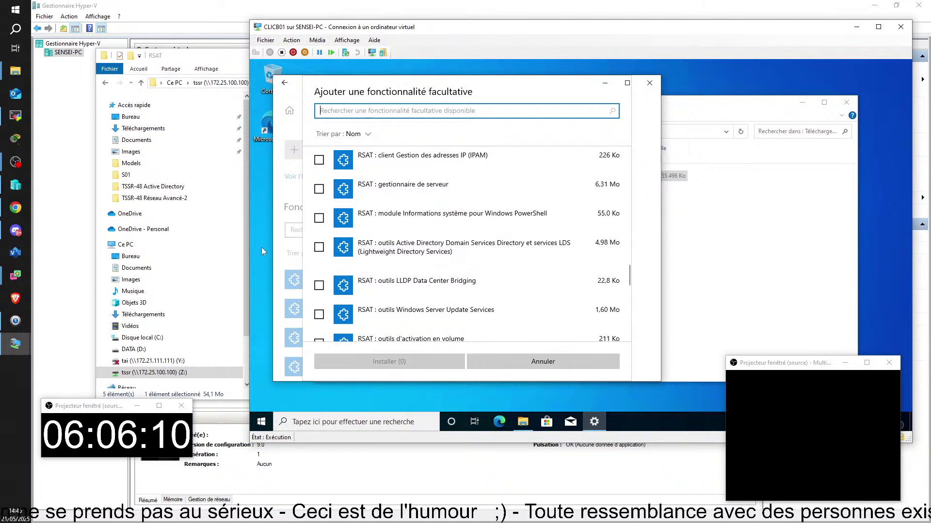
pyautogui.click(319, 248)
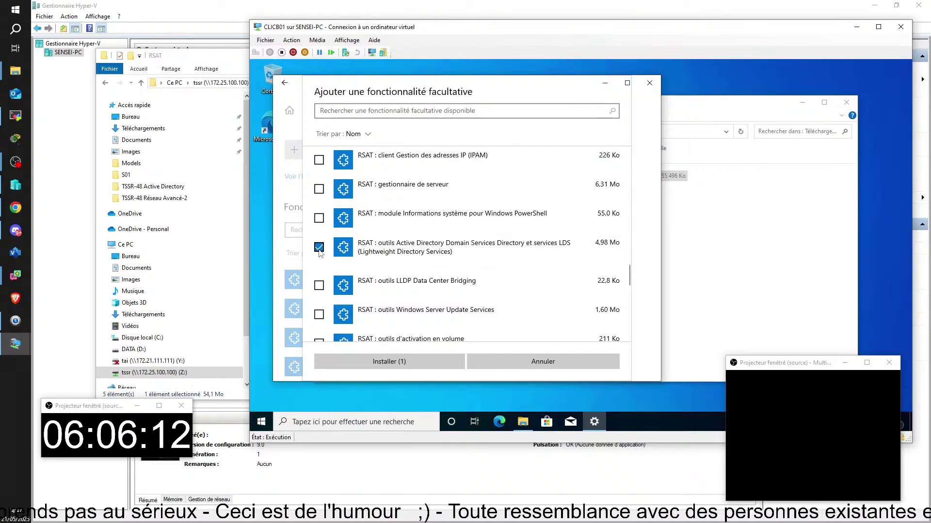
pyautogui.click(411, 360)
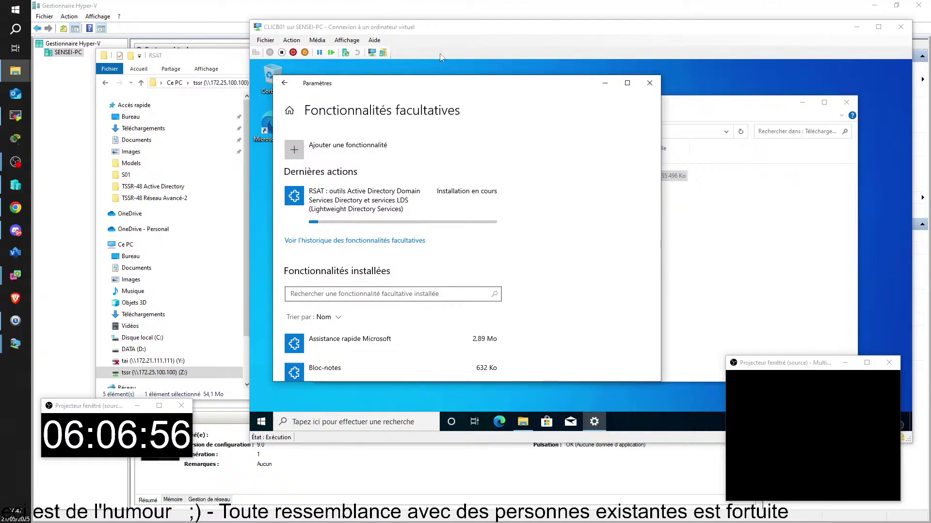
# - Drag the CLICB01 window onto the other monitor to reveal the host's RSAT folder
pyautogui.moveTo(440, 31); pyautogui.dragTo(930, 141)
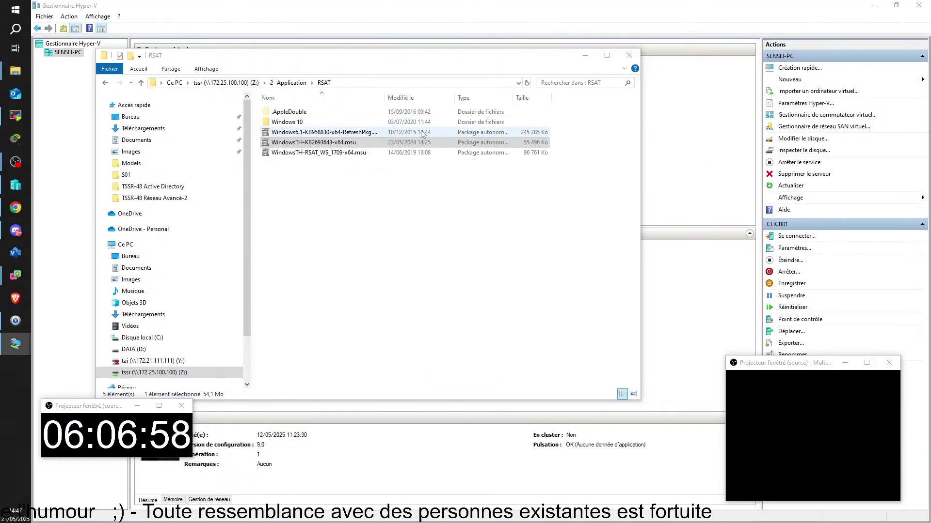
# - Copy WindowsTH-RSAT_WS_1709-x64.msu from the RSAT folder on the host's Z: drive
pyautogui.click(312, 153)
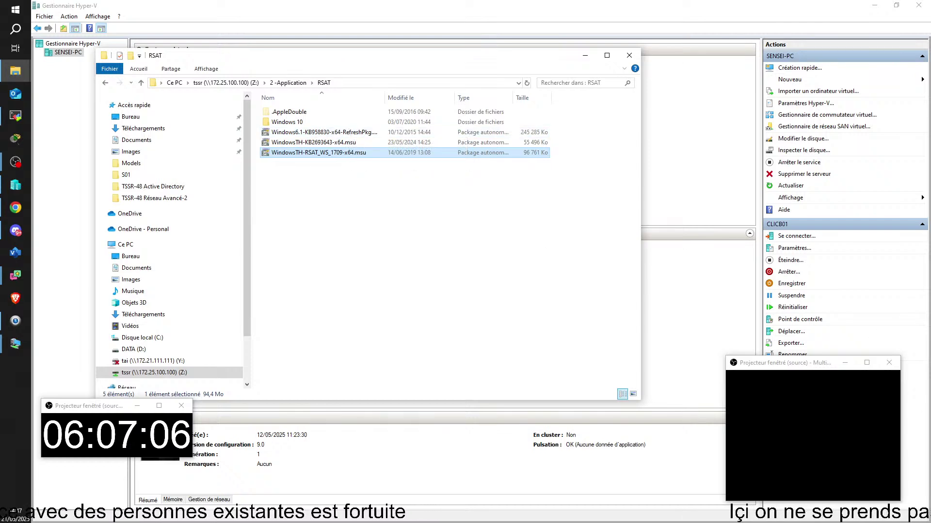
pyautogui.hotkey('alt', 'Tab')
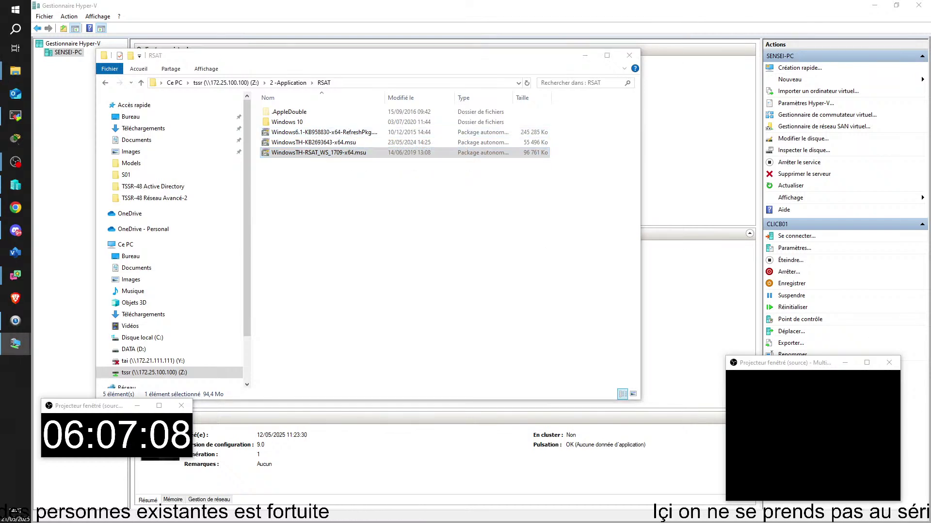
pyautogui.hotkey('alt', 'Tab')
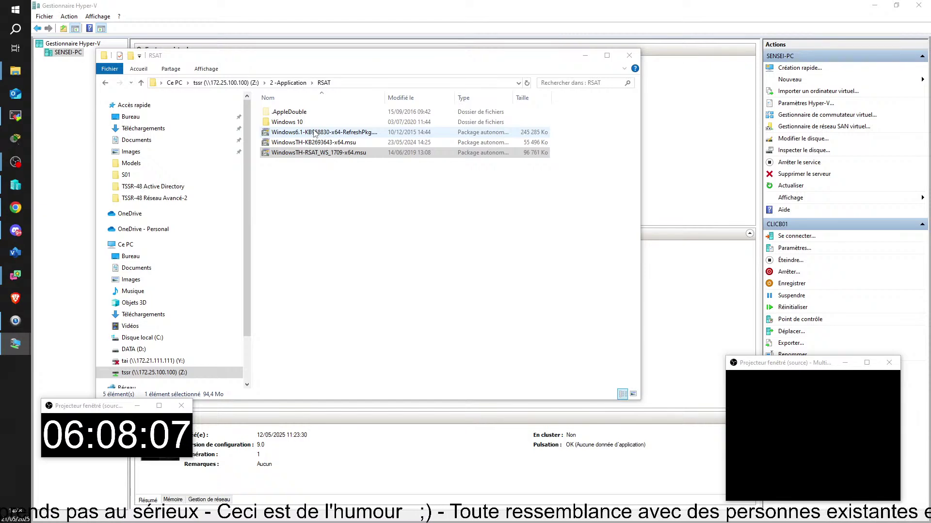
pyautogui.rightClick(306, 153)
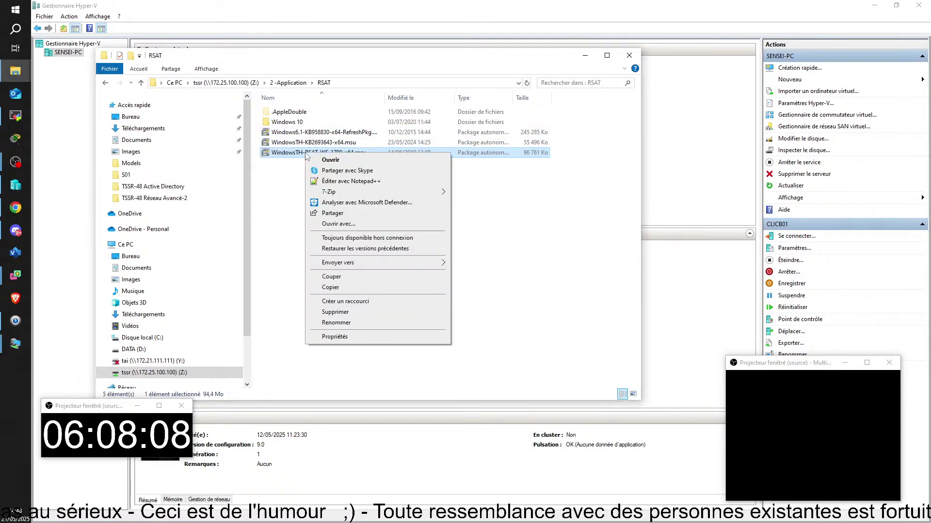
pyautogui.click(341, 290)
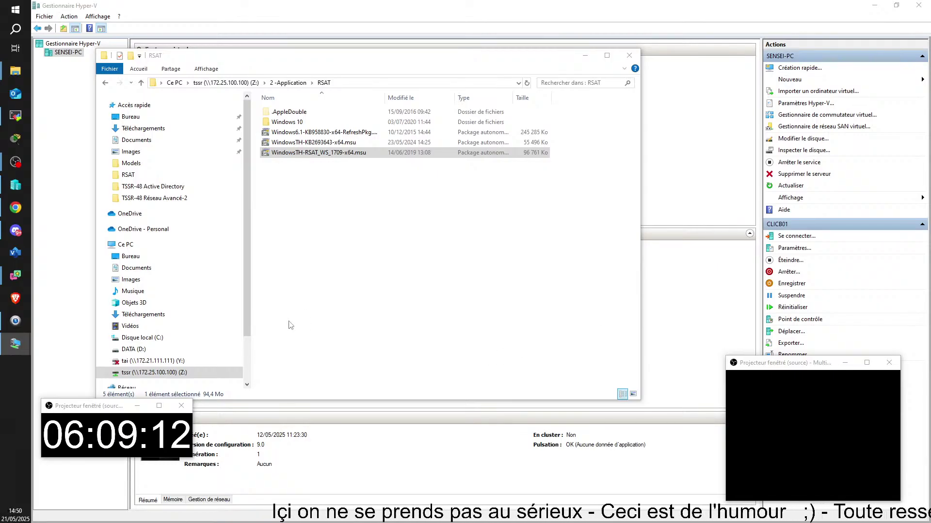
pyautogui.click(270, 155)
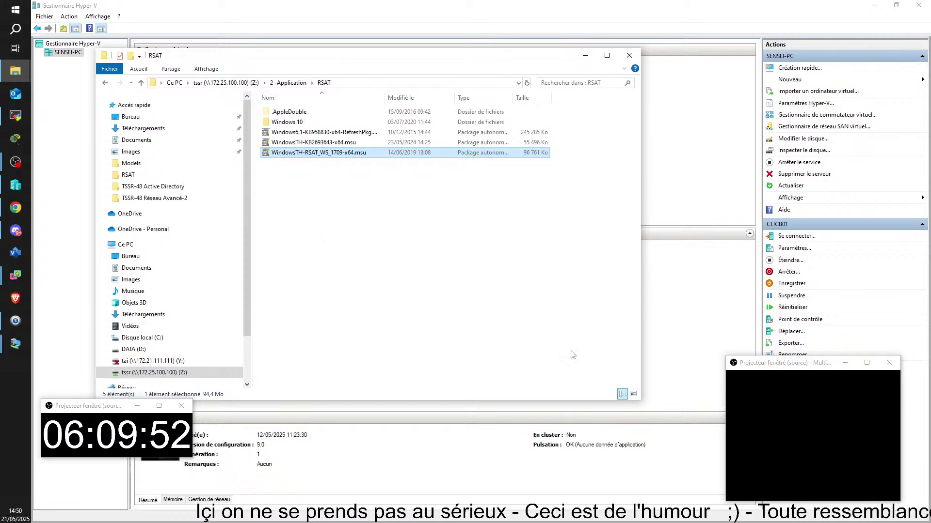
# - Check the Windows 10 subfolder, return to RSAT, and bring the CLICB01 window back in front
pyautogui.doubleClick(284, 123)
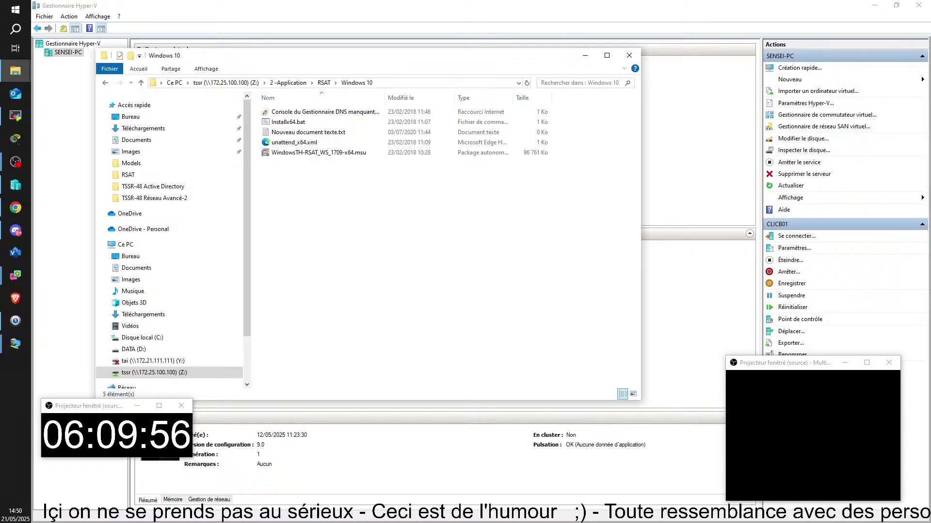
pyautogui.hotkey('alt', 'Tab')
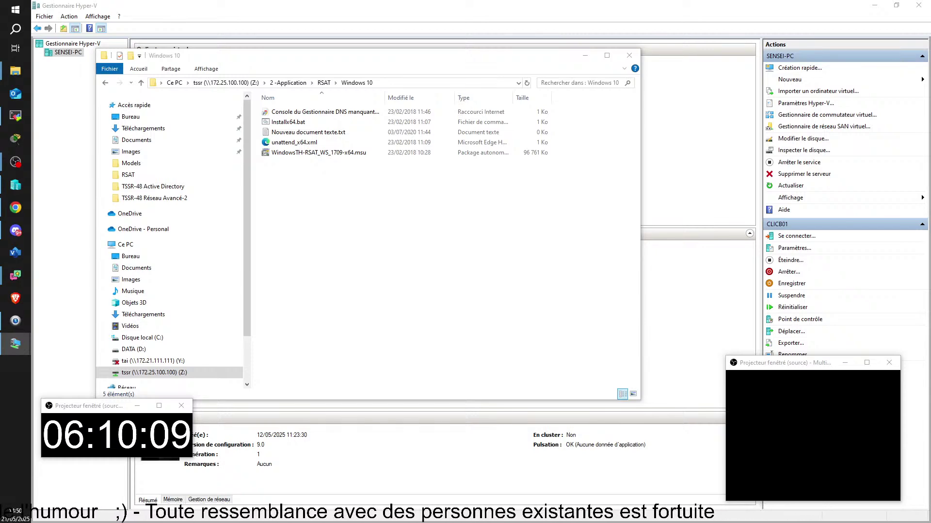
pyautogui.moveTo(930, 97); pyautogui.dragTo(693, 37)
pyautogui.click(322, 83)
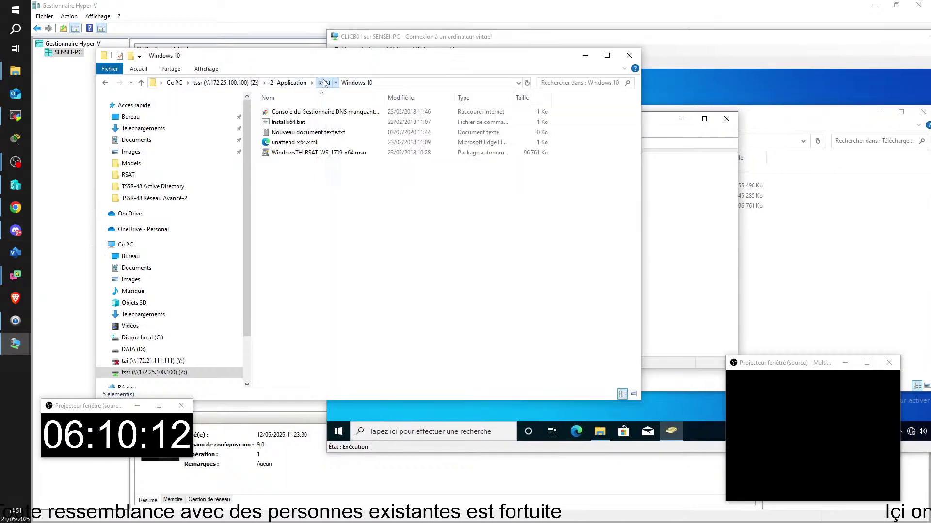
pyautogui.click(295, 153)
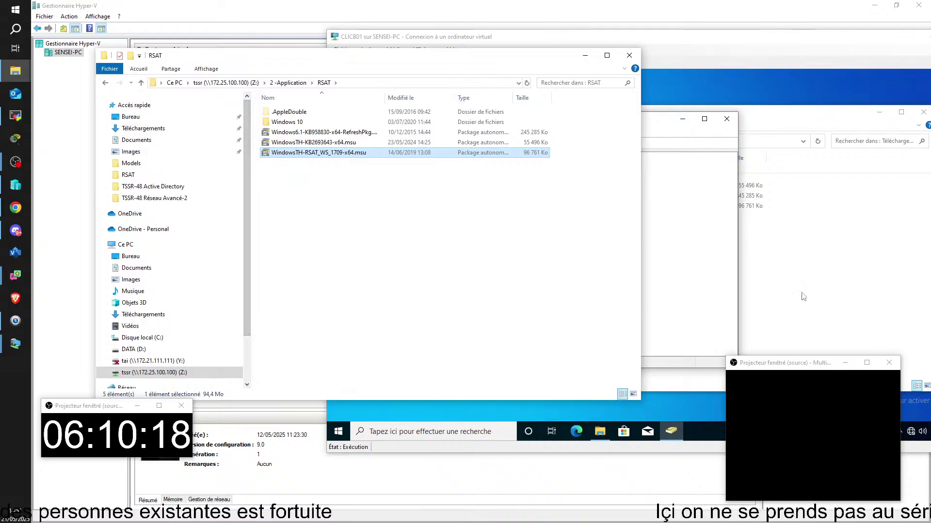
pyautogui.click(759, 233)
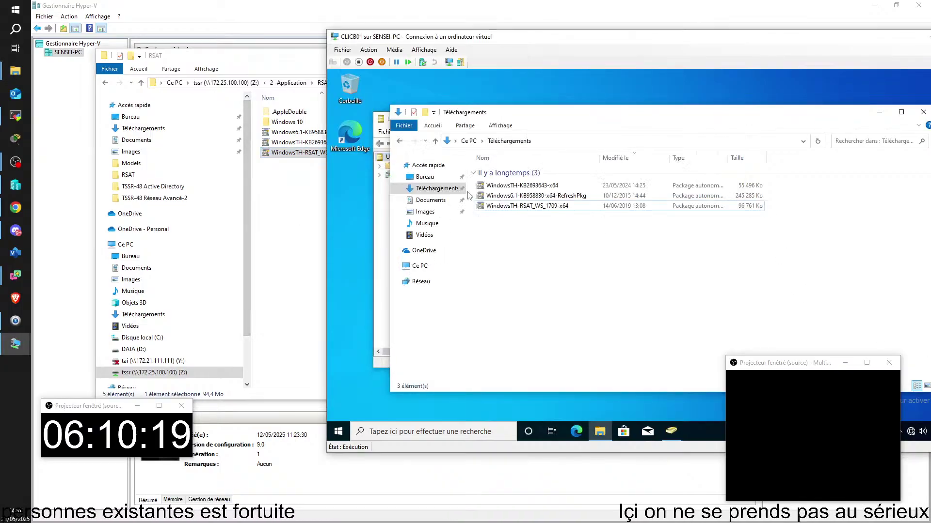
# - Arrange the Active Directory console and Téléchargements windows inside CLICB01
pyautogui.click(385, 261)
pyautogui.moveTo(525, 121); pyautogui.dragTo(497, 94)
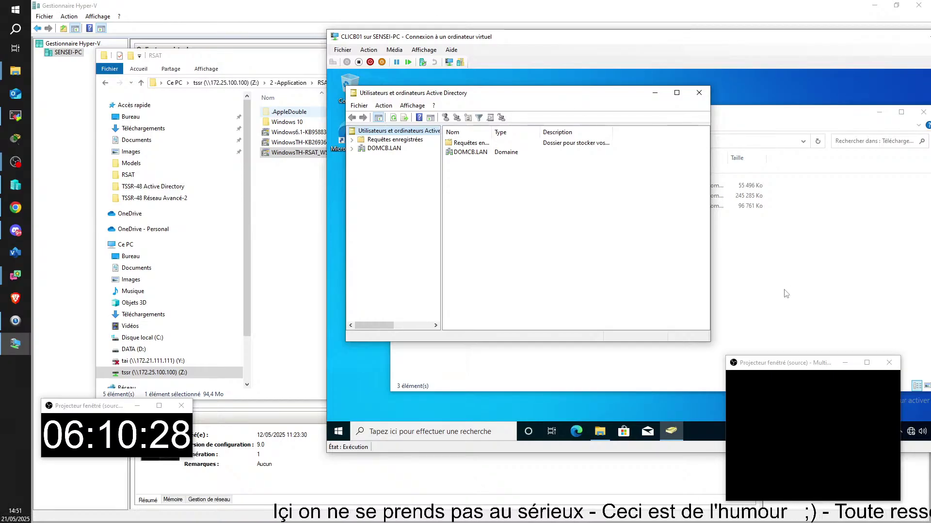
pyautogui.click(759, 315)
pyautogui.click(526, 208)
# - Delete Windows6.1-KB958830 and WindowsTH-KB2693643 from Téléchargements, then bring up the Run box
pyautogui.click(527, 197)
pyautogui.keyDown('ctrl'); pyautogui.click(523, 188); pyautogui.keyUp('ctrl')
pyautogui.press('Delete')
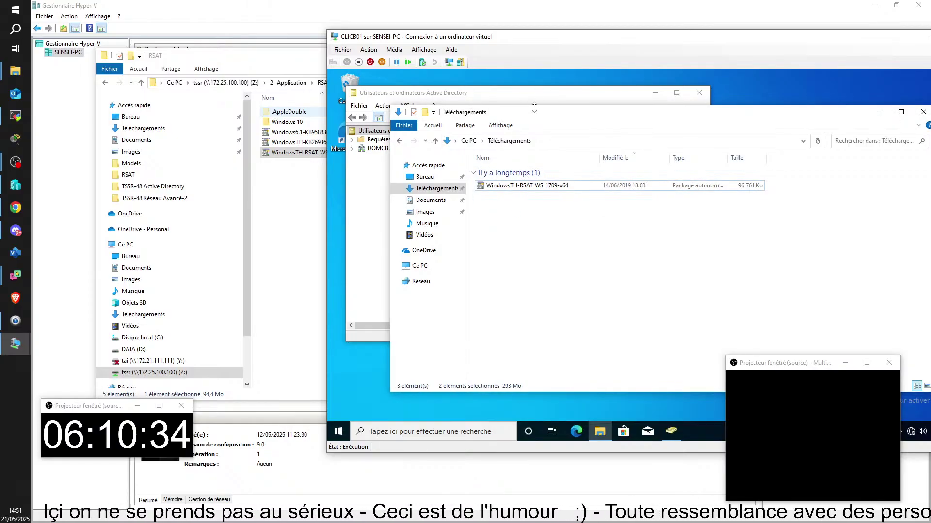
pyautogui.moveTo(547, 108); pyautogui.dragTo(599, 121)
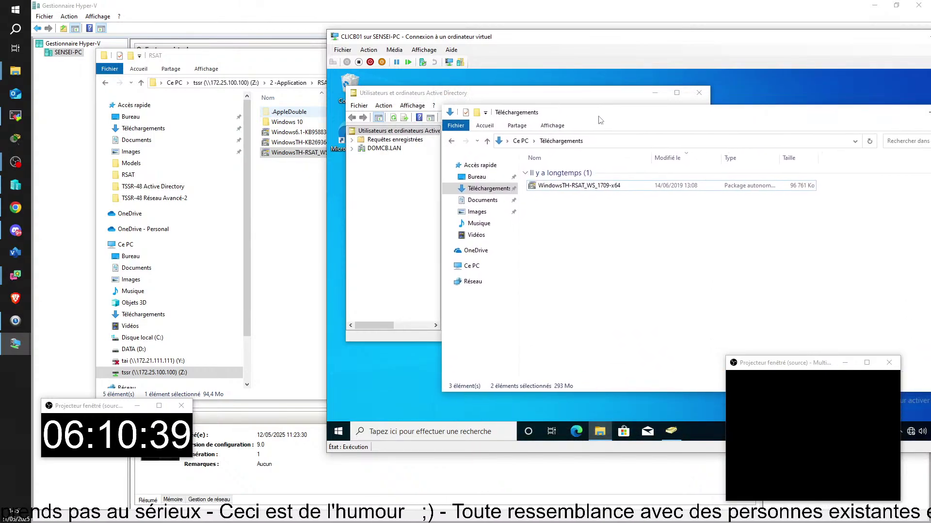
pyautogui.press('super+r')
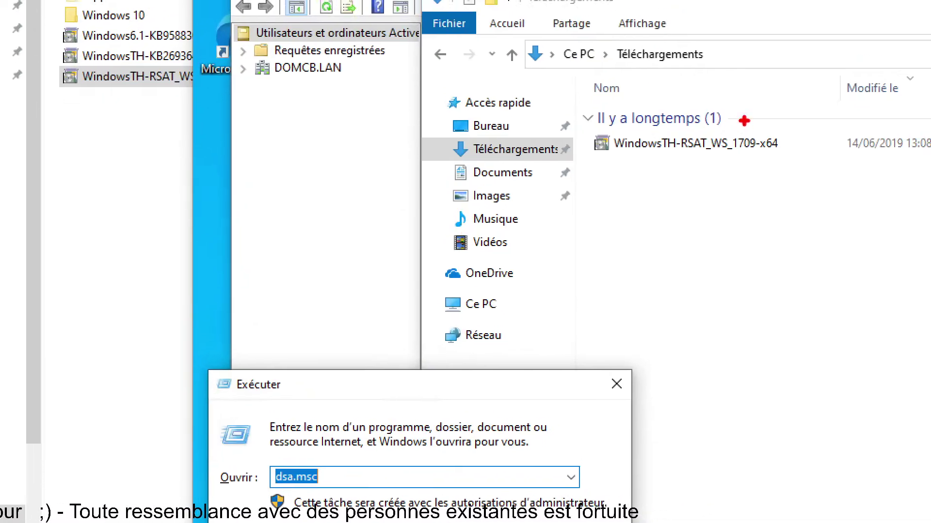
# - Draw a red rectangle around the WindowsTH-RSAT_WS_1709-x64 package
pyautogui.moveTo(582, 131); pyautogui.dragTo(845, 165)
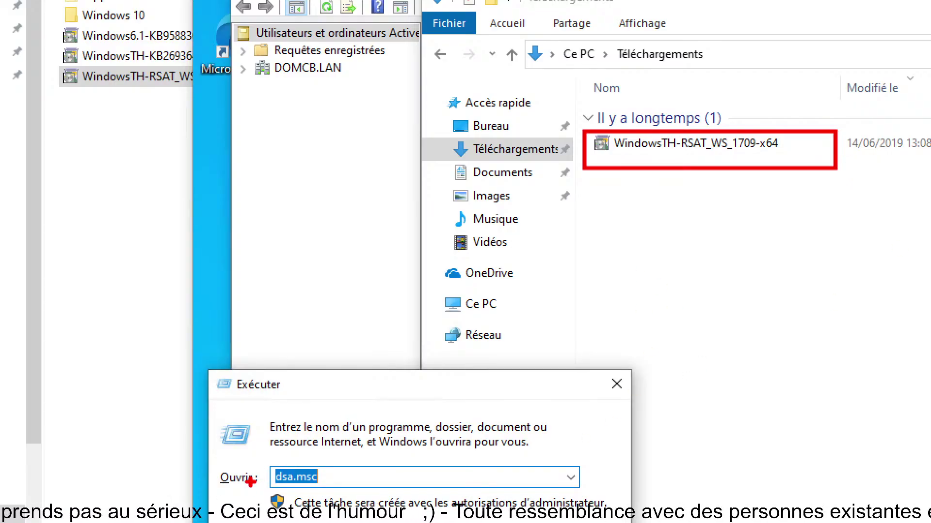
# - Draw a red arrow pointing at dsa.msc and shift the CLICB01 window further left
pyautogui.moveTo(262, 464); pyautogui.dragTo(193, 437)
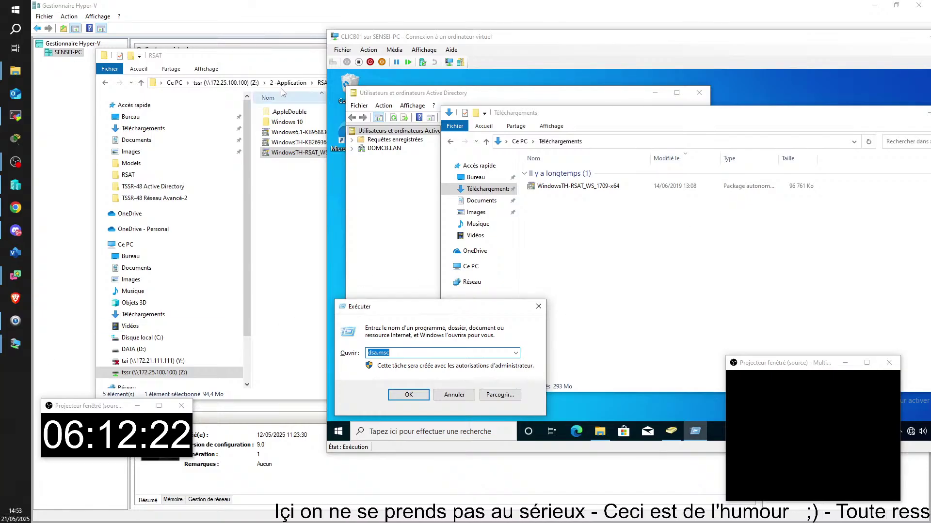
pyautogui.moveTo(531, 46); pyautogui.dragTo(468, 48)
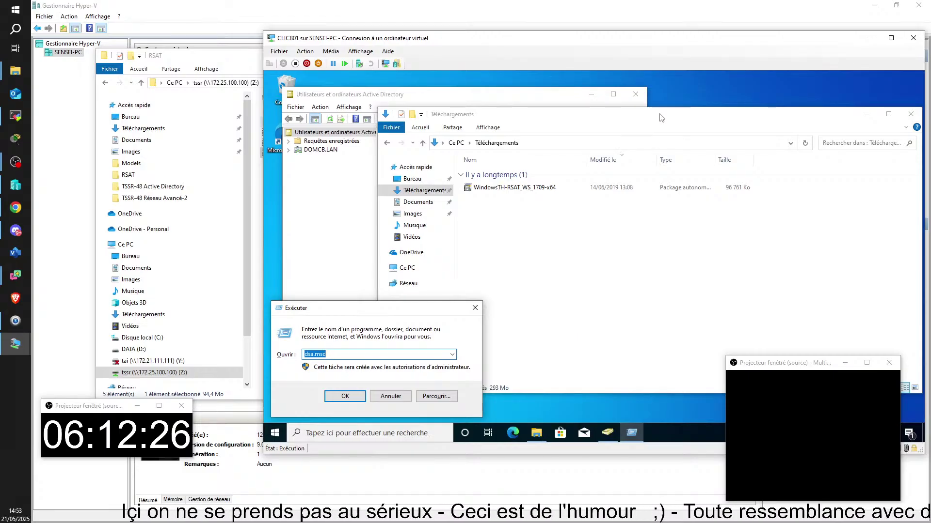
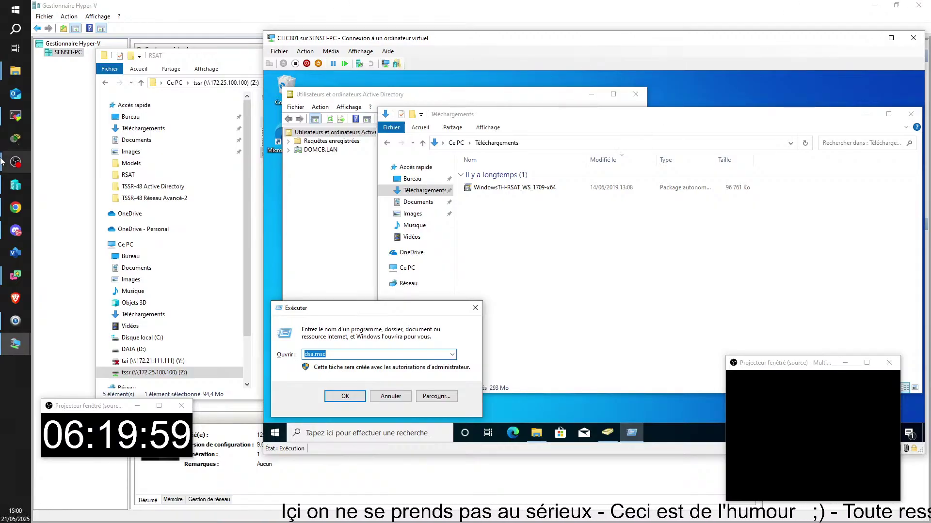
# - On CLIKL01, open Réinitialiser le mot de passe for a user in COMPTA > USERS
pyautogui.hotkey('alt', 'Tab')
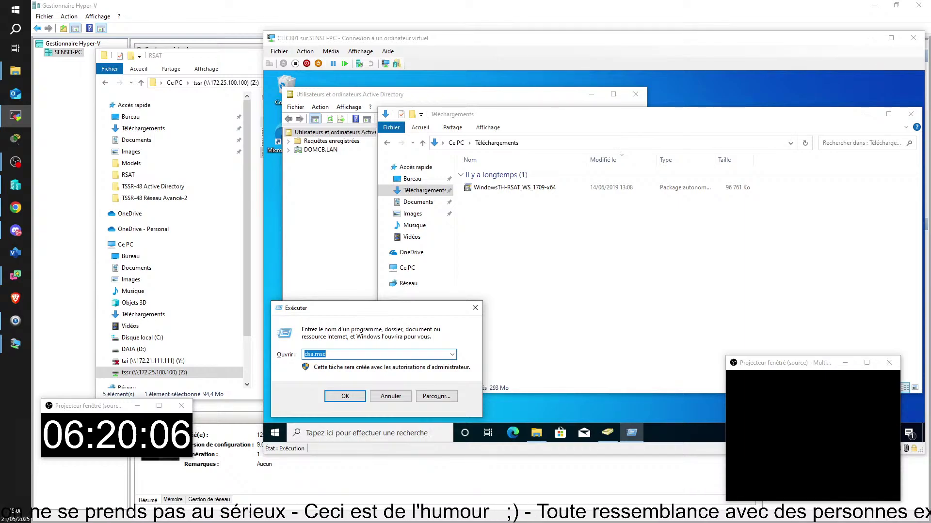
pyautogui.moveTo(340, 519); pyautogui.dragTo(469, 35)
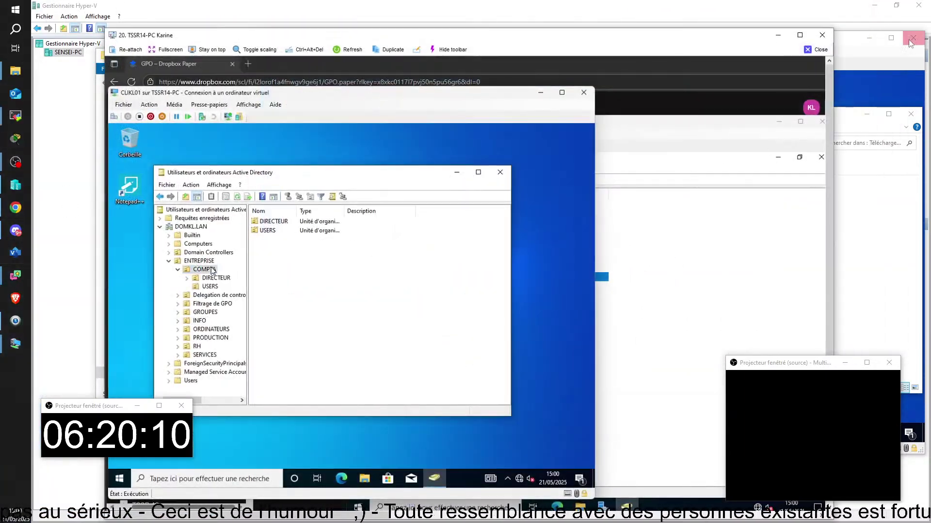
pyautogui.click(800, 35)
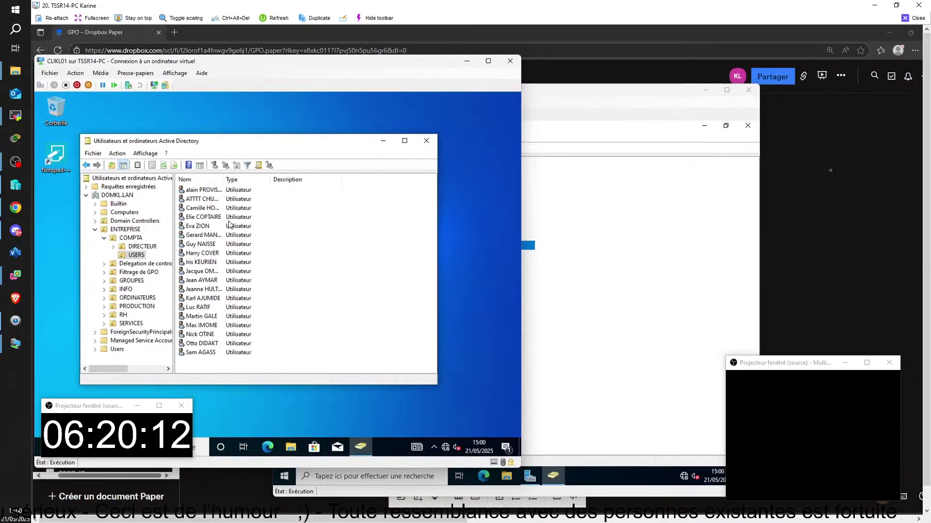
pyautogui.click(197, 226)
pyautogui.rightClick(198, 226)
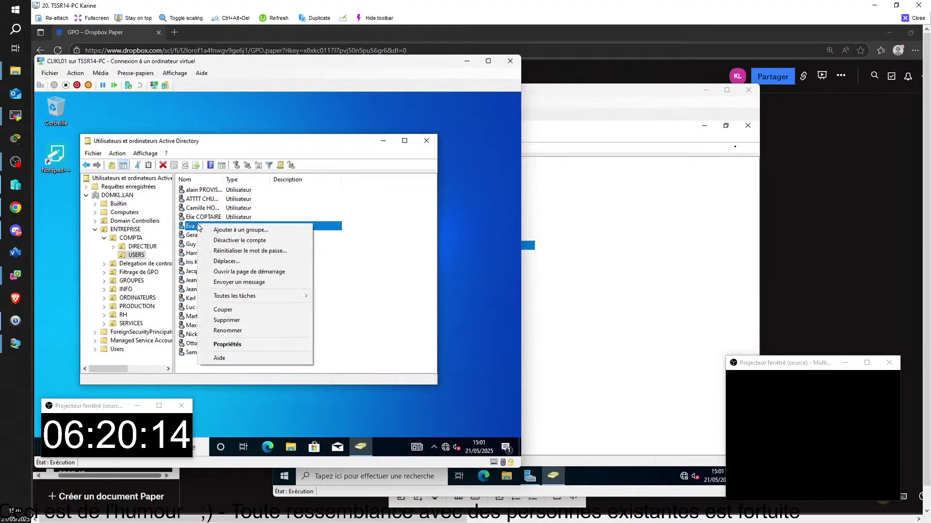
pyautogui.click(286, 251)
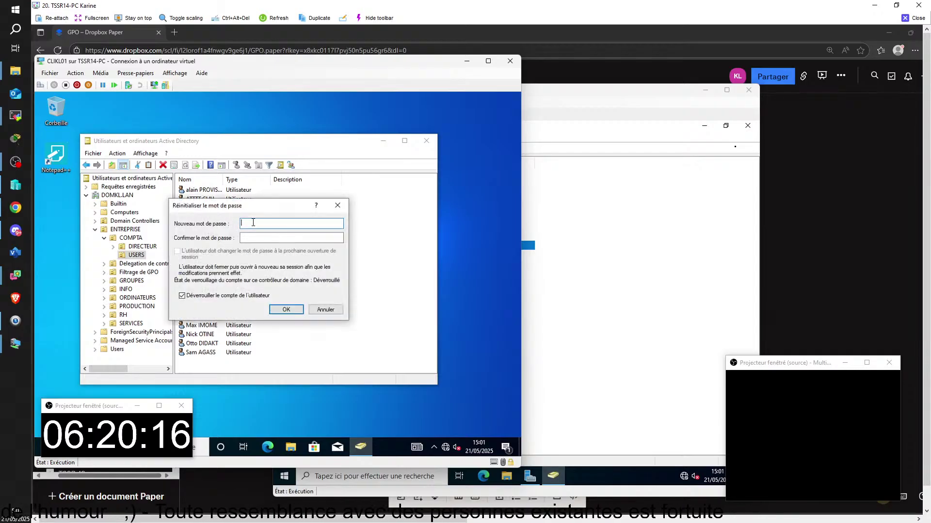
# - Enter and confirm a new password; the reset is refused with Accès refusé
pyautogui.press('capslock')
pyautogui.write('••••••••')
pyautogui.click(253, 241)
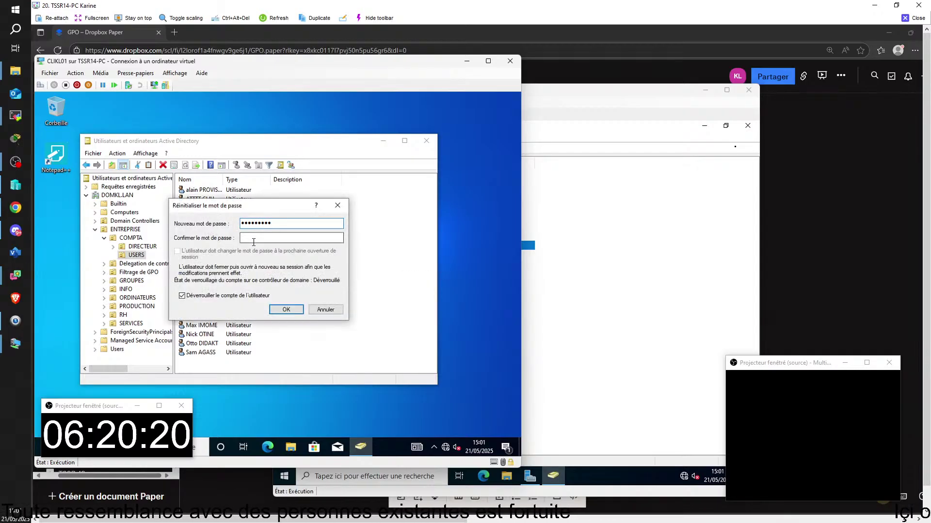
pyautogui.write('•••••••••')
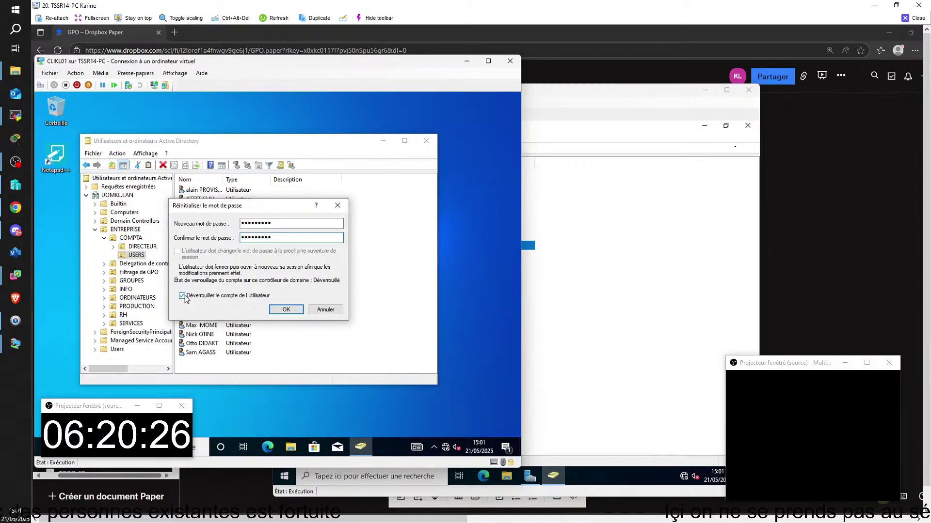
pyautogui.click(286, 310)
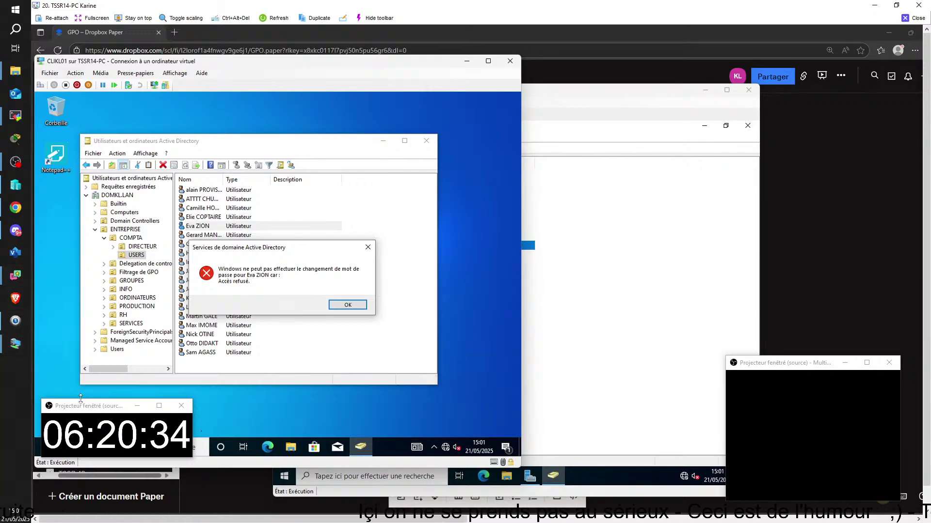
# - Bring up the client machine's Start menu
pyautogui.click(46, 447)
pyautogui.moveTo(67, 412); pyautogui.dragTo(800, 299)
pyautogui.moveTo(51, 335)
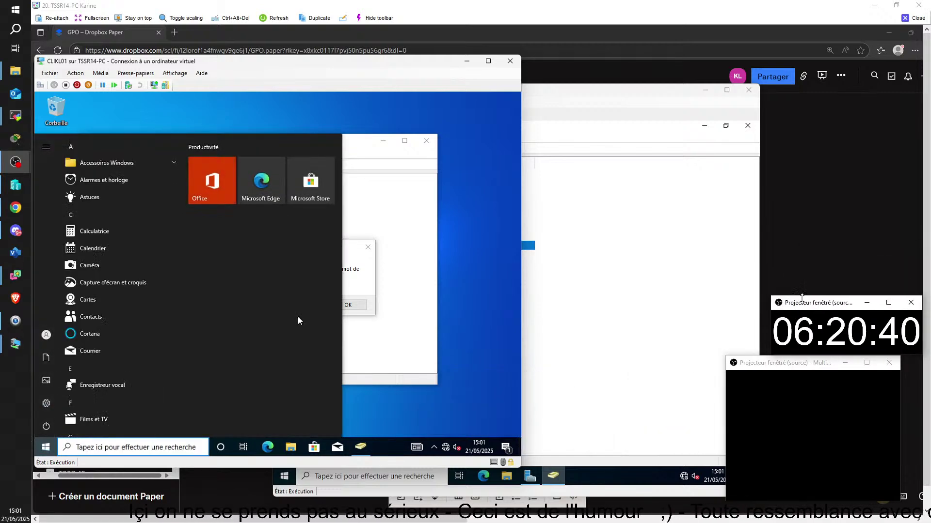
# - On SRVKL01, open the last INFO USERS account's properties at the Membre de list
pyautogui.click(594, 339)
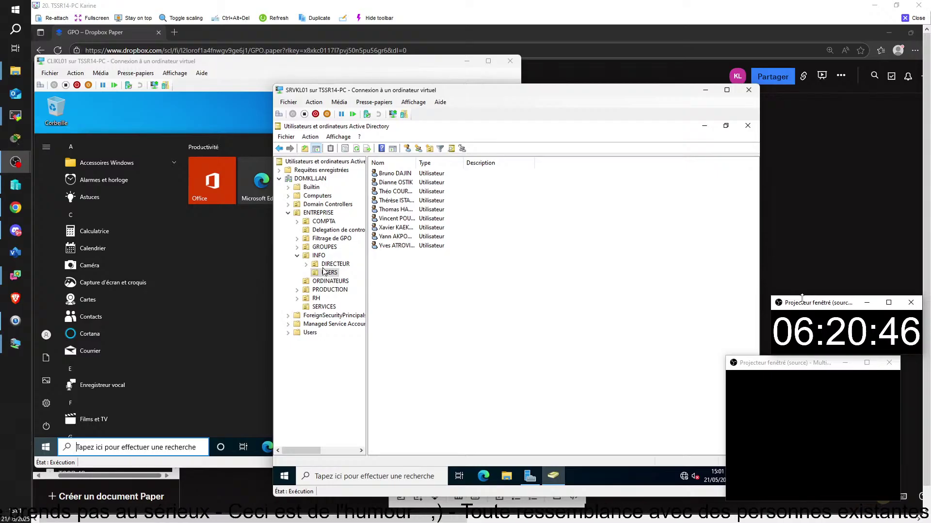
pyautogui.click(328, 274)
pyautogui.rightClick(407, 244)
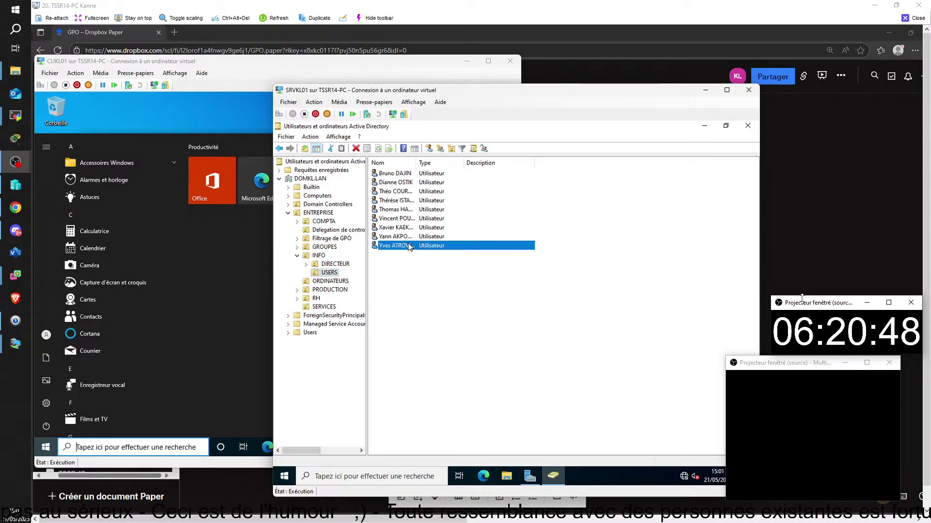
pyautogui.doubleClick(388, 248)
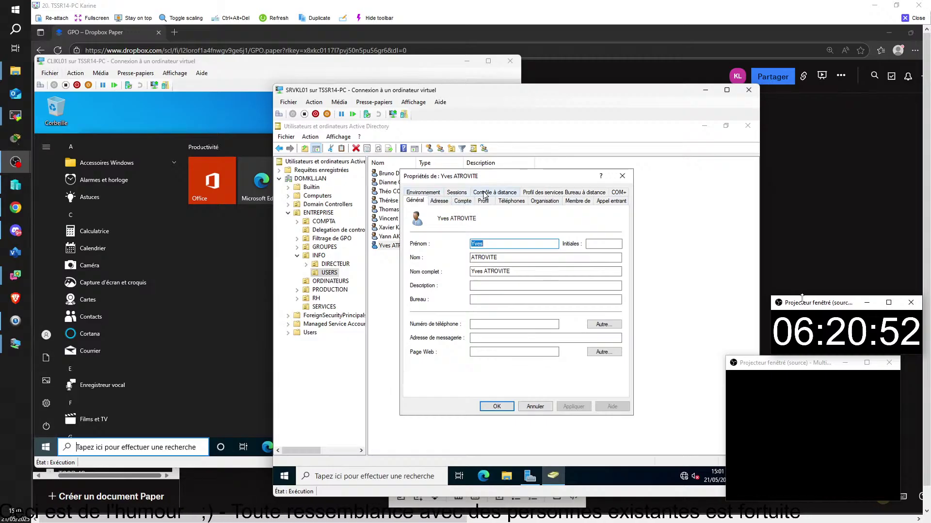
pyautogui.click(578, 201)
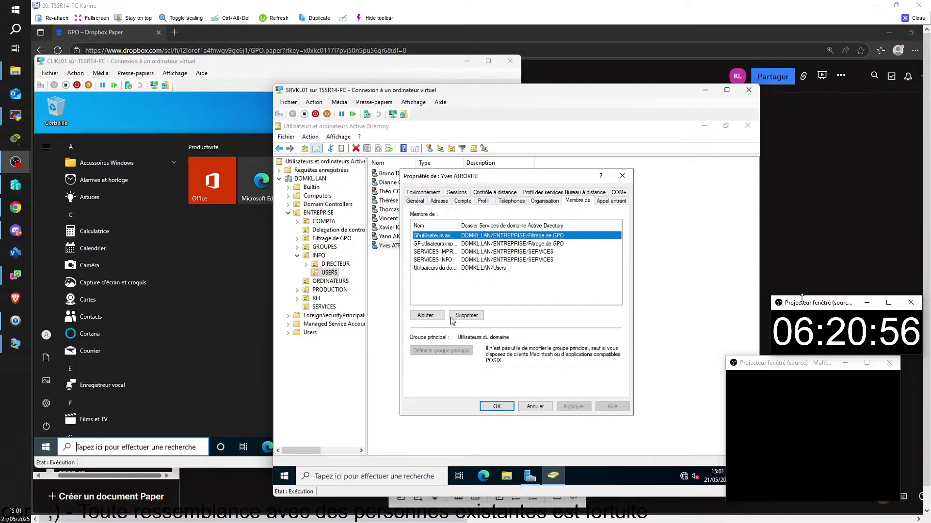
# - Add the user to the GA-utilisateur reinitializateur group and close the properties
pyautogui.click(426, 316)
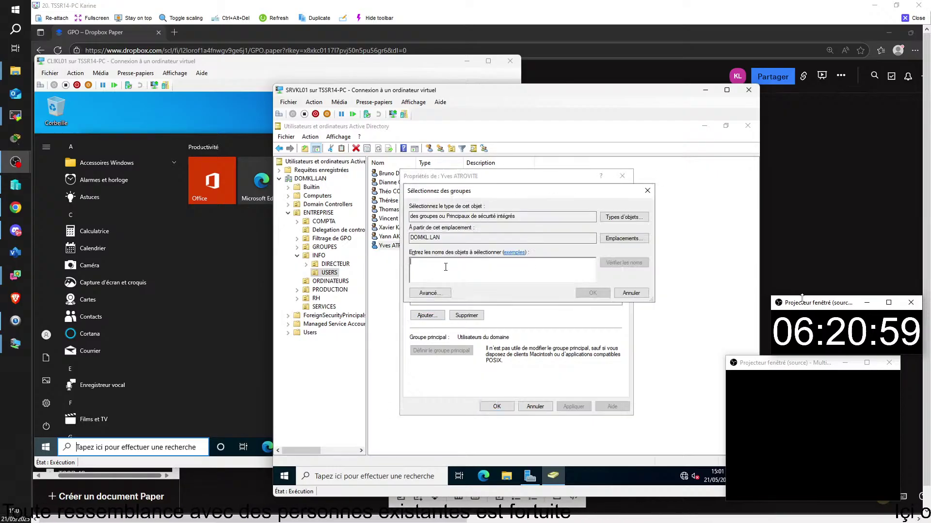
pyautogui.write('grp')
pyautogui.press('BackSpace')
pyautogui.press('BackSpace')
pyautogui.press('BackSpace')
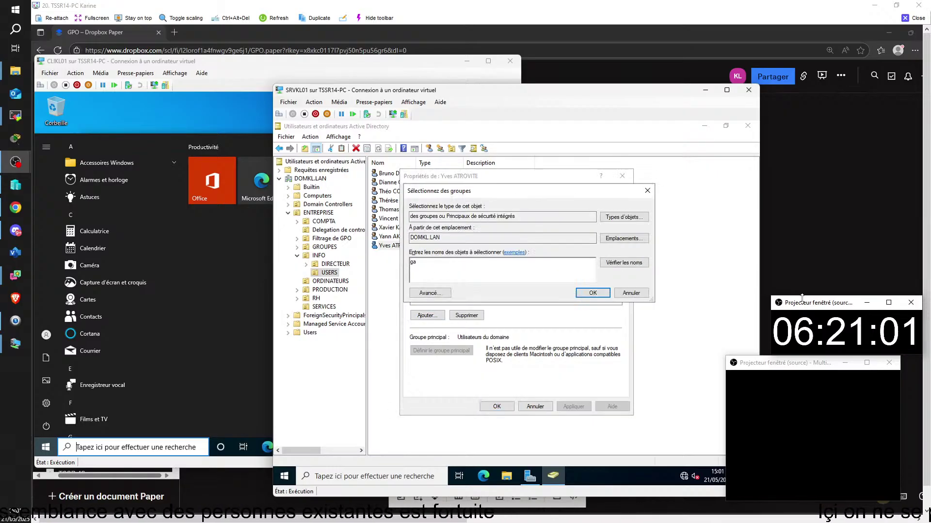
pyautogui.write('GA')
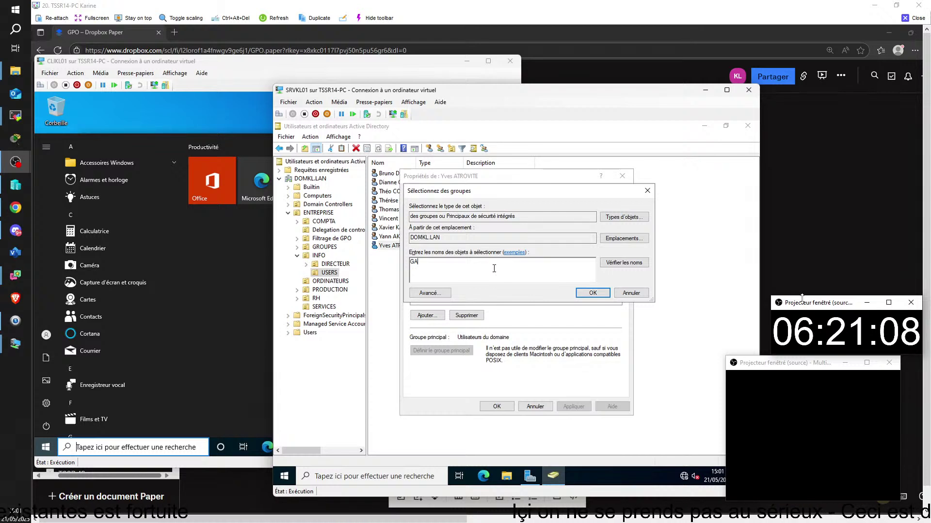
pyautogui.press('Return')
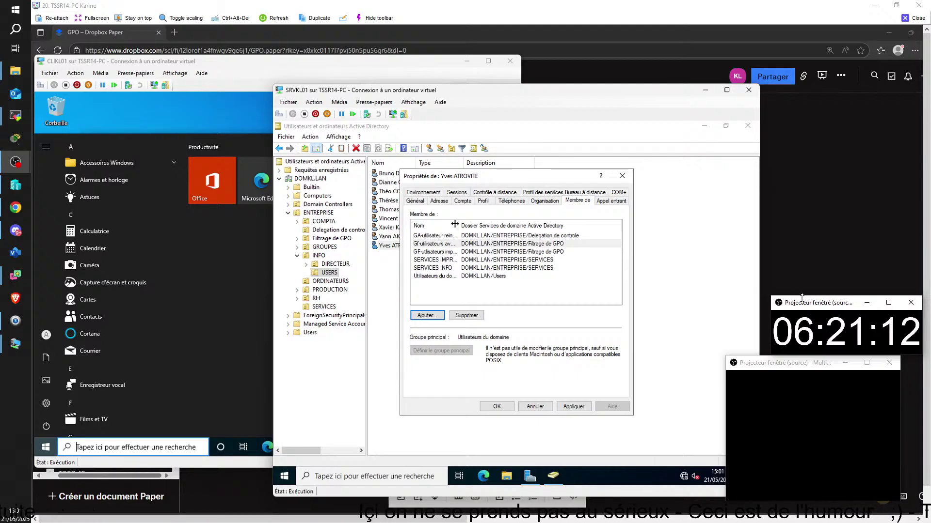
pyautogui.moveTo(459, 225); pyautogui.dragTo(482, 224)
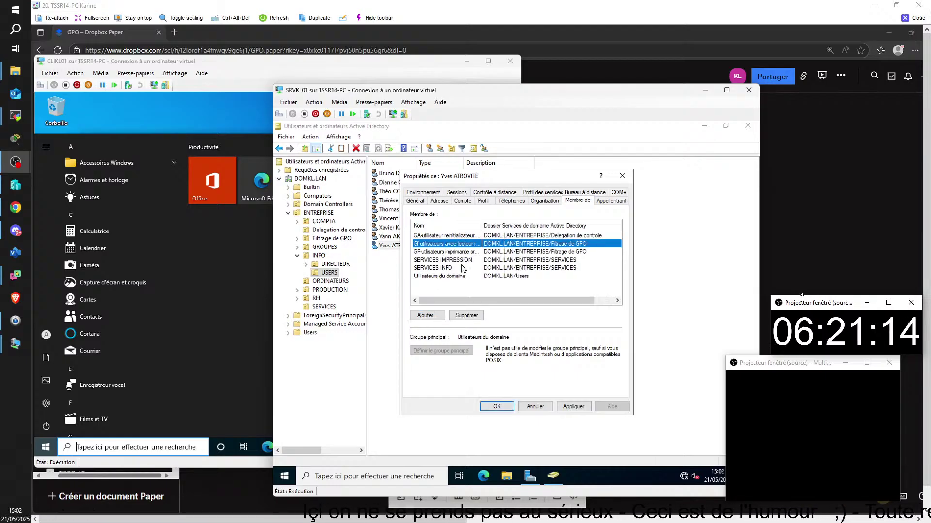
pyautogui.click(448, 237)
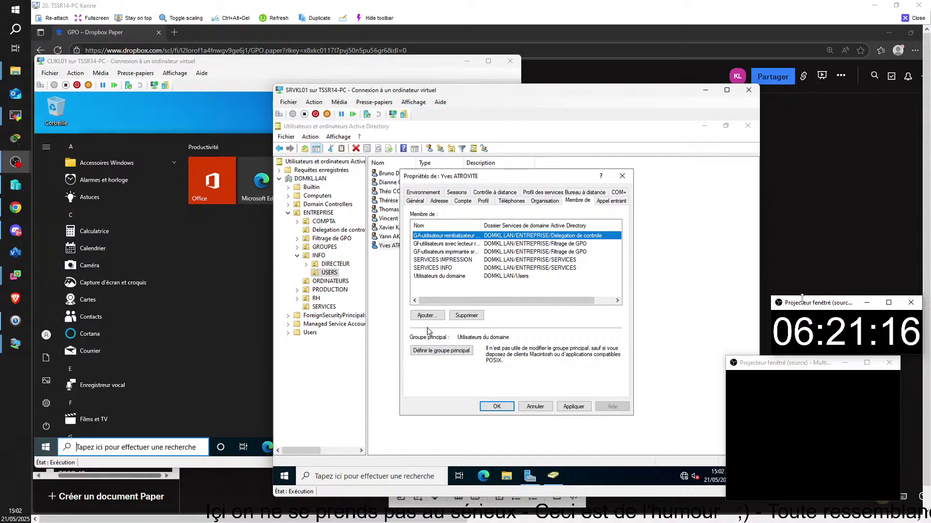
pyautogui.click(438, 316)
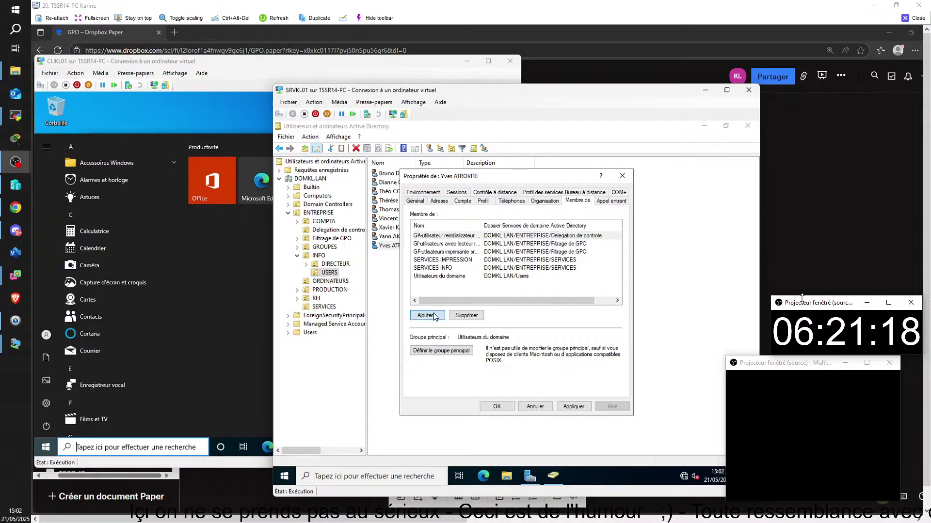
pyautogui.click(647, 191)
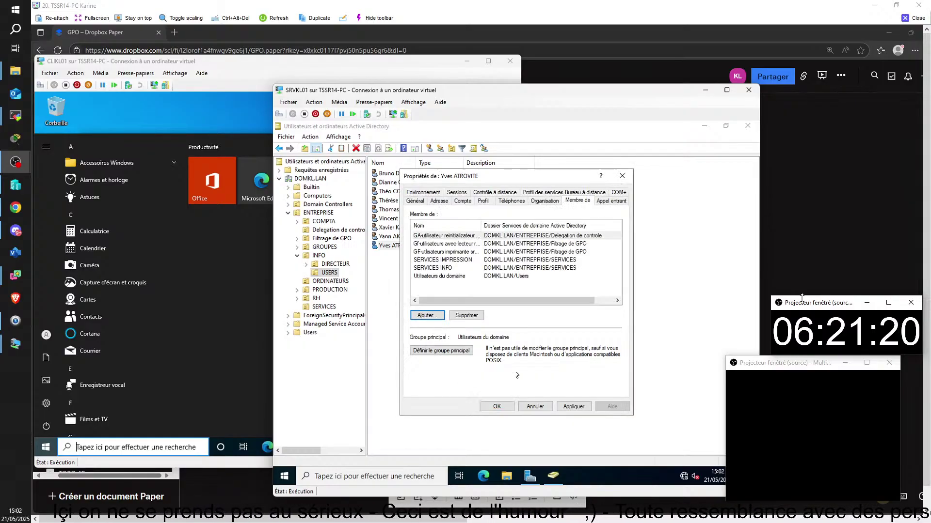
pyautogui.click(499, 406)
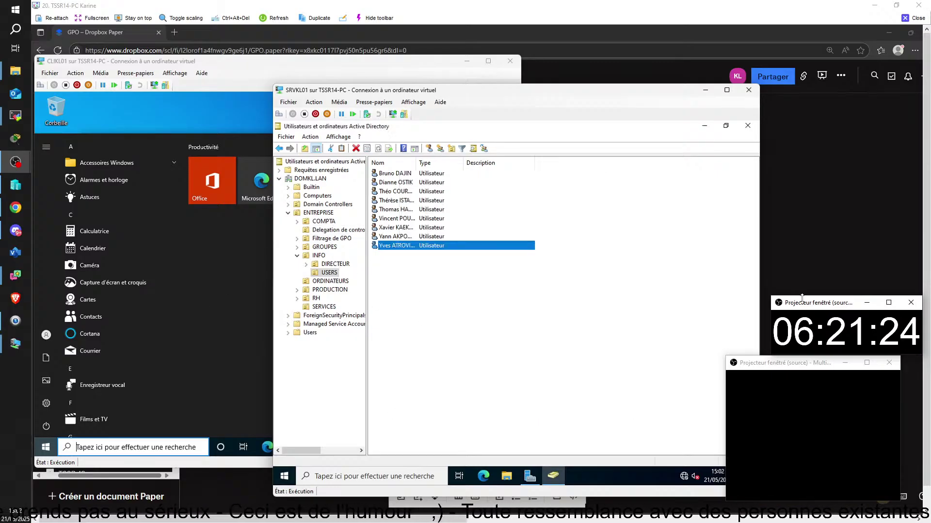
# - Dismiss the Accès refusé error, then reopen and cancel the COMPTA user's password reset
pyautogui.click(180, 106)
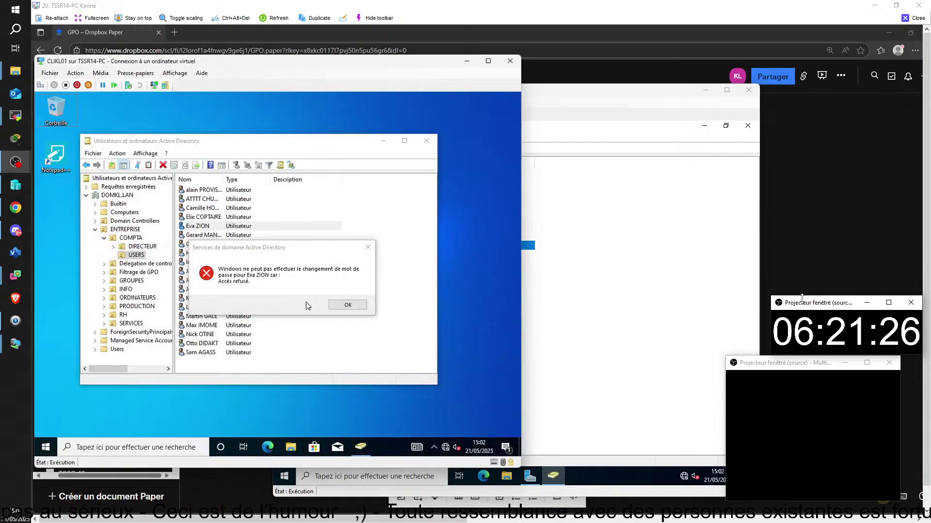
pyautogui.click(348, 305)
pyautogui.rightClick(217, 227)
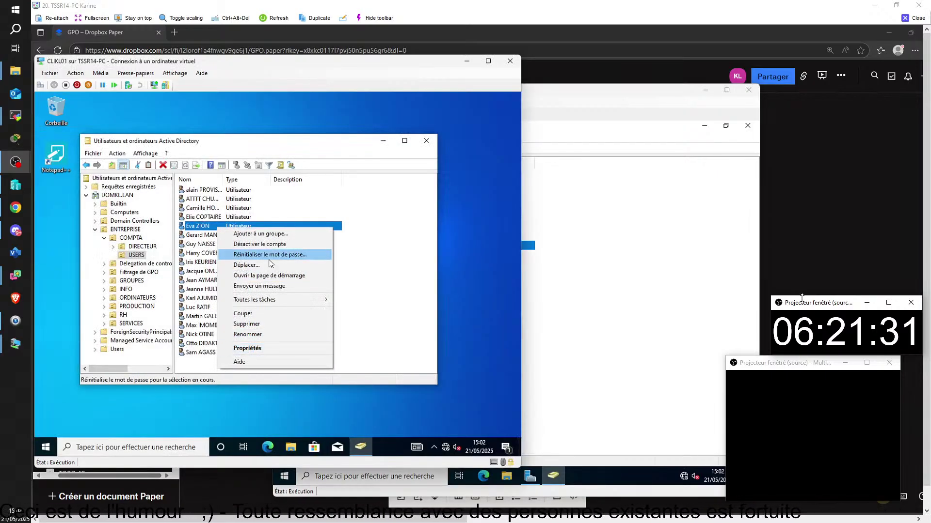
pyautogui.click(270, 254)
pyautogui.press('capslock')
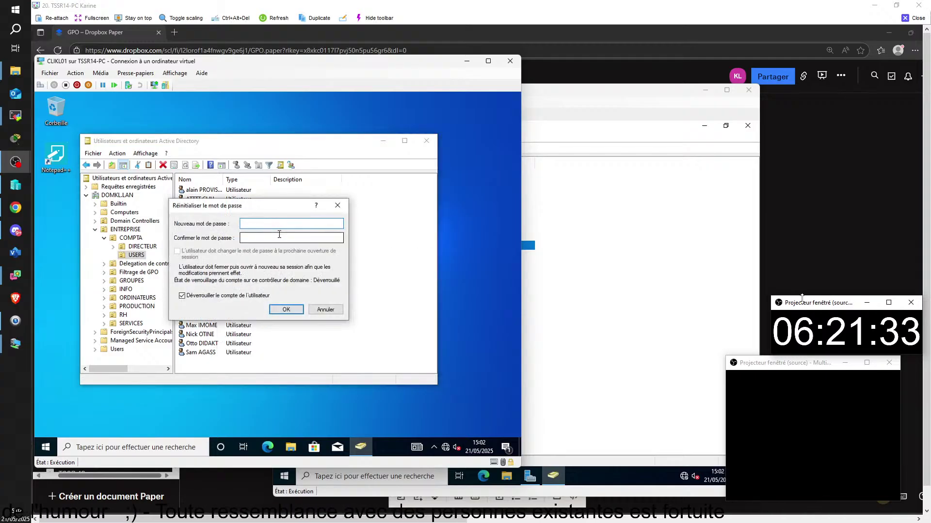
pyautogui.press('capslock')
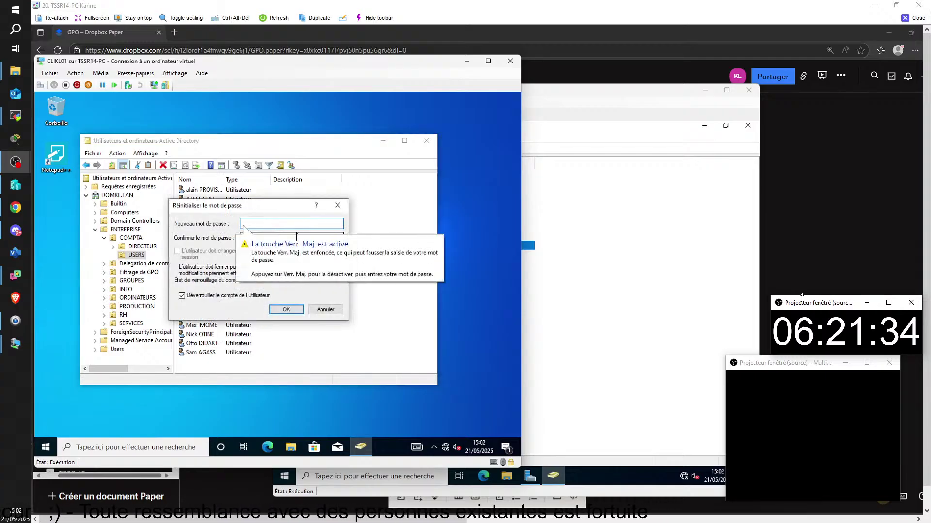
pyautogui.click(338, 205)
# - Sign the current user out of CLIKL01 via Start > Se déconnecter
pyautogui.click(573, 260)
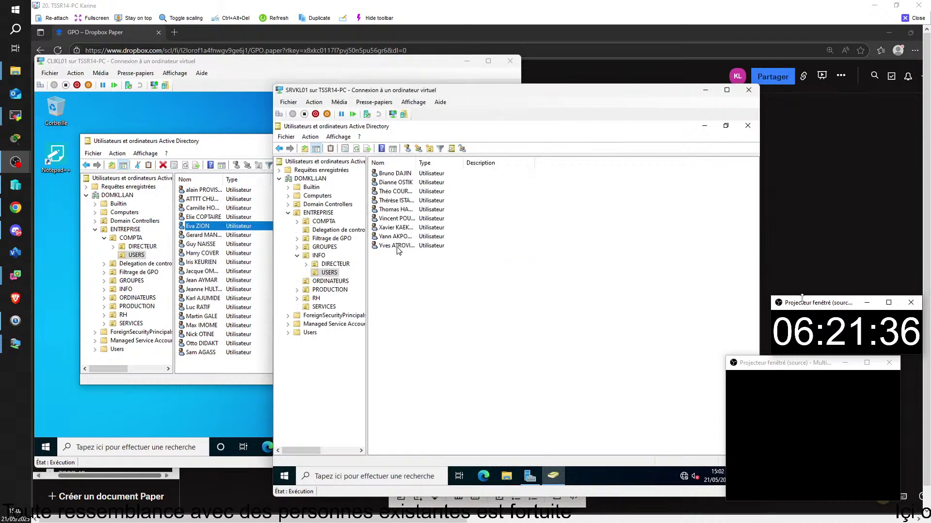
pyautogui.click(45, 449)
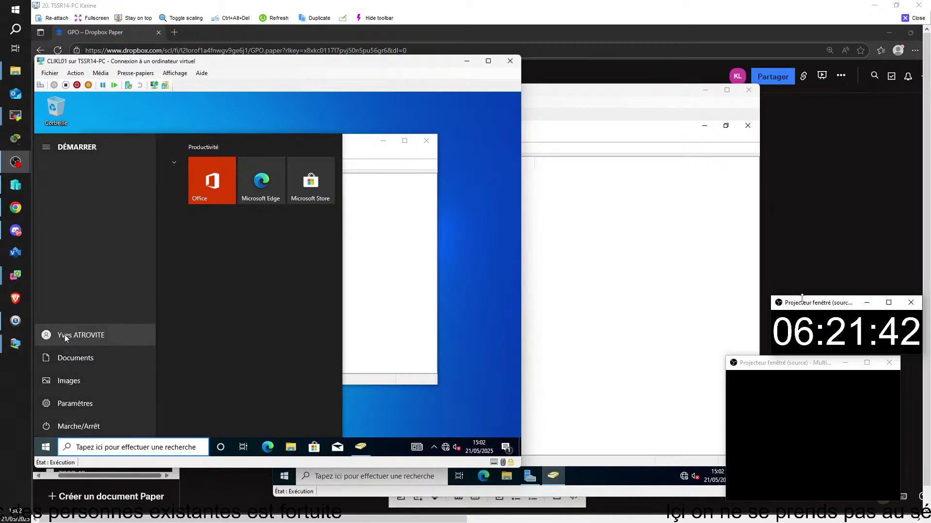
pyautogui.click(65, 336)
pyautogui.click(72, 293)
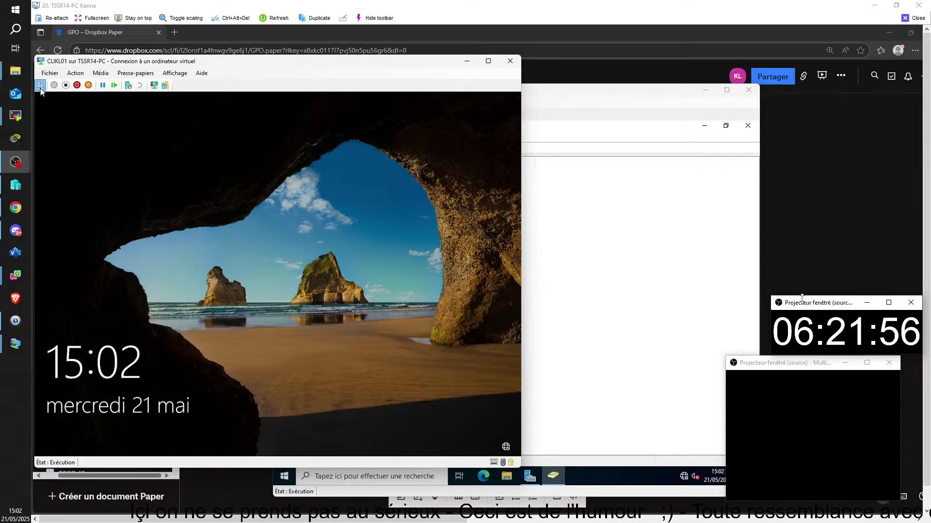
# - Sign back in to CLIKL01's domain account, checking the typed password before submitting
pyautogui.click(199, 329)
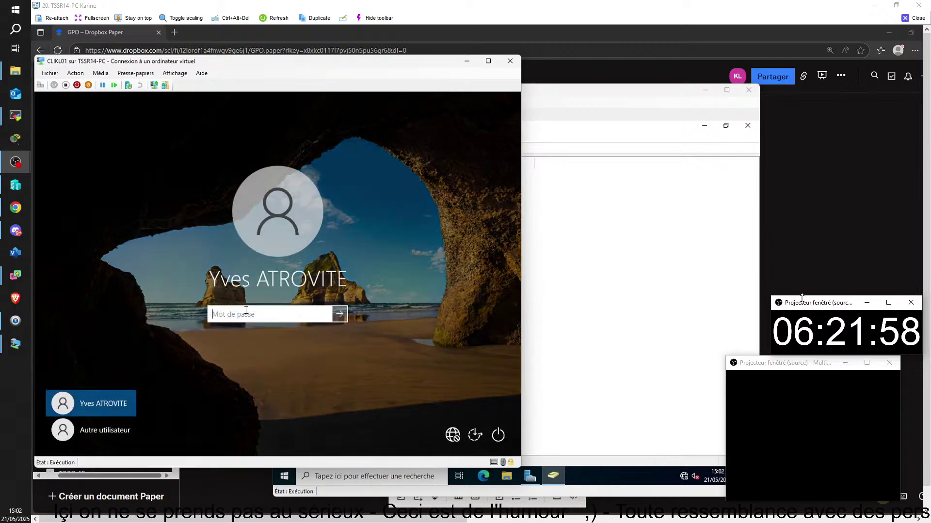
pyautogui.write('•••••')
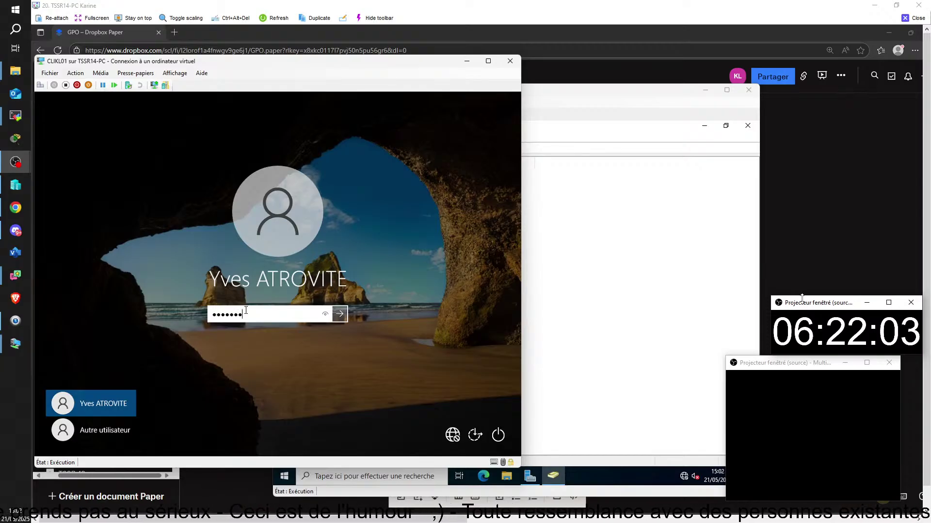
pyautogui.write('••')
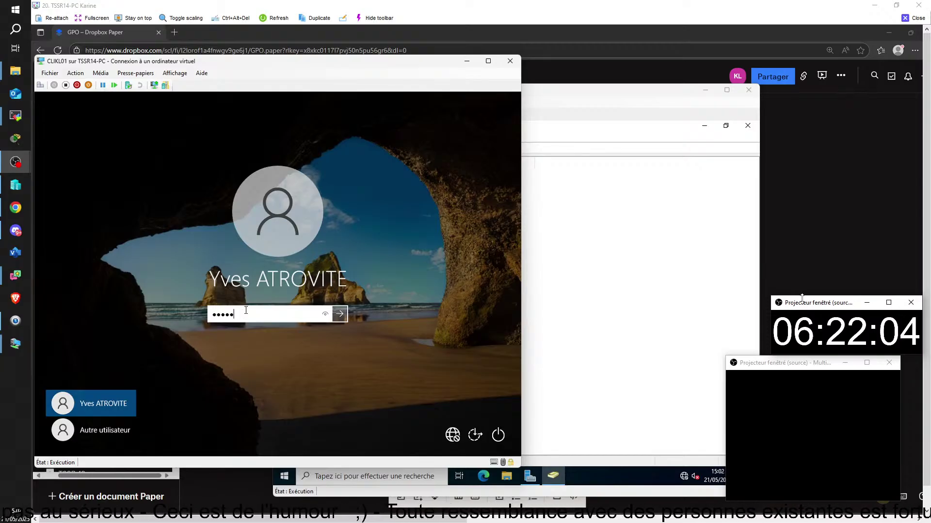
pyautogui.write('••')
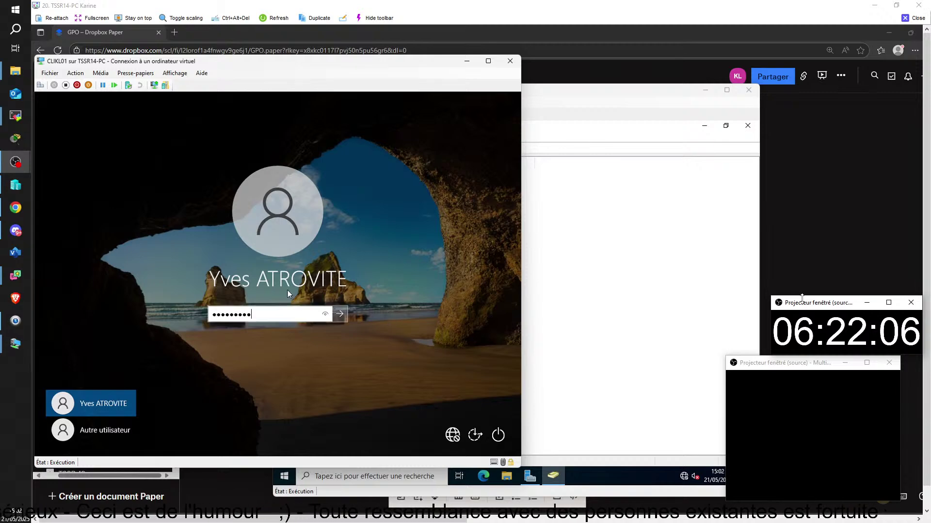
pyautogui.click(326, 314)
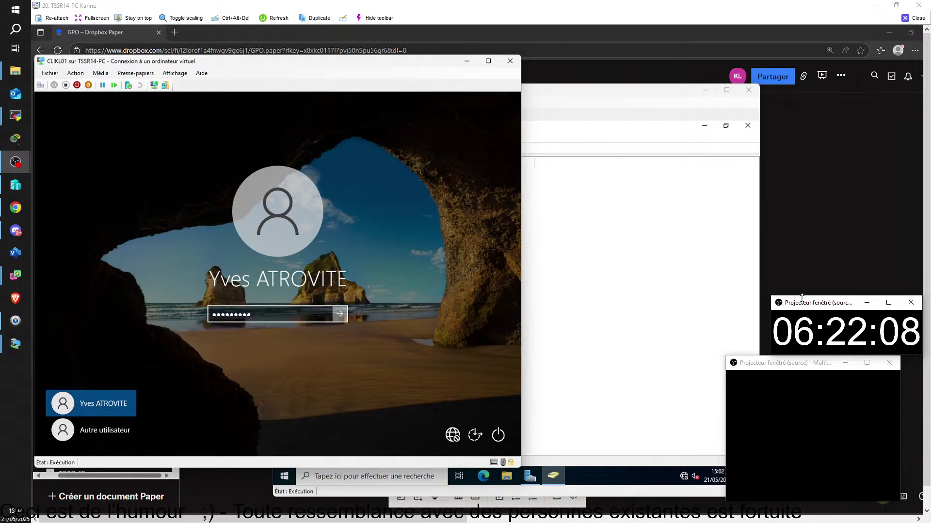
pyautogui.click(339, 314)
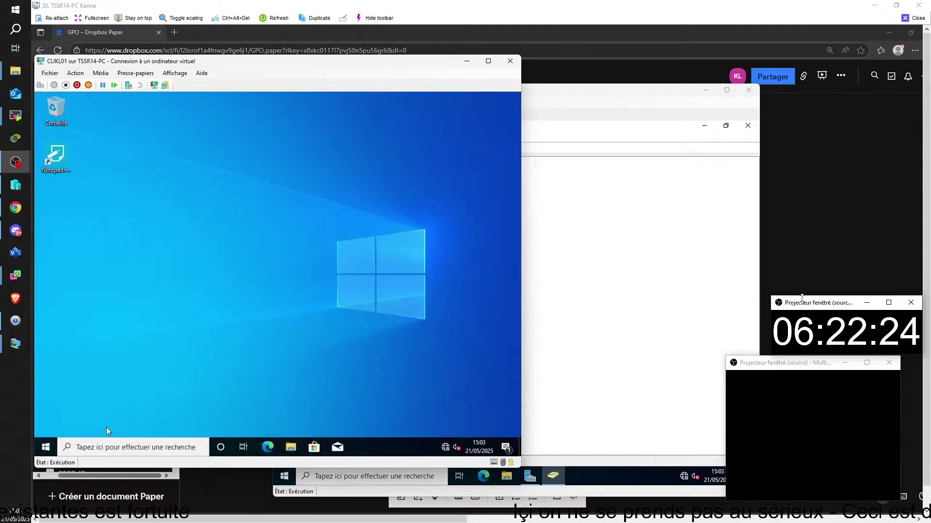
# - Launch dsa.msc from Exécuter and open DOMKL.LAN > ENTREPRISE > COMPTA > USERS
pyautogui.click(65, 440)
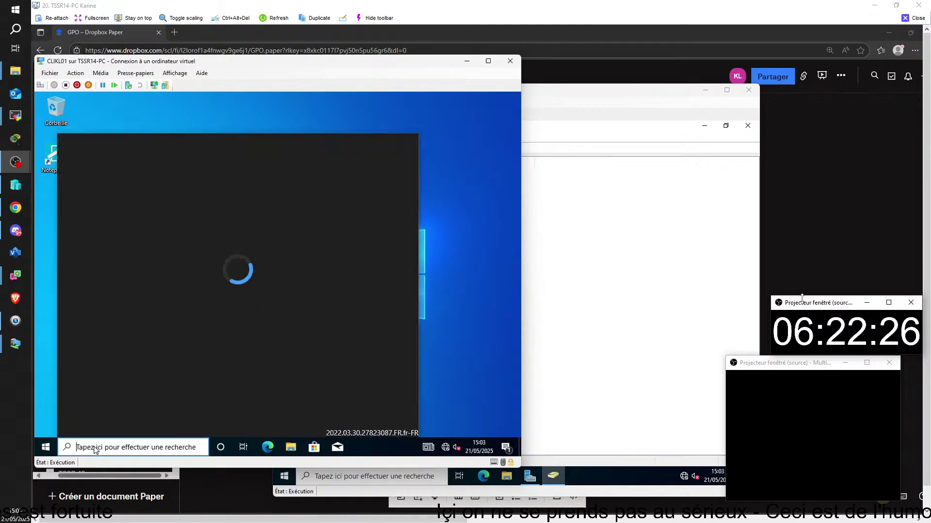
pyautogui.write('e')
pyautogui.click(97, 188)
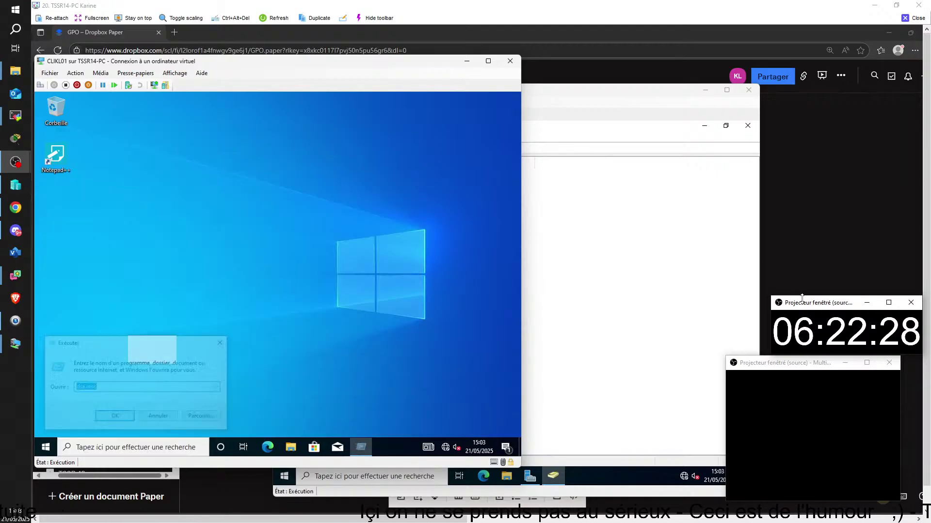
pyautogui.click(116, 417)
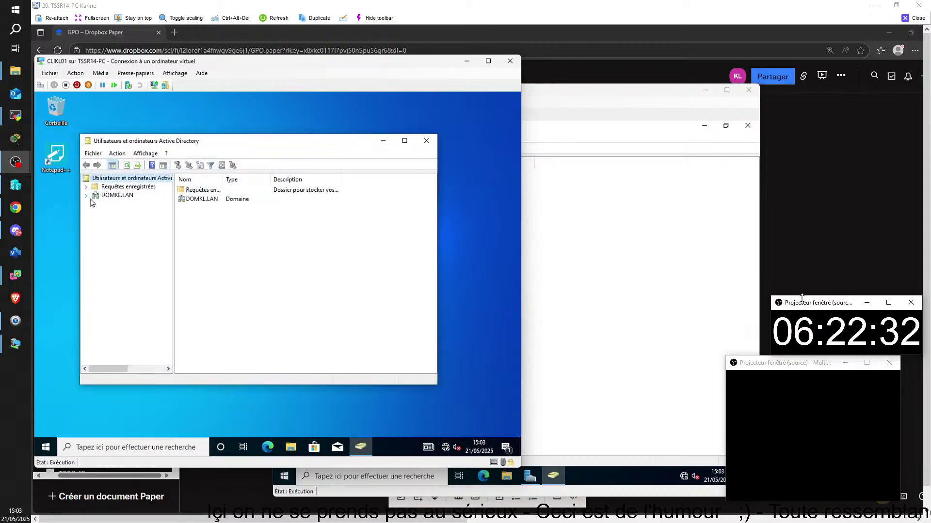
pyautogui.click(87, 196)
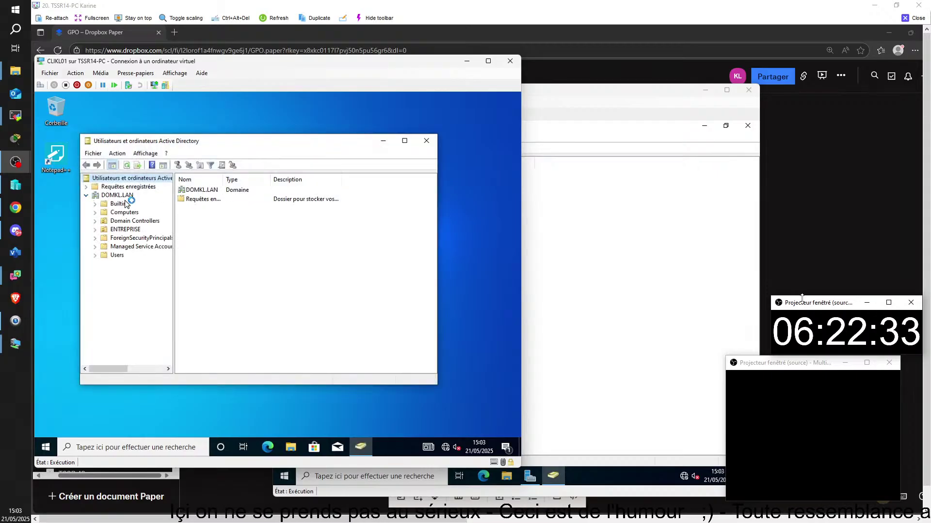
pyautogui.click(96, 230)
pyautogui.click(128, 238)
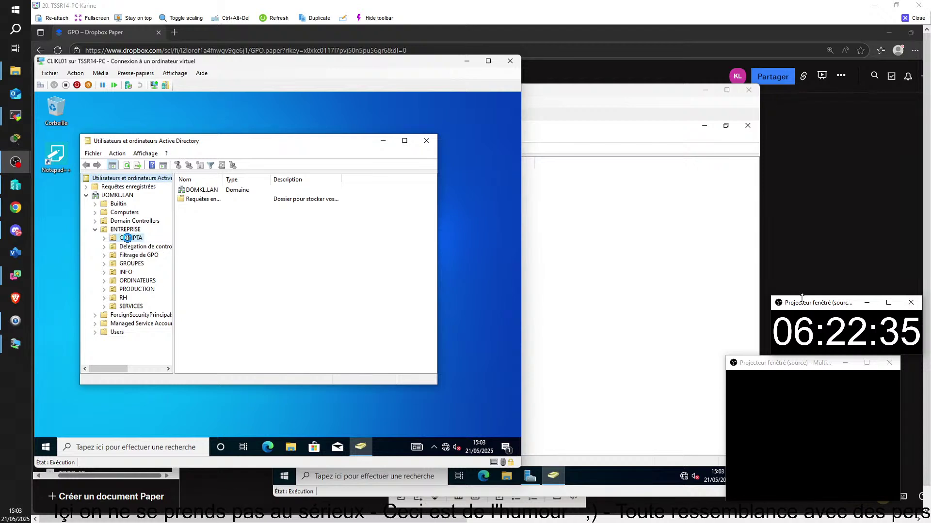
pyautogui.doubleClick(193, 200)
# - Reset the first COMPTA user's password with a matching confirmation and acknowledge the success message
pyautogui.click(195, 190)
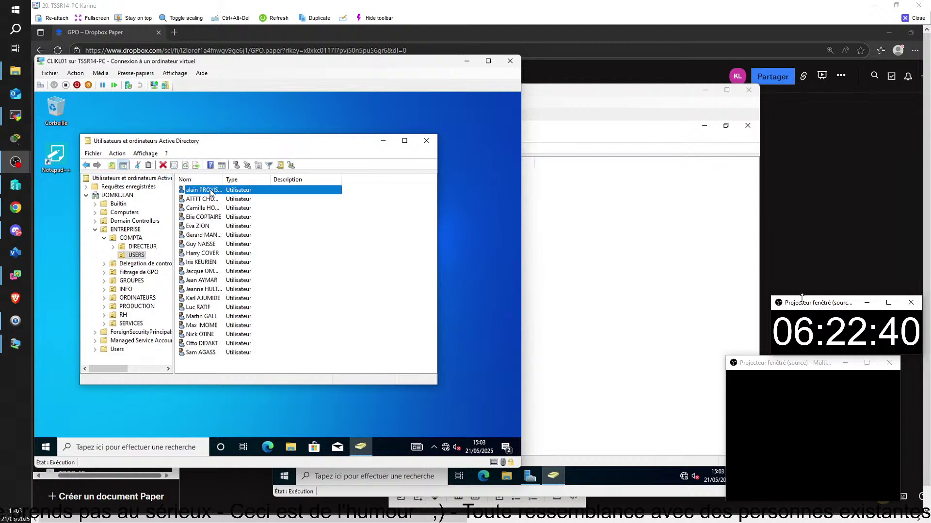
pyautogui.rightClick(211, 190)
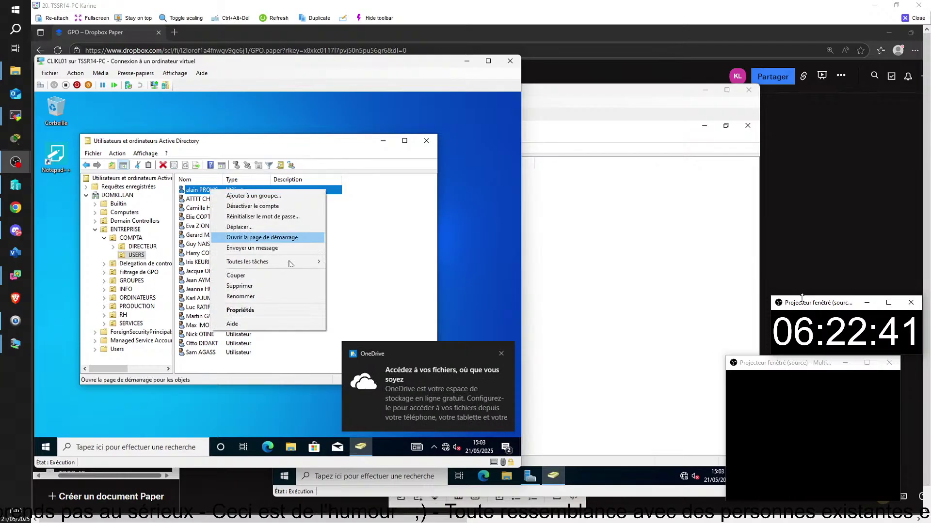
pyautogui.click(242, 216)
pyautogui.write('•')
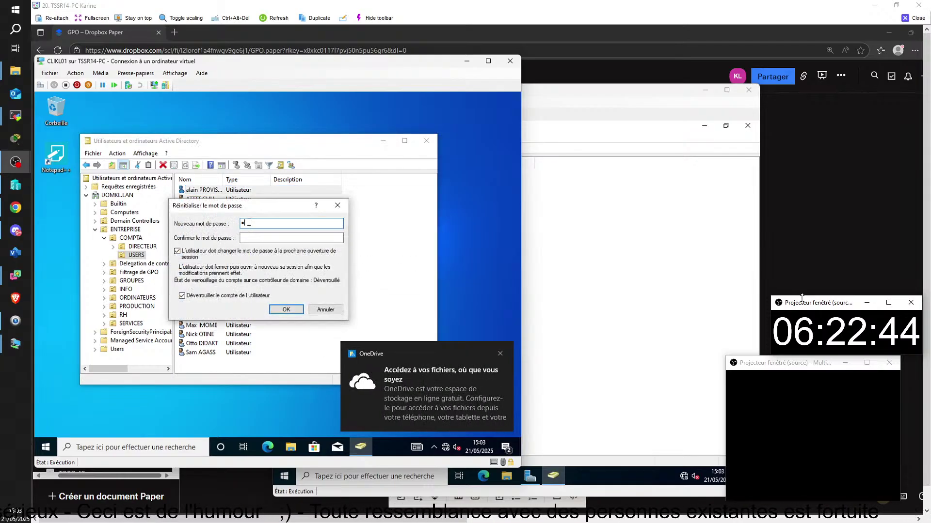
pyautogui.write('••••')
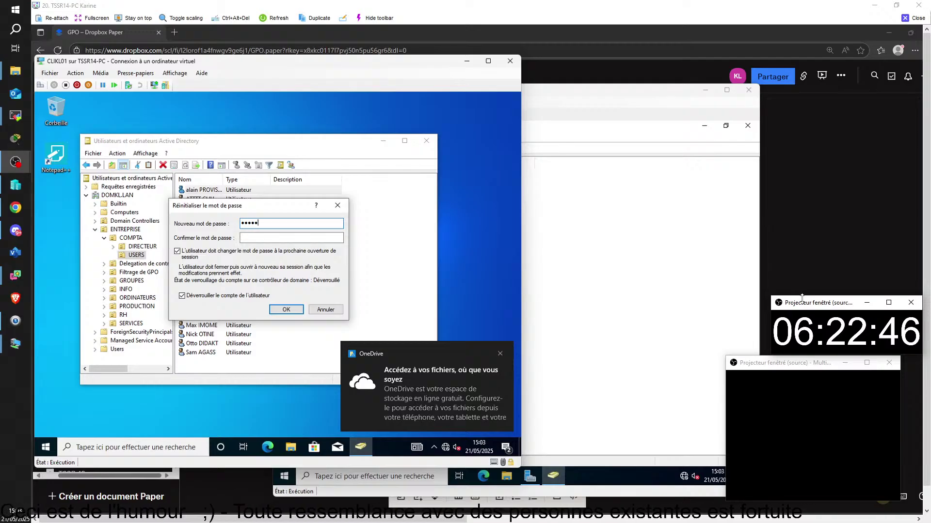
pyautogui.write('••••')
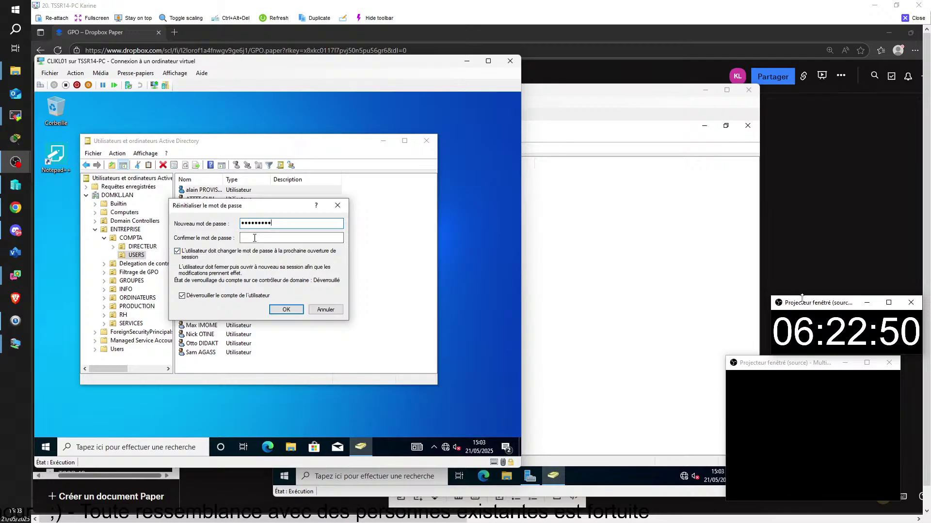
pyautogui.click(254, 238)
pyautogui.write('••')
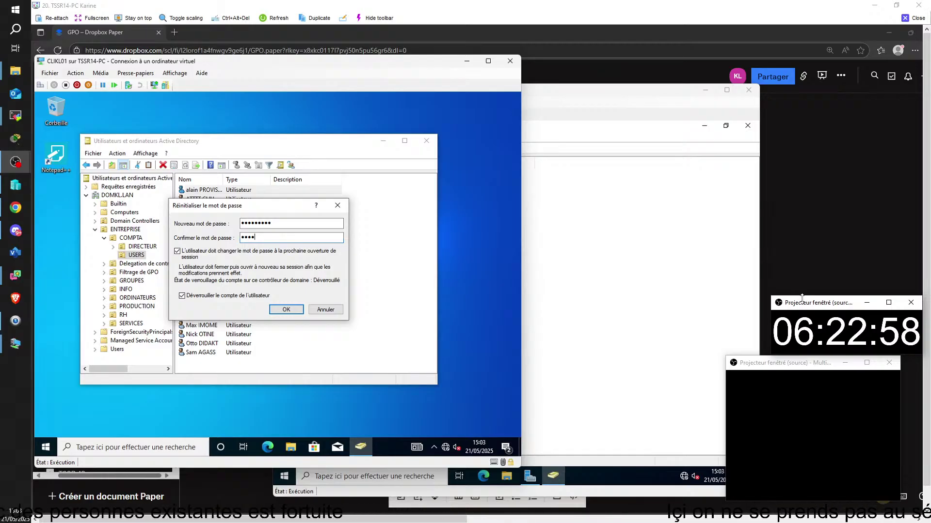
pyautogui.press('BackSpace')
pyautogui.press('BackSpace')
pyautogui.press('BackSpace')
pyautogui.press('BackSpace')
pyautogui.press('capslock')
pyautogui.write('•••••••••')
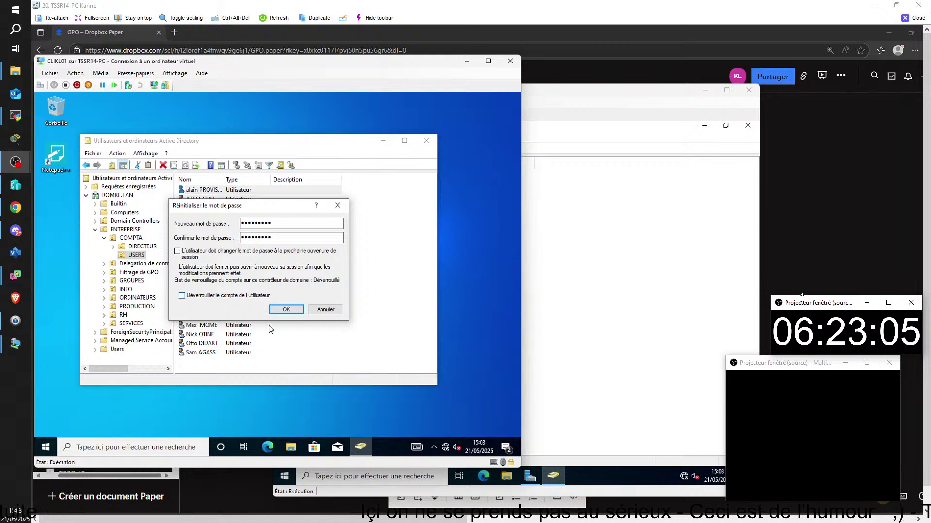
pyautogui.click(287, 310)
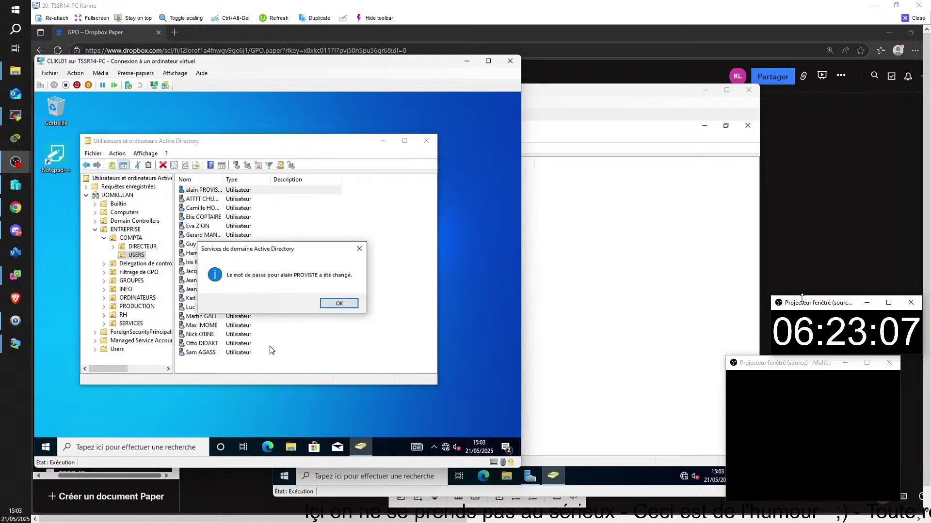
pyautogui.click(338, 304)
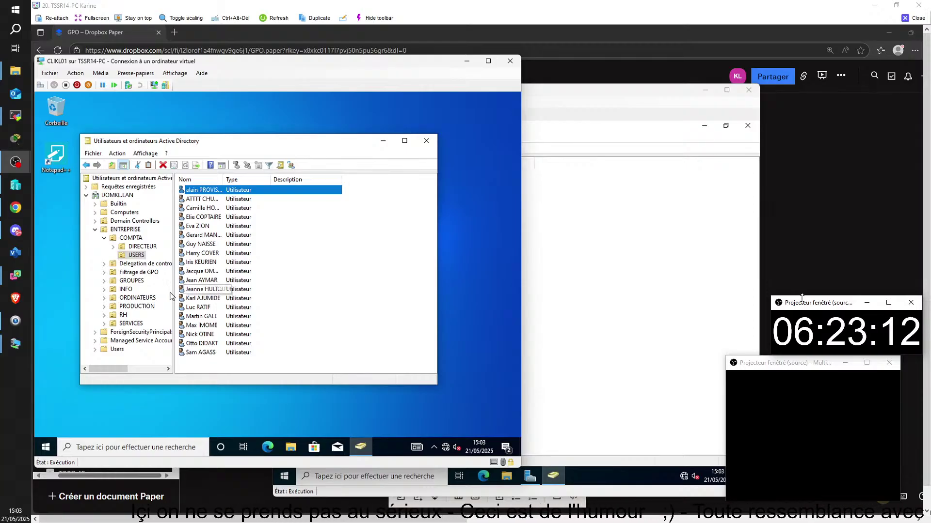
# - Open an RH USERS account's password reset, cancel it, and close the TSSR14-PC remote view
pyautogui.click(123, 315)
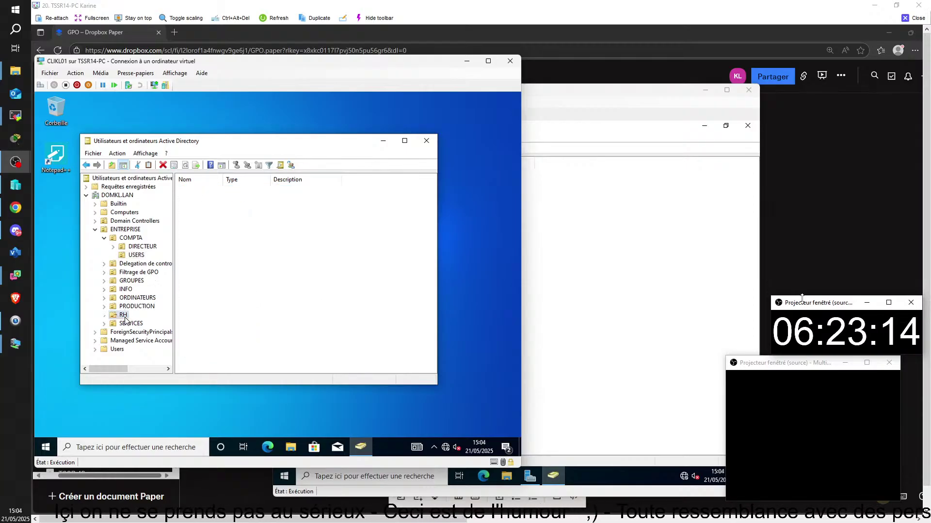
pyautogui.doubleClick(204, 199)
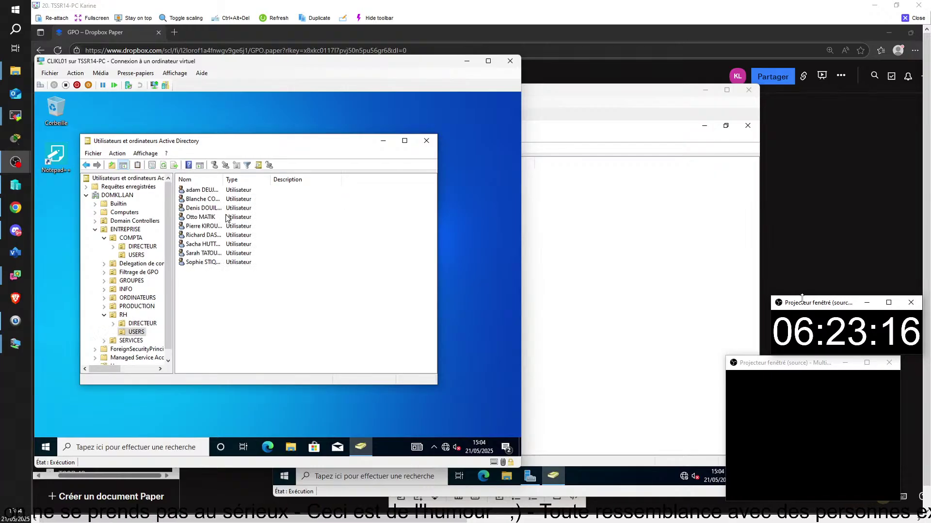
pyautogui.click(212, 218)
pyautogui.rightClick(213, 219)
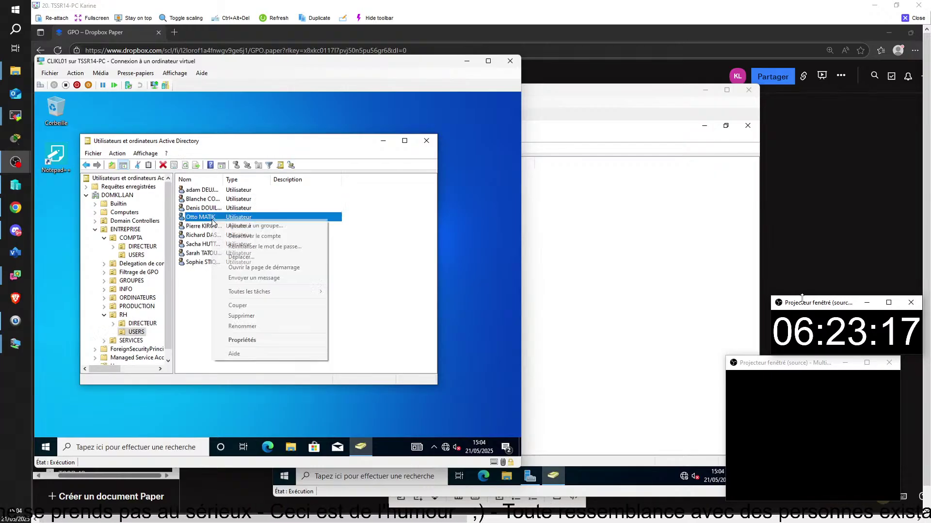
pyautogui.click(240, 247)
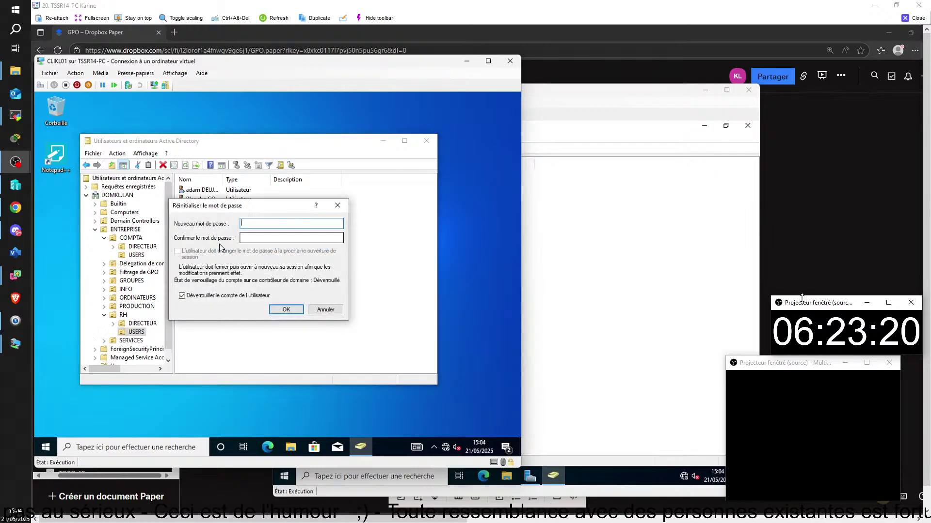
pyautogui.click(338, 206)
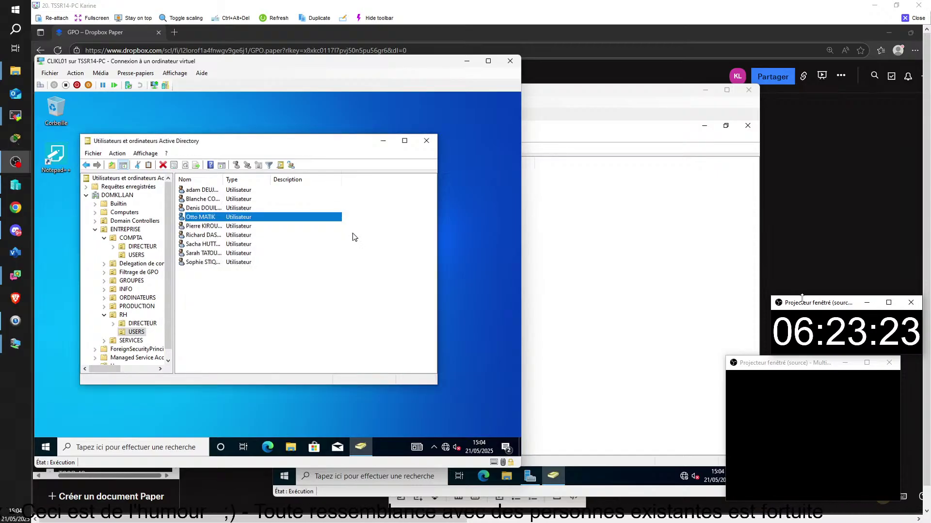
pyautogui.click(263, 338)
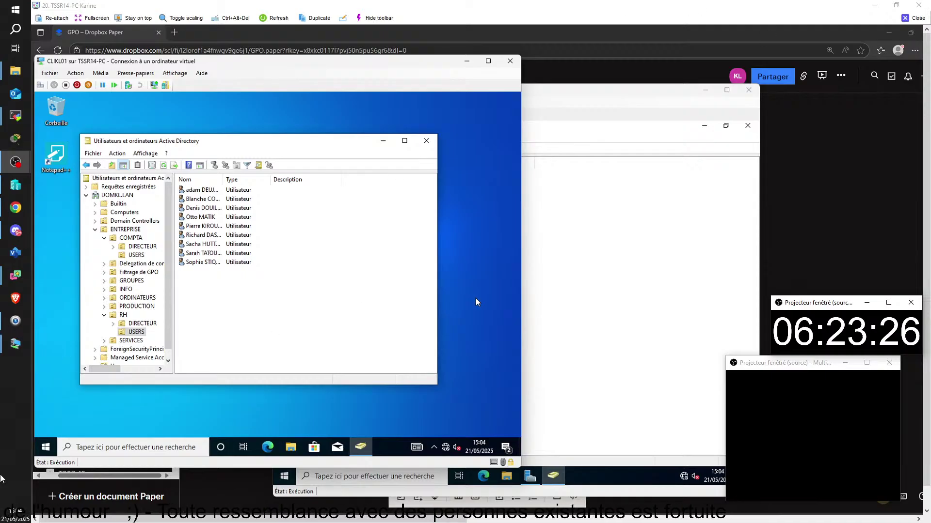
pyautogui.click(910, 23)
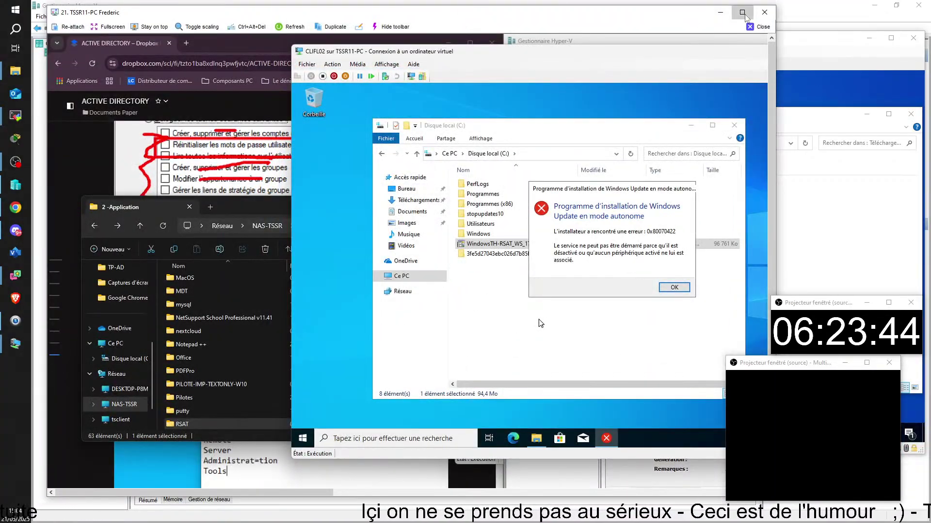
# - Maximize TSSR11-PC, rerun WindowsTH-RSAT_WS_1709-x64 and dismiss the 0x80070422 error
pyautogui.click(742, 13)
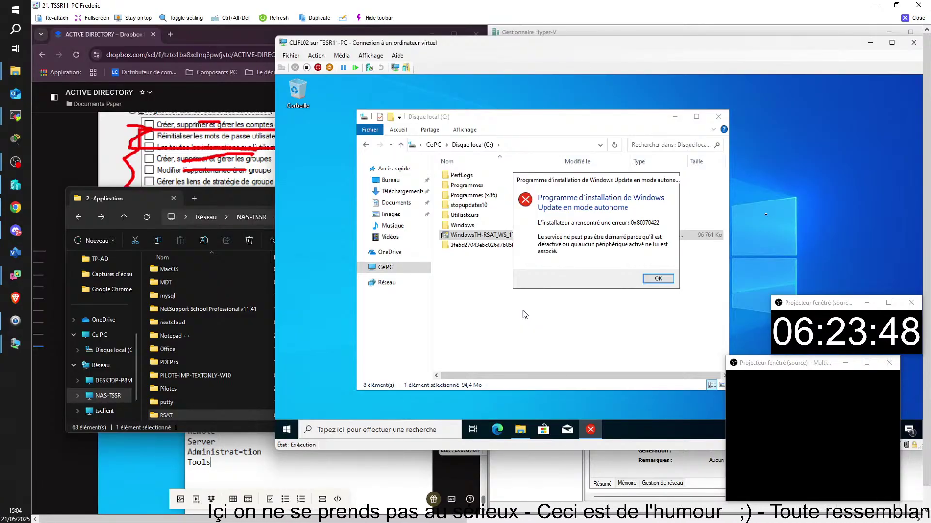
pyautogui.click(657, 278)
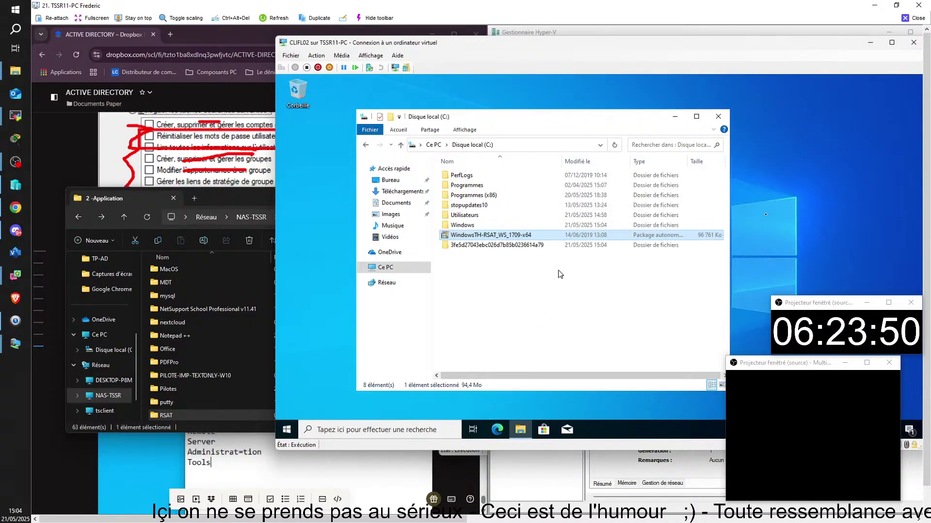
pyautogui.doubleClick(468, 239)
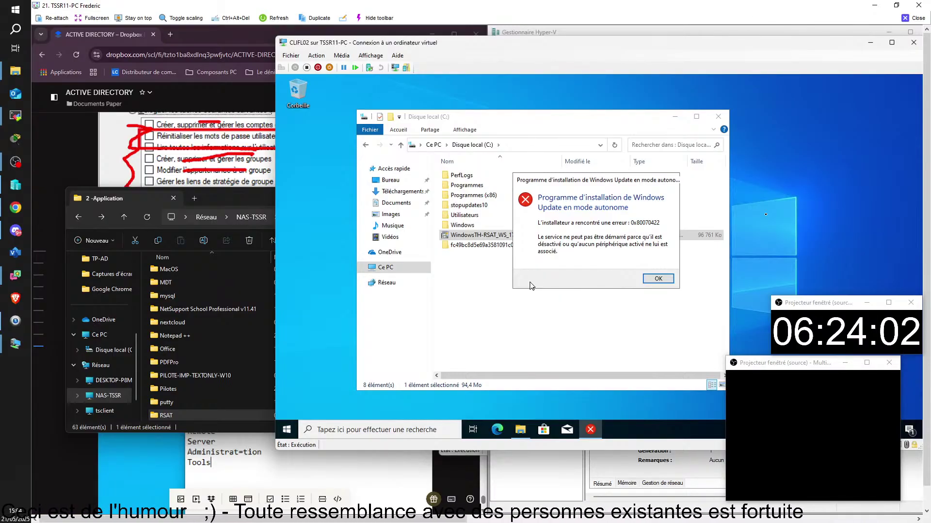
pyautogui.click(657, 279)
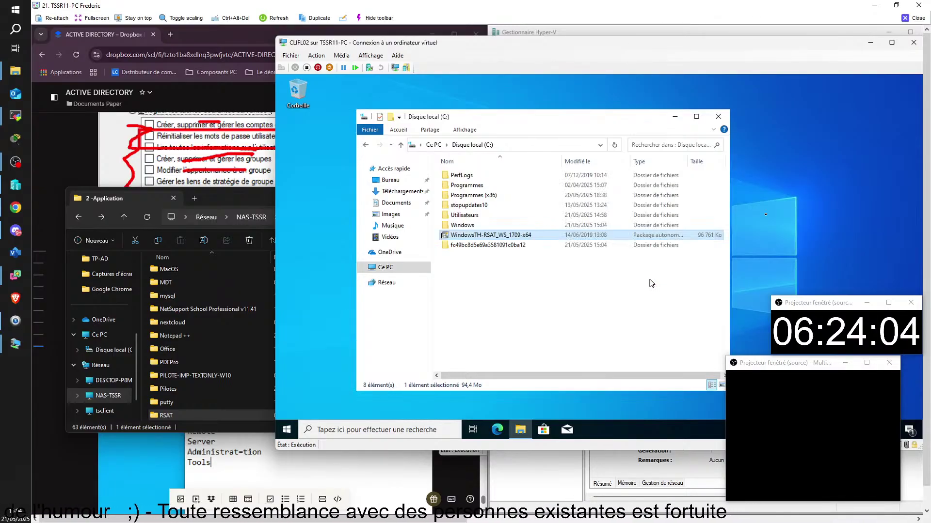
# - Open the Services console and the Windows Update service properties
pyautogui.press('super')
pyautogui.write('servic')
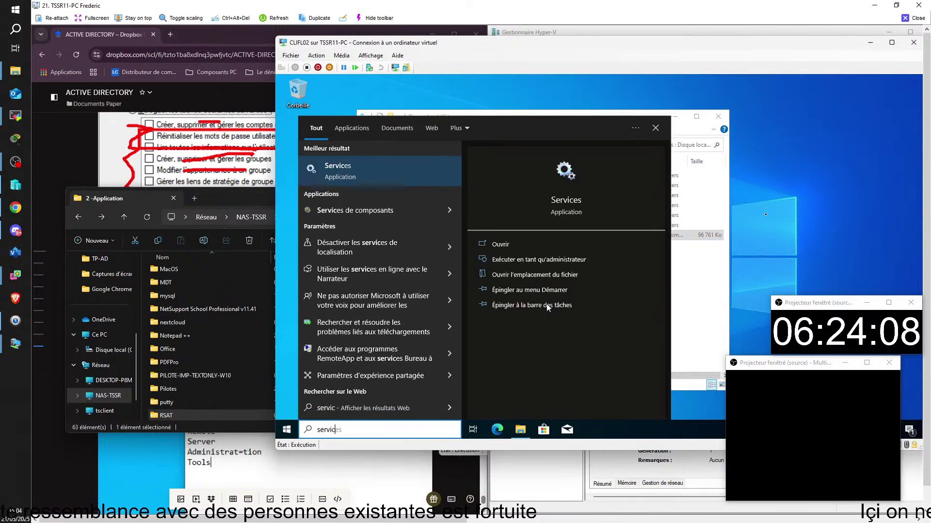
pyautogui.press('Escape')
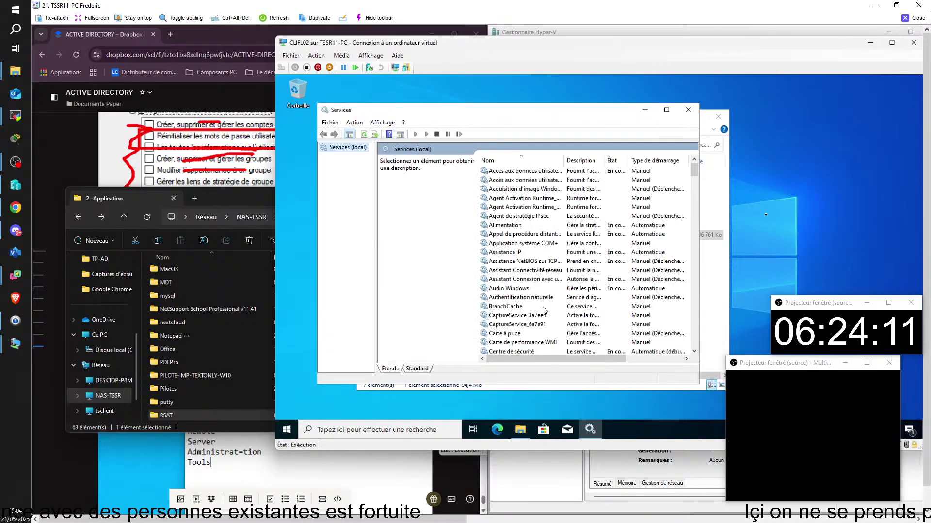
pyautogui.scroll(-14, 538, 290)
pyautogui.scroll(-20, 534, 272)
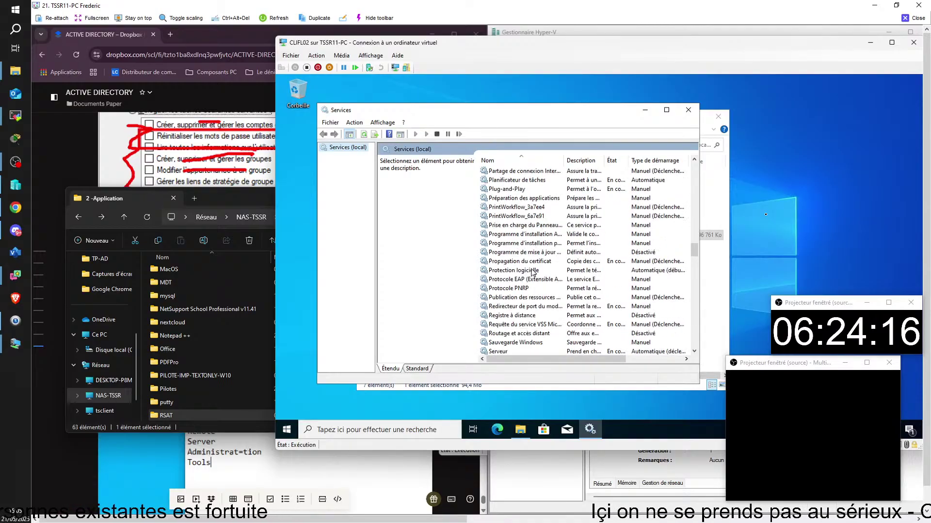
pyautogui.scroll(-20, 532, 273)
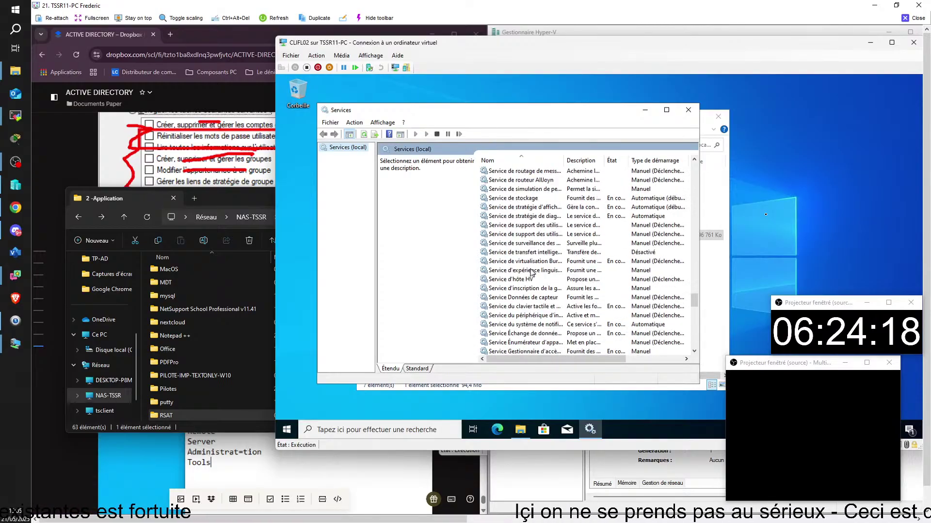
pyautogui.scroll(-20, 532, 272)
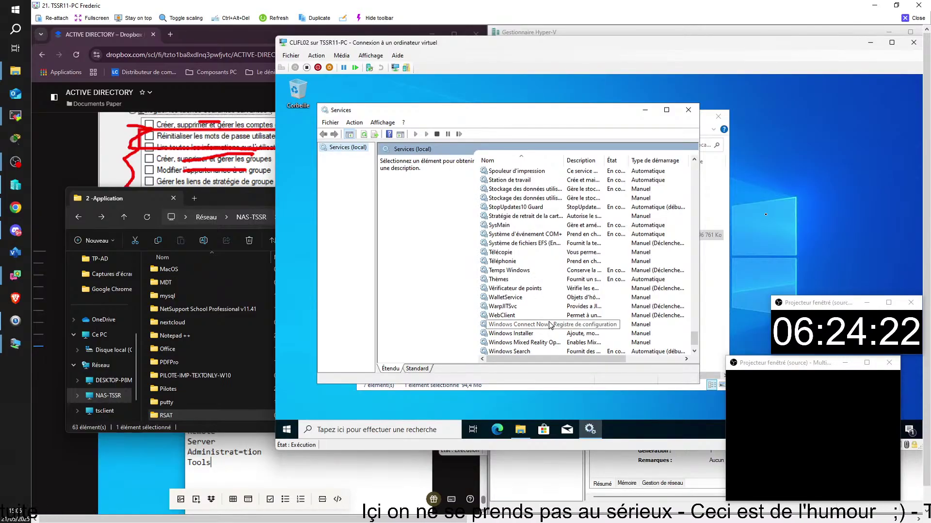
pyautogui.scroll(-1, 541, 312)
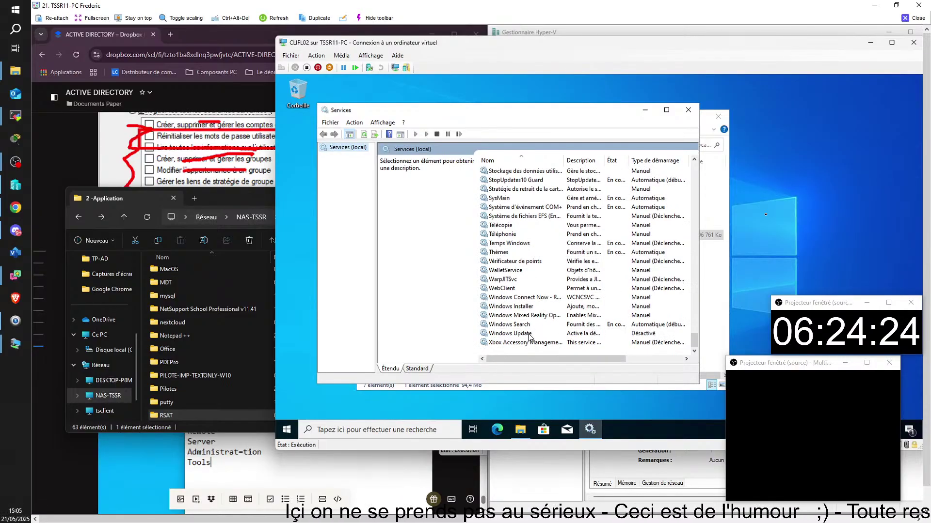
pyautogui.doubleClick(490, 334)
# - Set Windows Update's startup type to Automatique, apply, start the service and confirm
pyautogui.click(515, 229)
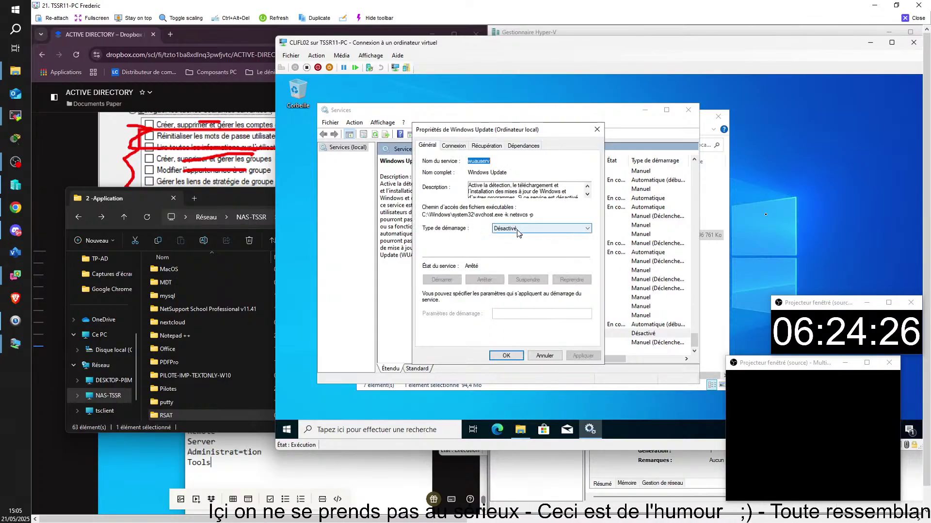
pyautogui.click(511, 244)
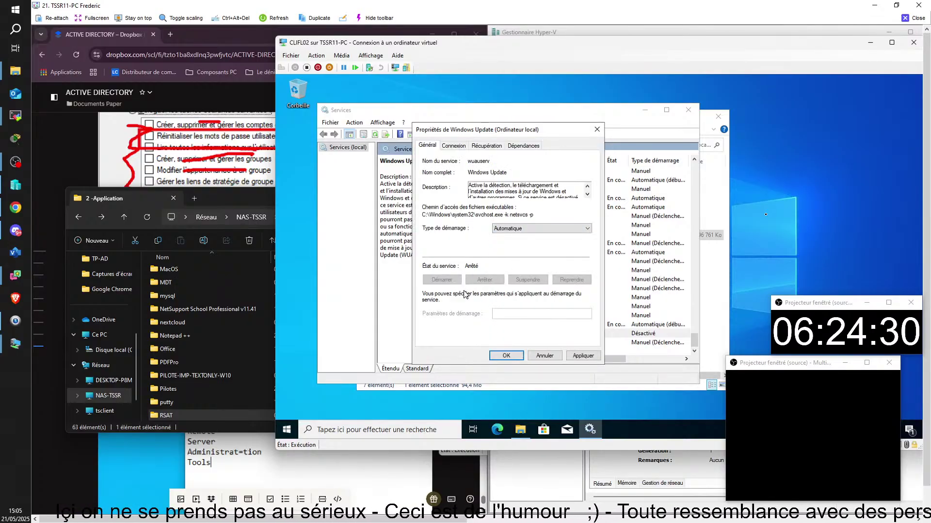
pyautogui.click(577, 356)
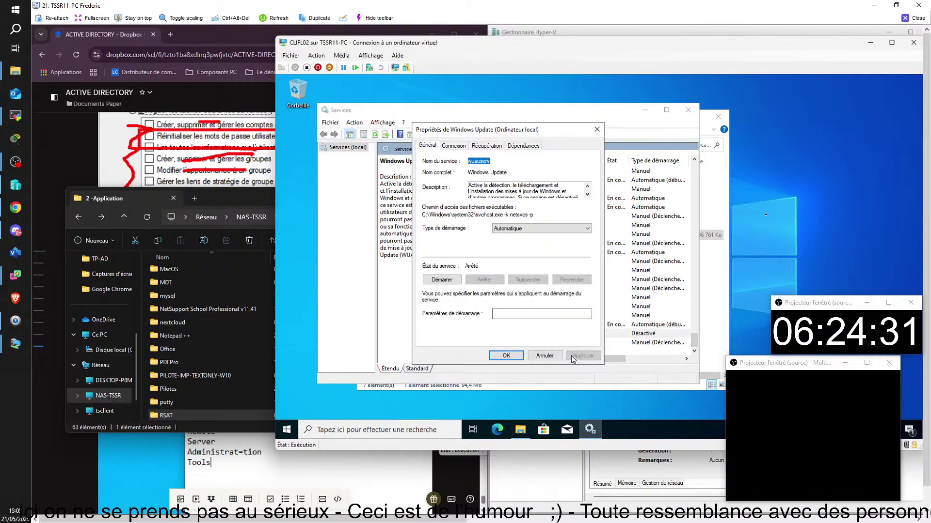
pyautogui.click(441, 279)
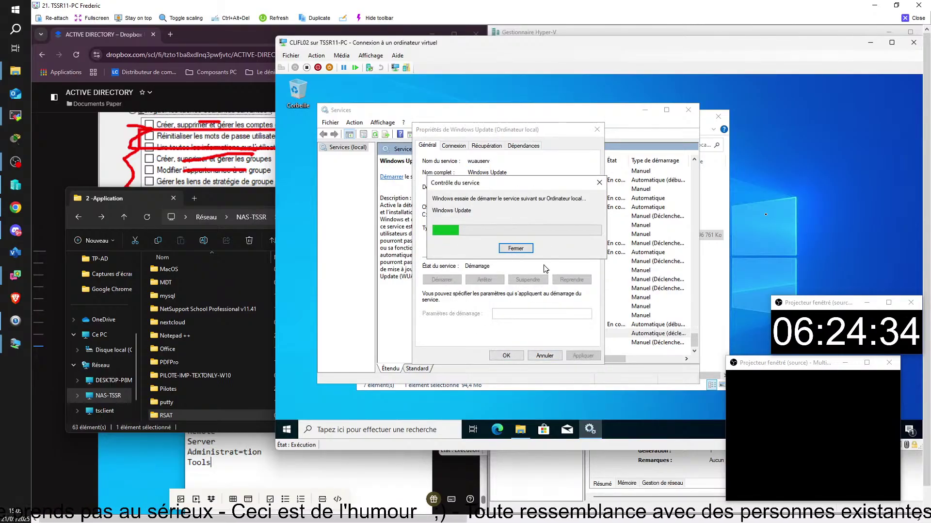
pyautogui.click(511, 360)
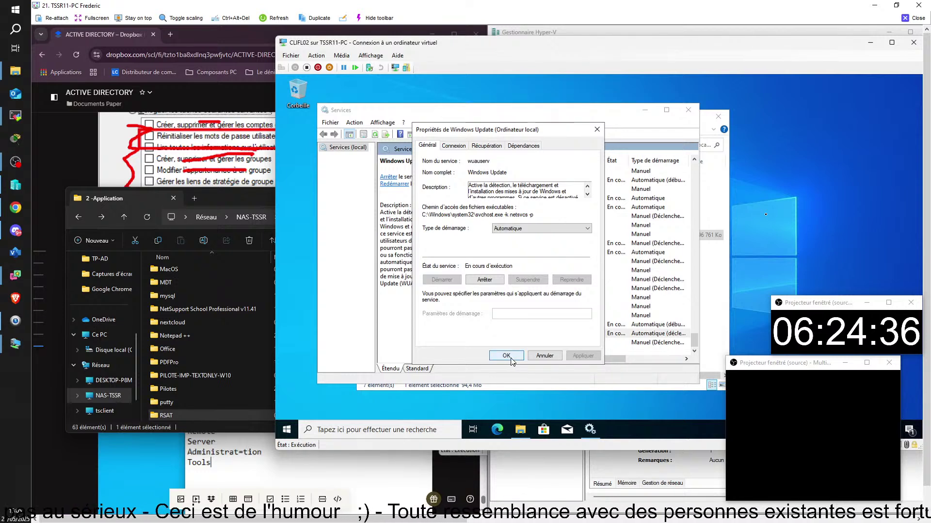
pyautogui.click(717, 356)
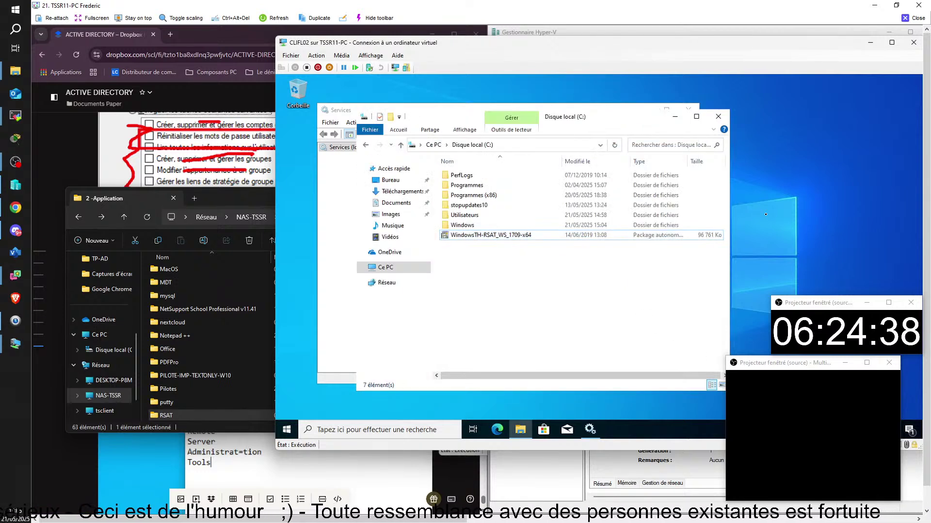
# - Rerun WindowsTH-RSAT_WS_1709-x64 and dismiss the repeated 0x80070422 installer error
pyautogui.doubleClick(453, 236)
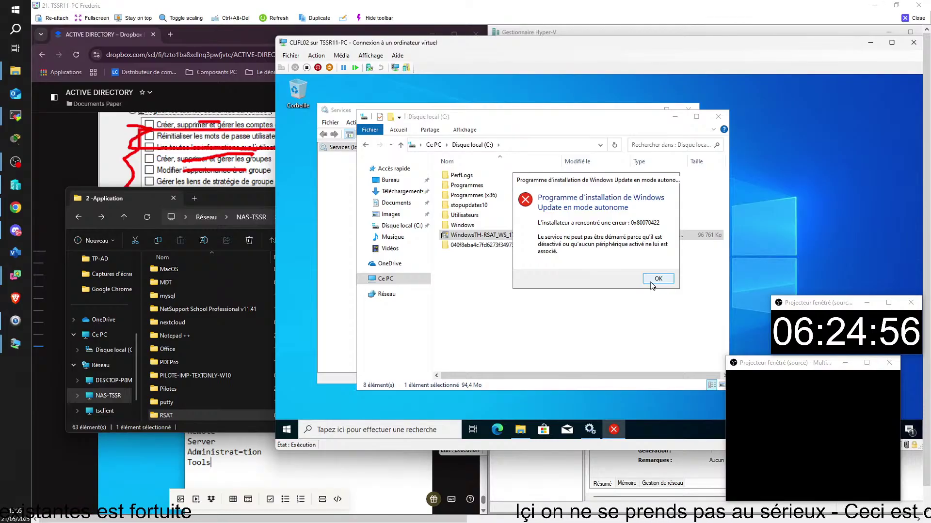
pyautogui.click(652, 282)
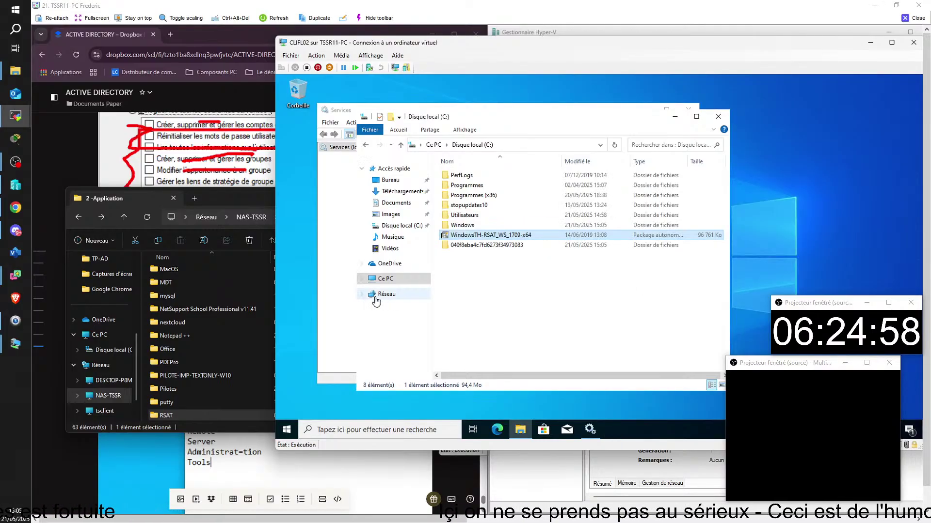
# - Re-sort the VM's Services list by Nom and scroll down to Windows Update
pyautogui.click(336, 304)
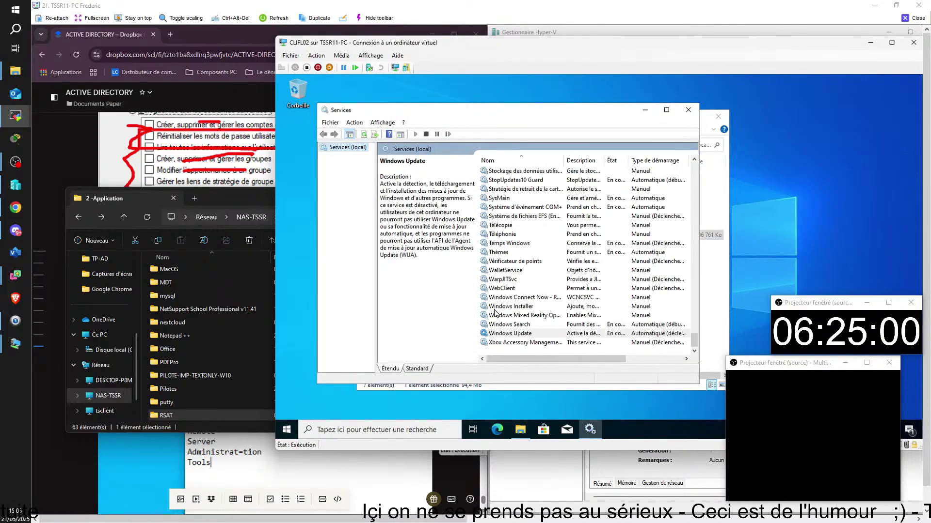
pyautogui.click(671, 162)
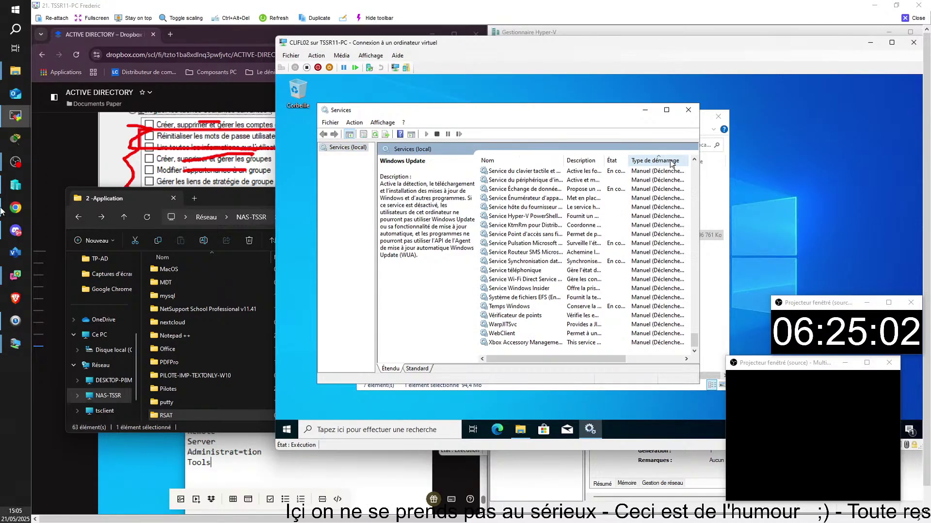
pyautogui.click(671, 163)
pyautogui.click(671, 162)
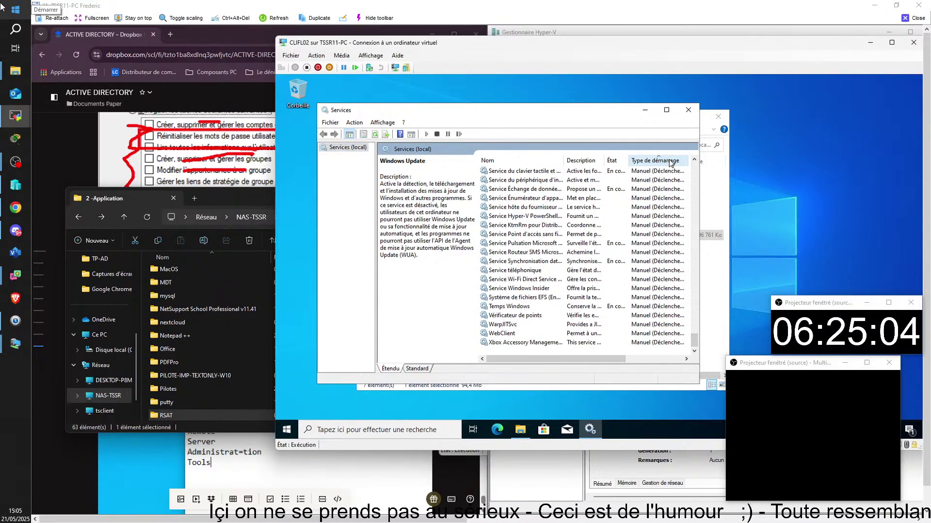
pyautogui.moveTo(601, 359); pyautogui.dragTo(541, 367)
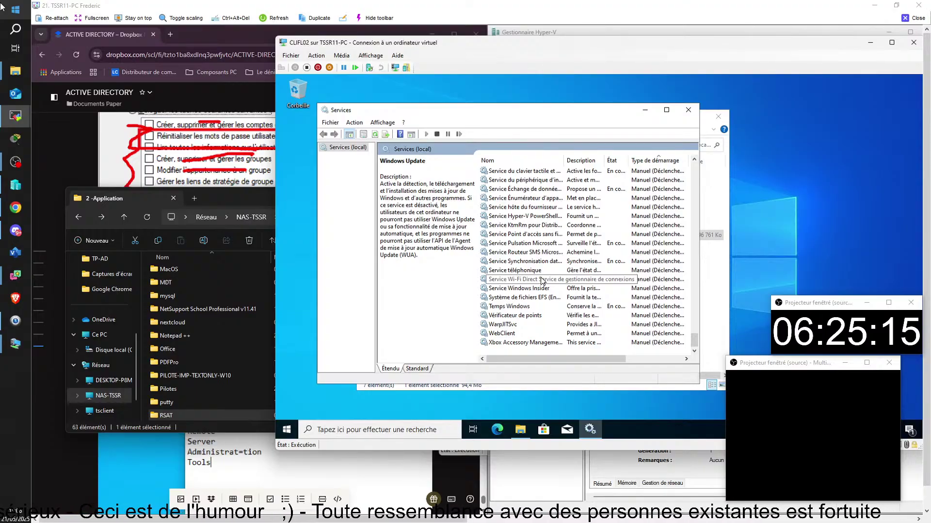
pyautogui.scroll(10, 543, 281)
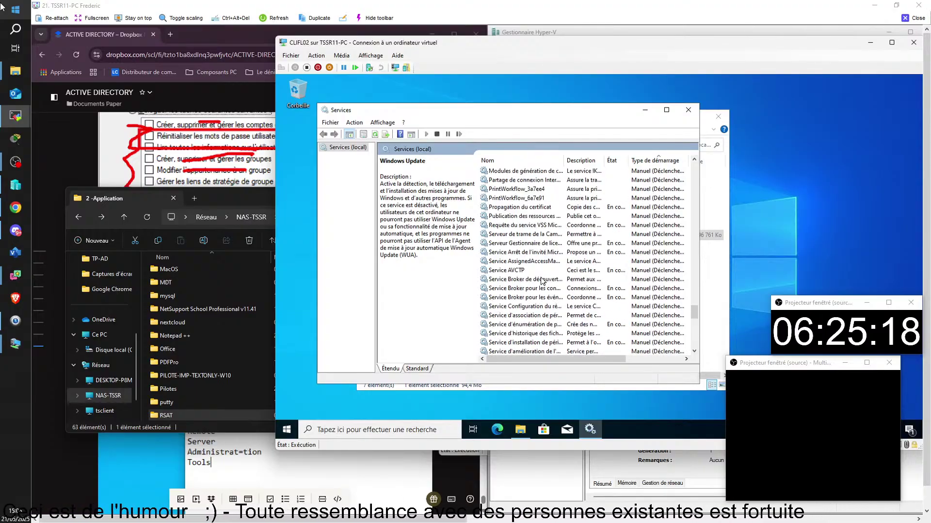
pyautogui.scroll(10, 543, 281)
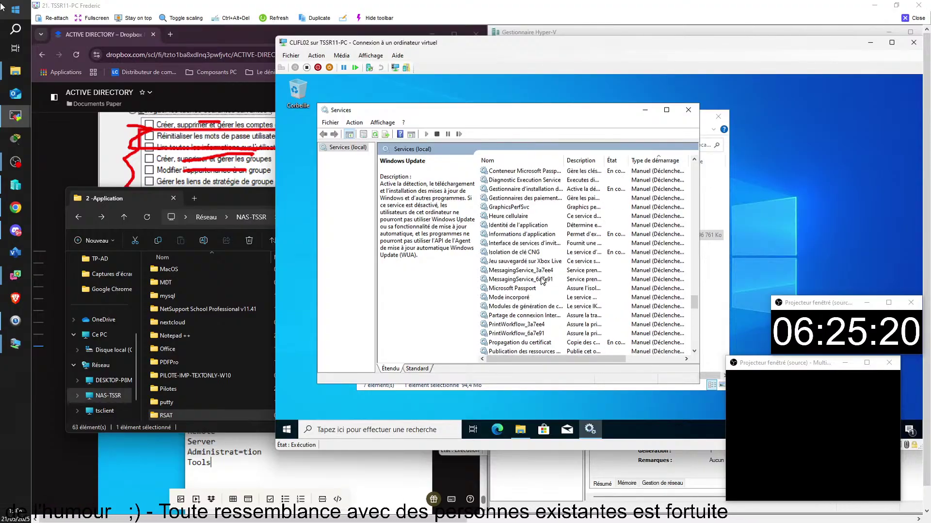
pyautogui.click(518, 162)
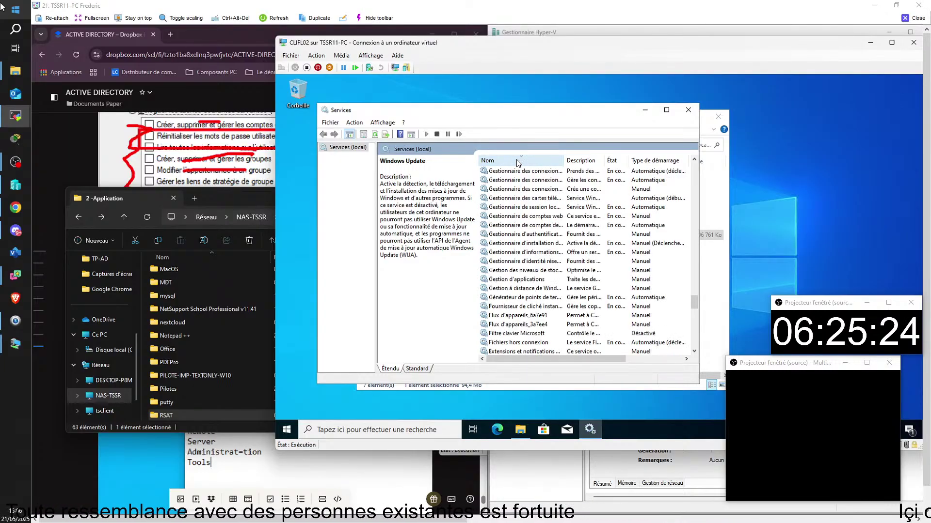
pyautogui.scroll(-15, 520, 233)
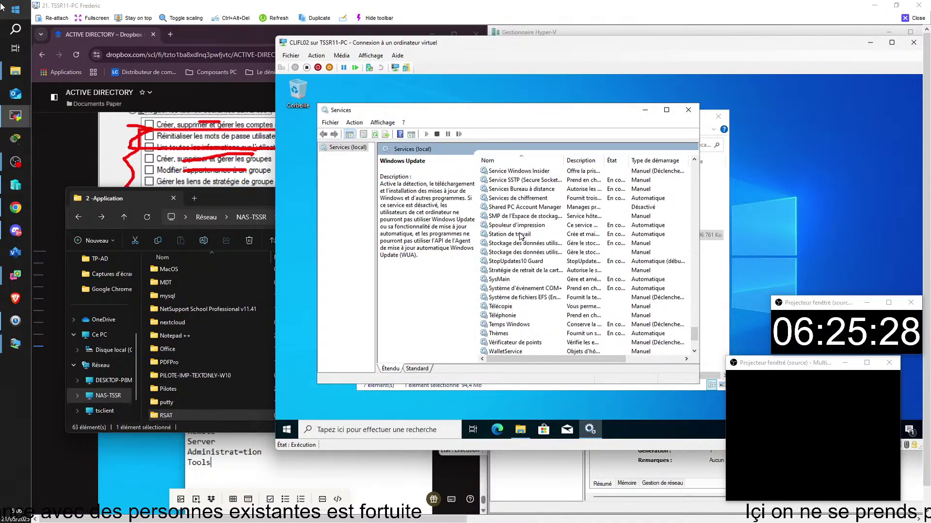
pyautogui.scroll(-3, 520, 236)
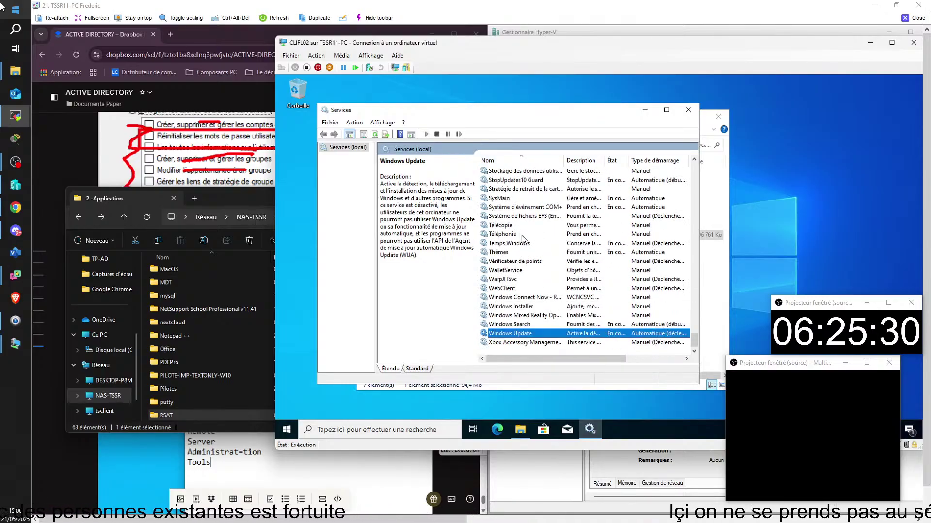
# - Open Windows Update's properties, check the Connexion logon tab, then return to Général
pyautogui.doubleClick(512, 334)
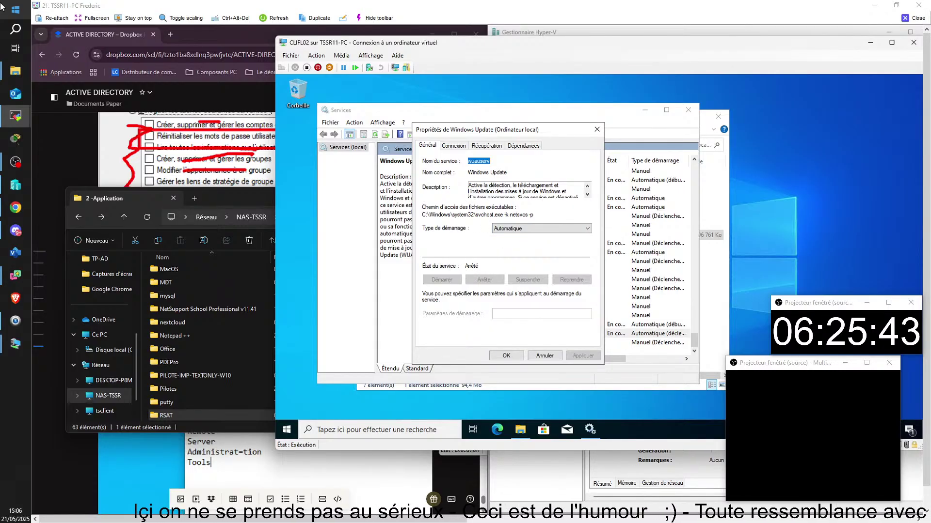
pyautogui.click(455, 146)
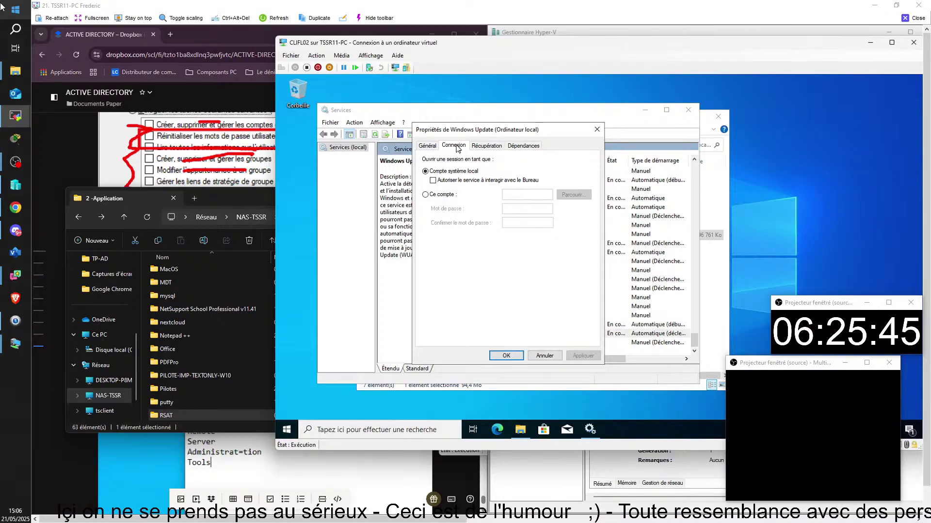
pyautogui.click(427, 146)
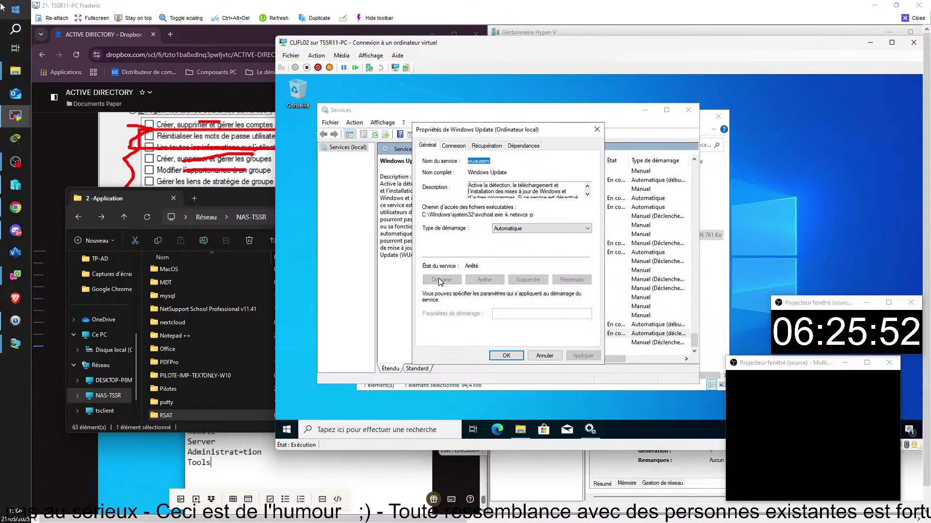
# - Find StopUpdates10 from the Start menu, launch it, dismiss its update check and close it
pyautogui.press('super')
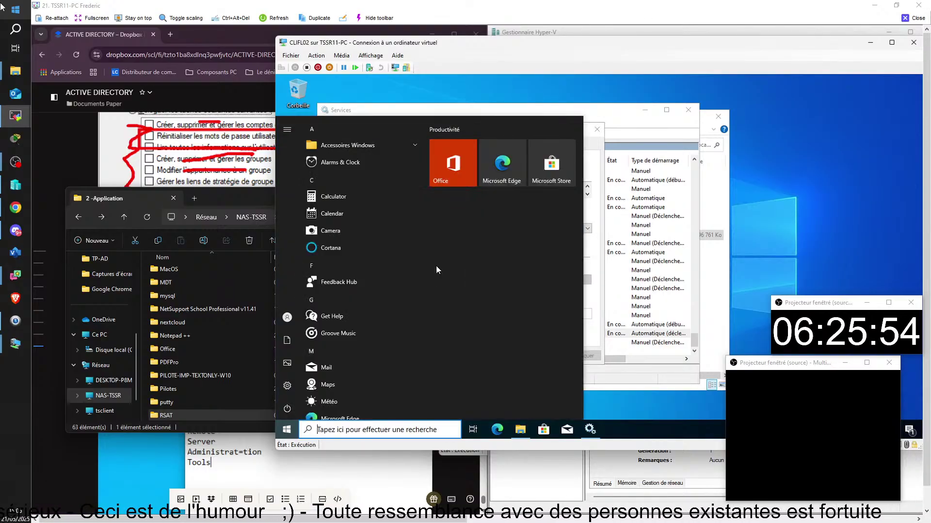
pyautogui.write('st')
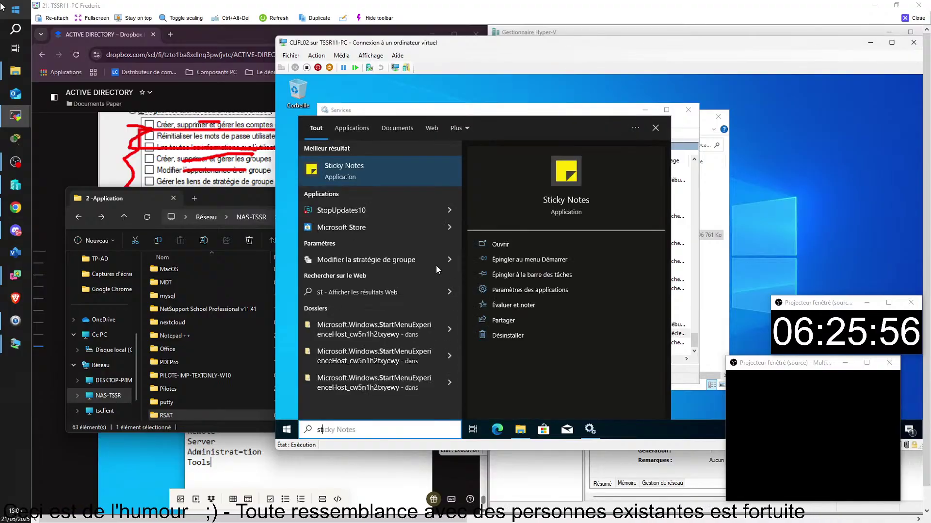
pyautogui.click(450, 210)
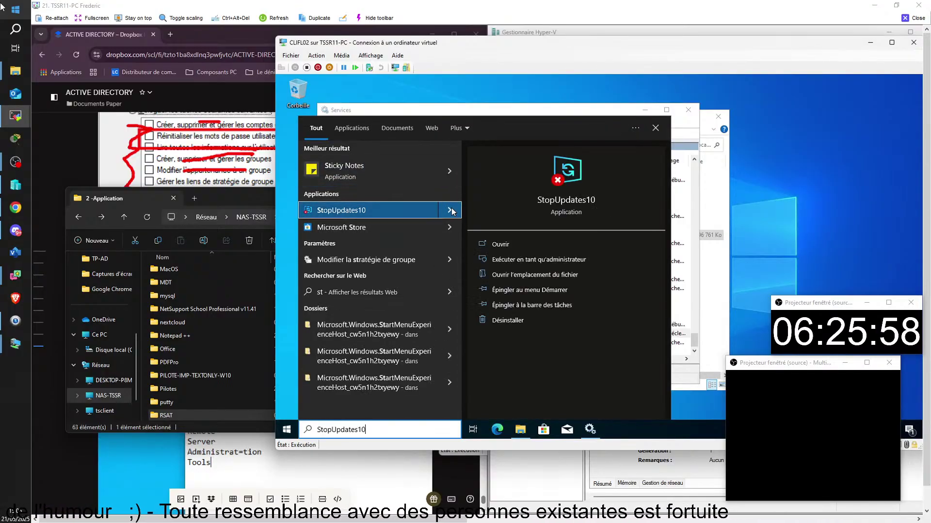
pyautogui.click(514, 241)
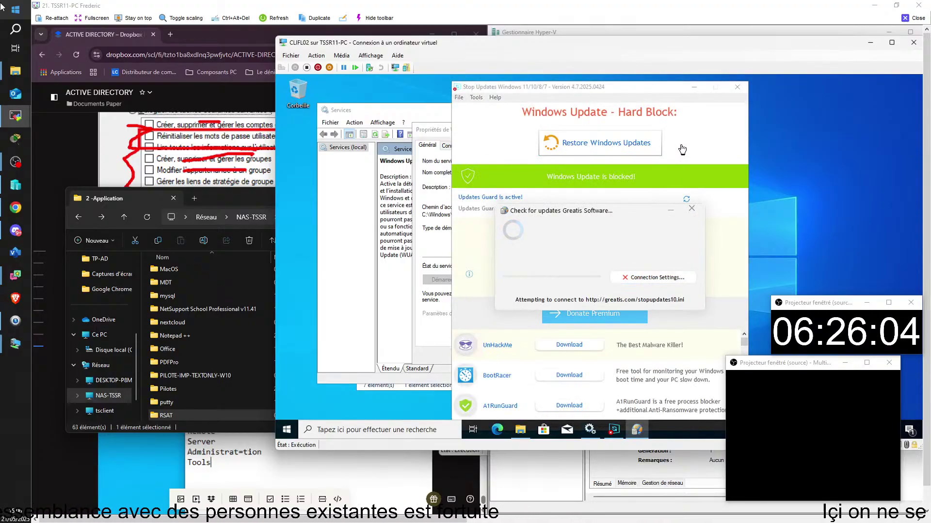
pyautogui.click(690, 210)
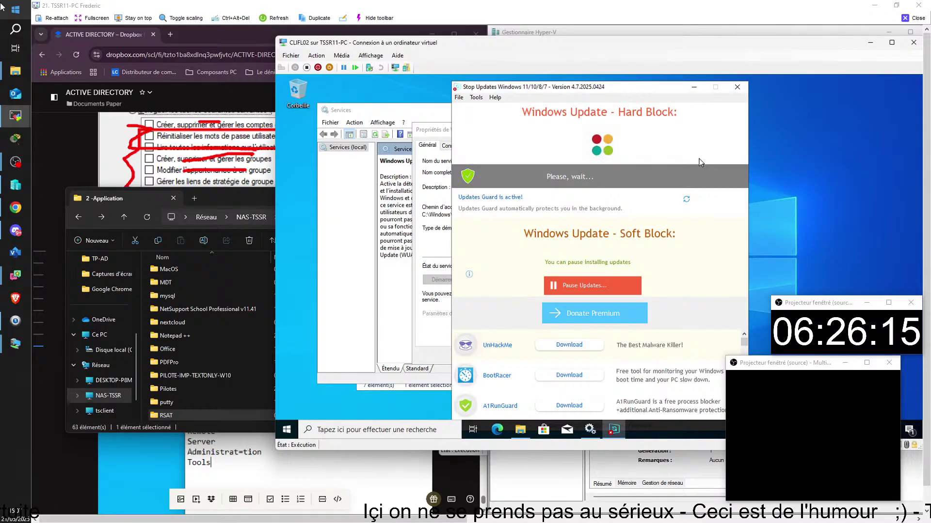
pyautogui.click(737, 86)
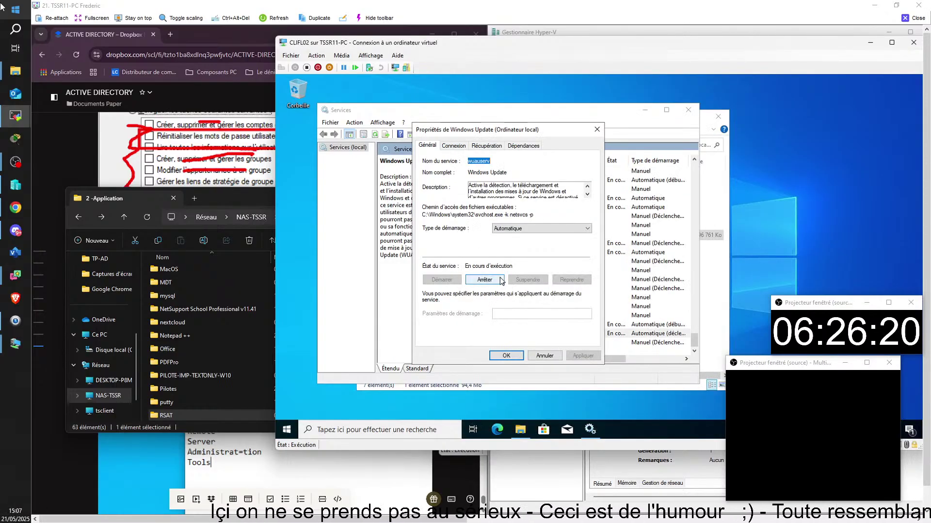
# - Set the Windows Update service's startup type to Automatique, apply, and close its properties
pyautogui.click(552, 229)
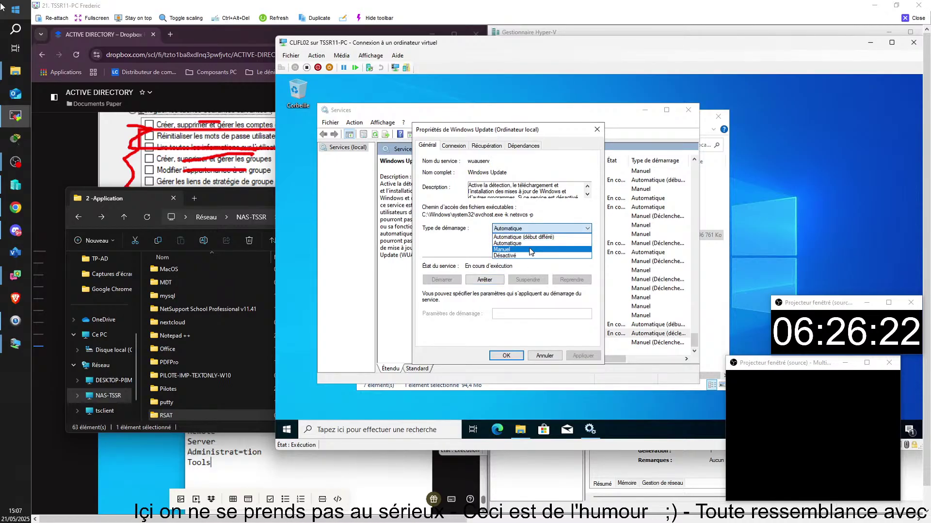
pyautogui.click(529, 249)
pyautogui.click(555, 232)
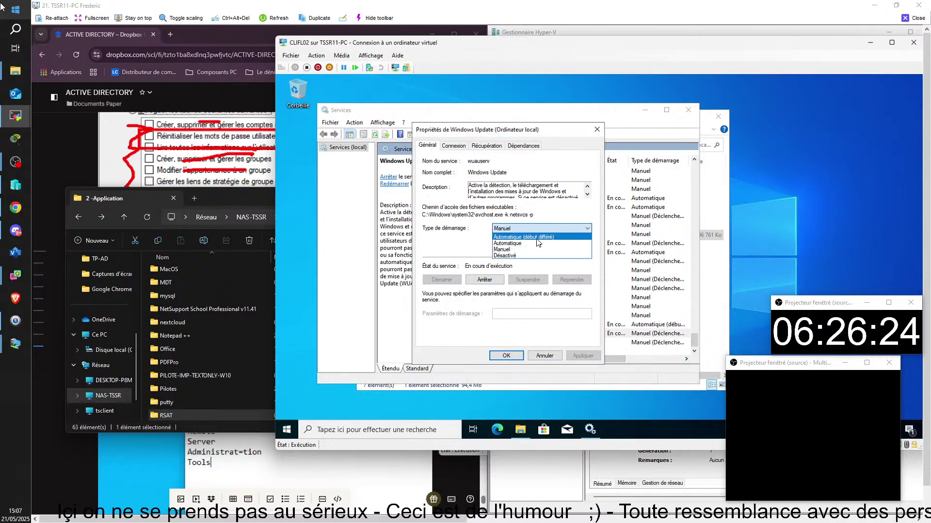
pyautogui.click(536, 241)
pyautogui.click(582, 356)
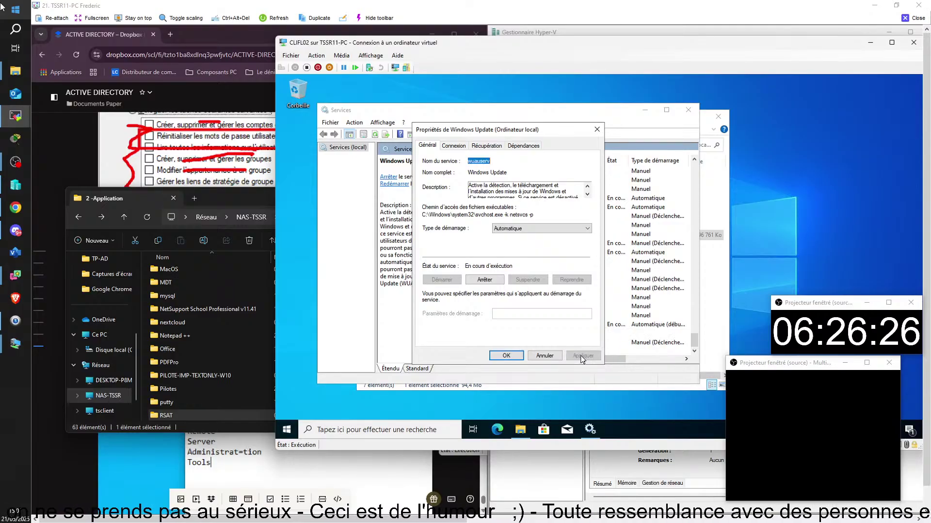
pyautogui.click(506, 355)
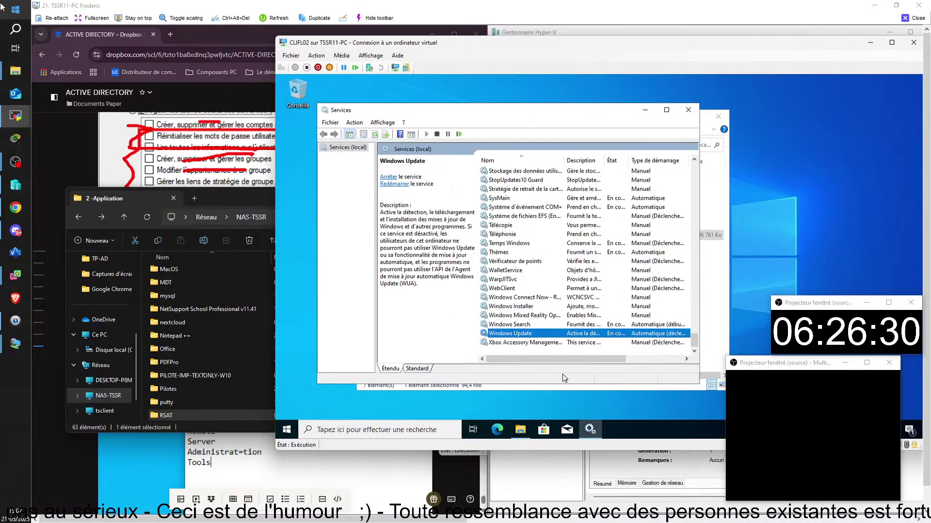
pyautogui.click(704, 337)
# - Run WindowsTH-RSAT_WS_1709-x64, decline its licence with 'Ne plus me proposer' ticked, and close the report
pyautogui.doubleClick(488, 237)
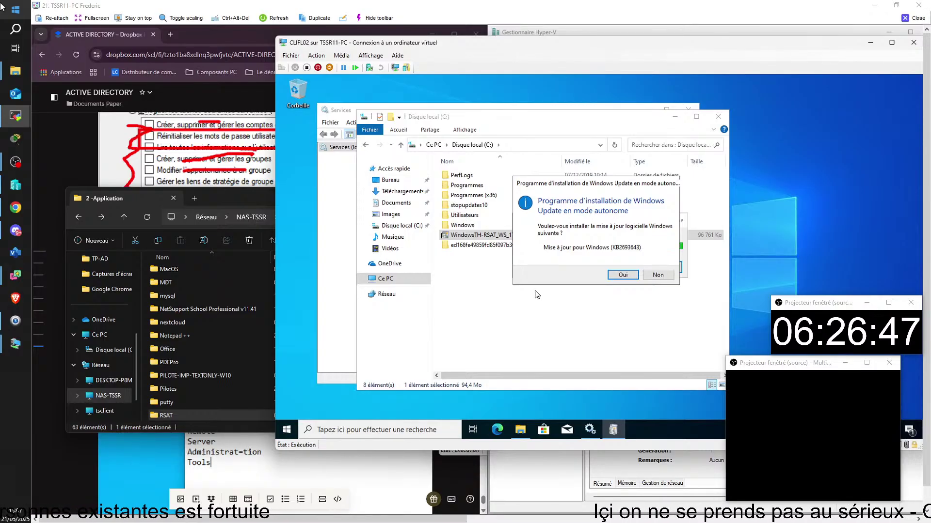
pyautogui.click(614, 277)
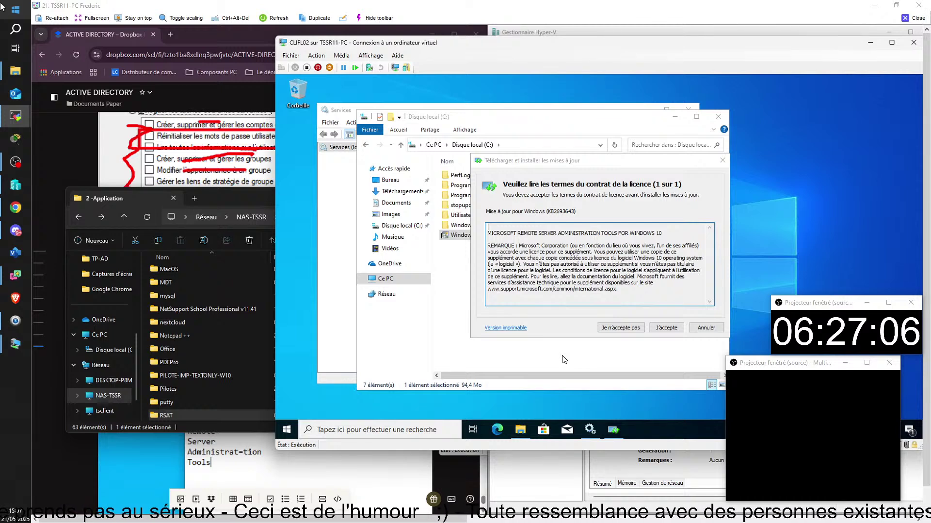
pyautogui.click(616, 327)
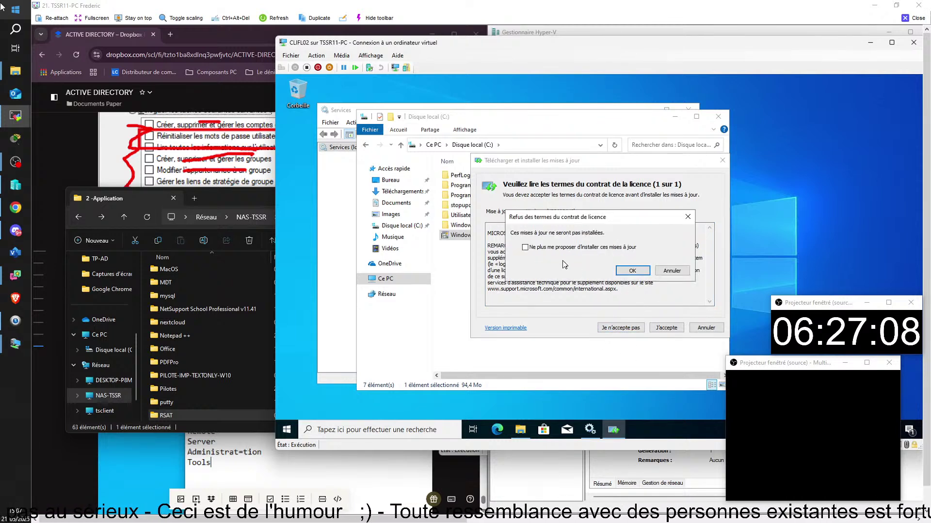
pyautogui.click(526, 248)
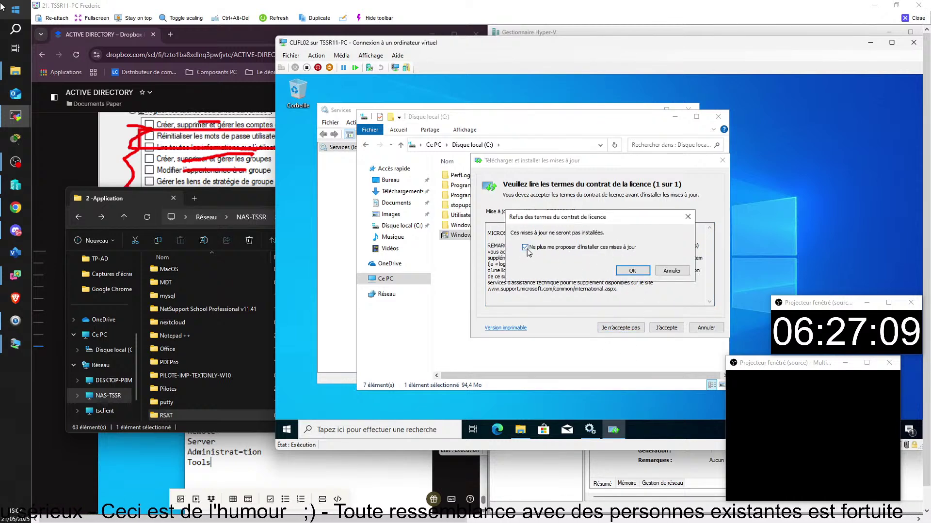
pyautogui.click(643, 273)
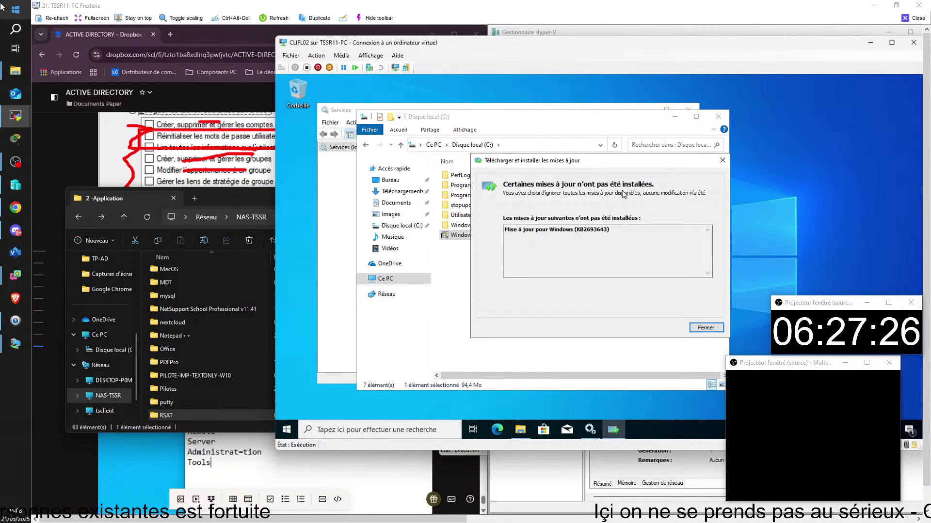
pyautogui.click(721, 332)
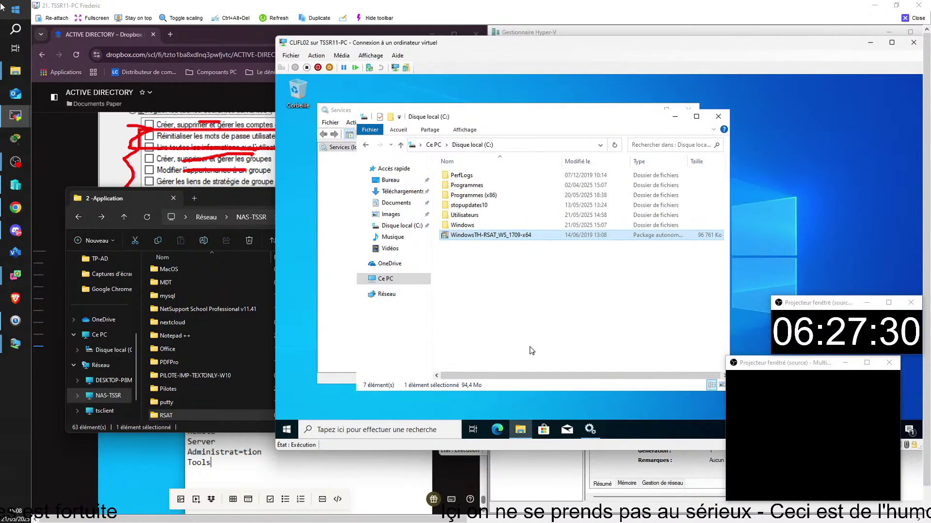
pyautogui.click(590, 433)
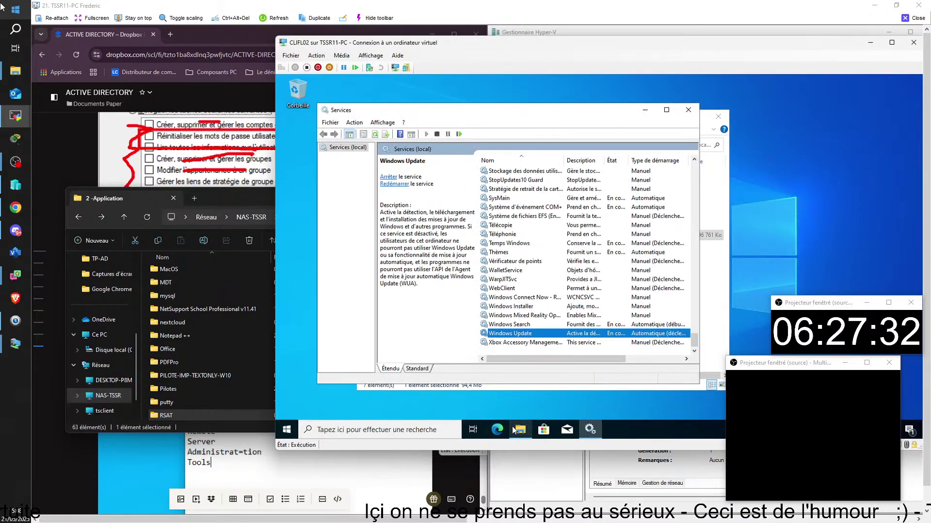
# - Relaunch the RSAT package from the C: drive window and confirm installing KB2693643
pyautogui.click(520, 429)
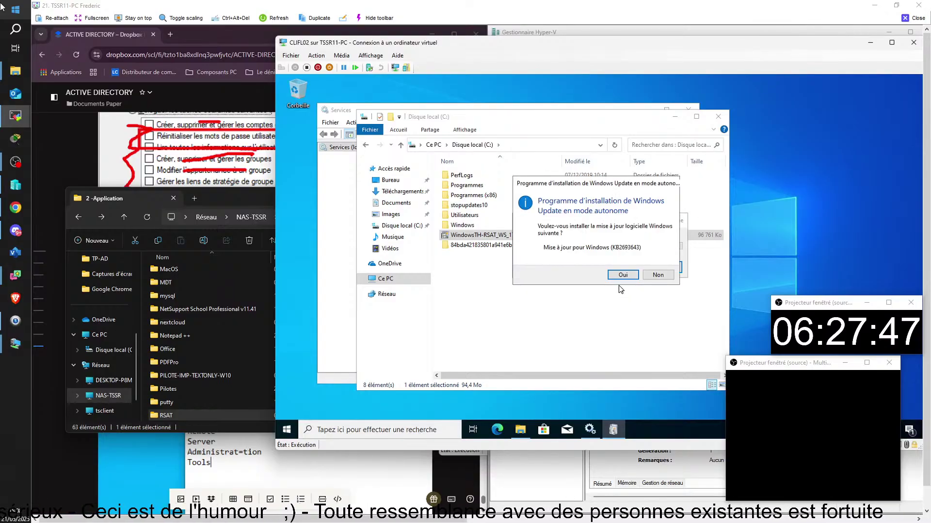
pyautogui.click(623, 275)
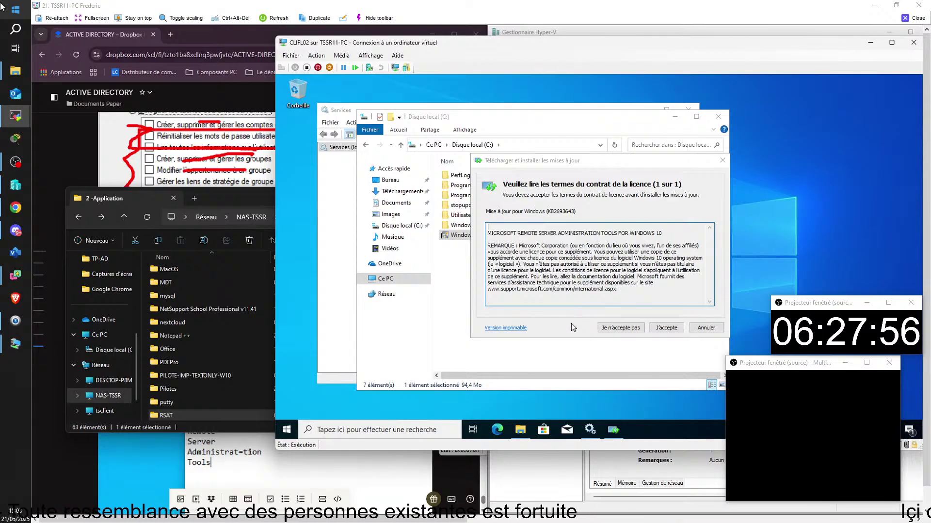
# - Choose J'accepte on the KB2693643 licence terms page
pyautogui.click(665, 329)
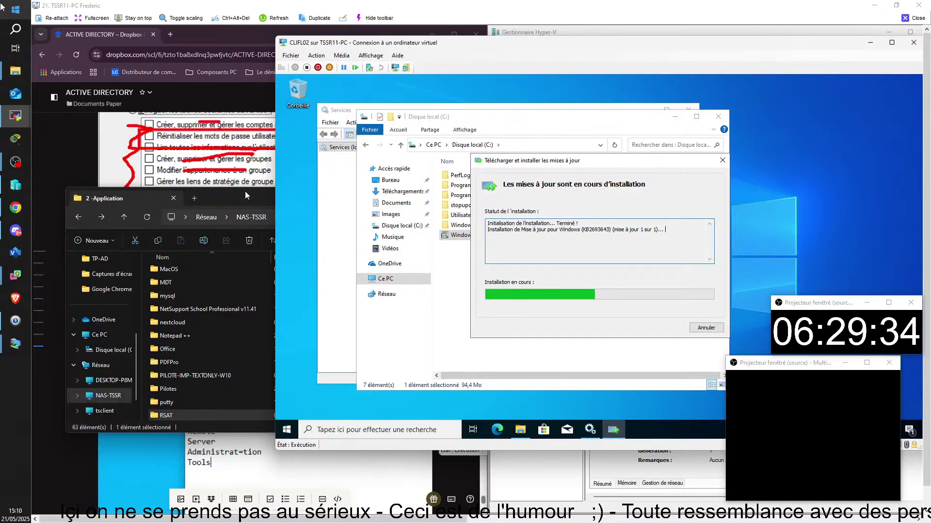
# - Minimize the host's 2 -Application folder, then close the 'Installation terminée' notice
pyautogui.click(241, 196)
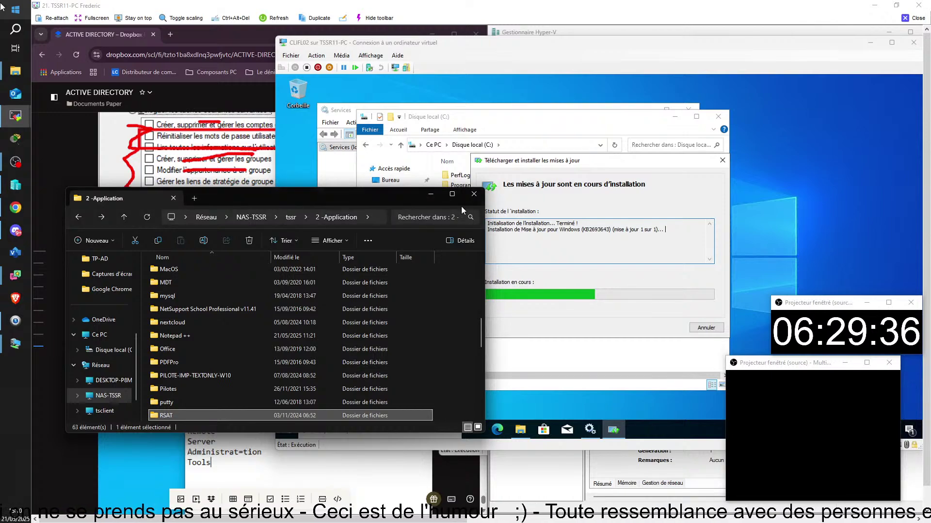
pyautogui.click(430, 194)
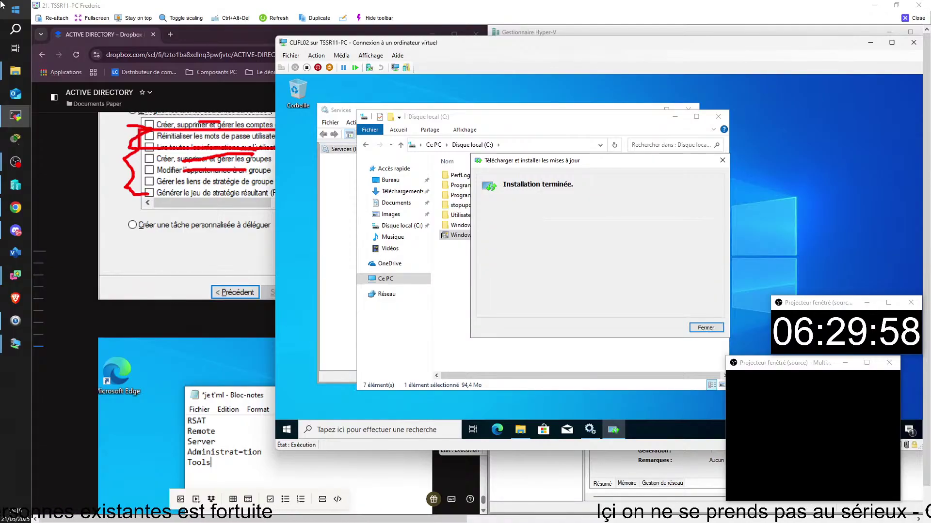
pyautogui.click(706, 328)
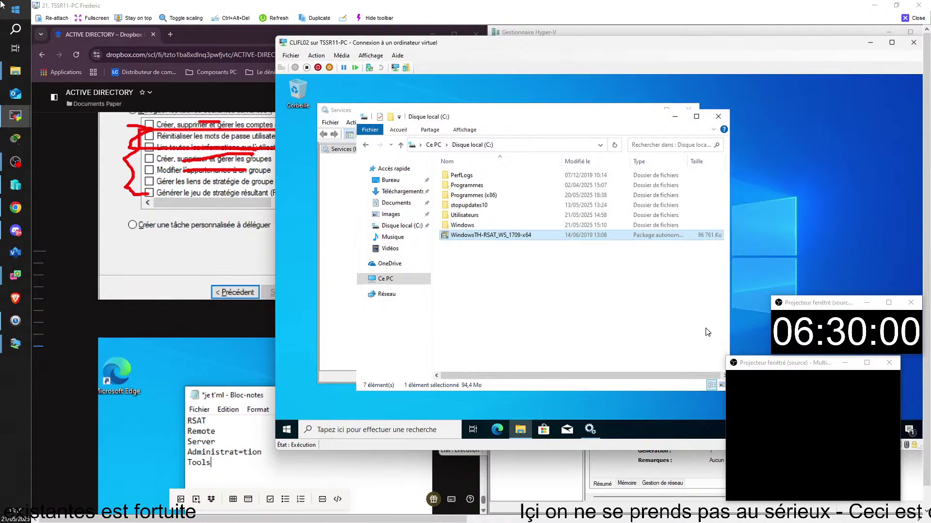
# - Close the C: and Services windows, open ADUC via dsa.msc, expand DOMFL.INTRA, then close it
pyautogui.click(718, 116)
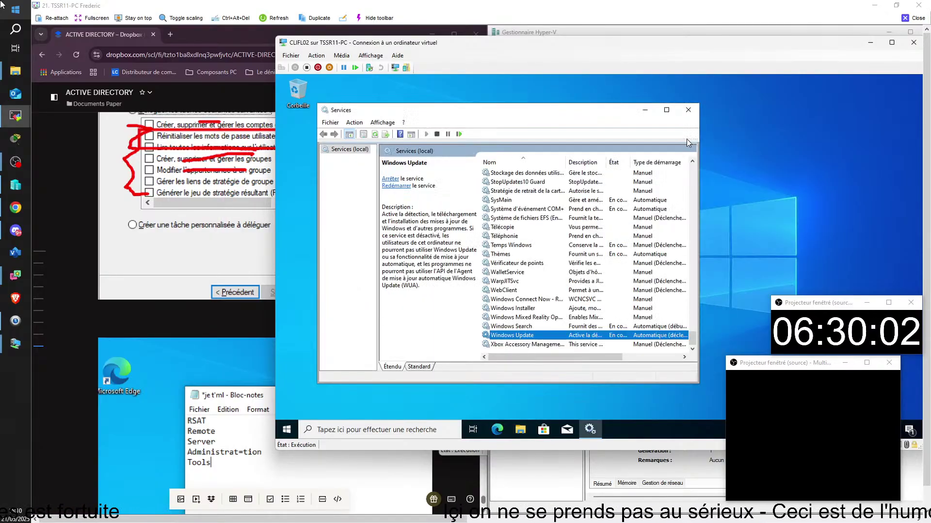
pyautogui.click(687, 110)
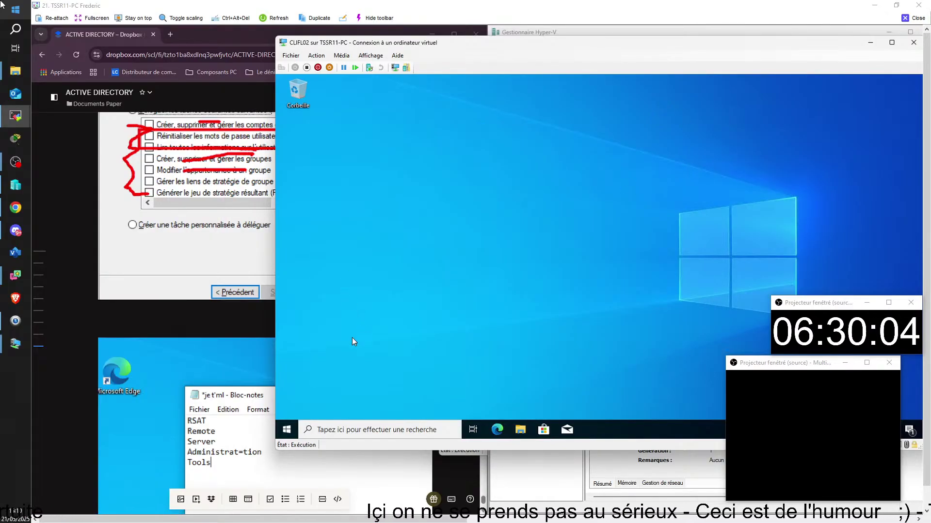
pyautogui.press('super+r')
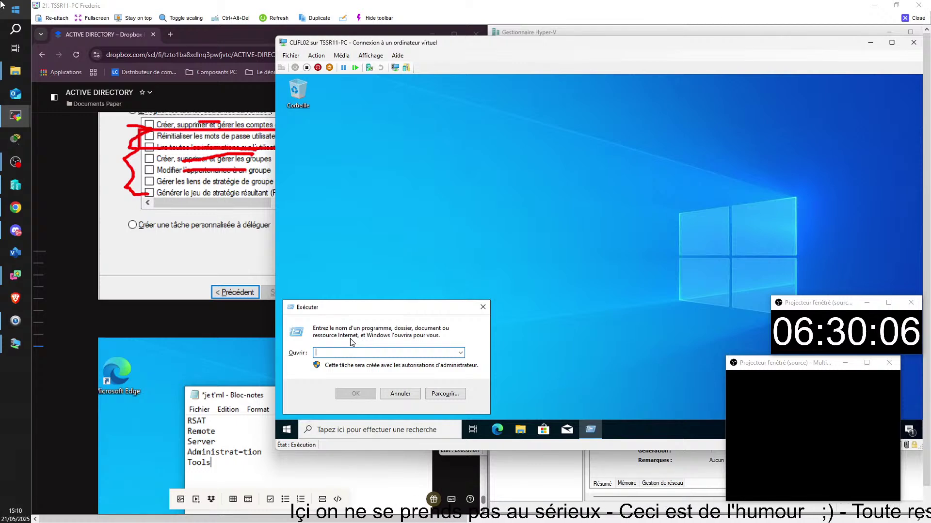
pyautogui.write('ds')
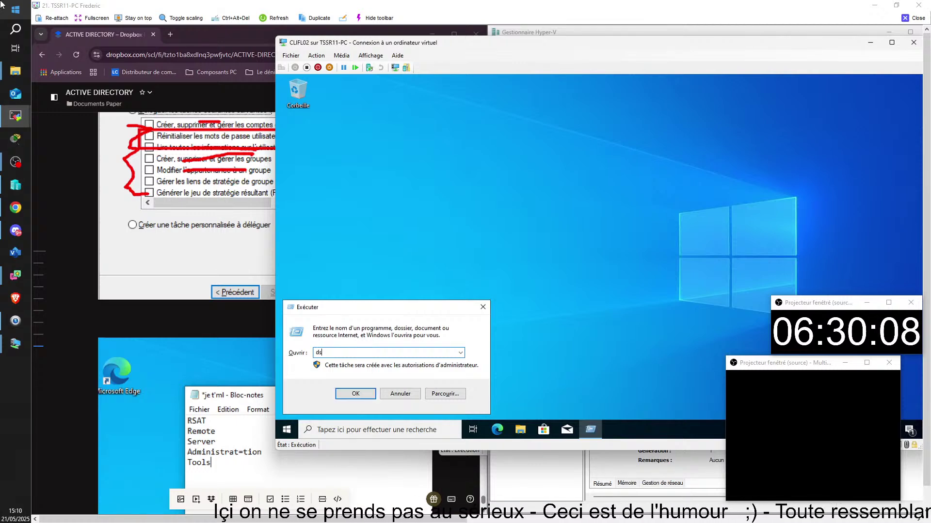
pyautogui.write('a.msc')
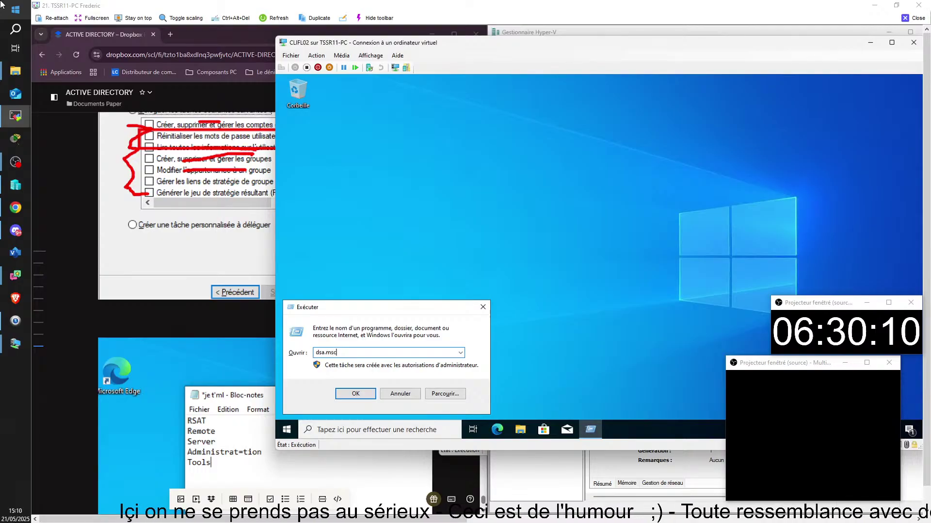
pyautogui.press('Return')
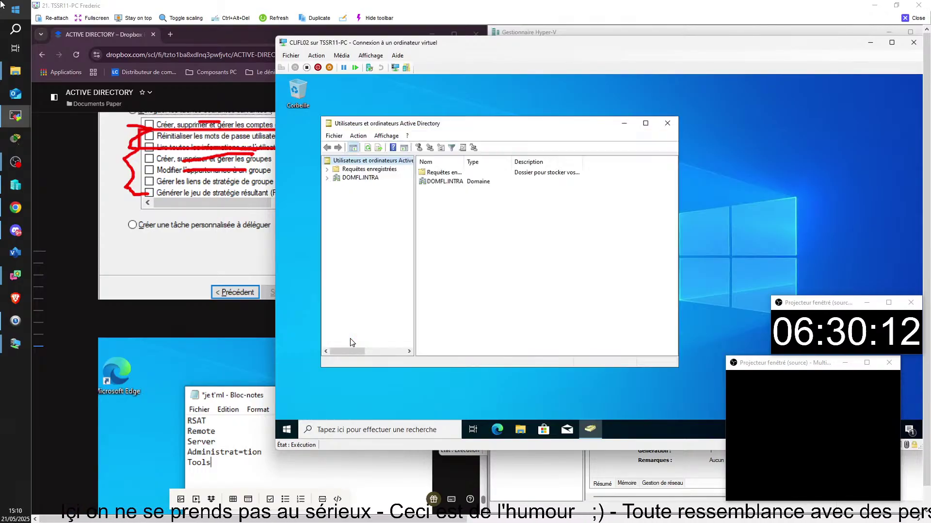
pyautogui.click(327, 178)
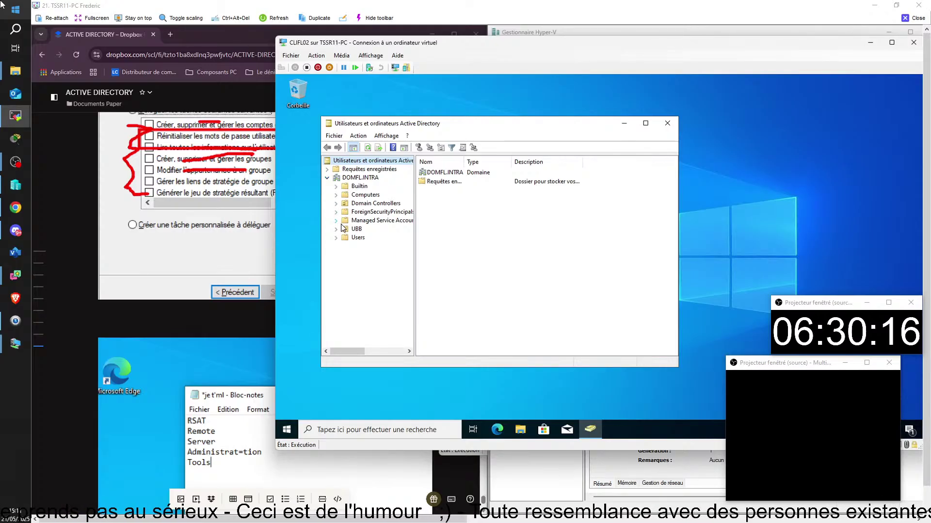
pyautogui.click(667, 123)
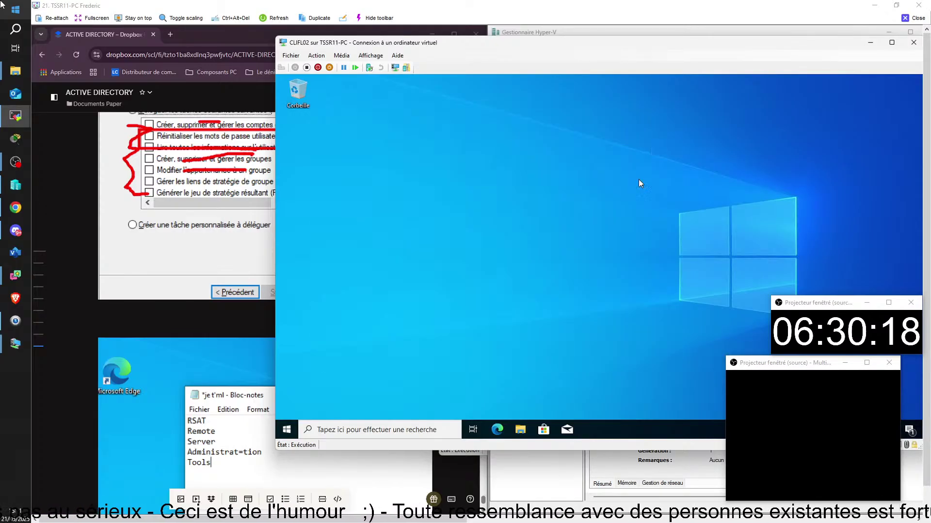
# - Turn off enhanced session mode for the CLIFL02 connection
pyautogui.rightClick(287, 429)
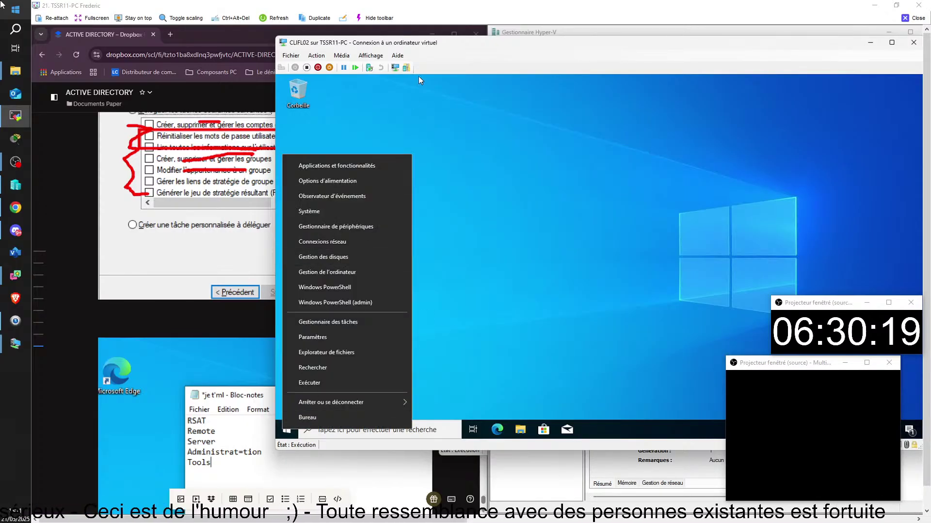
pyautogui.click(372, 56)
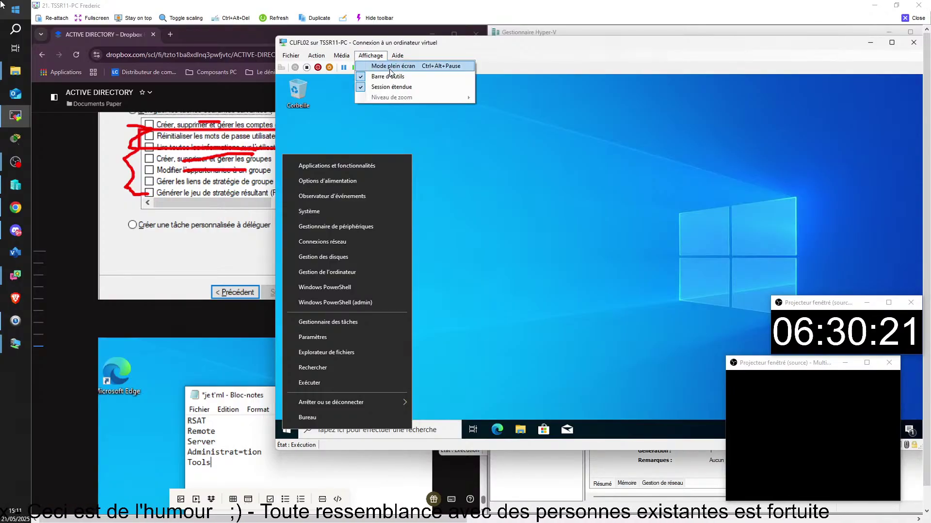
pyautogui.click(366, 87)
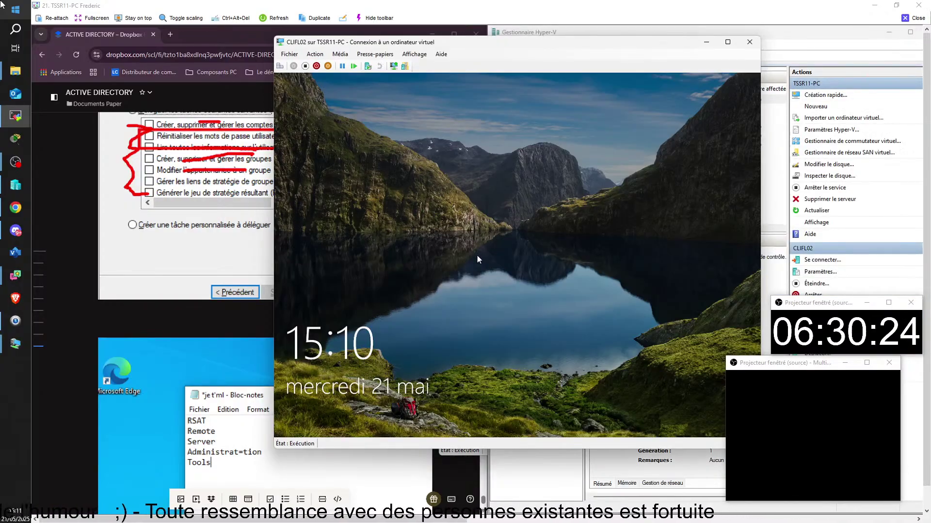
# - At sign-in choose Autre utilisateur, enter the domfl\ prefix, then switch to the other VM viewer
pyautogui.click(527, 305)
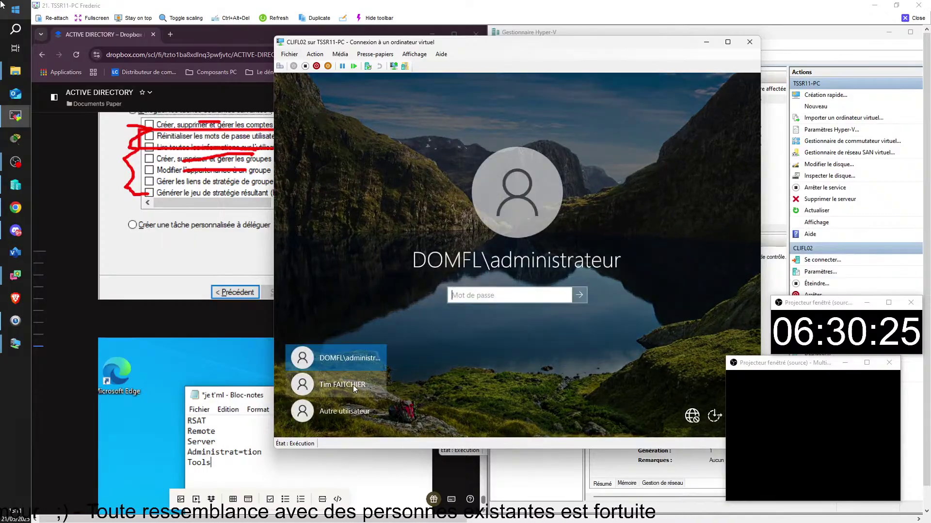
pyautogui.click(345, 362)
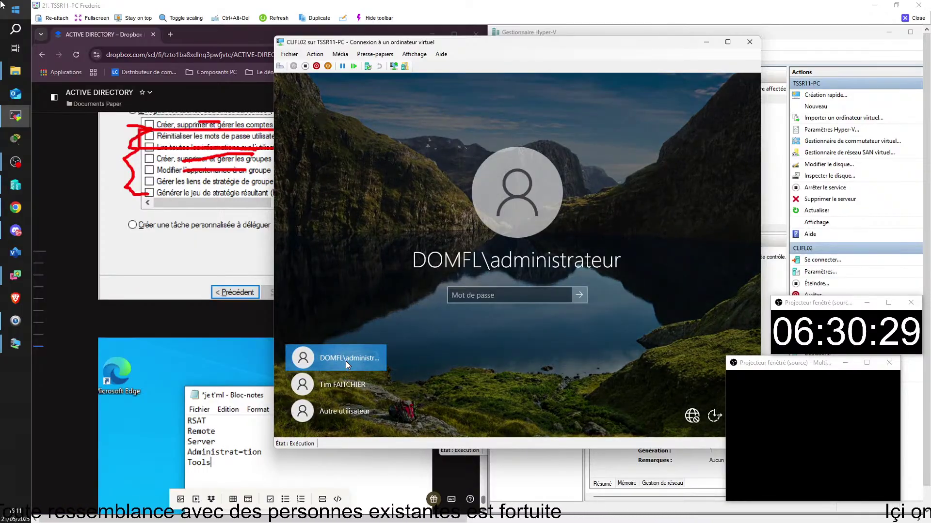
pyautogui.click(341, 412)
pyautogui.write('domfl\\')
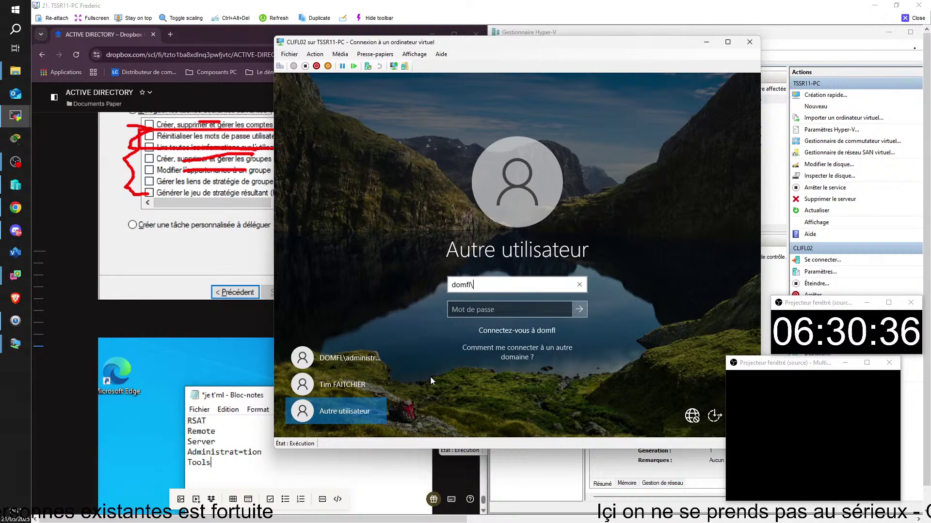
pyautogui.click(914, 18)
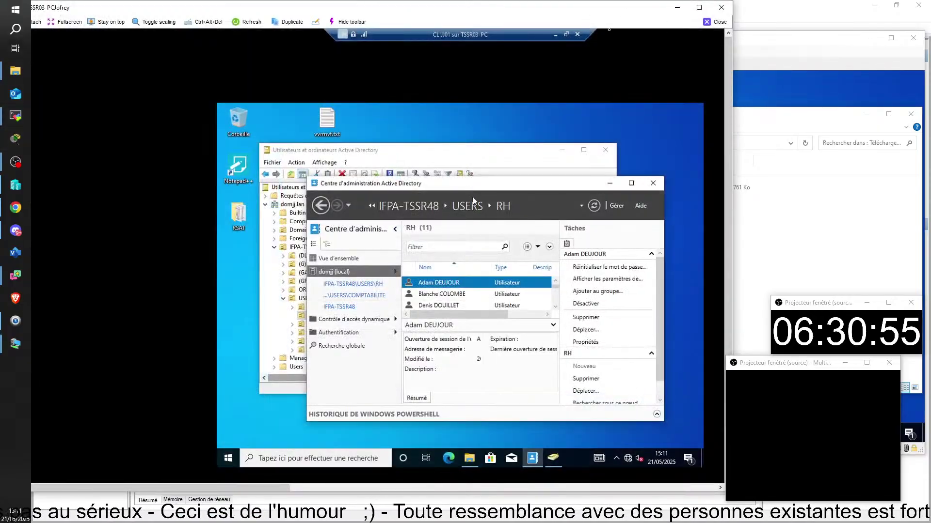
pyautogui.moveTo(446, 187); pyautogui.dragTo(454, 187)
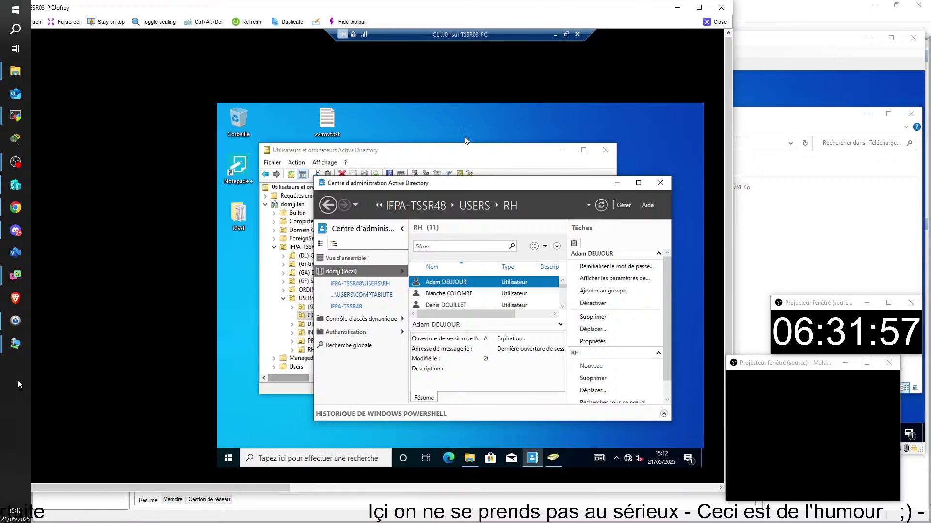
# - Close the Centre d'administration Active Directory window on CLI001
pyautogui.click(660, 184)
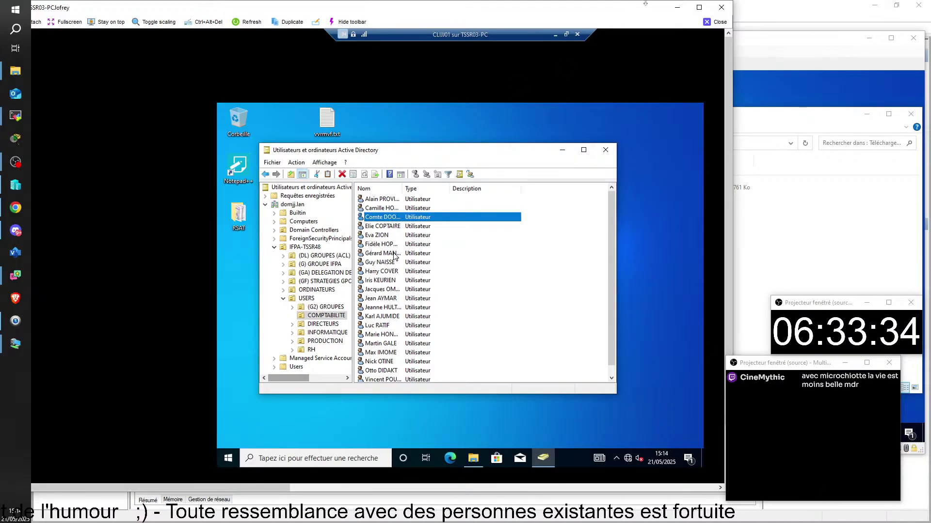
# - Bring the CLIMC01 remote viewer forward, shift its window right and close the search panel
pyautogui.click(716, 22)
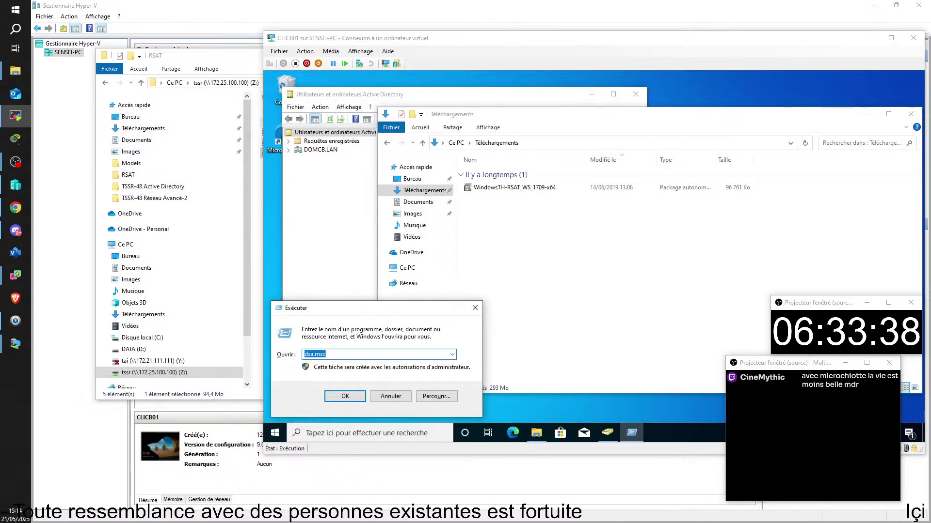
pyautogui.hotkey('alt', 'Tab')
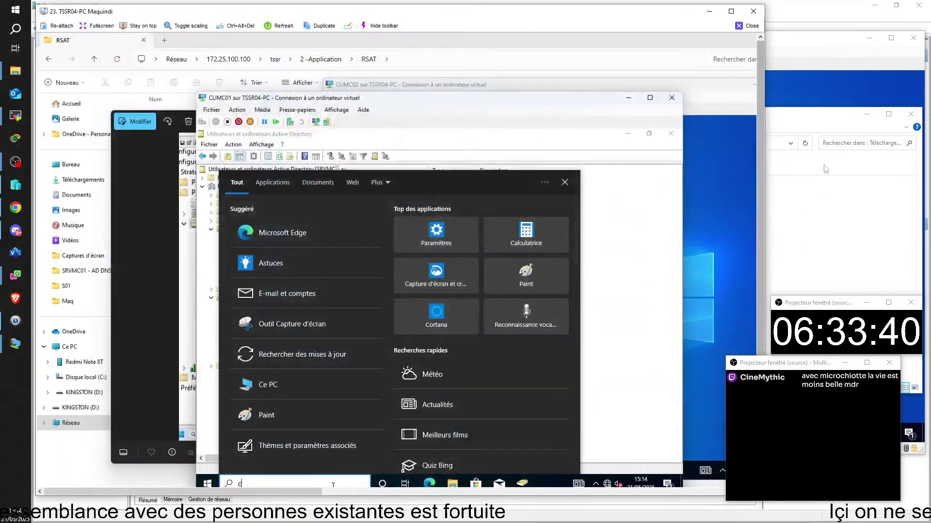
pyautogui.write('cent')
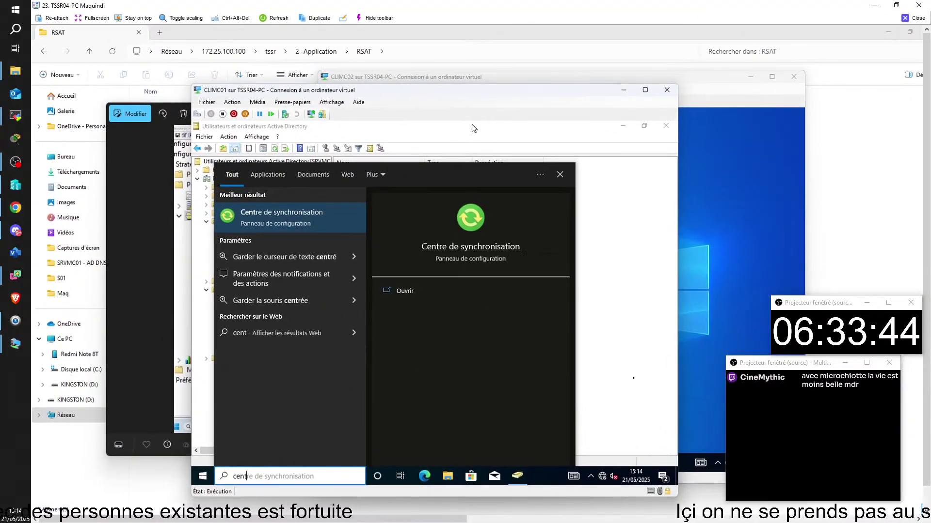
pyautogui.moveTo(487, 91); pyautogui.dragTo(568, 99)
pyautogui.click(640, 184)
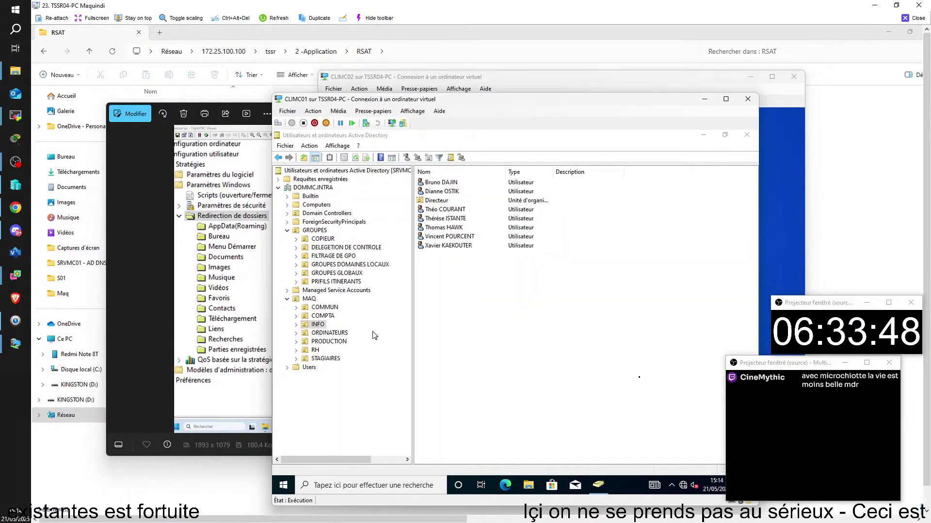
# - Search the VM for 'administr' and 'dns' tools, close the search, then return to CLICB01
pyautogui.click(384, 485)
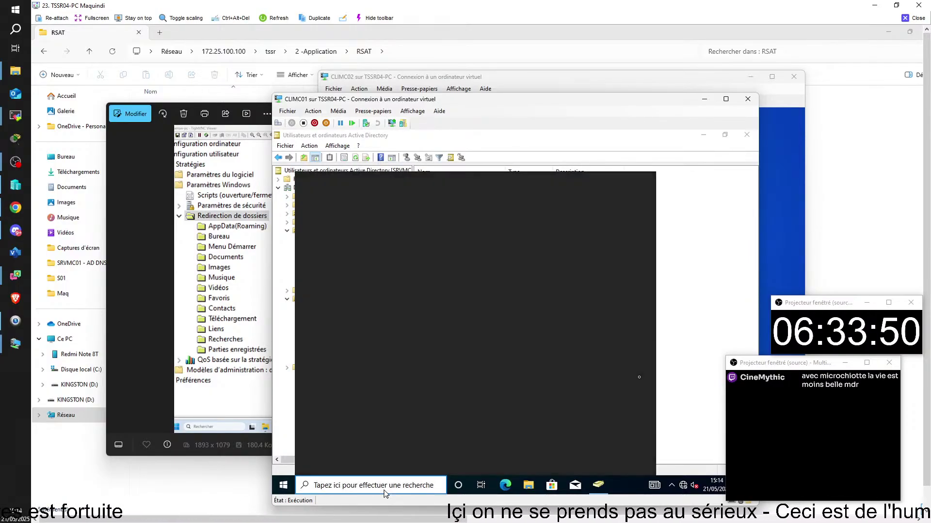
pyautogui.write('adm')
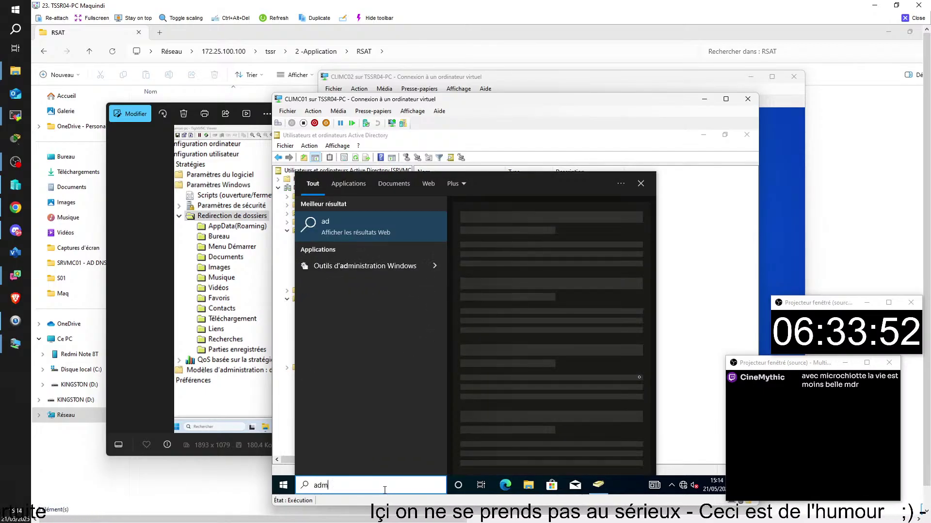
pyautogui.write('inistr')
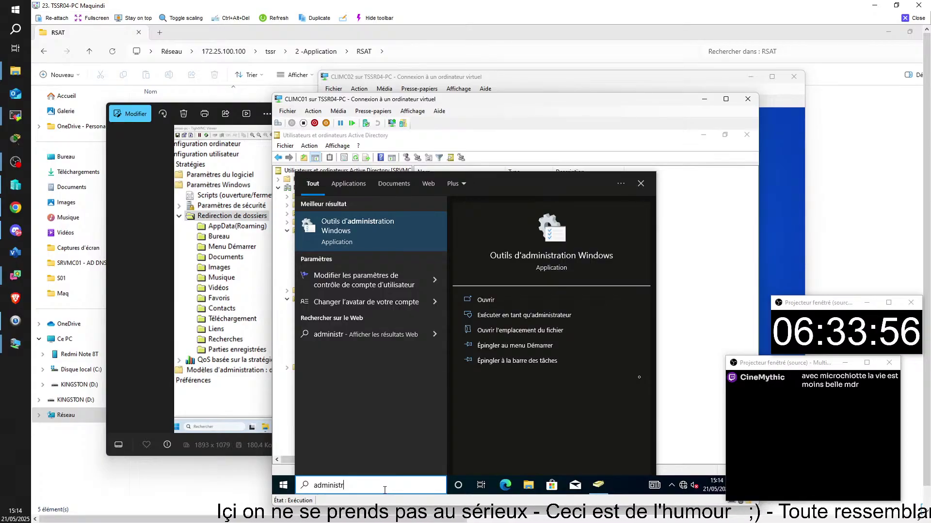
pyautogui.press('BackSpace')
pyautogui.press('BackSpace')
pyautogui.press('BackSpace')
pyautogui.press('BackSpace')
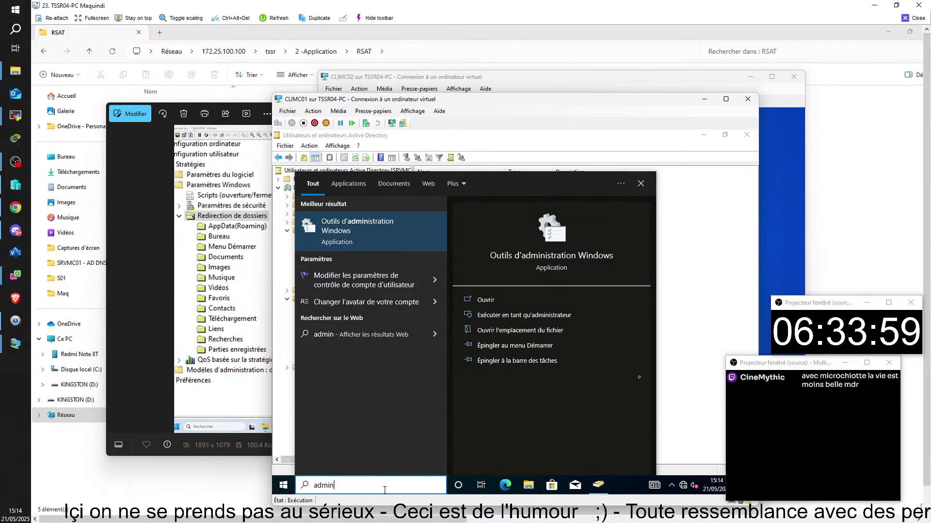
pyautogui.press('BackSpace')
pyautogui.press('BackSpace')
pyautogui.press('BackSpace')
pyautogui.press('BackSpace')
pyautogui.press('BackSpace')
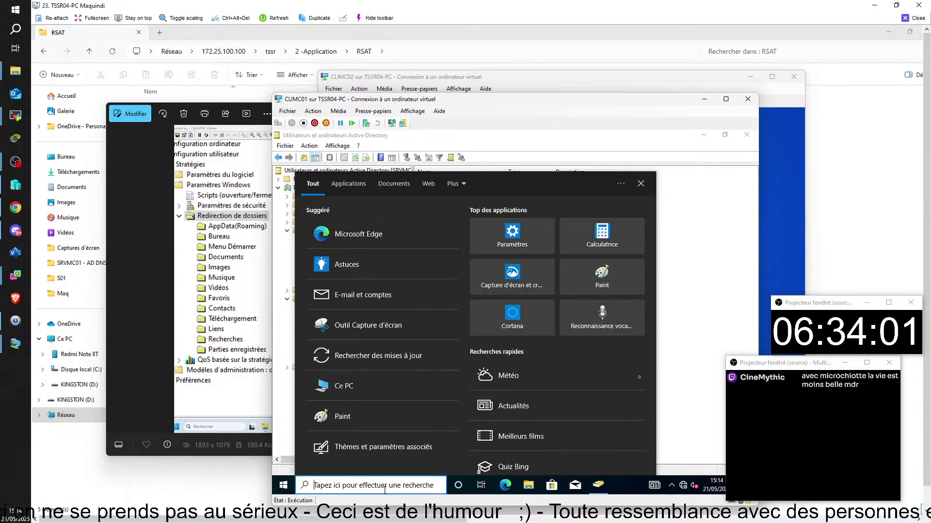
pyautogui.write('dns')
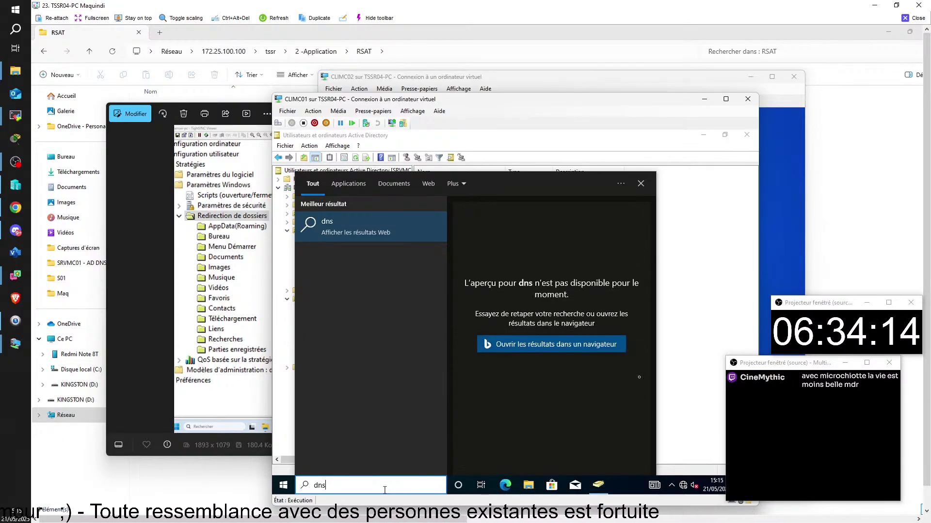
pyautogui.press('BackSpace')
pyautogui.press('BackSpace')
pyautogui.press('BackSpace')
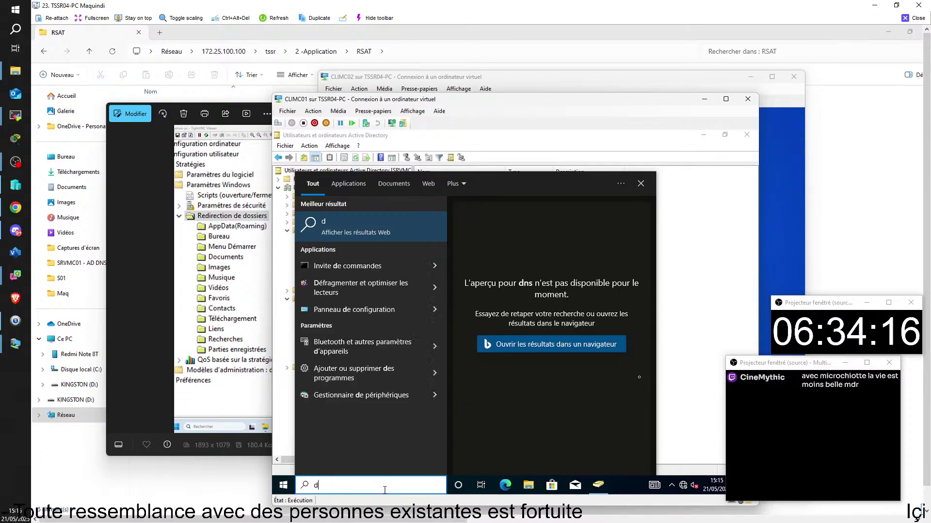
pyautogui.click(693, 275)
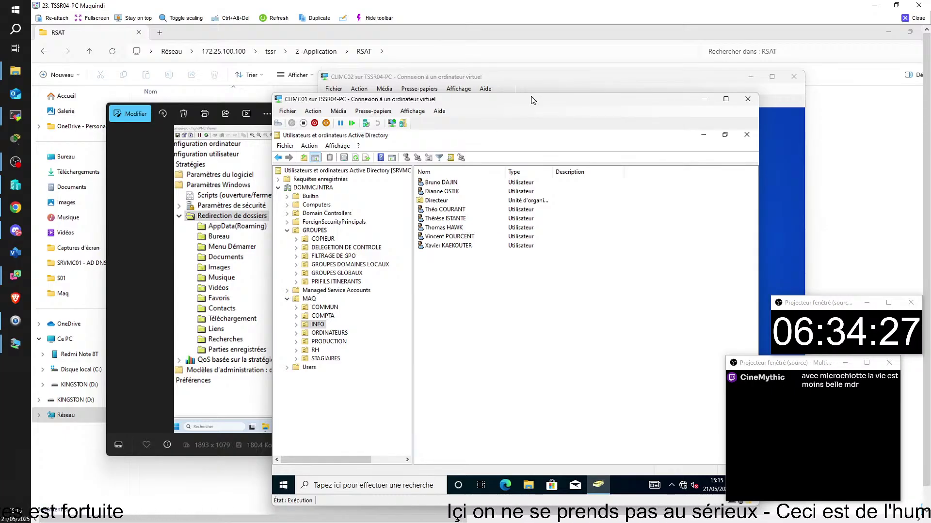
pyautogui.hotkey('alt', 'Tab')
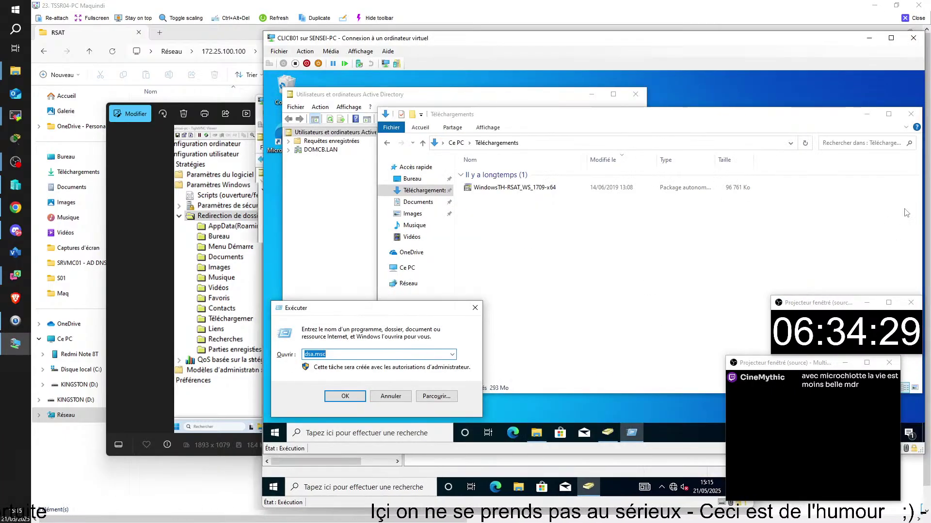
# - Search the VM's Start menu for 'admi', 'dns' and 'dhcp', then close the results
pyautogui.press('super')
pyautogui.write('admi')
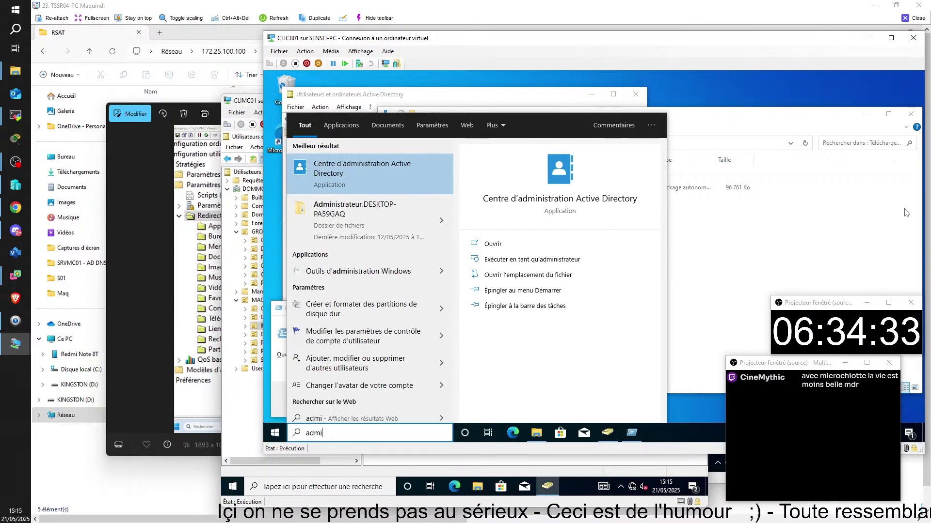
pyautogui.press('BackSpace')
pyautogui.press('BackSpace')
pyautogui.press('BackSpace')
pyautogui.press('BackSpace')
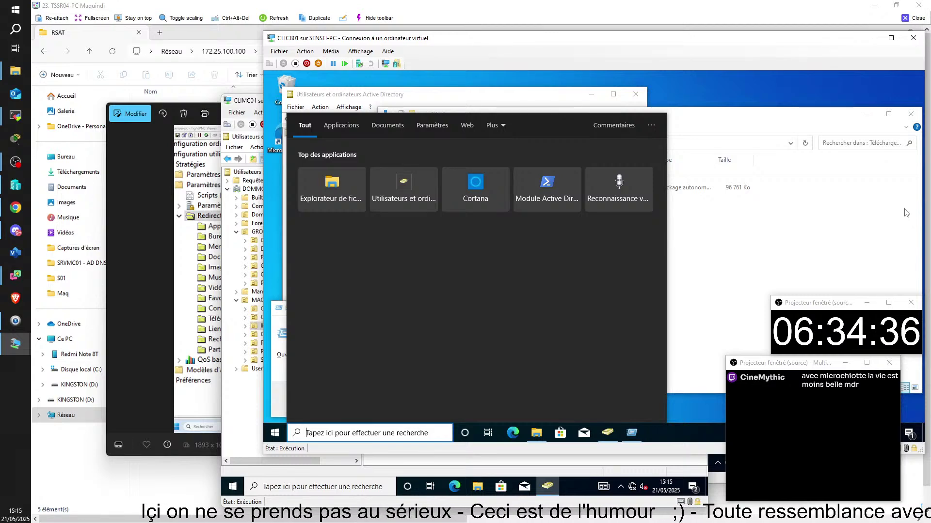
pyautogui.write('dns')
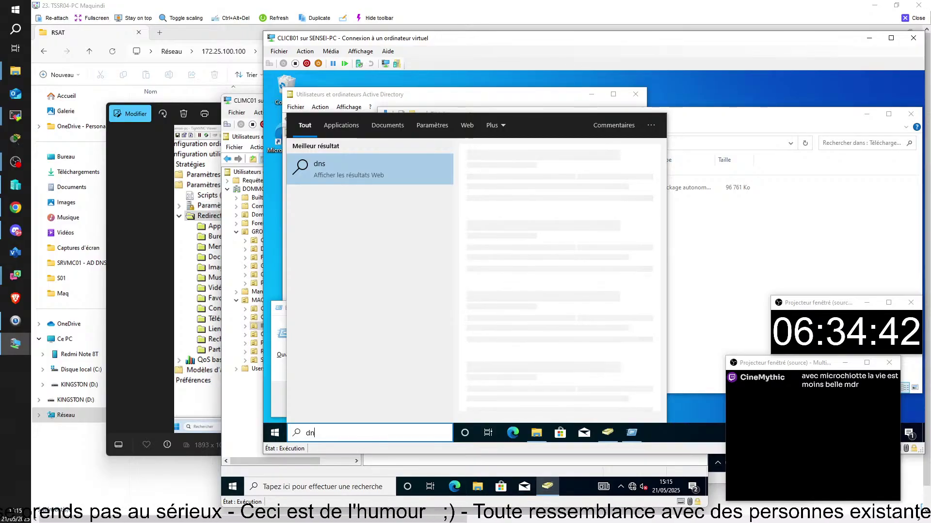
pyautogui.press('BackSpace')
pyautogui.press('BackSpace')
pyautogui.press('BackSpace')
pyautogui.write('dhcp')
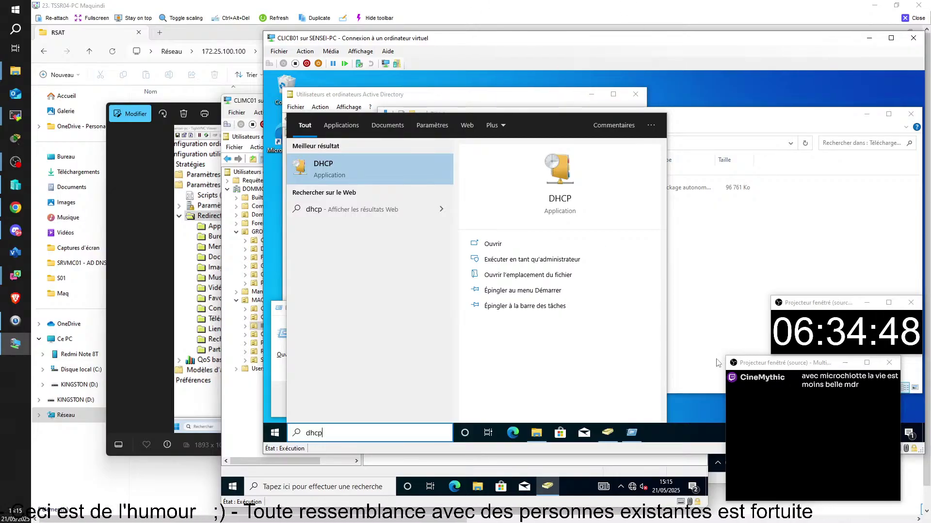
pyautogui.click(755, 236)
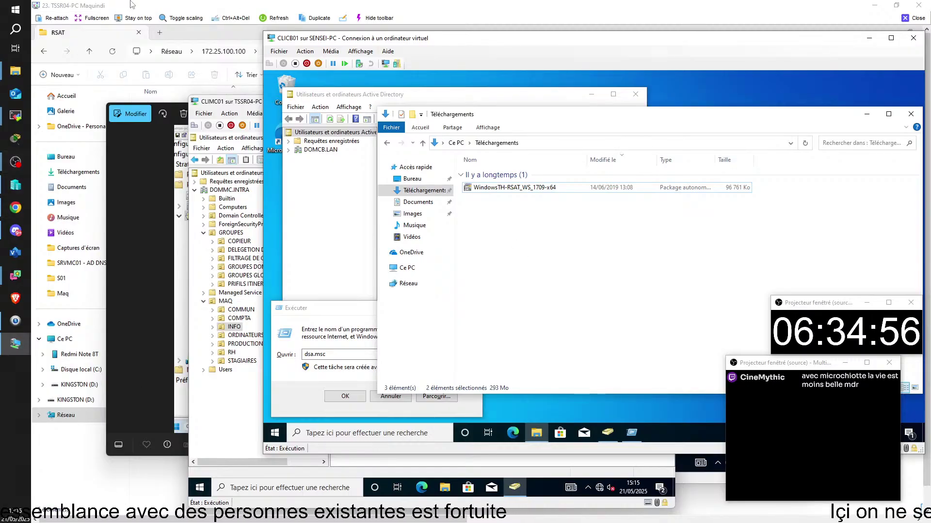
# - Switch CLICB01 to basic session, close the remote viewer, and reposition the CLICB01 window
pyautogui.click(387, 64)
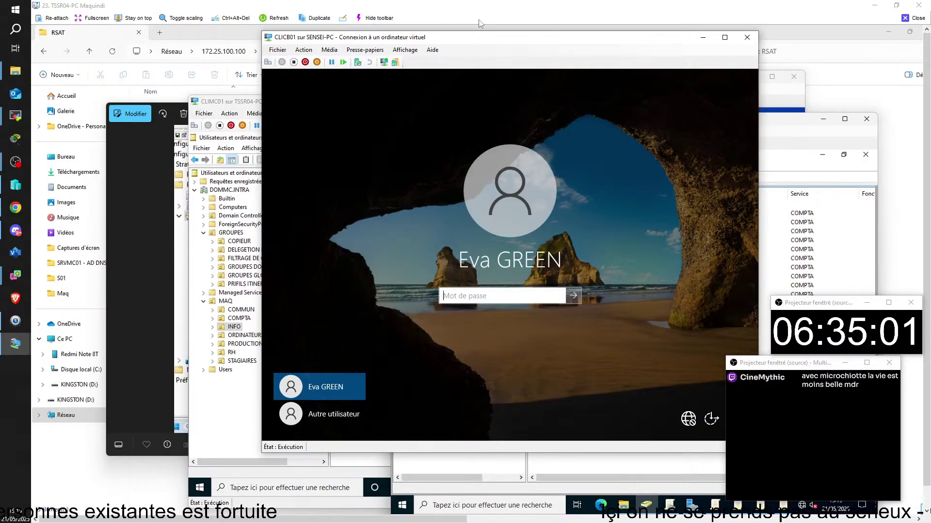
pyautogui.moveTo(542, 36); pyautogui.dragTo(616, 82)
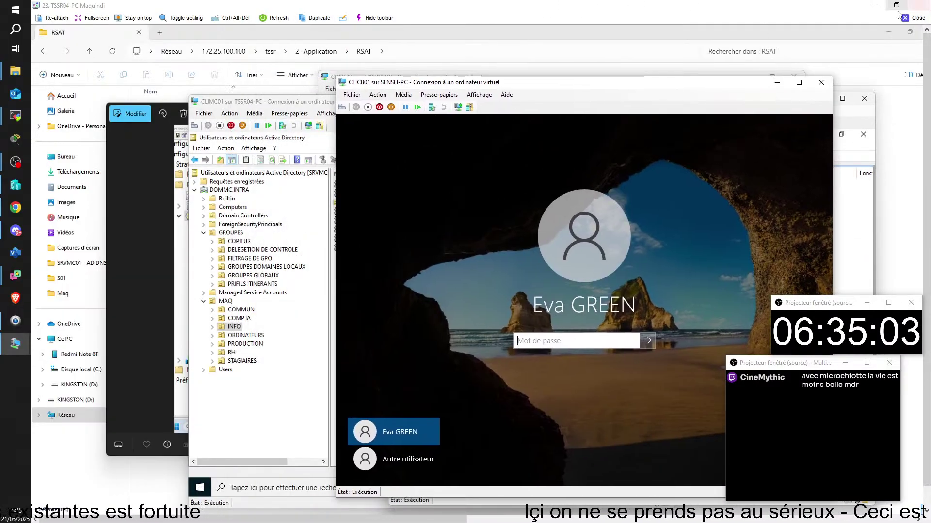
pyautogui.click(913, 18)
pyautogui.moveTo(547, 81); pyautogui.dragTo(419, 68)
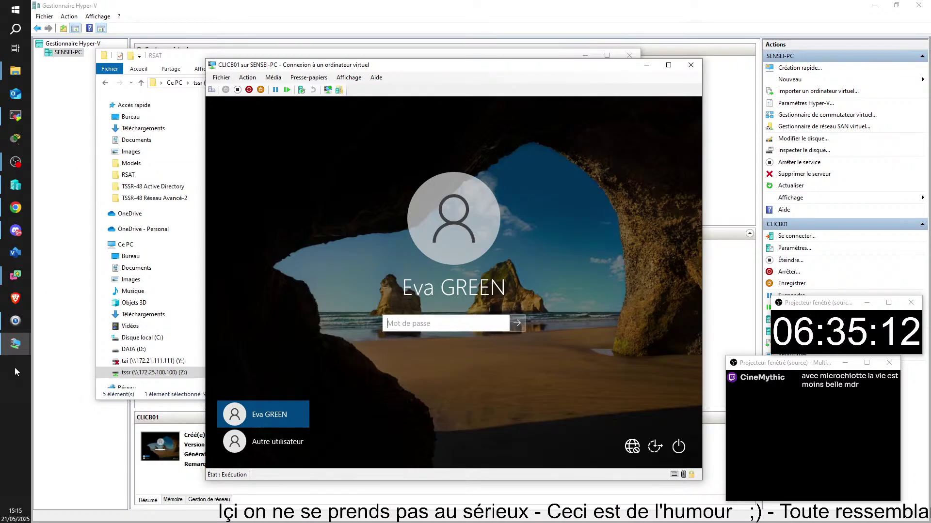
# - Bring the SRVCB01 VM to the front and glance at the COMPTA OU's actions
pyautogui.moveTo(16, 351)
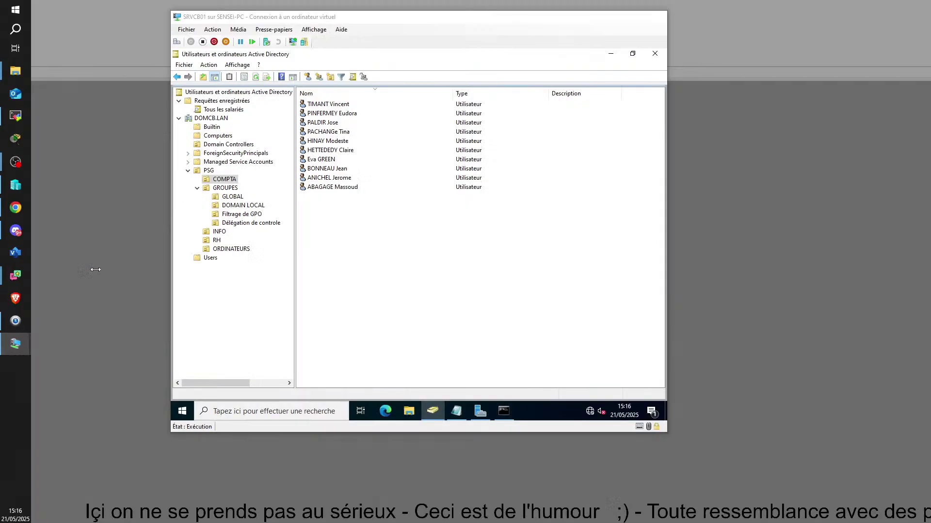
pyautogui.click(93, 269)
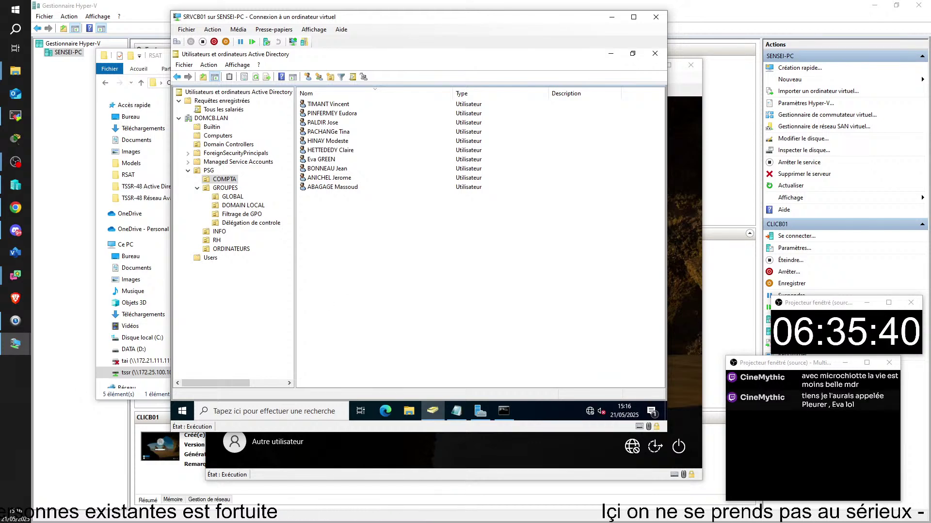
pyautogui.hotkey('alt', 'Tab')
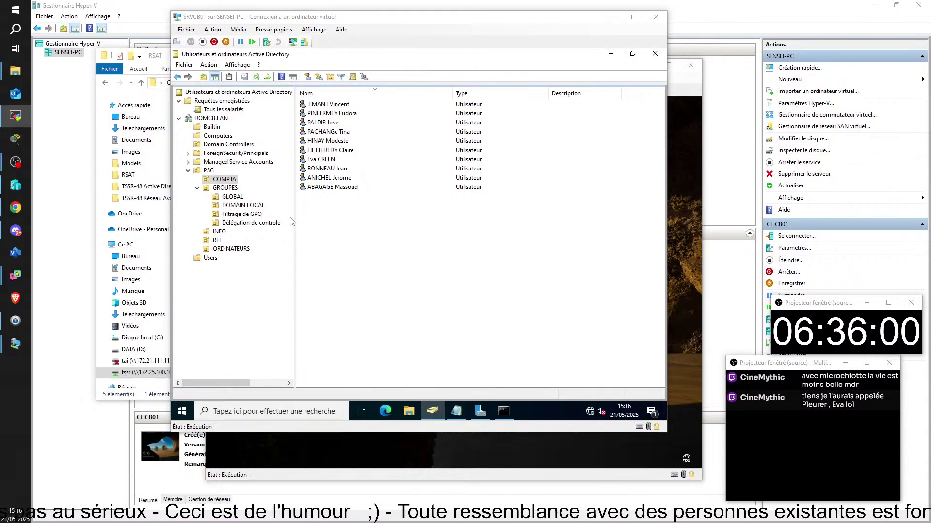
pyautogui.rightClick(225, 182)
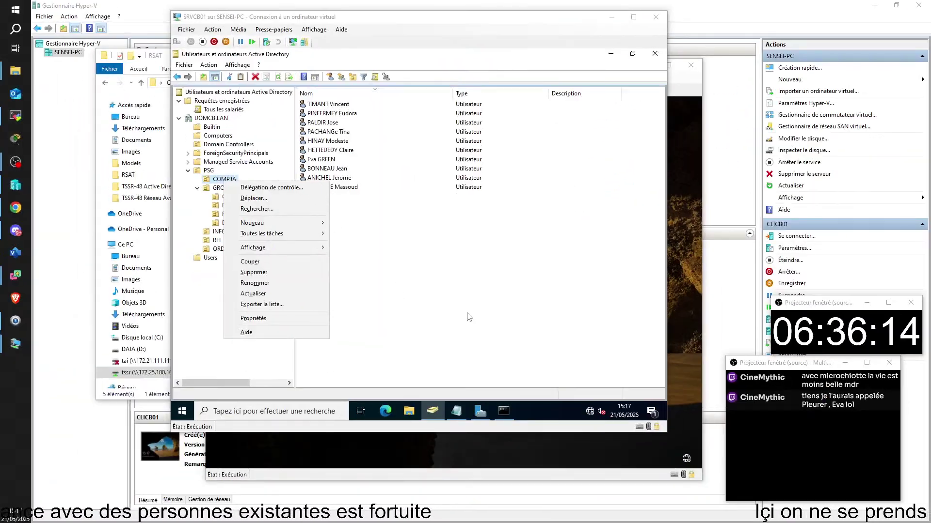
pyautogui.click(786, 402)
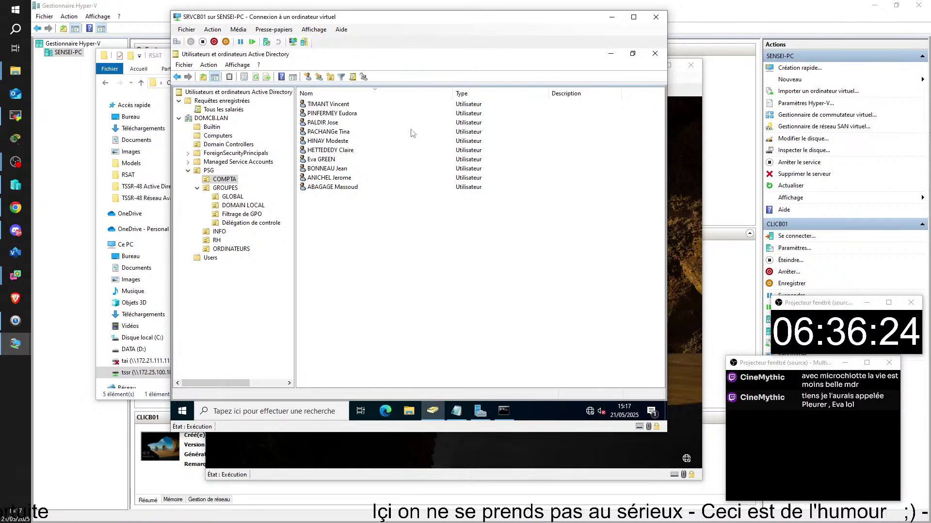
# - Drag a COMPTA user into the RH OU, check RH, then return to COMPTA
pyautogui.click(320, 160)
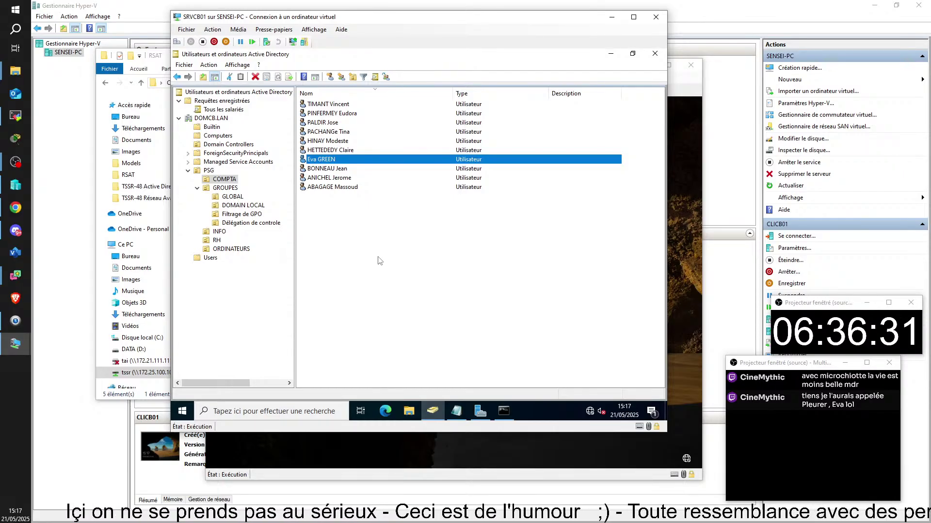
pyautogui.moveTo(314, 158); pyautogui.dragTo(215, 240)
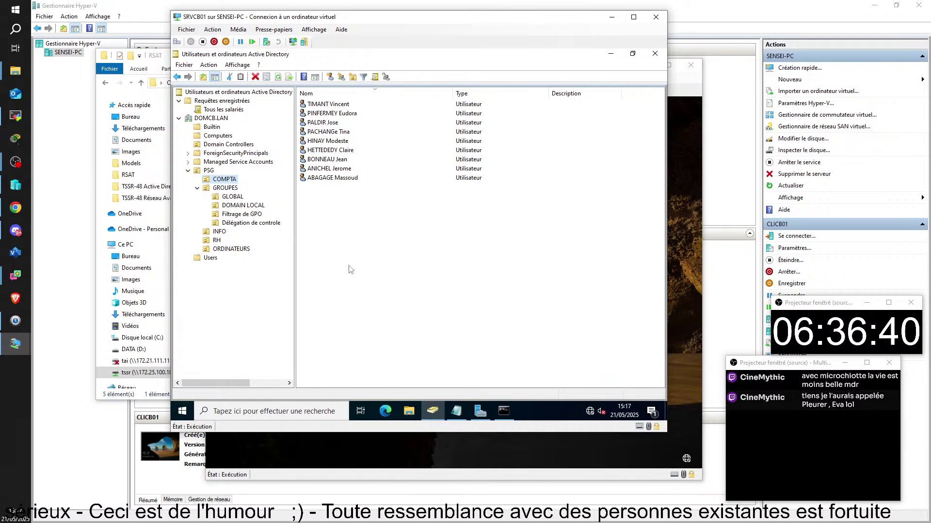
pyautogui.click(218, 242)
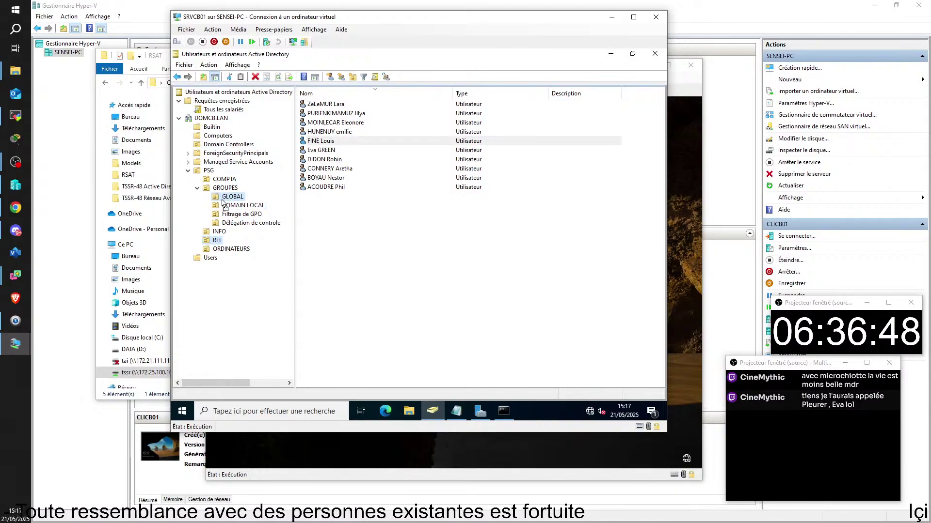
pyautogui.click(226, 179)
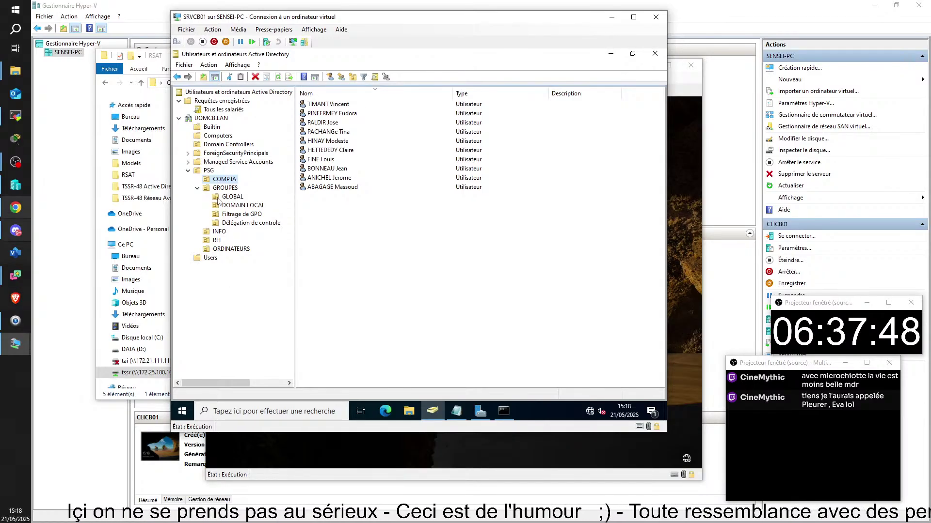
# - Start Délégation de contrôle on PSG and add the GA-Utilisateur reinitialisateur de mot de passe group
pyautogui.rightClick(198, 170)
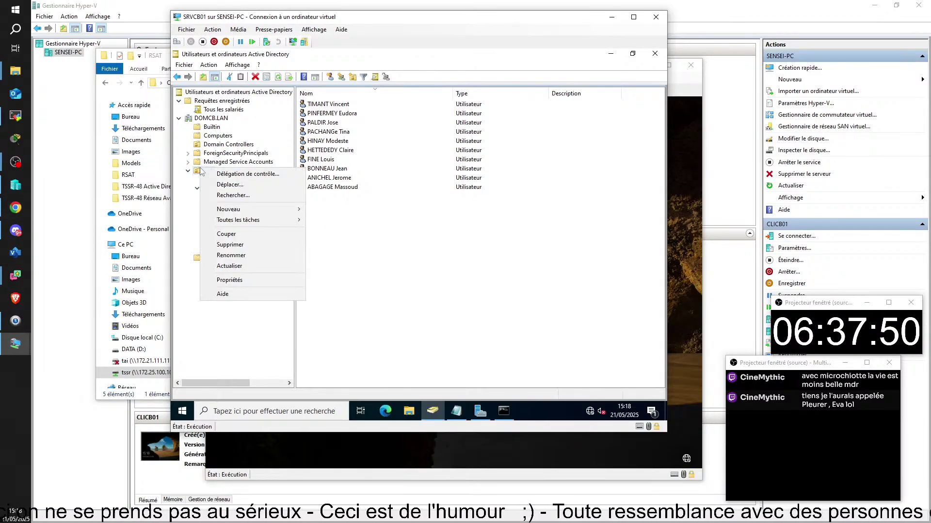
pyautogui.click(637, 367)
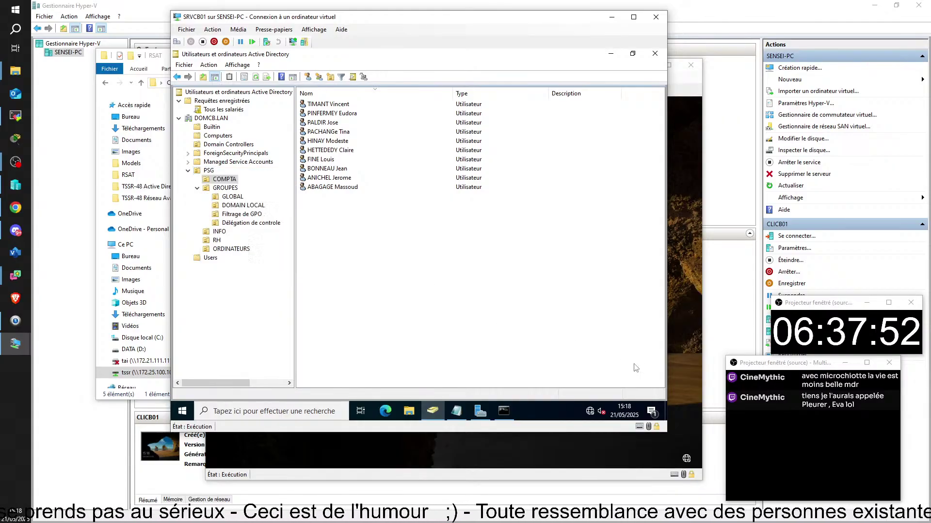
pyautogui.rightClick(211, 171)
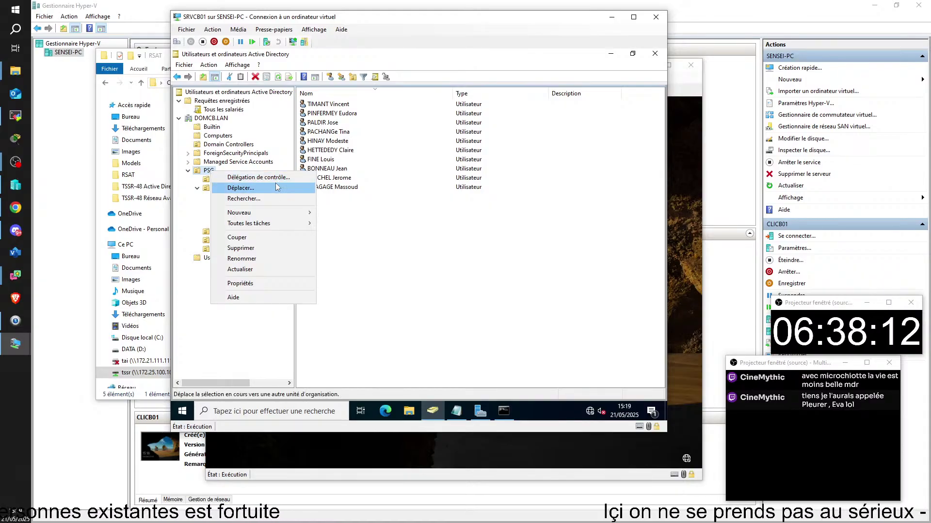
pyautogui.click(259, 177)
pyautogui.click(313, 237)
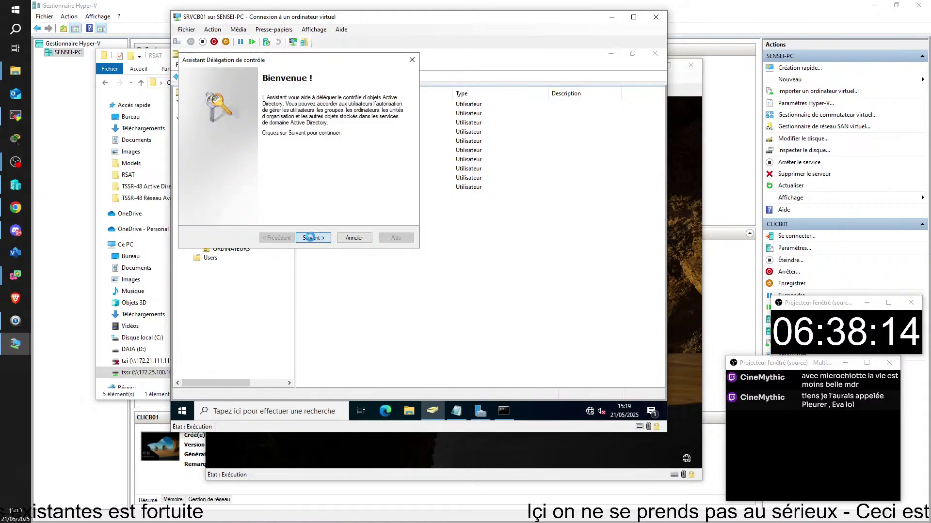
pyautogui.click(327, 185)
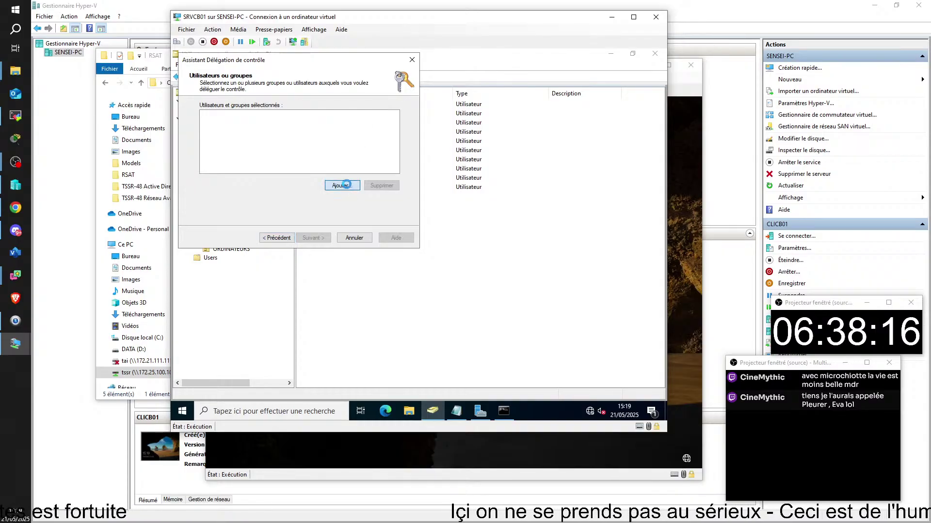
pyautogui.write('ga')
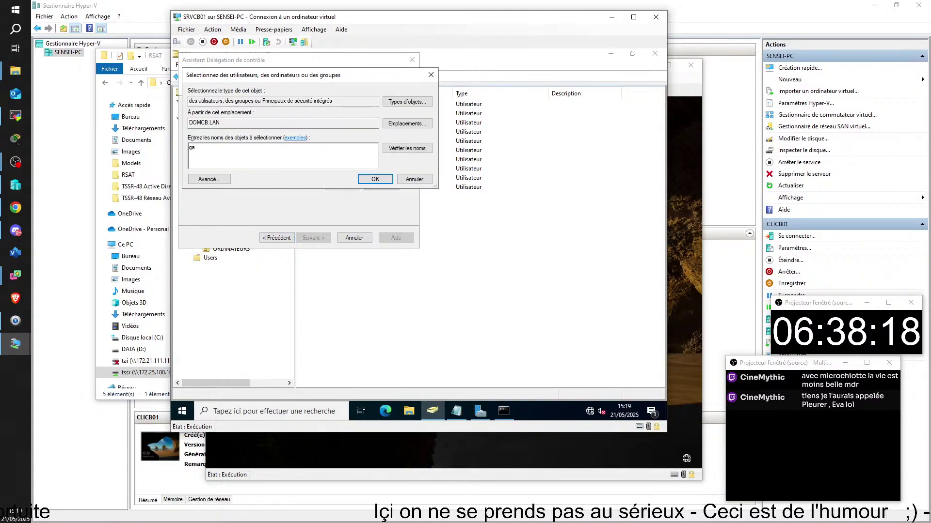
pyautogui.press('Return')
pyautogui.doubleClick(237, 163)
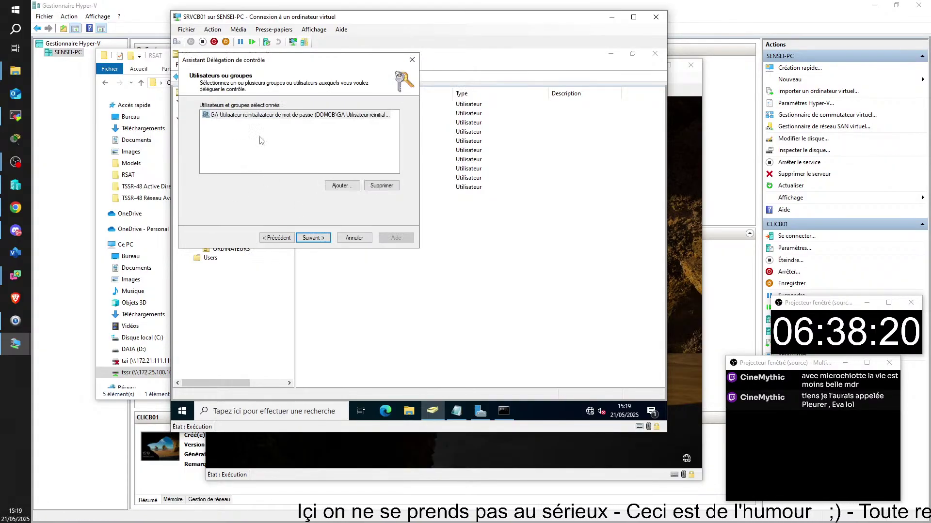
# - Delegate the 'Réinitialiser les mots de passe' task and finish the wizard
pyautogui.click(314, 239)
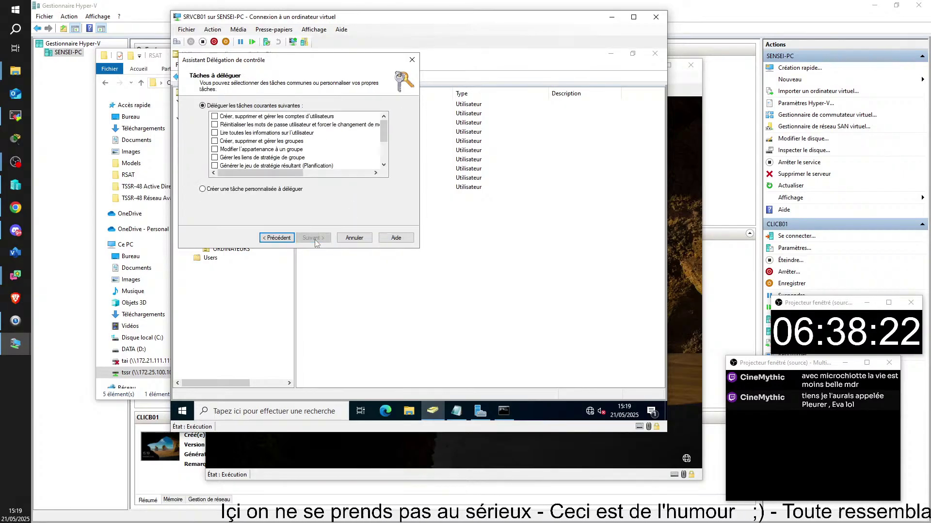
pyautogui.click(215, 125)
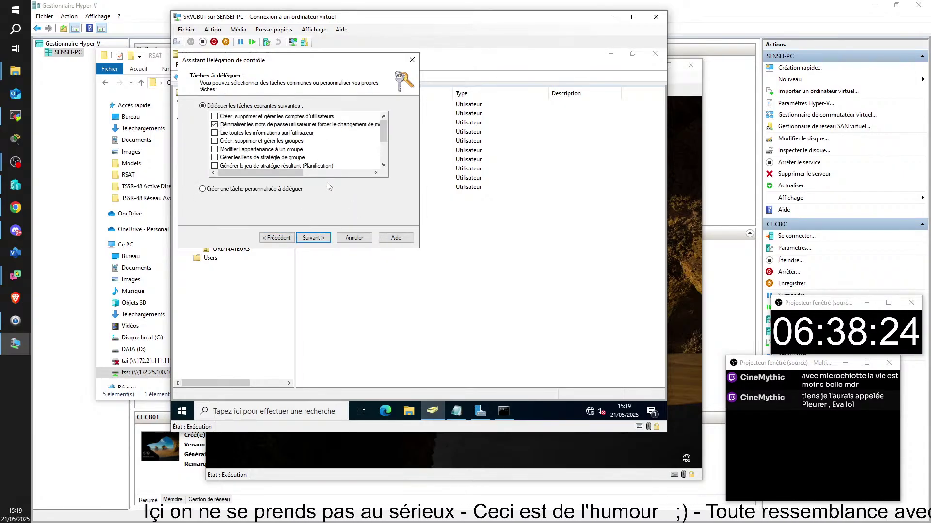
pyautogui.click(313, 238)
pyautogui.click(318, 240)
pyautogui.click(438, 249)
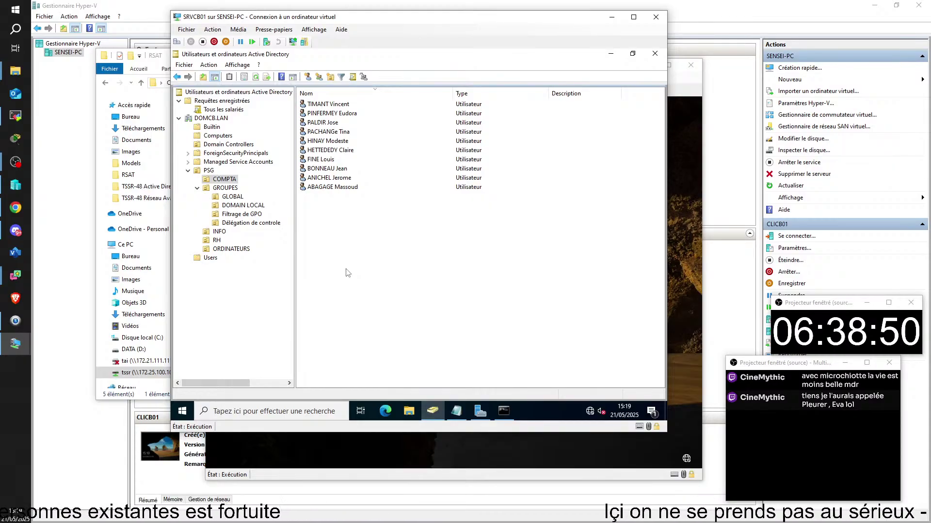
pyautogui.rightClick(229, 184)
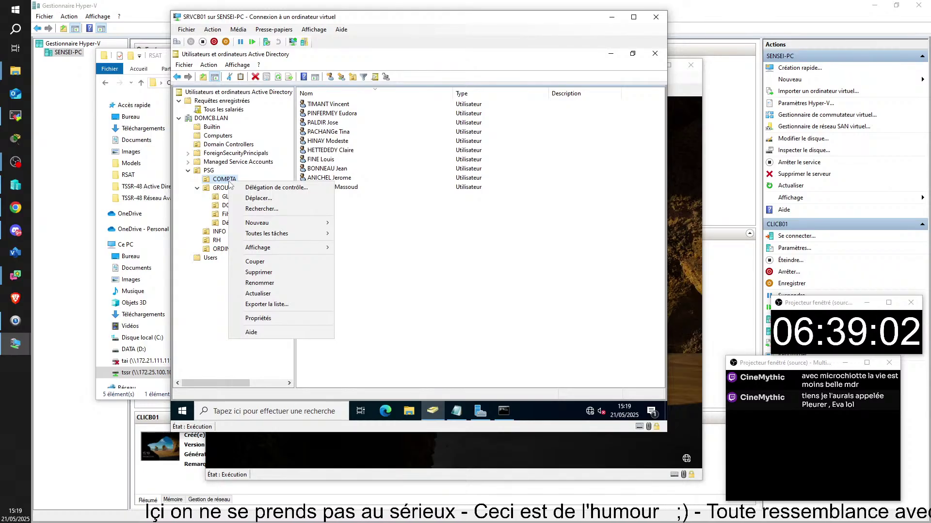
pyautogui.click(283, 188)
pyautogui.click(314, 238)
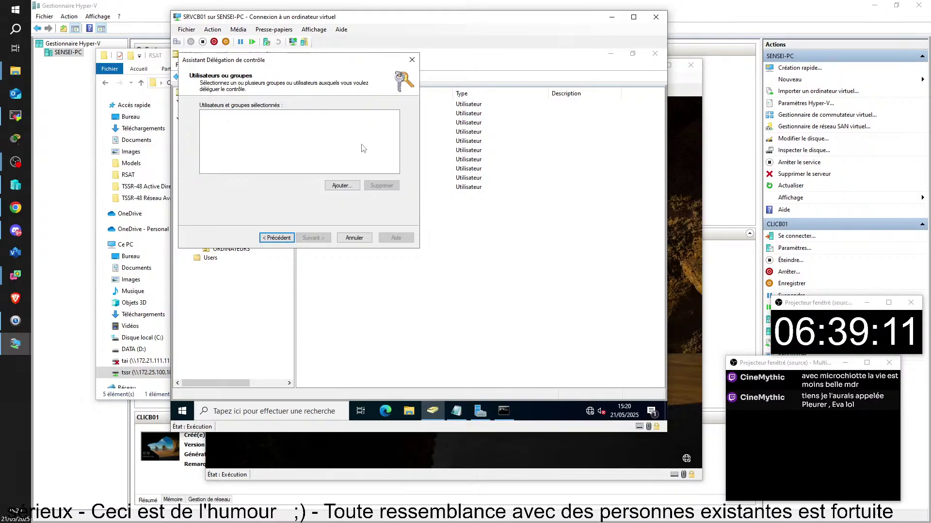
pyautogui.click(358, 239)
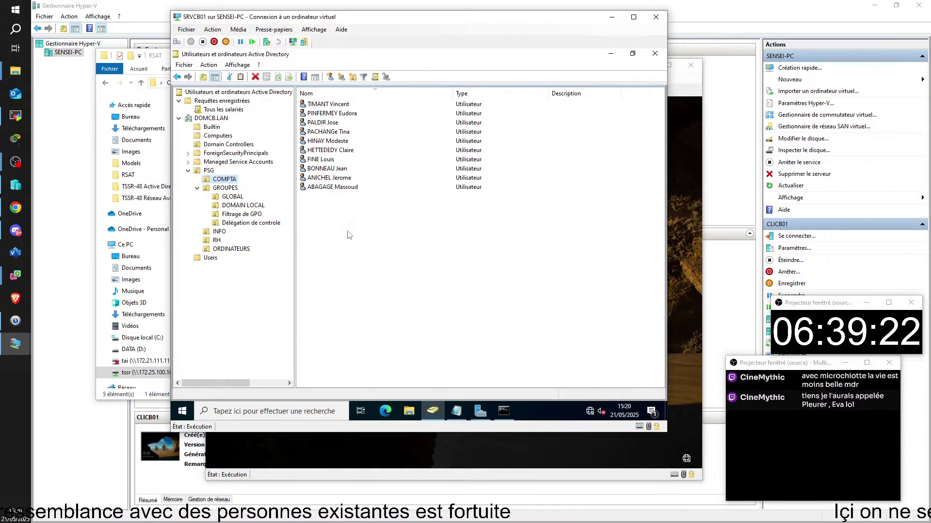
# - Enable Fonctionnalités avancées from the Affichage menu, expand PSG, and select COMPTA
pyautogui.click(237, 65)
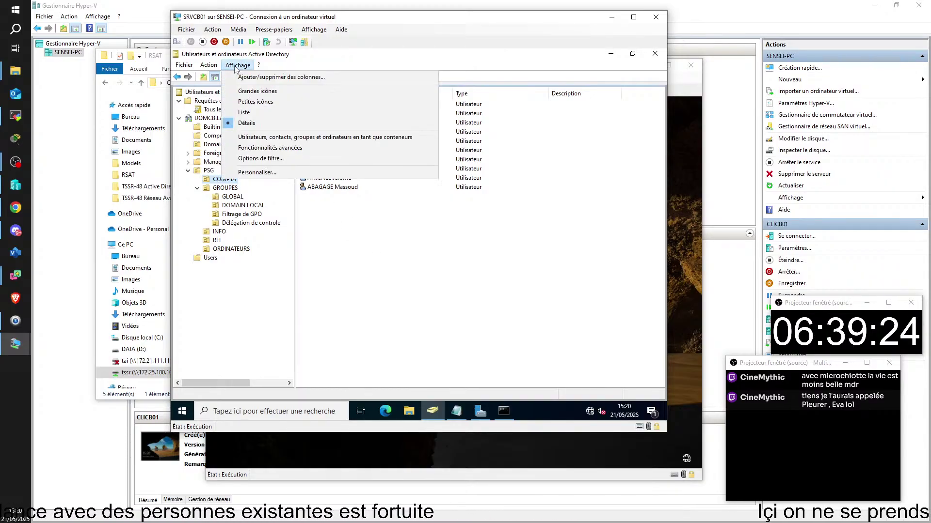
pyautogui.click(291, 148)
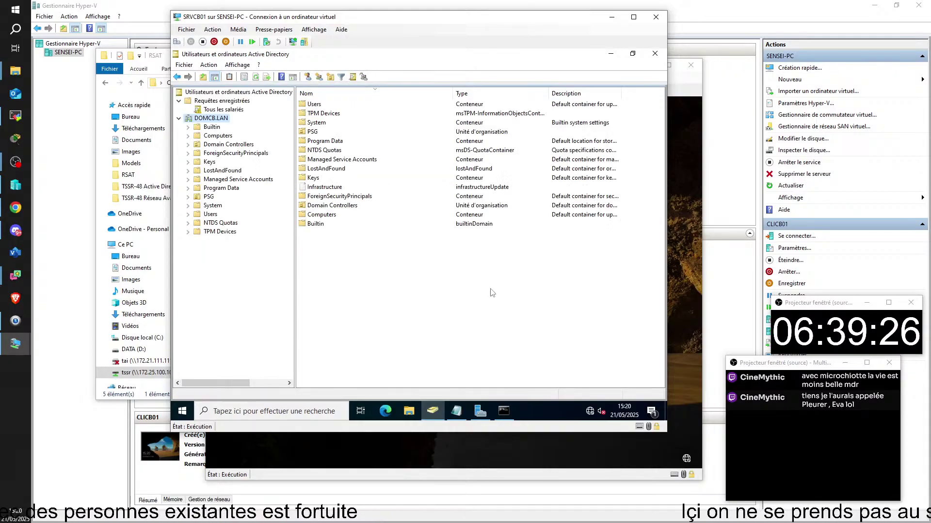
pyautogui.doubleClick(208, 196)
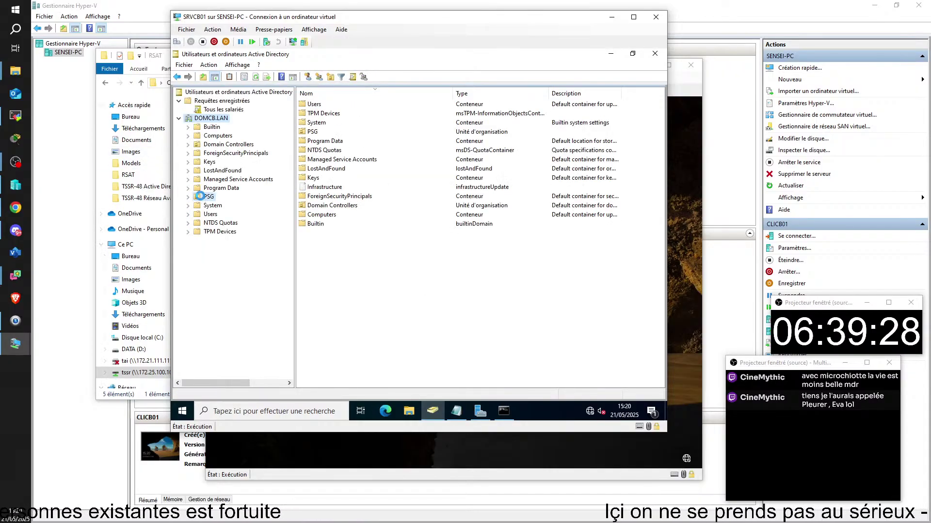
pyautogui.click(224, 205)
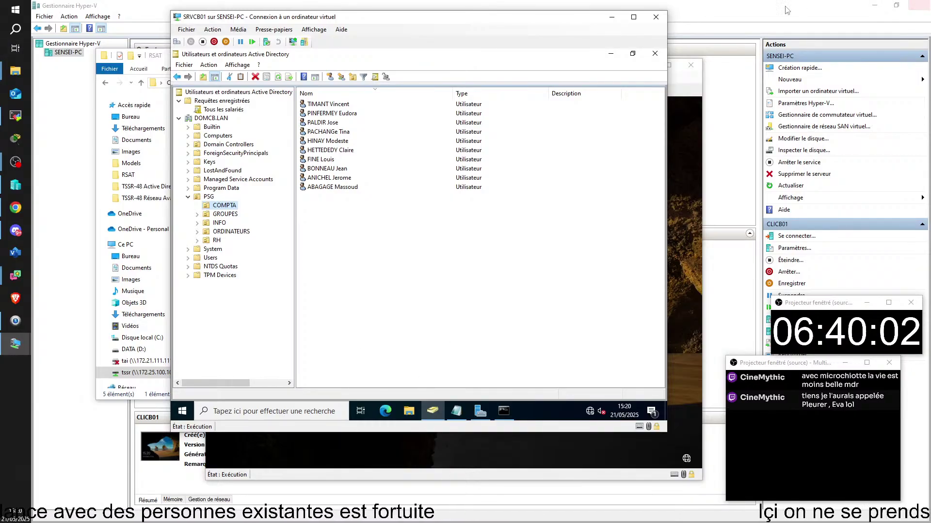
# - Open COMPTA's Propriétés on the Sécurité tab and select the GA password-reset group
pyautogui.rightClick(226, 209)
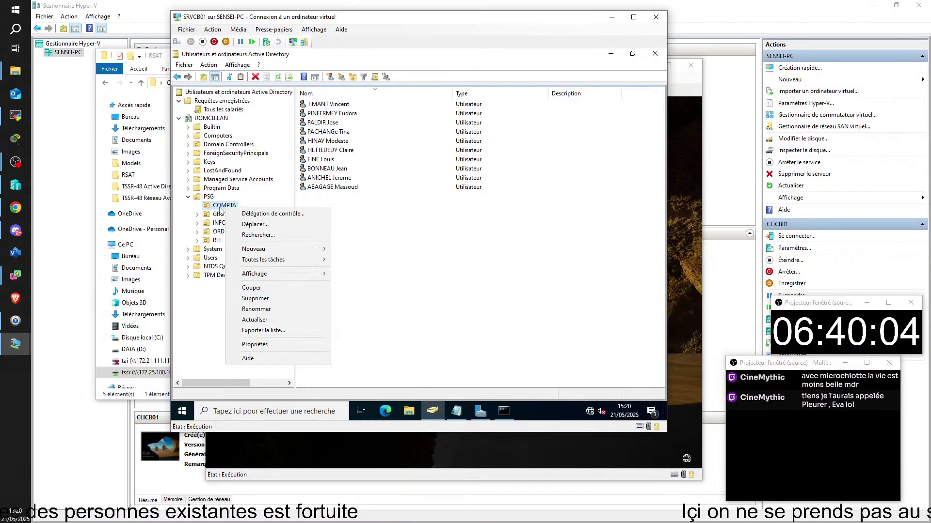
pyautogui.click(257, 345)
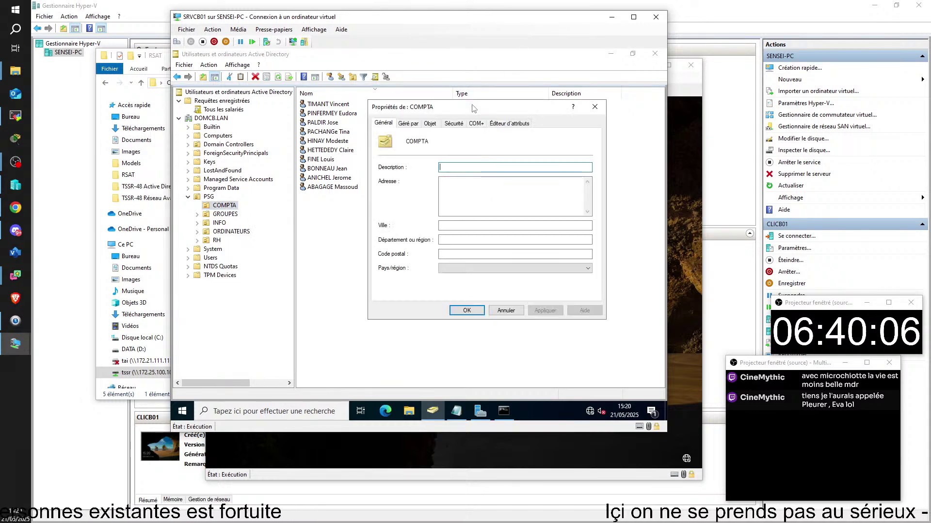
pyautogui.click(456, 123)
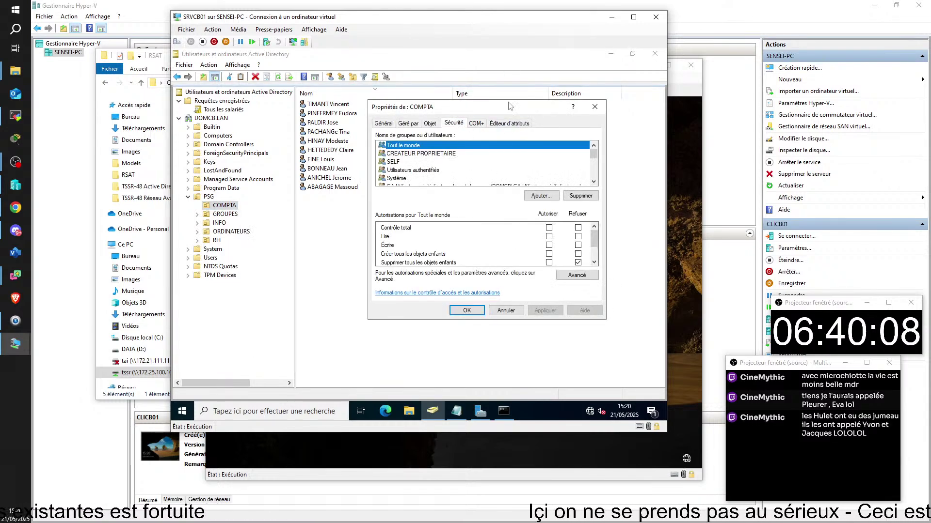
pyautogui.moveTo(509, 113); pyautogui.dragTo(419, 155)
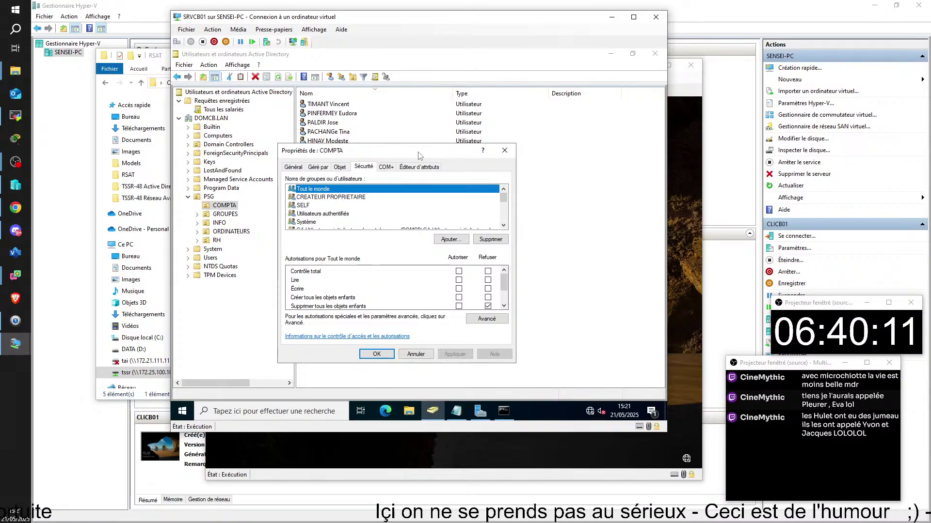
pyautogui.scroll(-3, 382, 197)
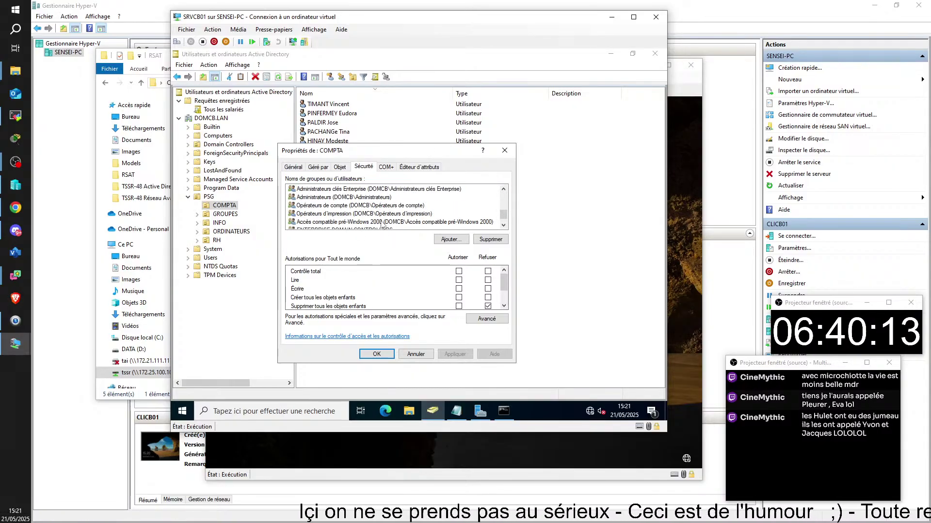
pyautogui.scroll(5, 383, 223)
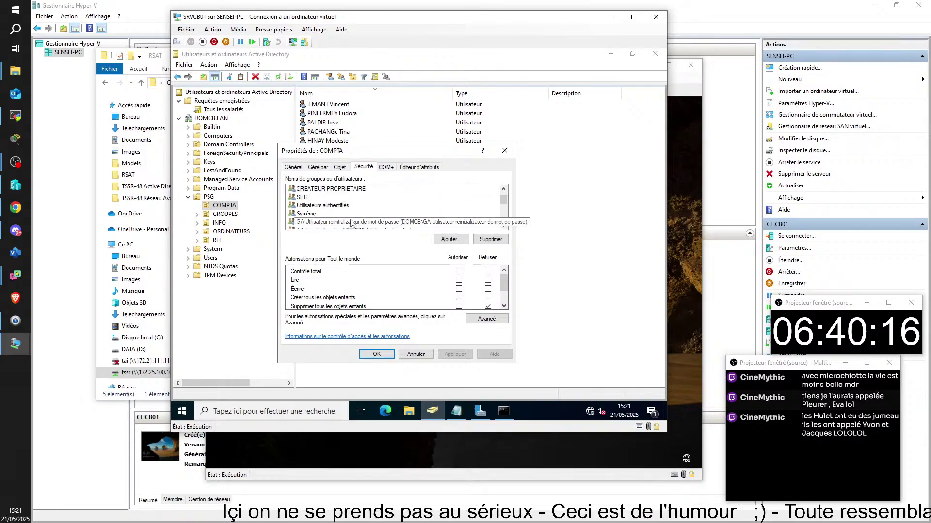
pyautogui.click(353, 223)
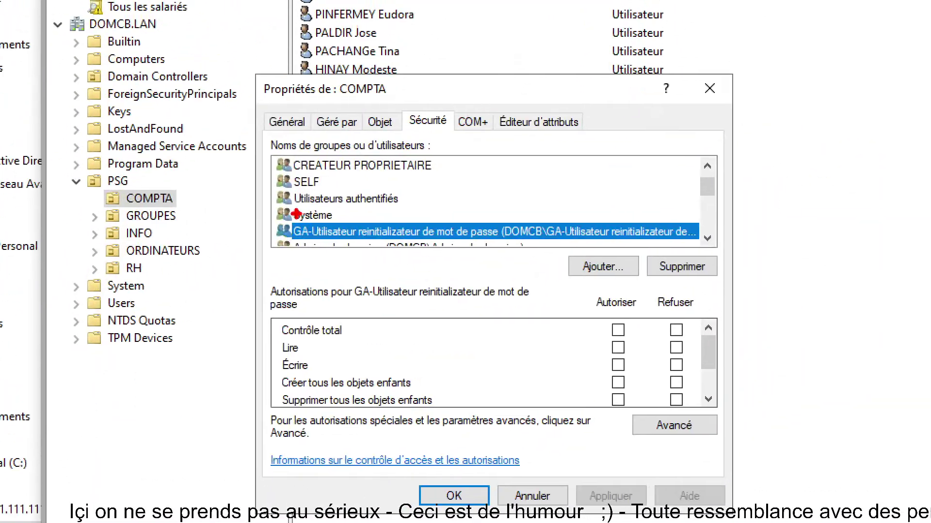
pyautogui.moveTo(336, 79)
pyautogui.mouseDown()
pyautogui.moveTo(396, 94)
pyautogui.moveTo(408, 106)
pyautogui.moveTo(400, 104)
pyautogui.mouseUp()
pyautogui.moveTo(450, 117); pyautogui.dragTo(482, 24)
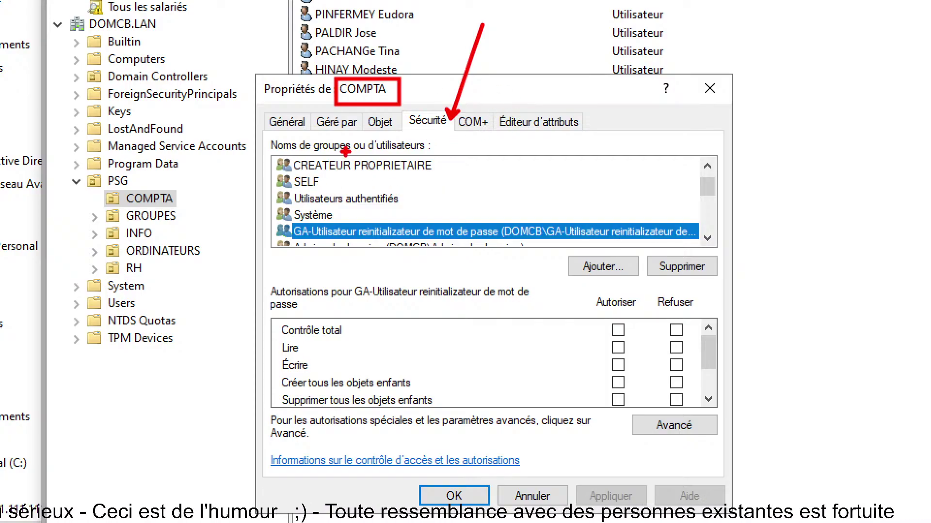
pyautogui.moveTo(280, 216)
pyautogui.mouseDown()
pyautogui.moveTo(407, 245)
pyautogui.moveTo(686, 244)
pyautogui.mouseUp()
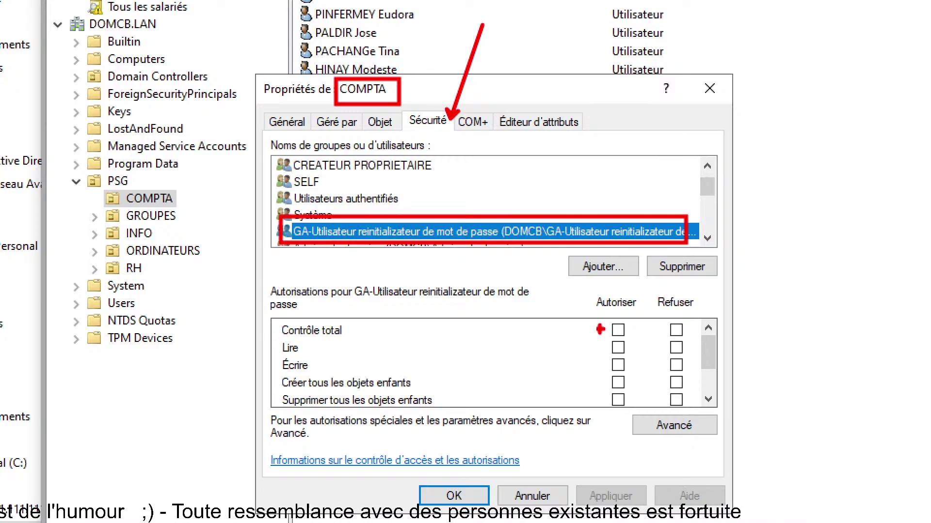
pyautogui.moveTo(272, 302); pyautogui.dragTo(436, 440)
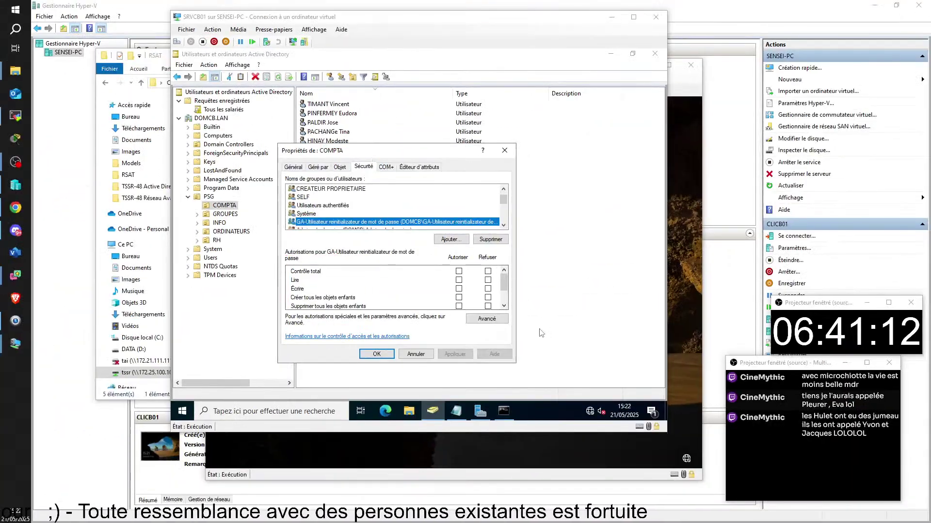
# - Scroll the GA group's permissions to Autorisations spéciales, then open the Avancé security settings
pyautogui.click(504, 286)
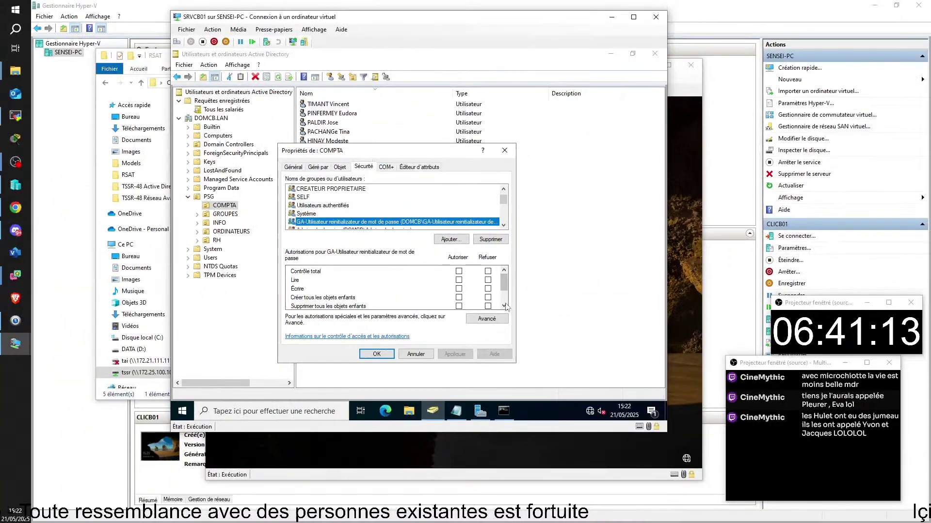
pyautogui.click(504, 309)
pyautogui.click(504, 308)
pyautogui.click(504, 309)
pyautogui.click(504, 308)
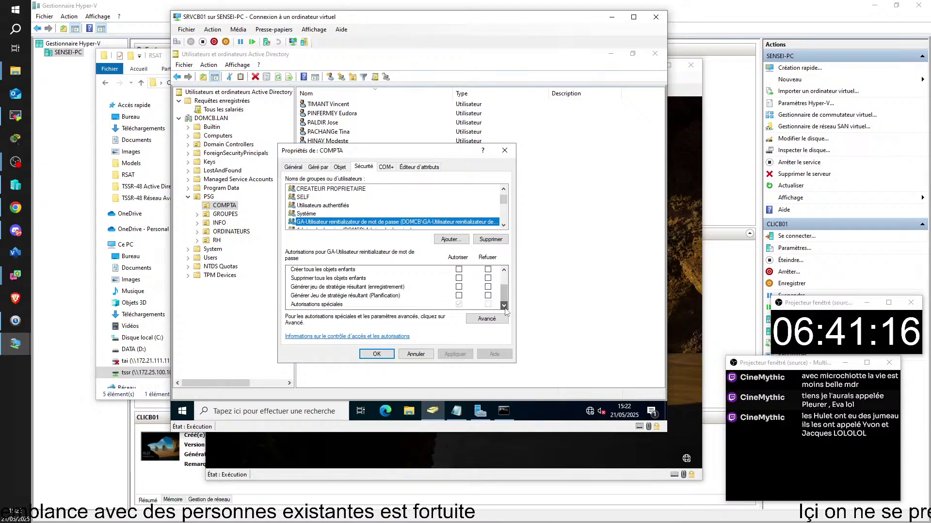
pyautogui.click(504, 271)
pyautogui.click(504, 271)
pyautogui.click(504, 271)
pyautogui.click(504, 271)
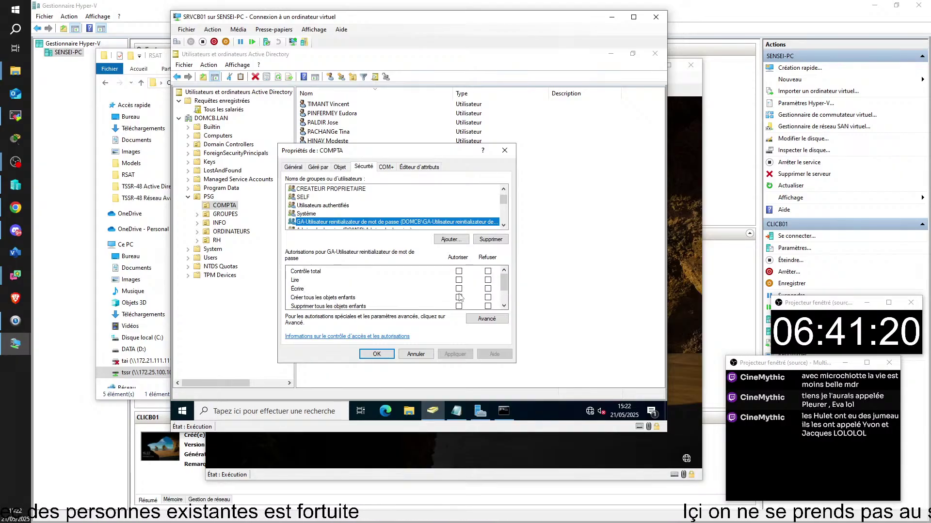
pyautogui.click(301, 290)
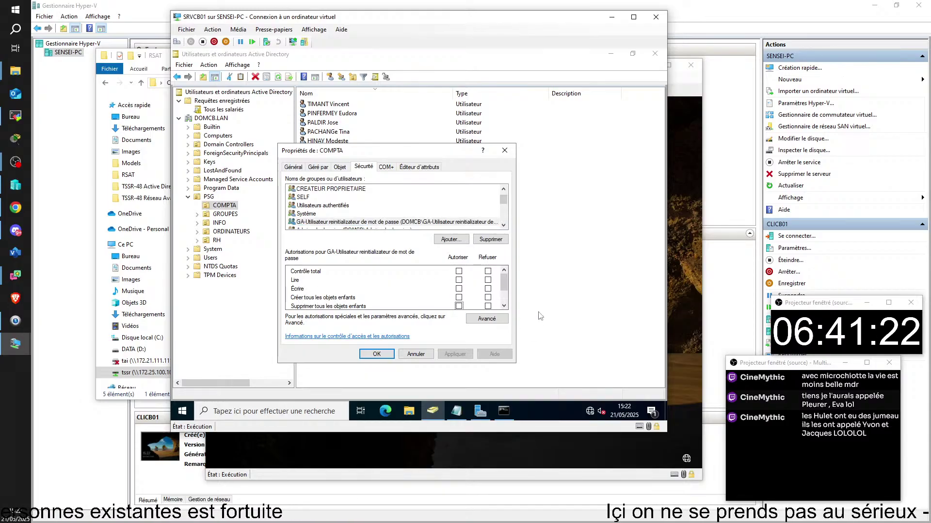
pyautogui.click(504, 306)
pyautogui.click(504, 306)
pyautogui.click(505, 306)
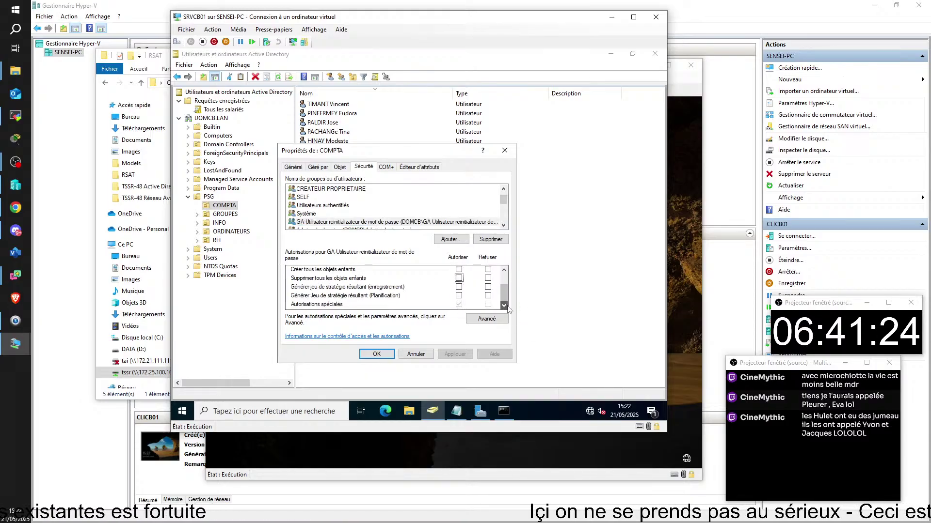
pyautogui.click(322, 305)
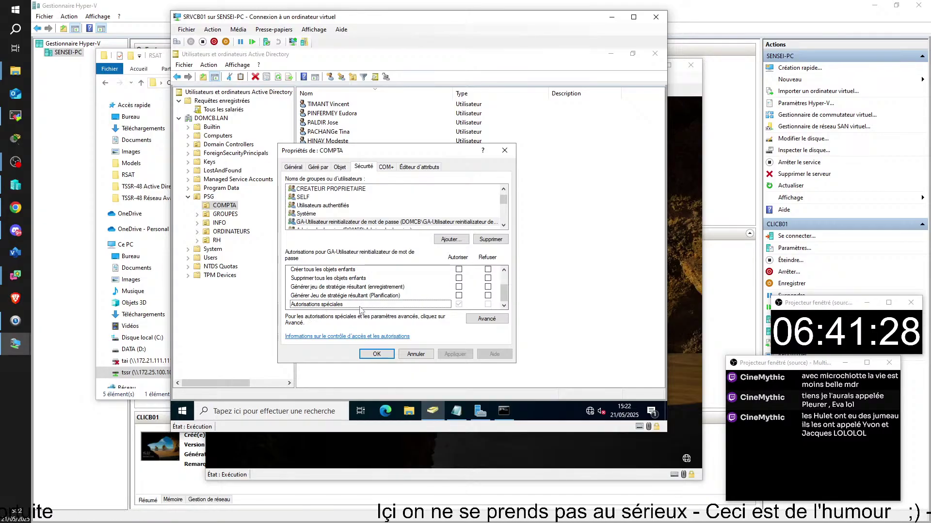
pyautogui.click(483, 319)
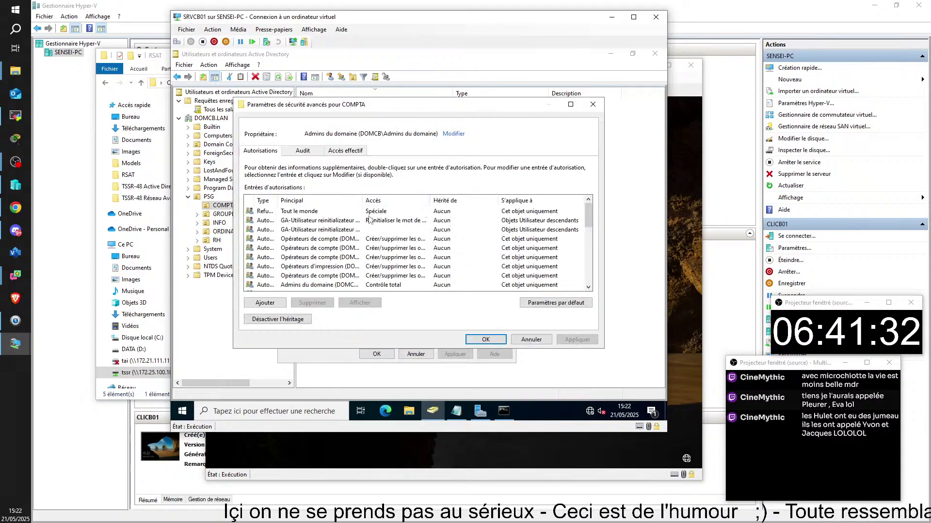
# - Select the GA 'Réinitialiser le mot de passe' entry and widen the Accès column
pyautogui.click(329, 221)
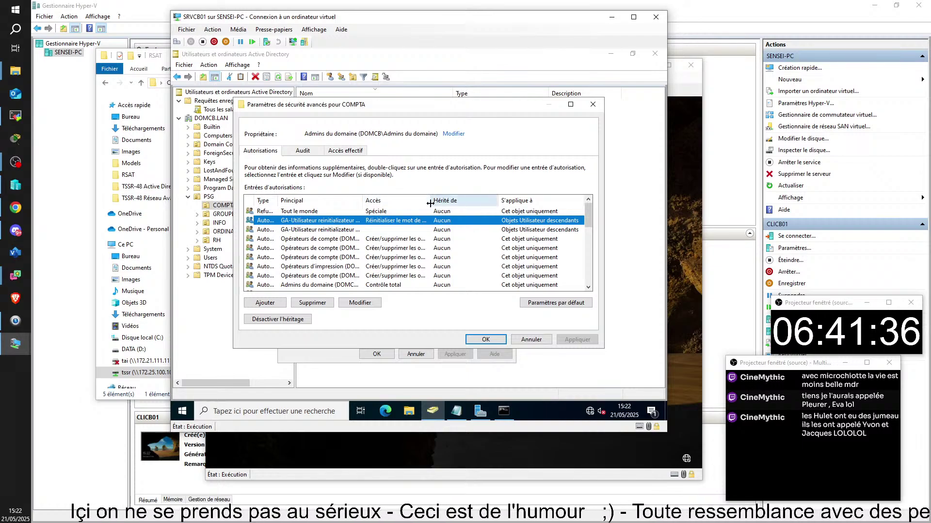
pyautogui.moveTo(431, 200); pyautogui.dragTo(450, 195)
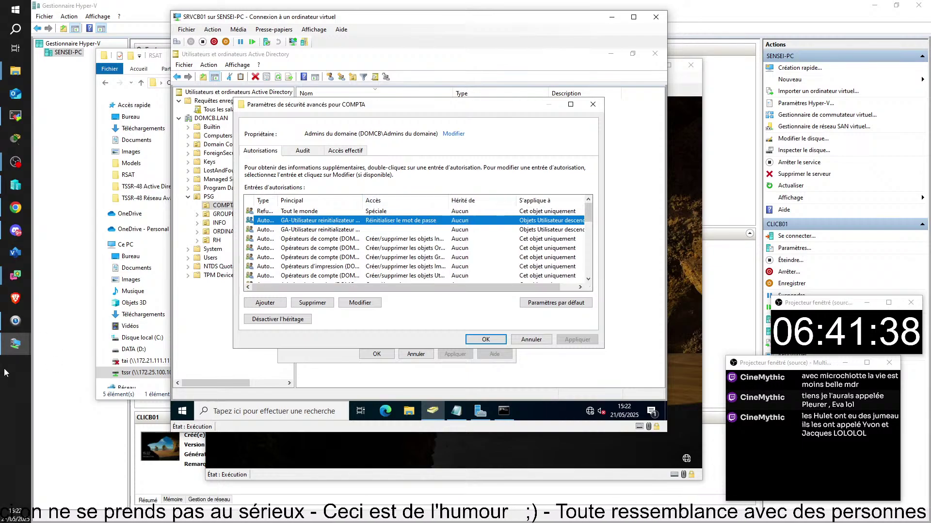
pyautogui.click(19, 435)
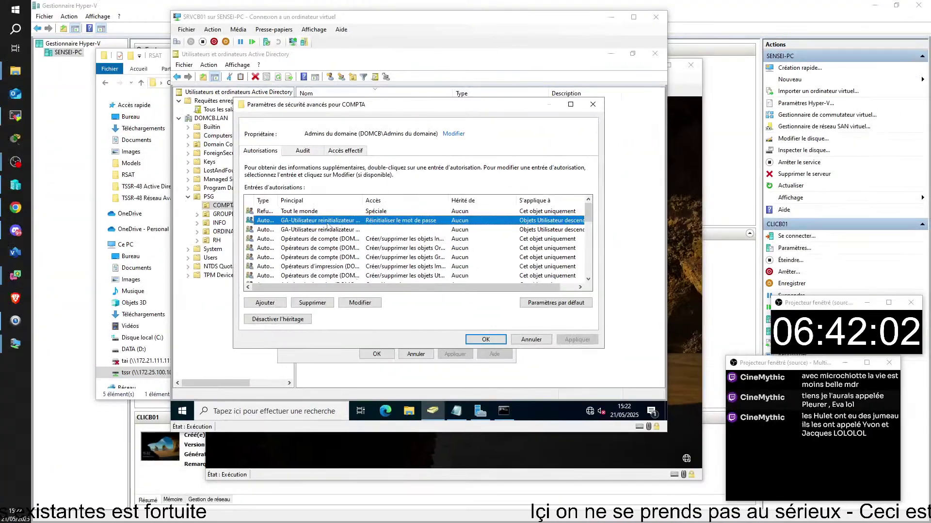
pyautogui.click(588, 279)
pyautogui.click(587, 279)
pyautogui.click(588, 280)
pyautogui.click(588, 280)
pyautogui.click(588, 279)
pyautogui.click(589, 279)
pyautogui.click(588, 280)
pyautogui.click(589, 278)
pyautogui.click(590, 278)
pyautogui.click(590, 280)
pyautogui.click(589, 280)
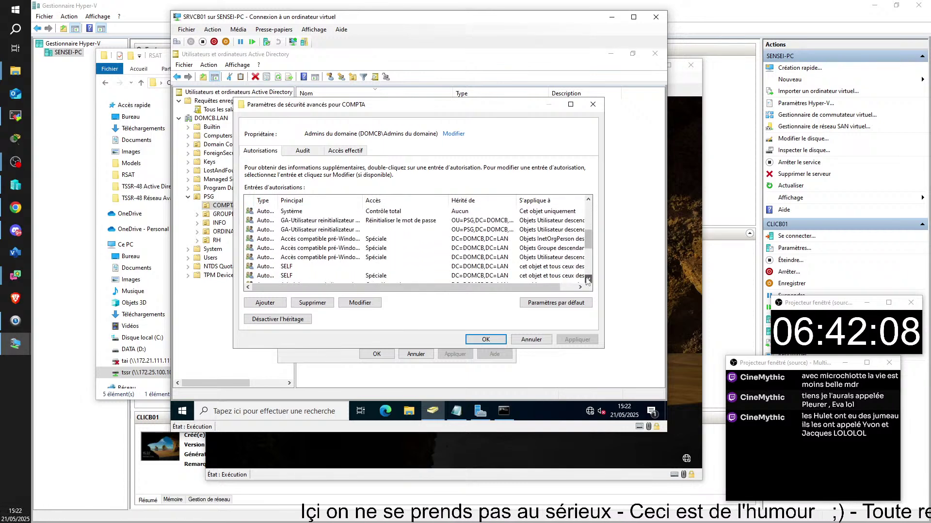
# - Review the inherited GA entry and the SELF entry, then cancel the advanced settings
pyautogui.click(328, 222)
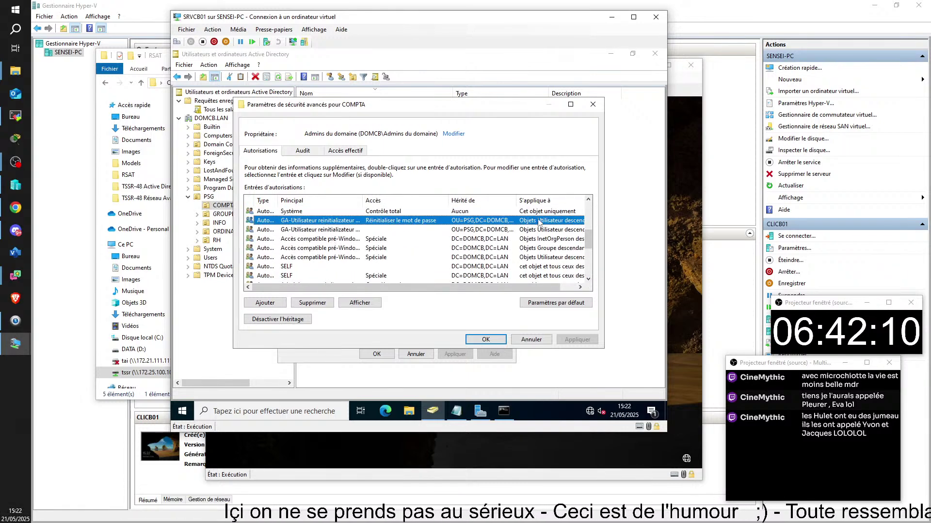
pyautogui.click(583, 268)
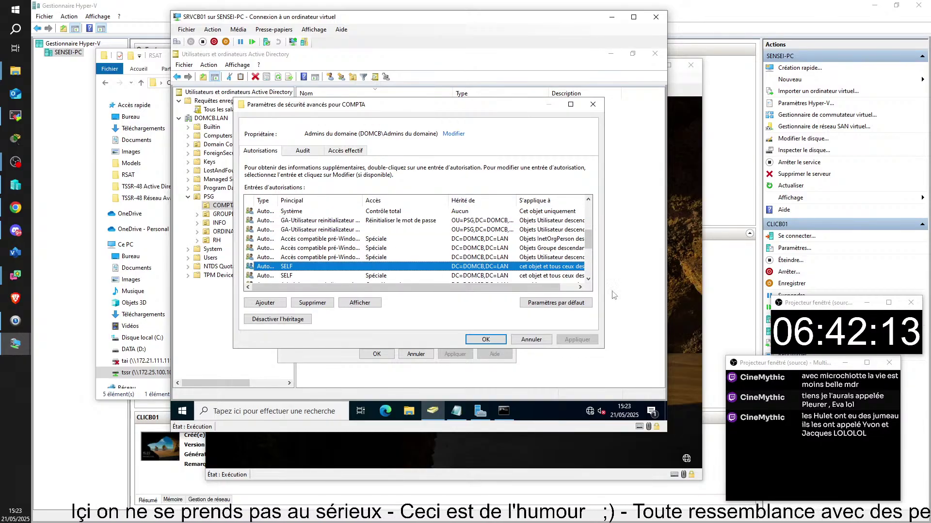
pyautogui.click(589, 280)
pyautogui.click(589, 279)
pyautogui.click(588, 280)
pyautogui.click(588, 280)
pyautogui.click(589, 280)
pyautogui.click(589, 280)
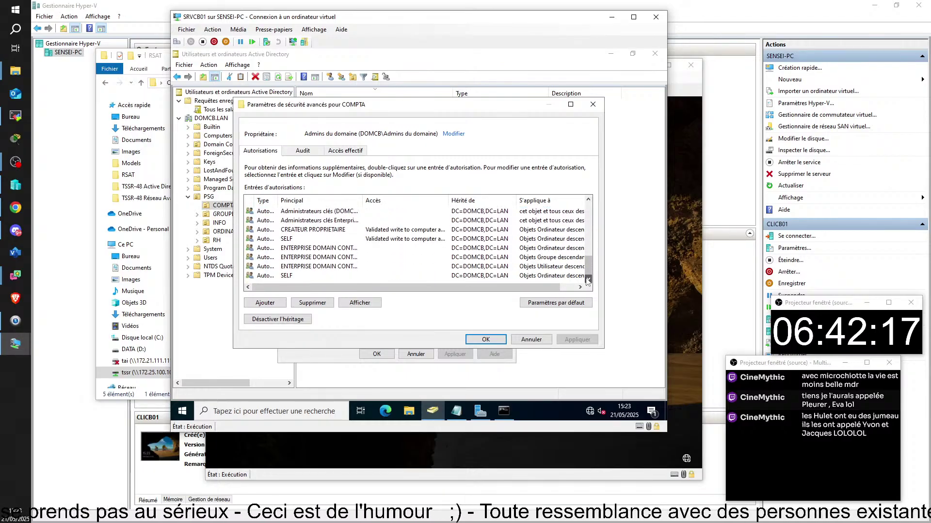
pyautogui.click(589, 280)
pyautogui.moveTo(592, 267); pyautogui.dragTo(595, 196)
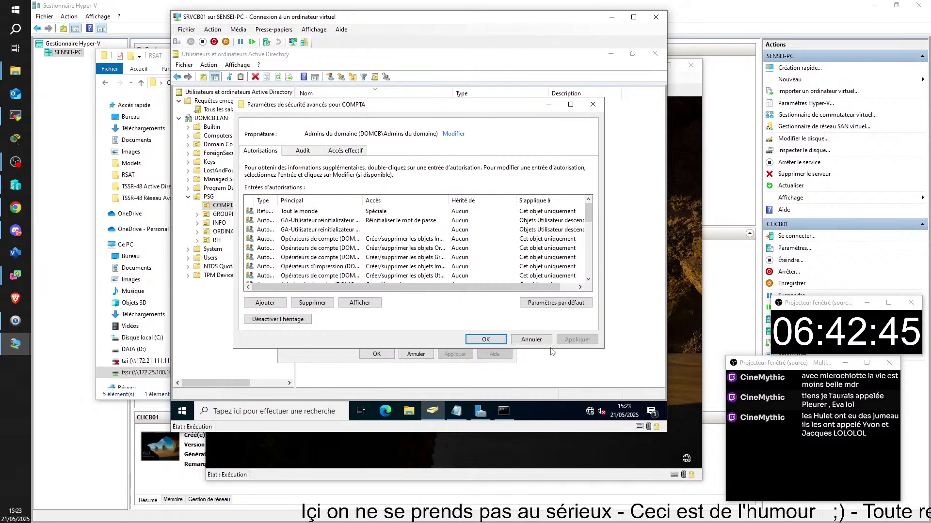
pyautogui.click(532, 339)
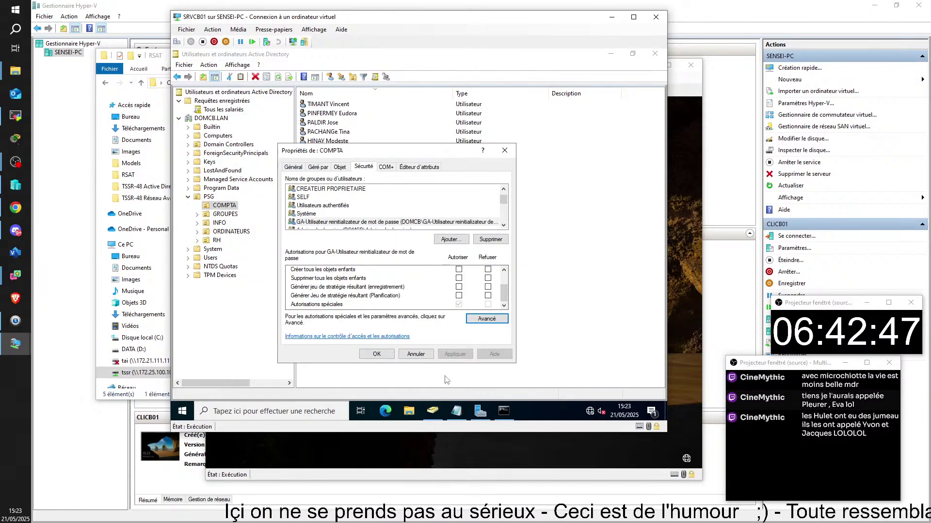
# - Cancel the COMPTA properties and select PSG to list RH, ORDINATEURS, INFO, GROUPES and COMPTA
pyautogui.click(415, 358)
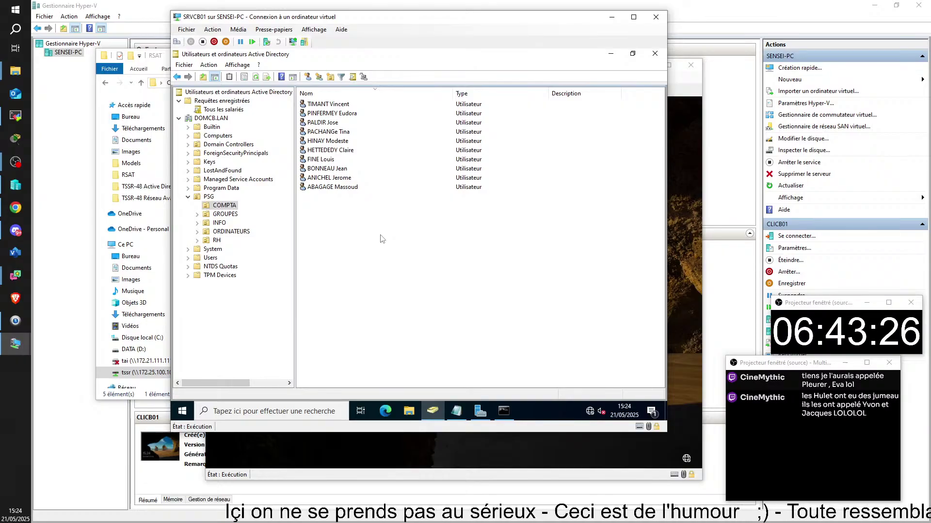
pyautogui.click(209, 197)
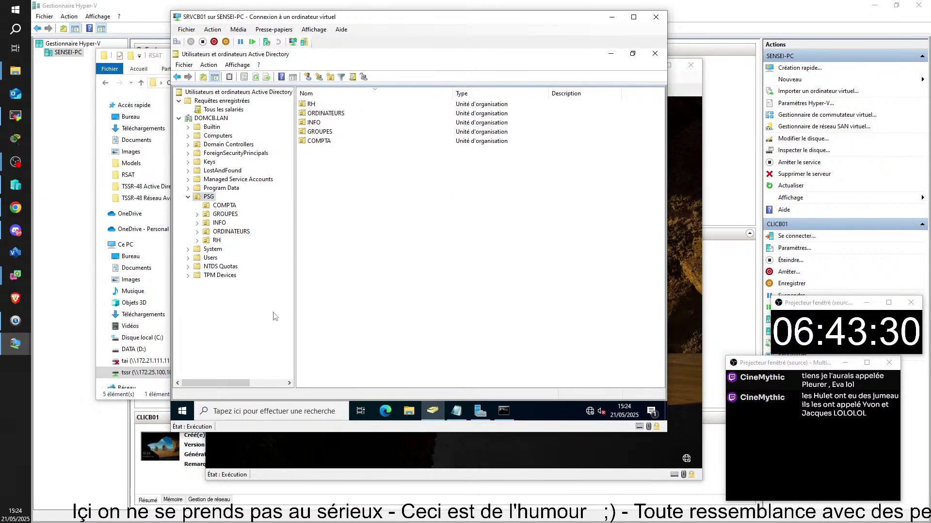